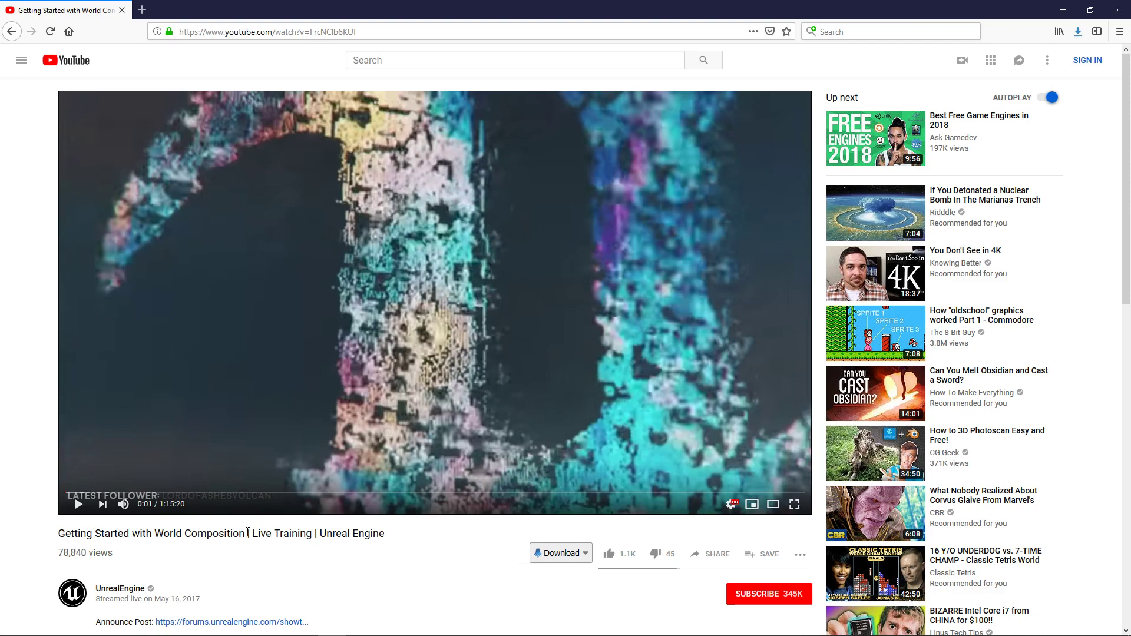
# Check the World Composition live training video's title and stream date on its page.
pyautogui.scroll(-2, 289, 538)
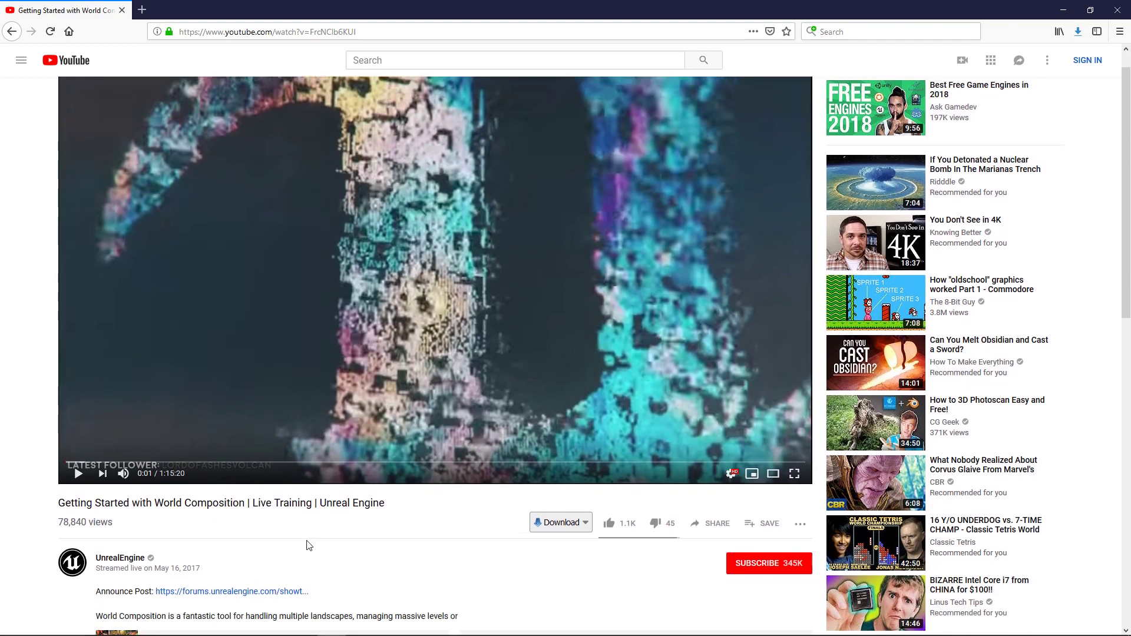
pyautogui.moveTo(177, 481); pyautogui.dragTo(208, 486)
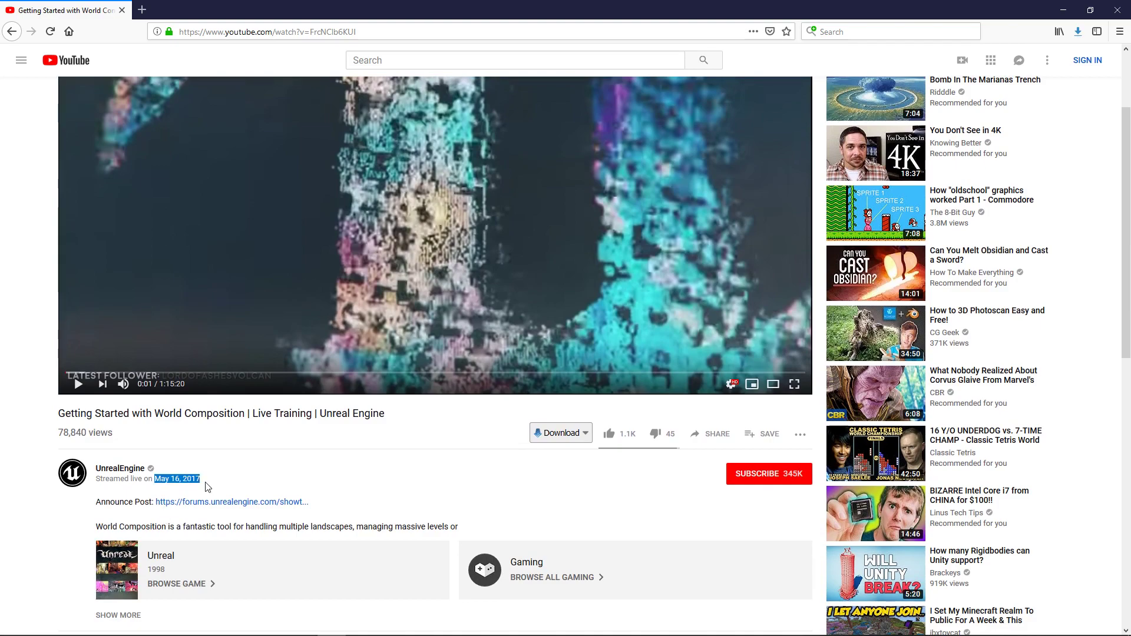
pyautogui.scroll(2, 207, 486)
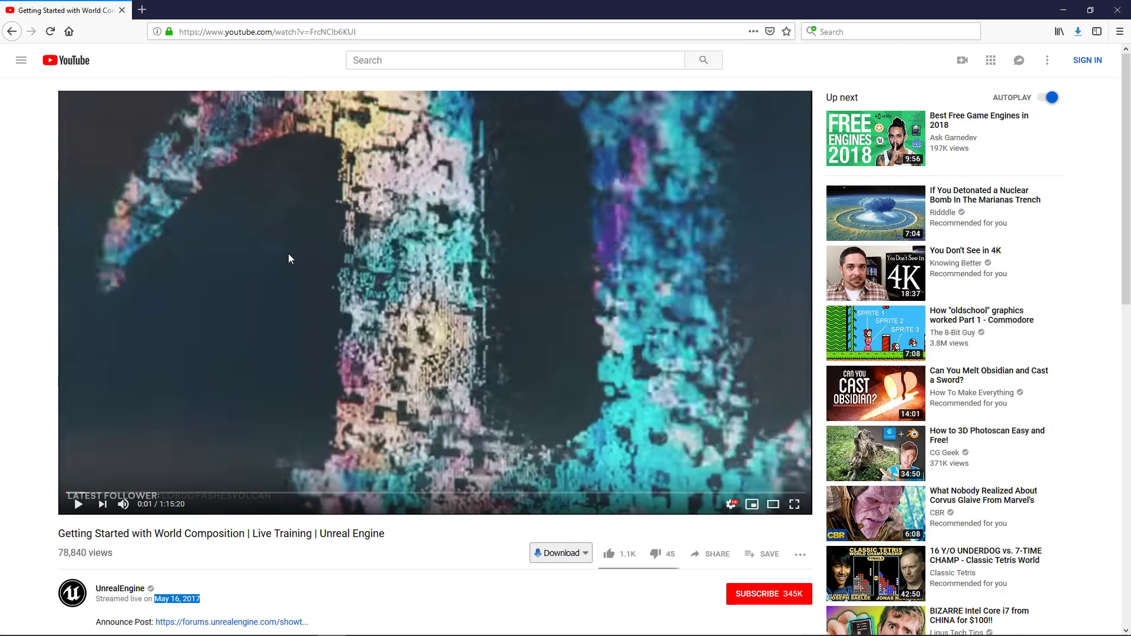
pyautogui.click(330, 54)
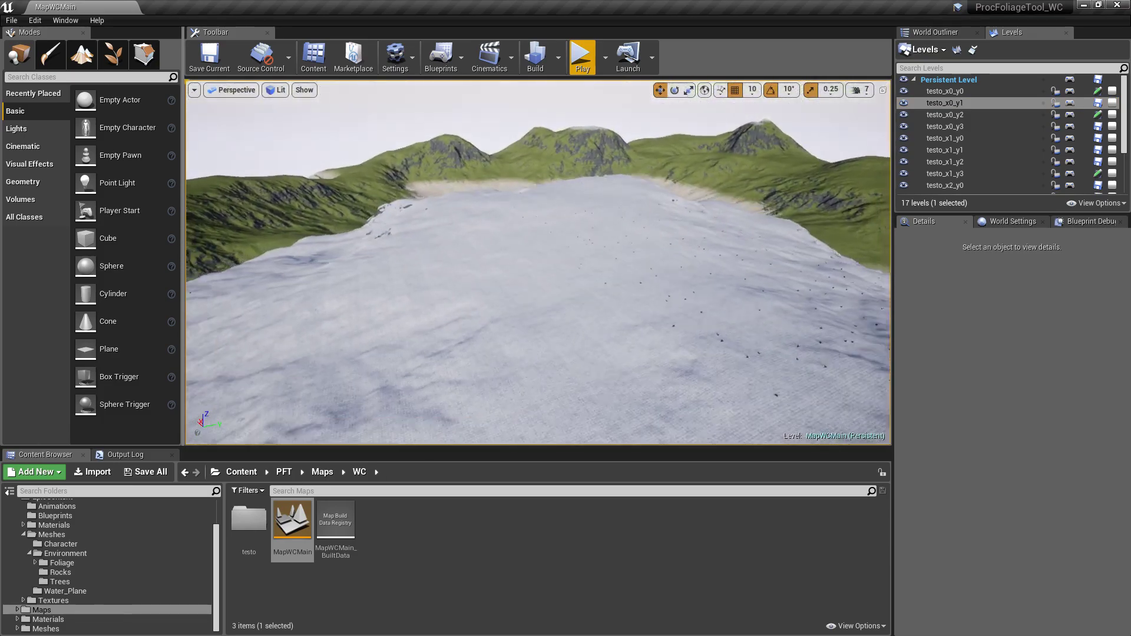
# Play-test the level full screen, running the character across the grassy hills towards the sandy valley, and end the play session.
pyautogui.moveTo(624, 158); pyautogui.dragTo(704, 166, button='right')
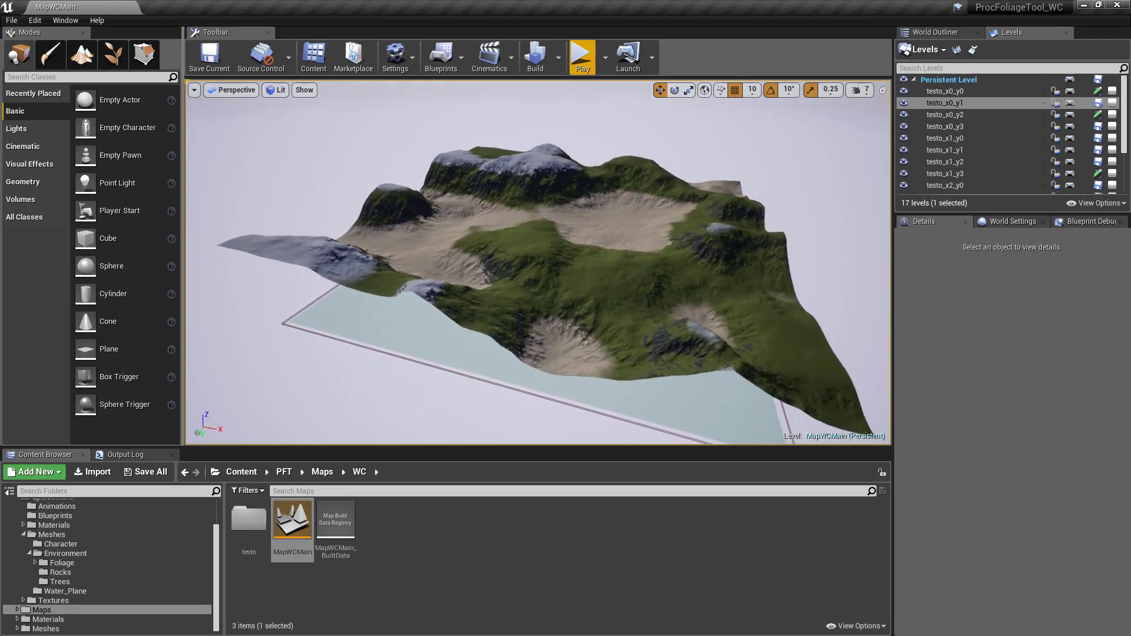
pyautogui.moveTo(512, 235); pyautogui.dragTo(607, 192, button='right')
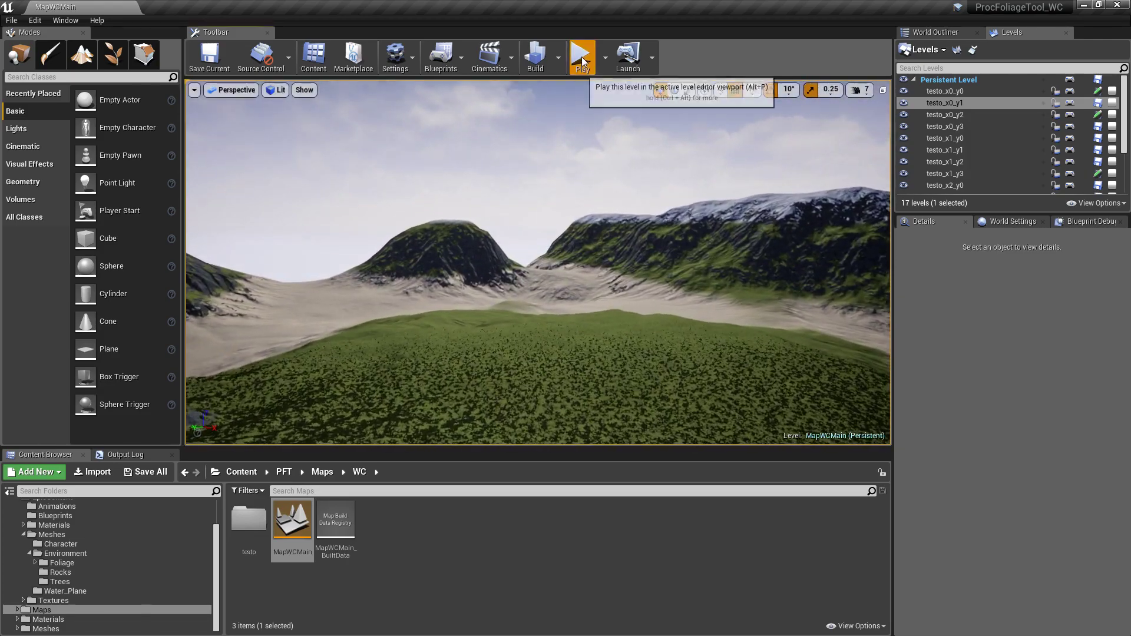
pyautogui.click(582, 57)
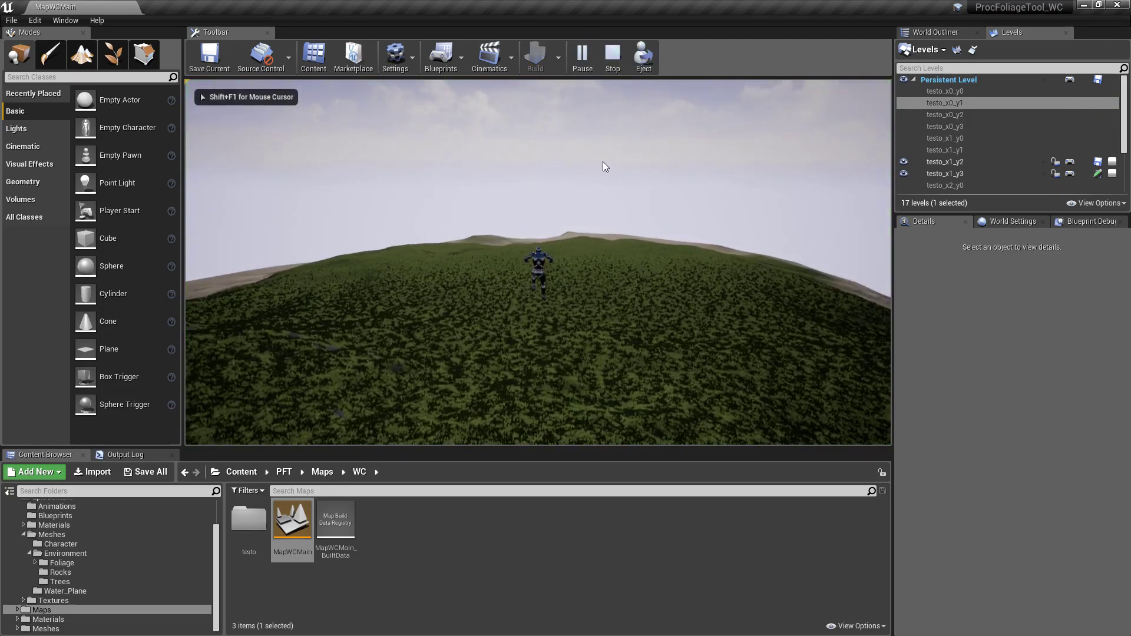
pyautogui.press('F11')
pyautogui.press('w')
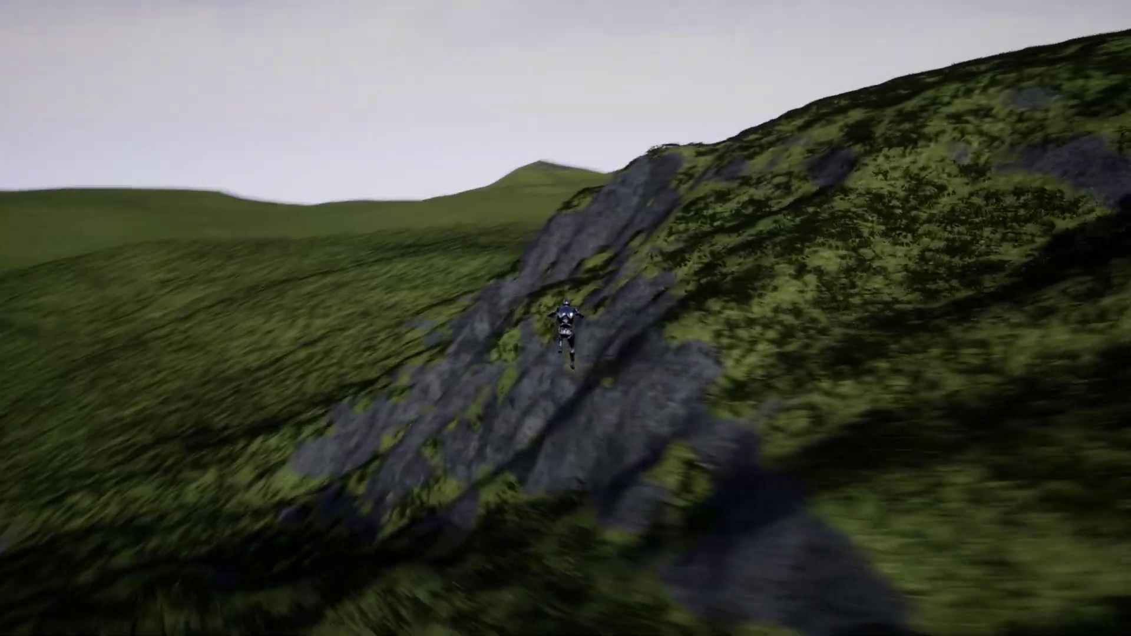
pyautogui.press('w')
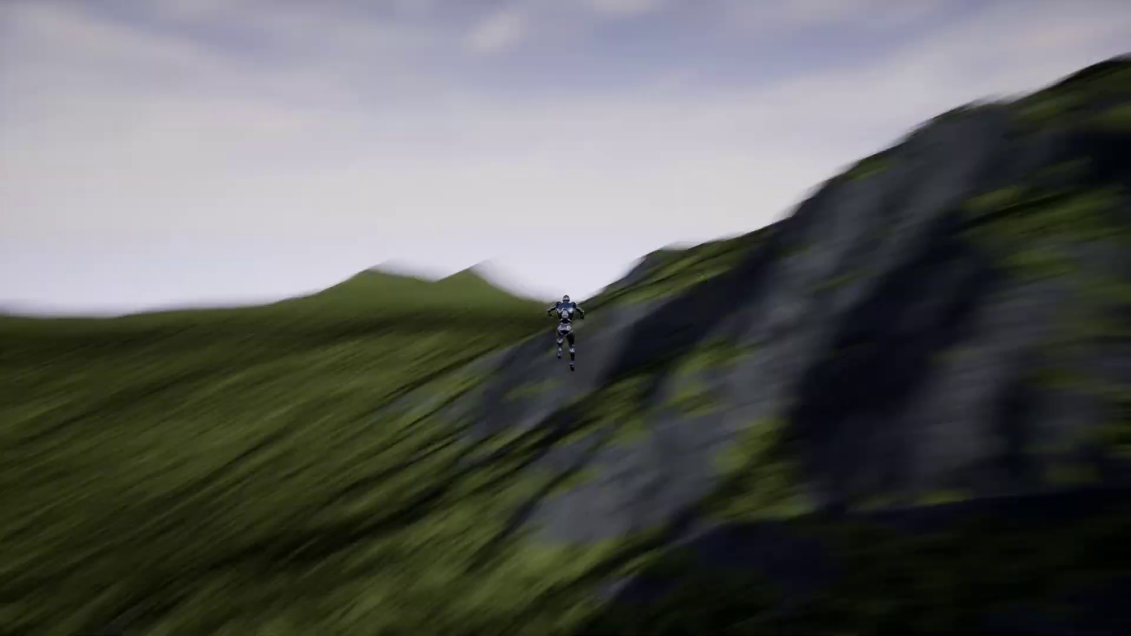
pyautogui.press('w')
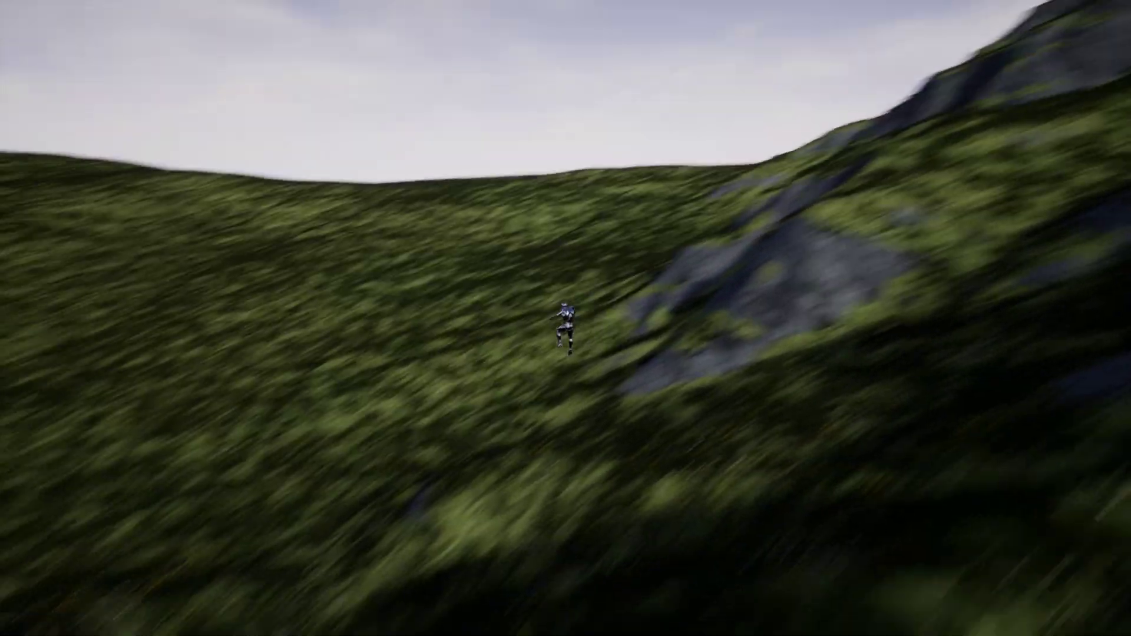
pyautogui.press('w')
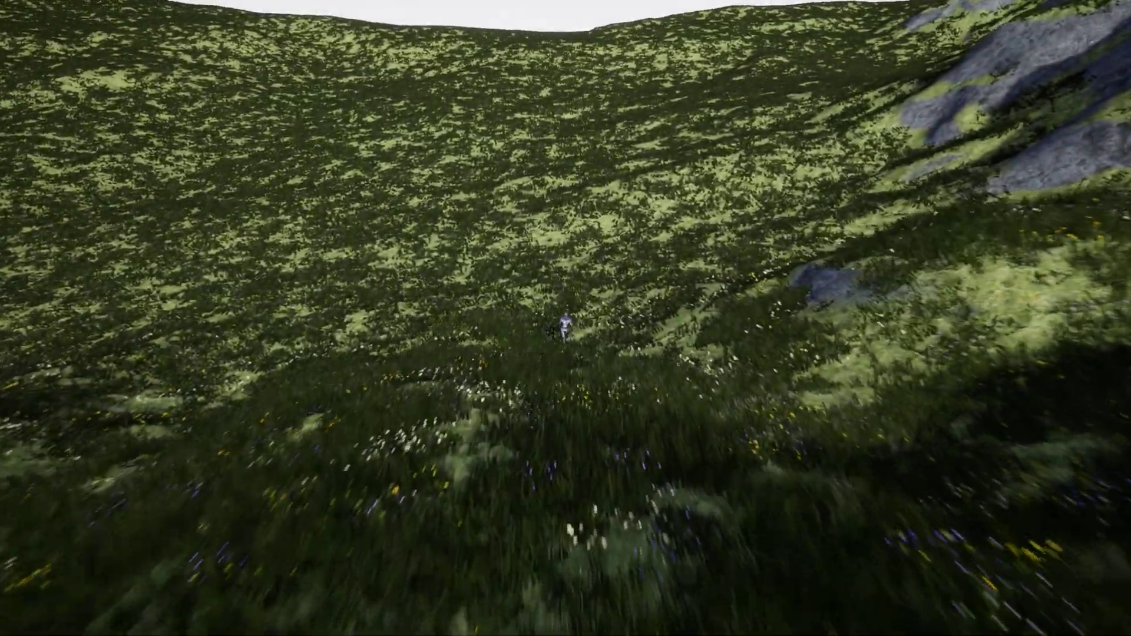
pyautogui.press('w')
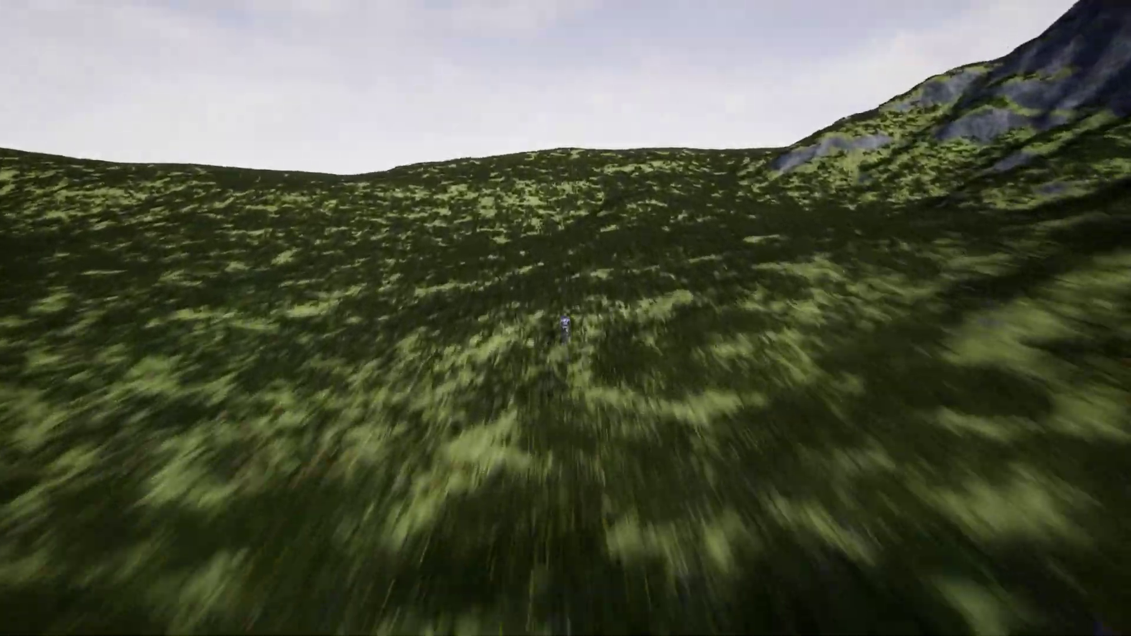
pyautogui.press('w')
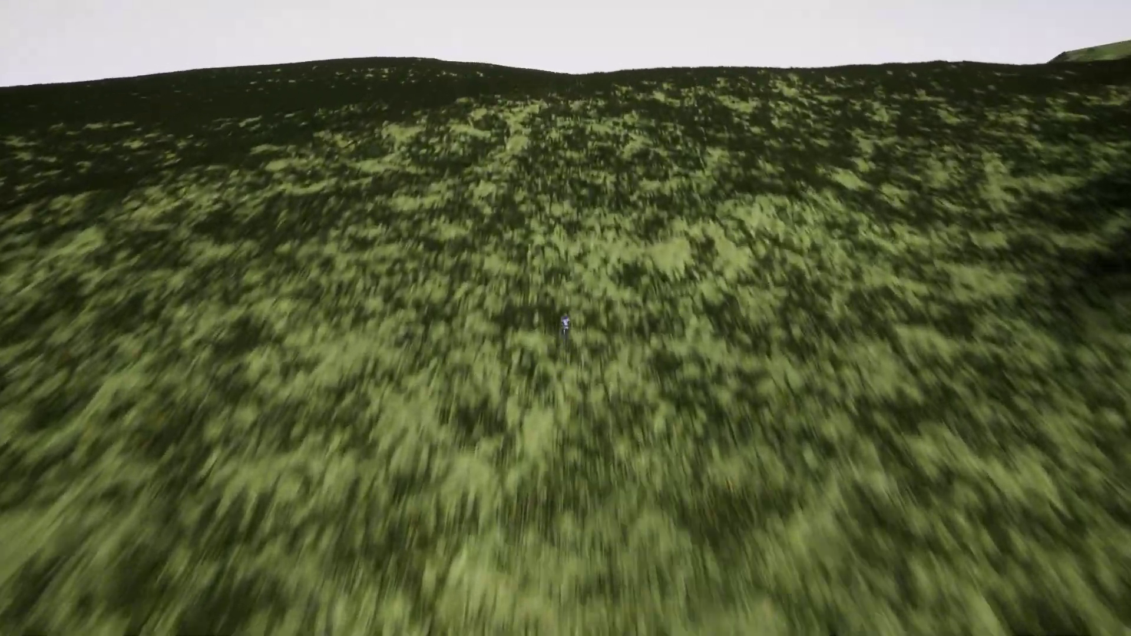
pyautogui.press('w')
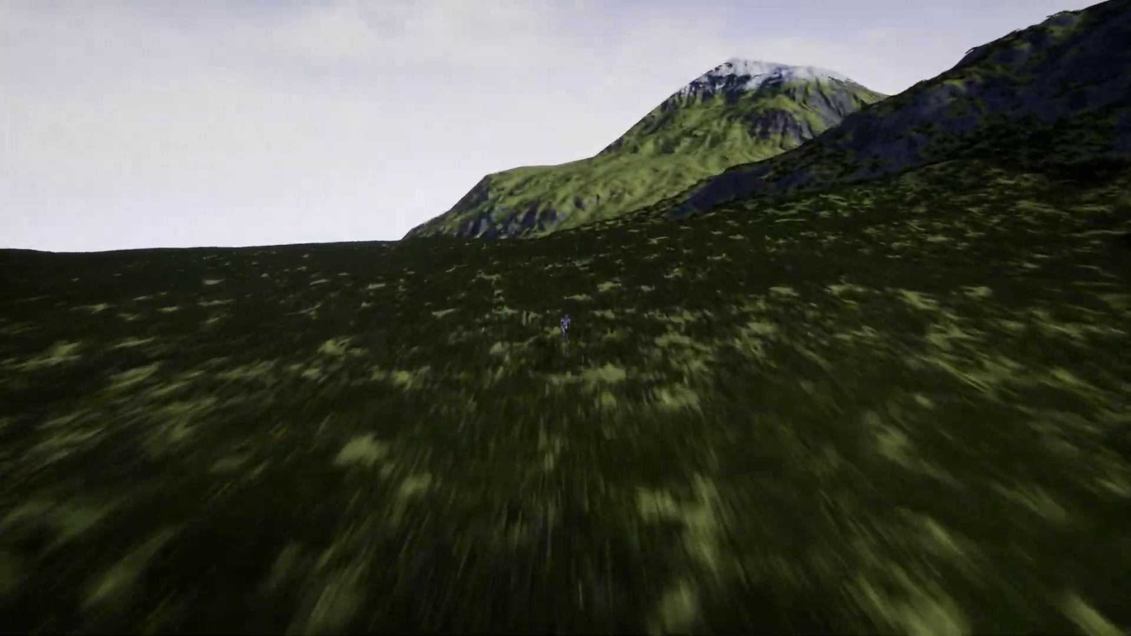
pyautogui.press('w')
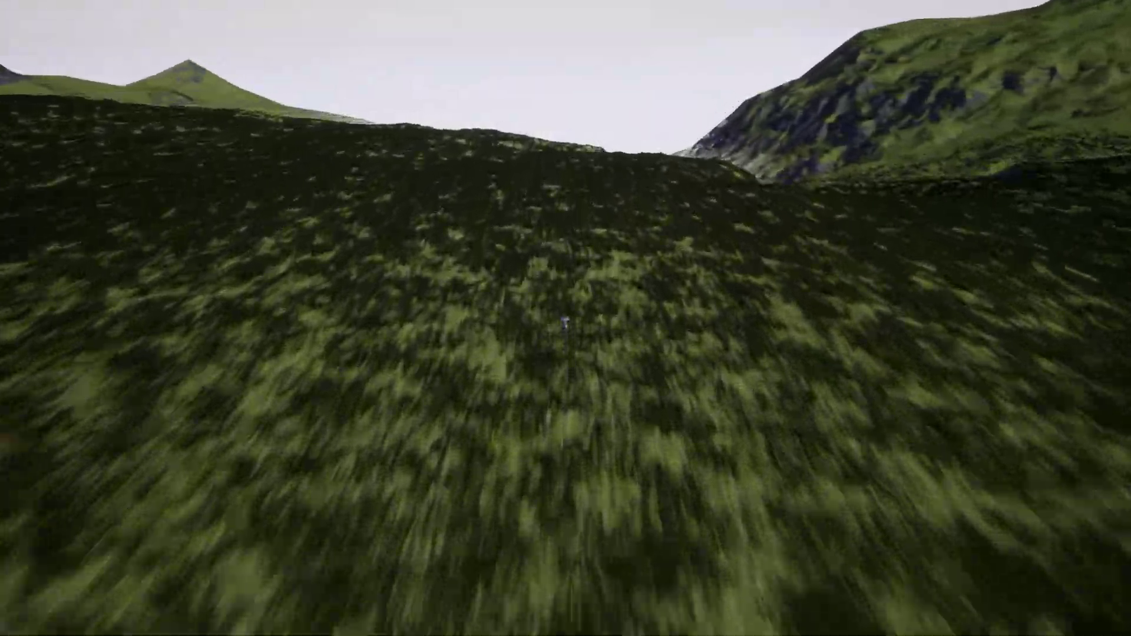
pyautogui.press('w')
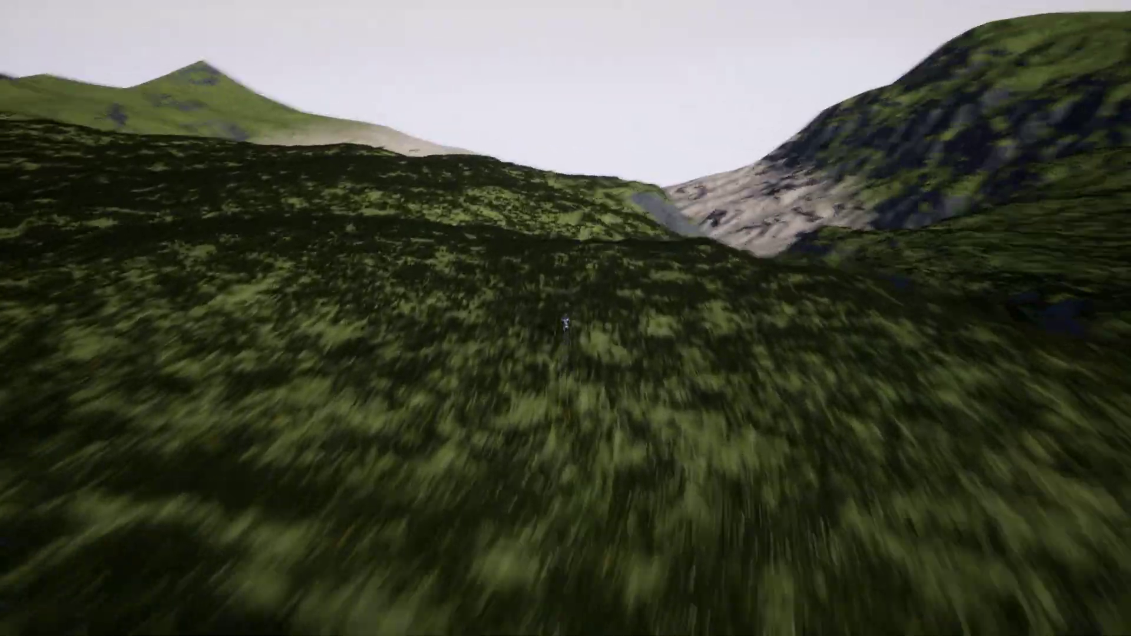
pyautogui.press('w')
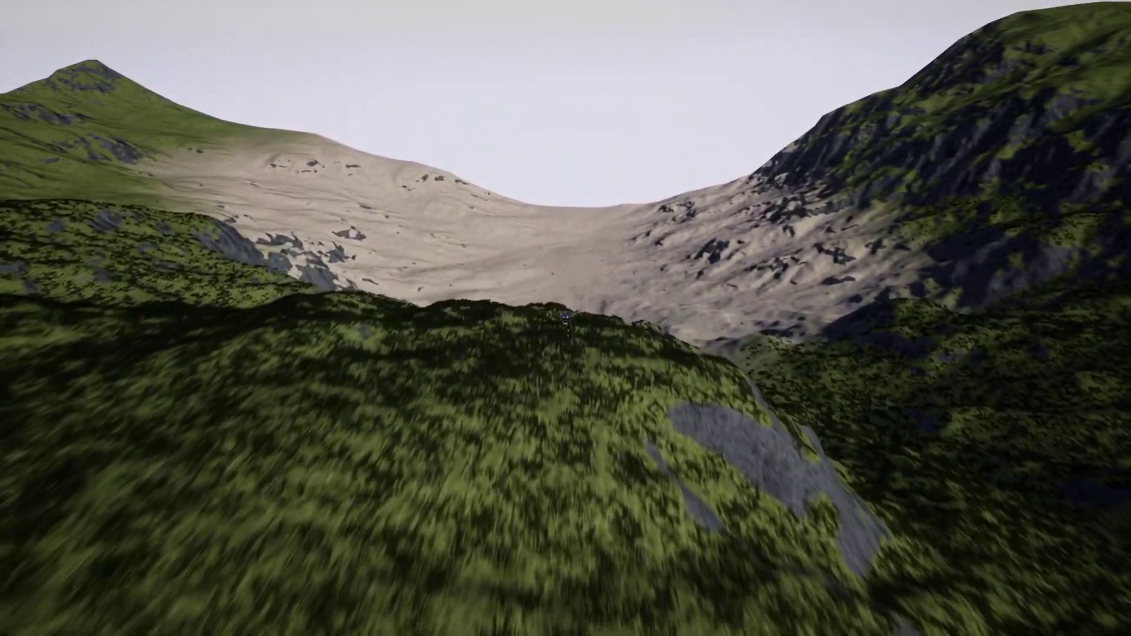
pyautogui.press('Escape')
pyautogui.press('F11')
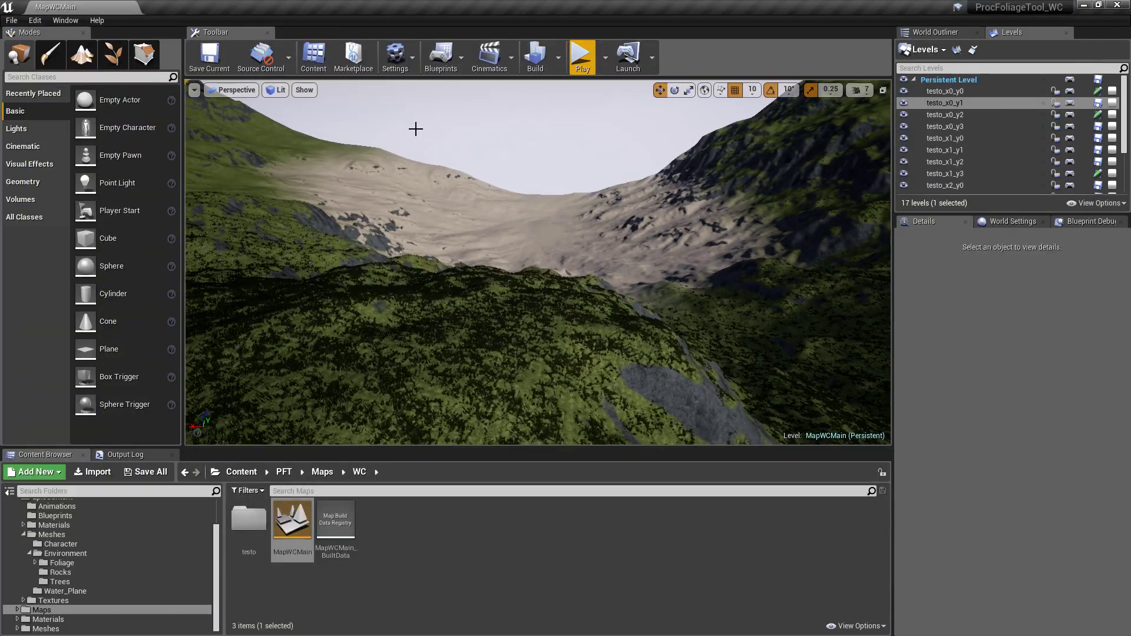
# Hide and reshow the levels testo_x0_y0 to testo_x0_y3 one at a time to see which landscape tile each holds.
pyautogui.press('s')
pyautogui.moveTo(481, 177); pyautogui.dragTo(813, 192, button='right')
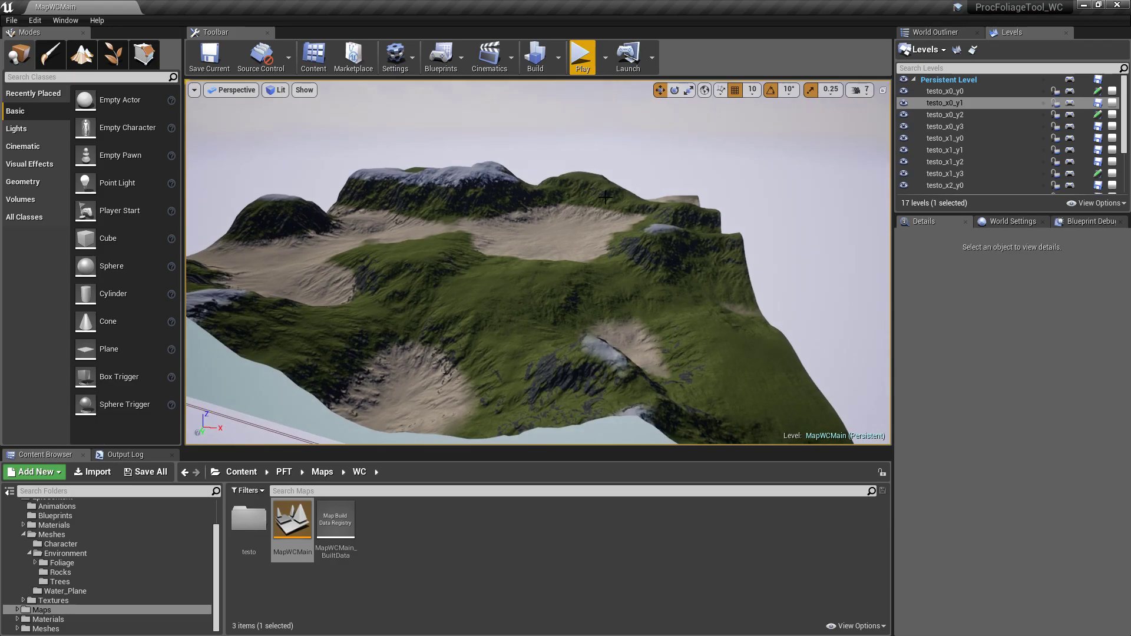
pyautogui.press('a')
pyautogui.moveTo(659, 204); pyautogui.dragTo(751, 231, button='right')
pyautogui.moveTo(441, 256); pyautogui.dragTo(437, 271, button='right')
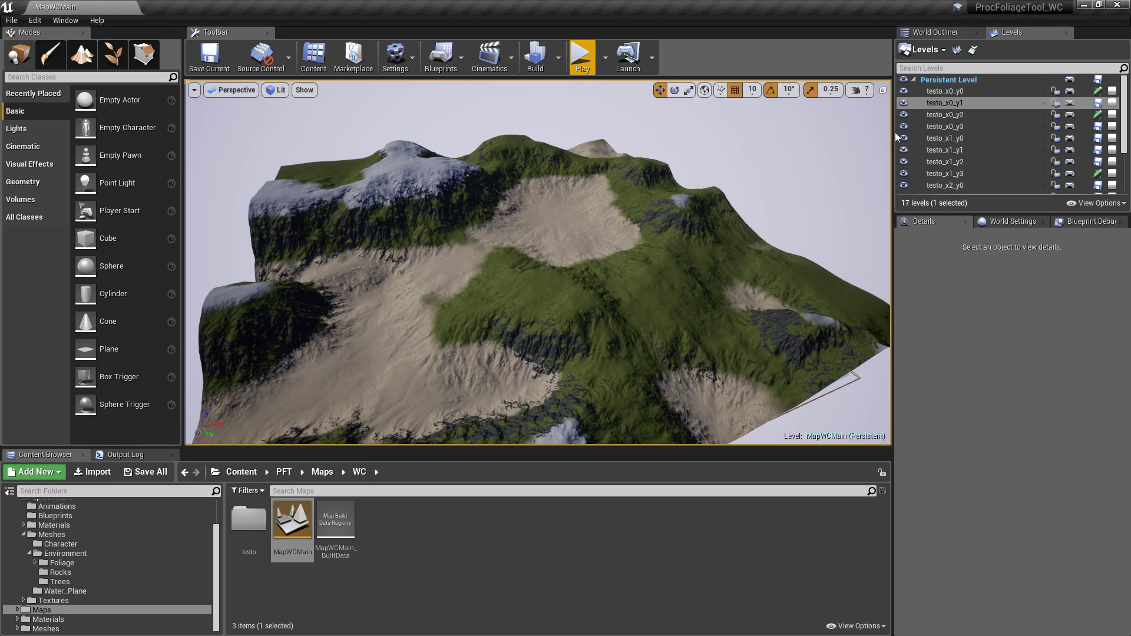
pyautogui.click(904, 91)
pyautogui.moveTo(624, 182); pyautogui.dragTo(803, 126, button='right')
pyautogui.press('a')
pyautogui.click(904, 90)
pyautogui.click(905, 105)
pyautogui.click(904, 105)
pyautogui.click(905, 115)
pyautogui.click(905, 115)
pyautogui.click(904, 127)
pyautogui.click(904, 127)
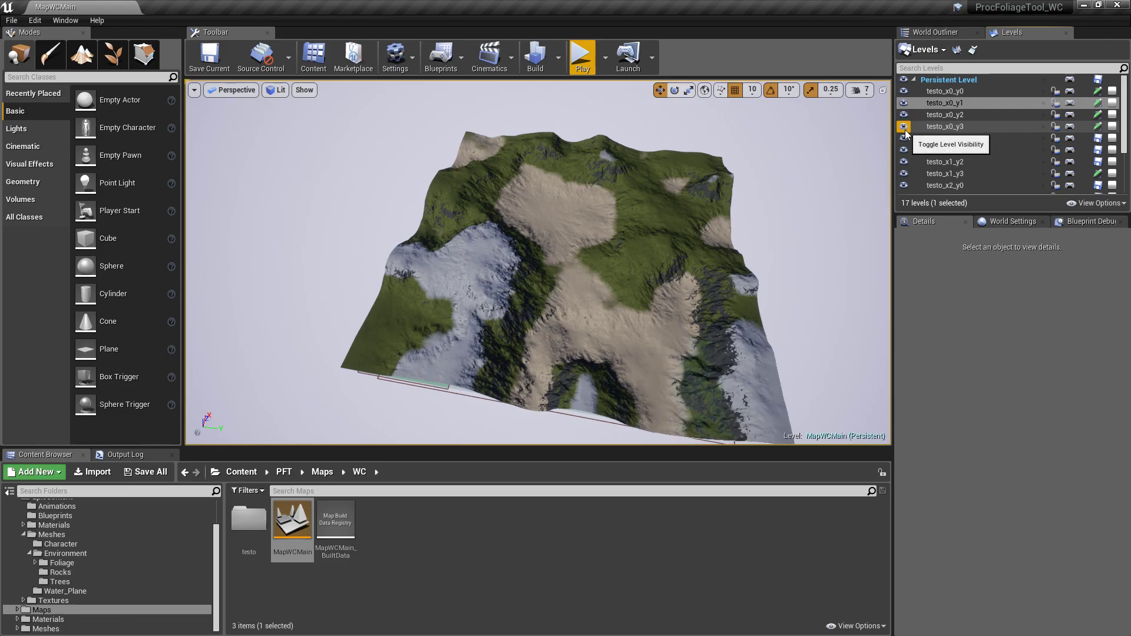
# Hide and reshow the levels testo_x1_y0 to testo_x1_y3 one at a time to locate their landscape tiles.
pyautogui.click(905, 139)
pyautogui.click(904, 138)
pyautogui.click(905, 151)
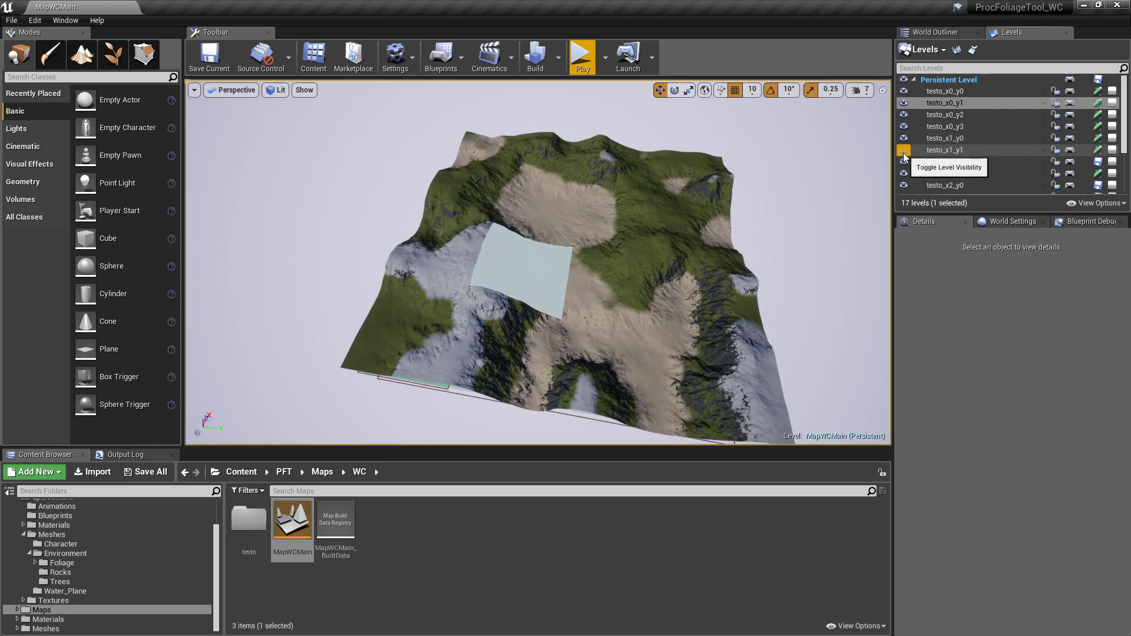
pyautogui.click(904, 151)
pyautogui.click(904, 162)
pyautogui.click(904, 162)
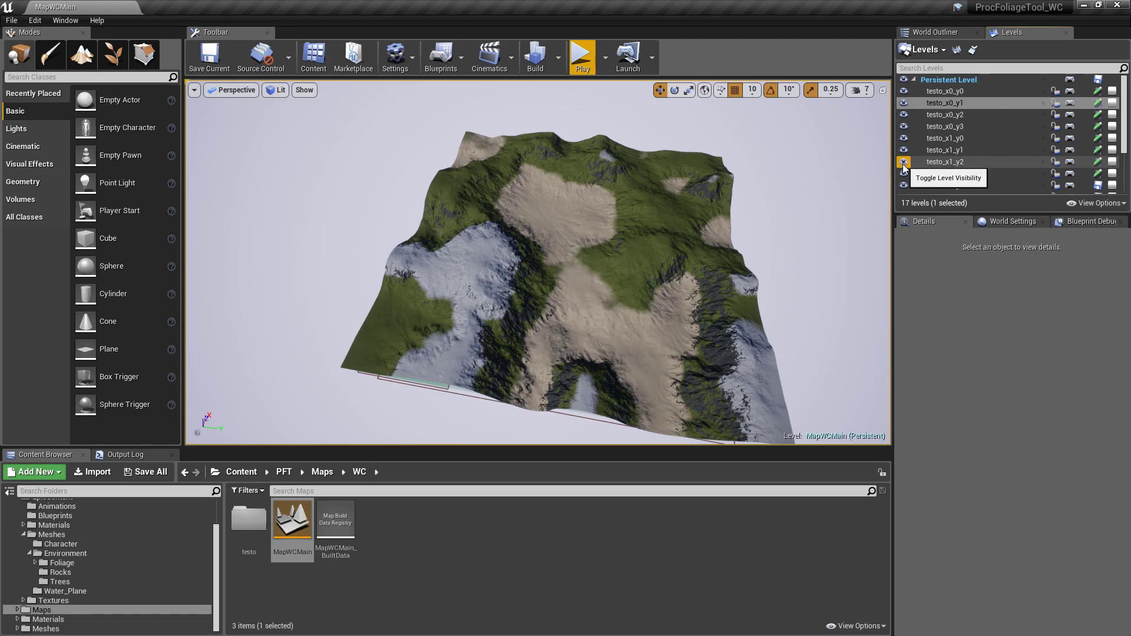
pyautogui.click(904, 174)
pyautogui.click(904, 174)
# Hide and reshow the levels testo_x2_y0 to testo_x2_y3 and testo_x3_y0 one at a time to locate their landscape tiles.
pyautogui.click(904, 186)
pyautogui.click(905, 185)
pyautogui.scroll(-3, 932, 143)
pyautogui.click(905, 141)
pyautogui.click(905, 141)
pyautogui.click(905, 153)
pyautogui.click(905, 152)
pyautogui.click(905, 164)
pyautogui.click(905, 164)
pyautogui.click(905, 176)
pyautogui.click(905, 176)
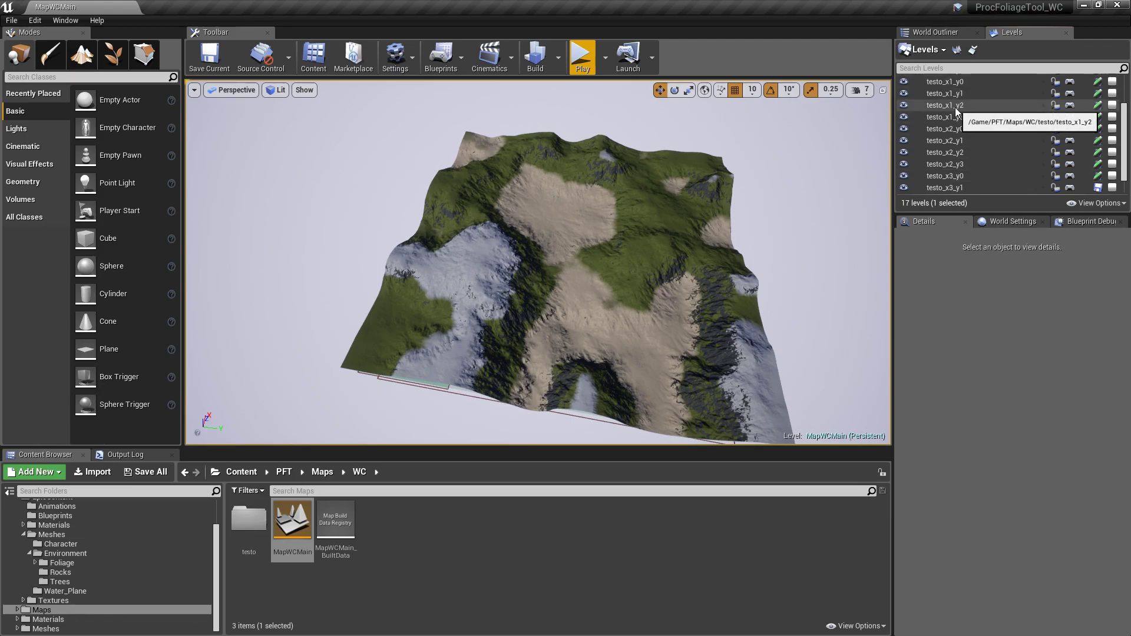
pyautogui.scroll(3, 967, 118)
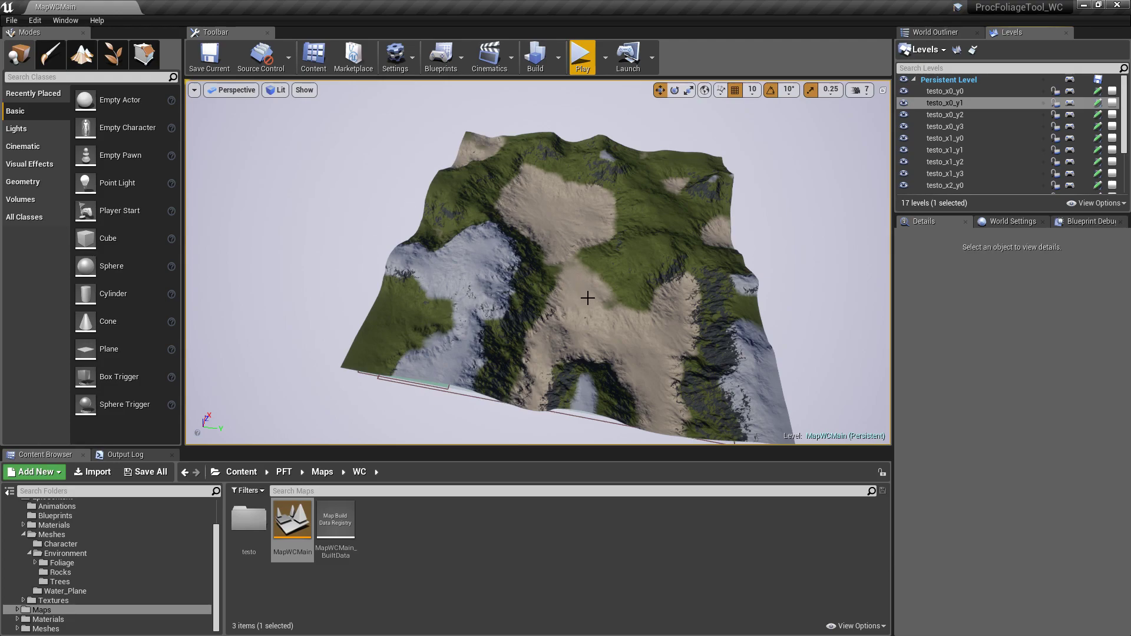
pyautogui.moveTo(607, 314); pyautogui.dragTo(901, 282, button='right')
pyautogui.press('w')
pyautogui.press('s')
pyautogui.press('a')
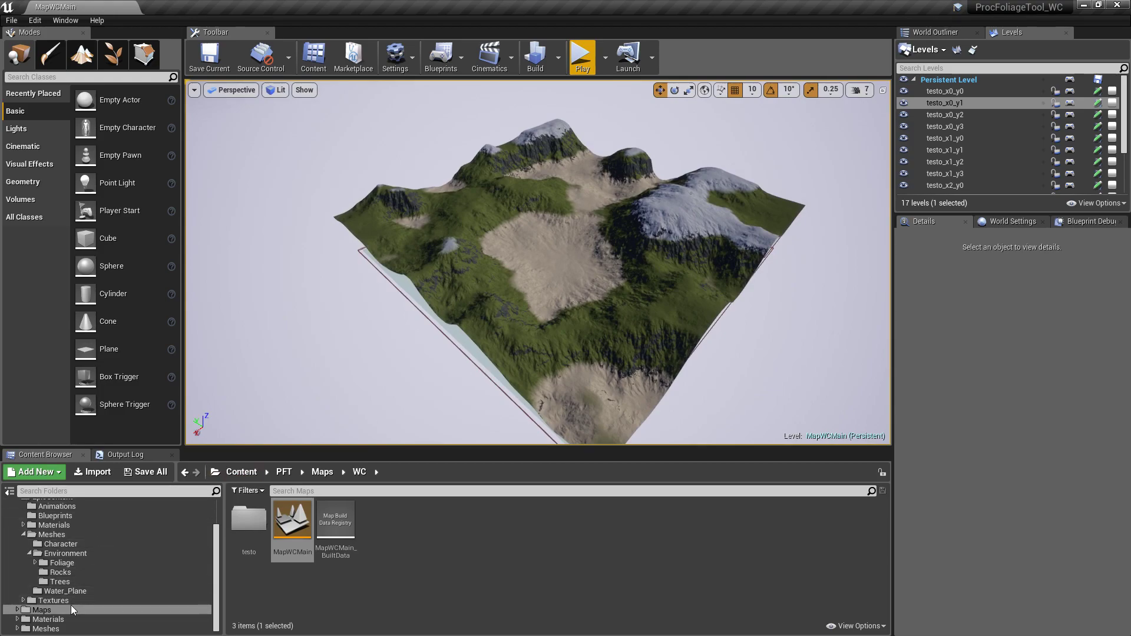
# Create a folder named WCTutorial inside the PFT Maps folder and open it.
pyautogui.click(324, 472)
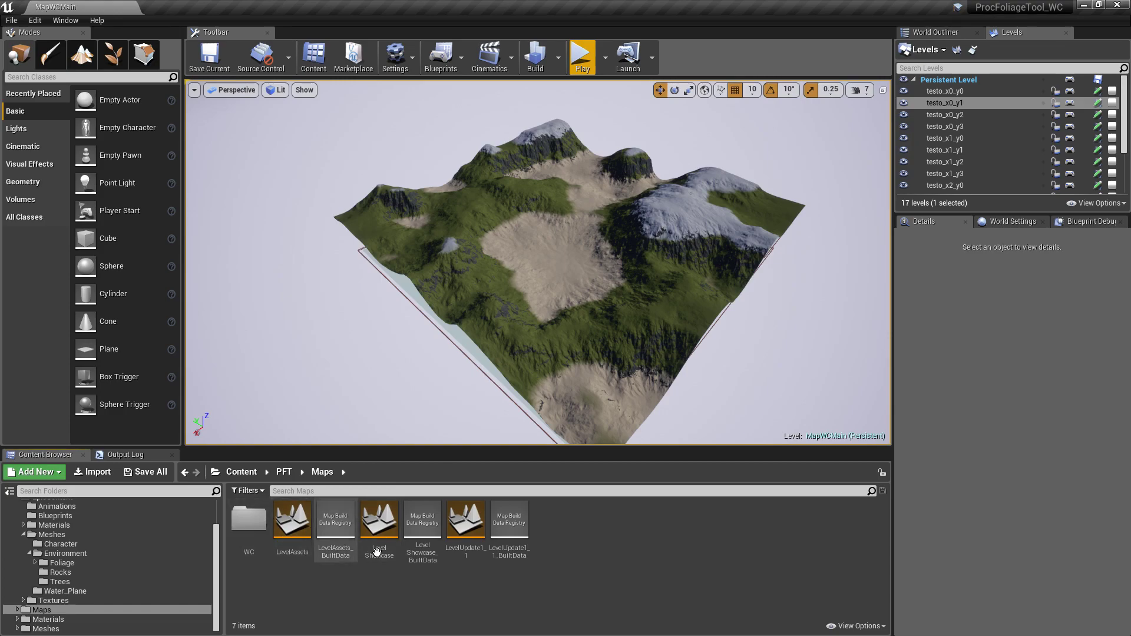
pyautogui.rightClick(610, 538)
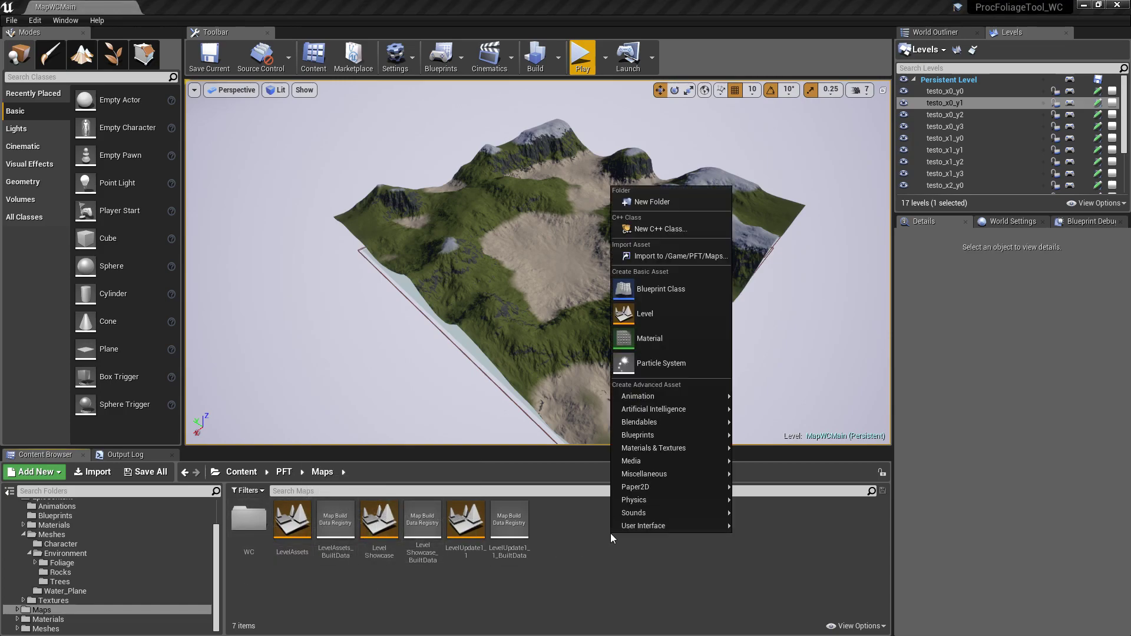
pyautogui.click(693, 201)
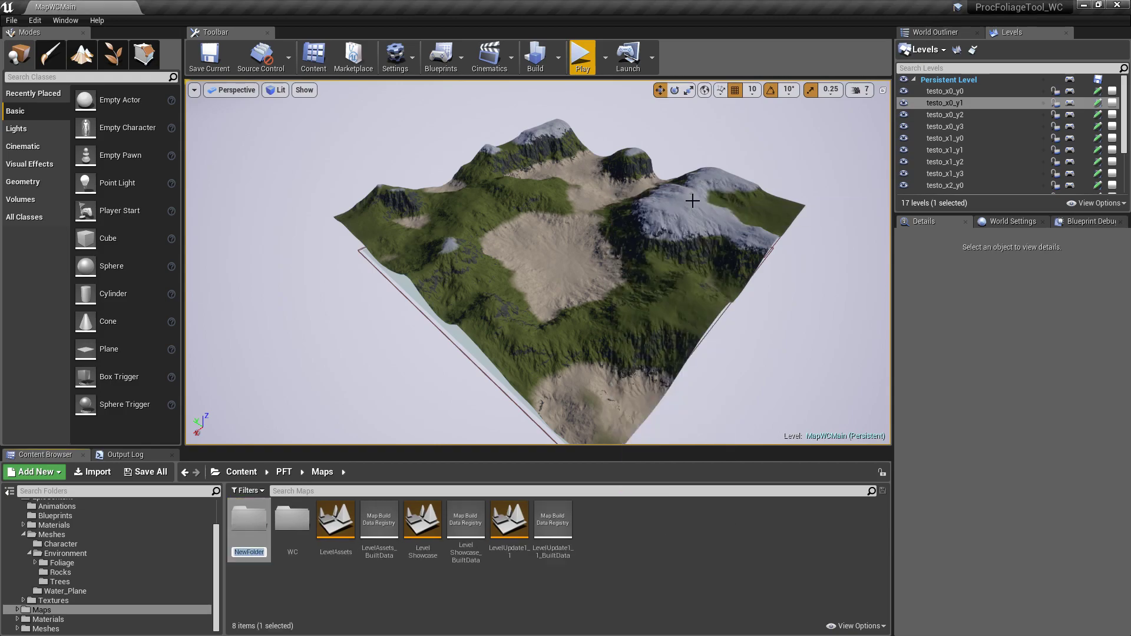
pyautogui.write('WCTutoriao')
pyautogui.press('Return')
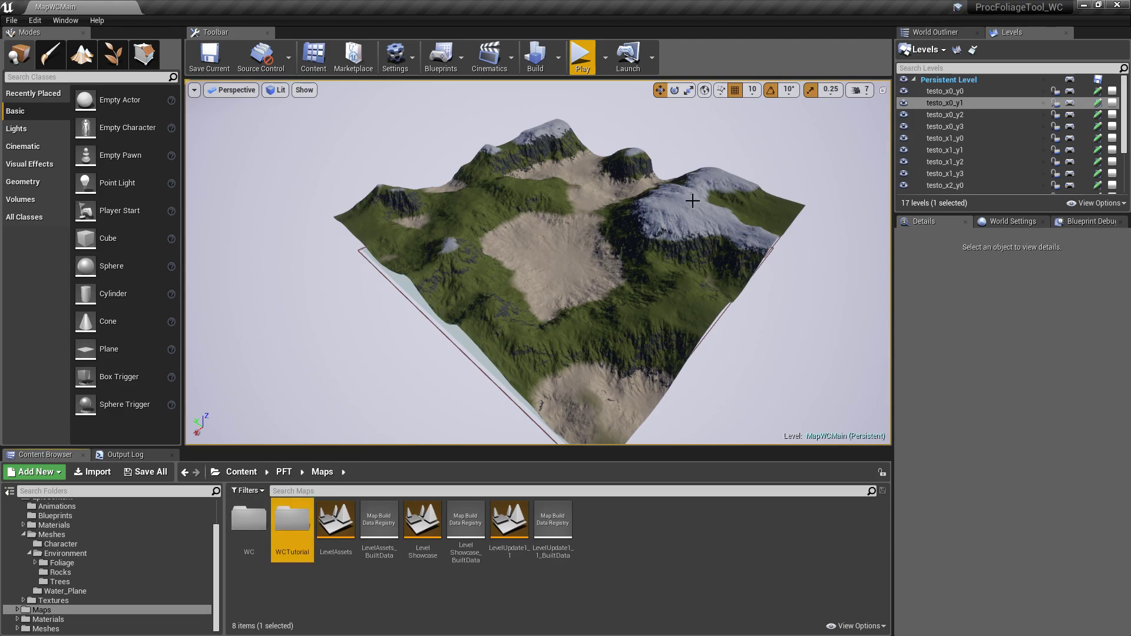
pyautogui.doubleClick(276, 517)
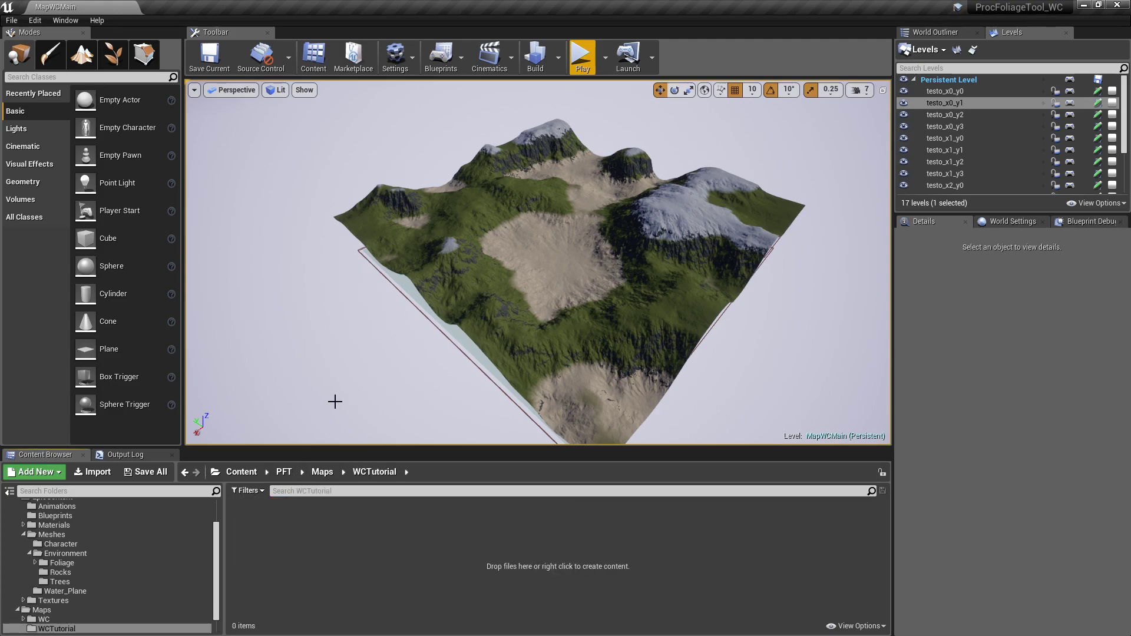
# Create a new level from the Default template, saving all the modified testo levels first.
pyautogui.click(11, 21)
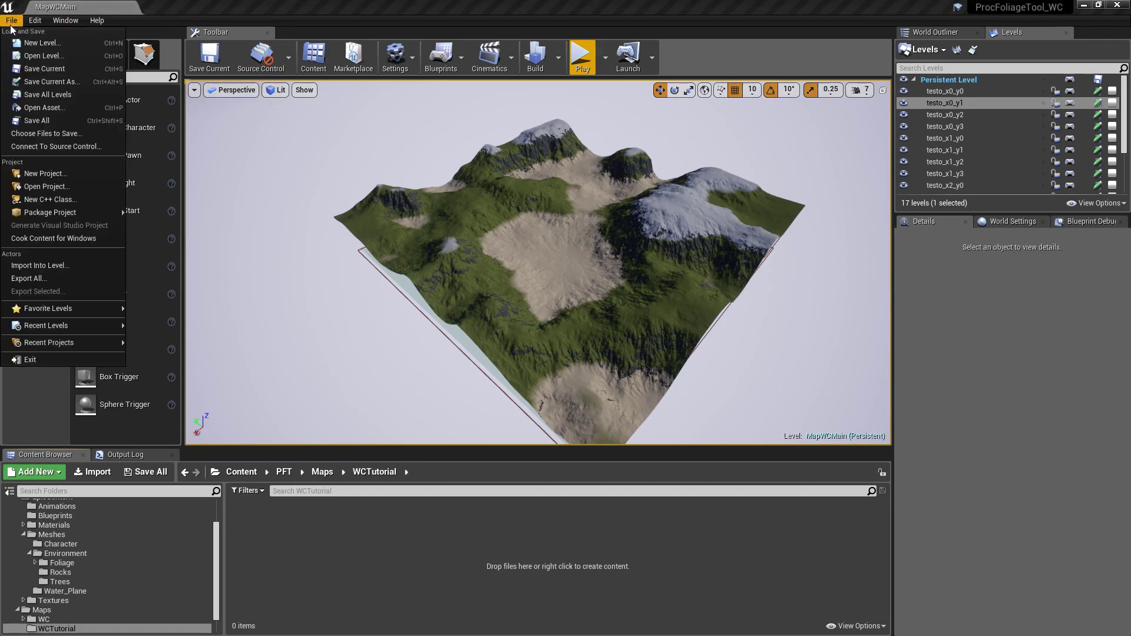
pyautogui.click(45, 43)
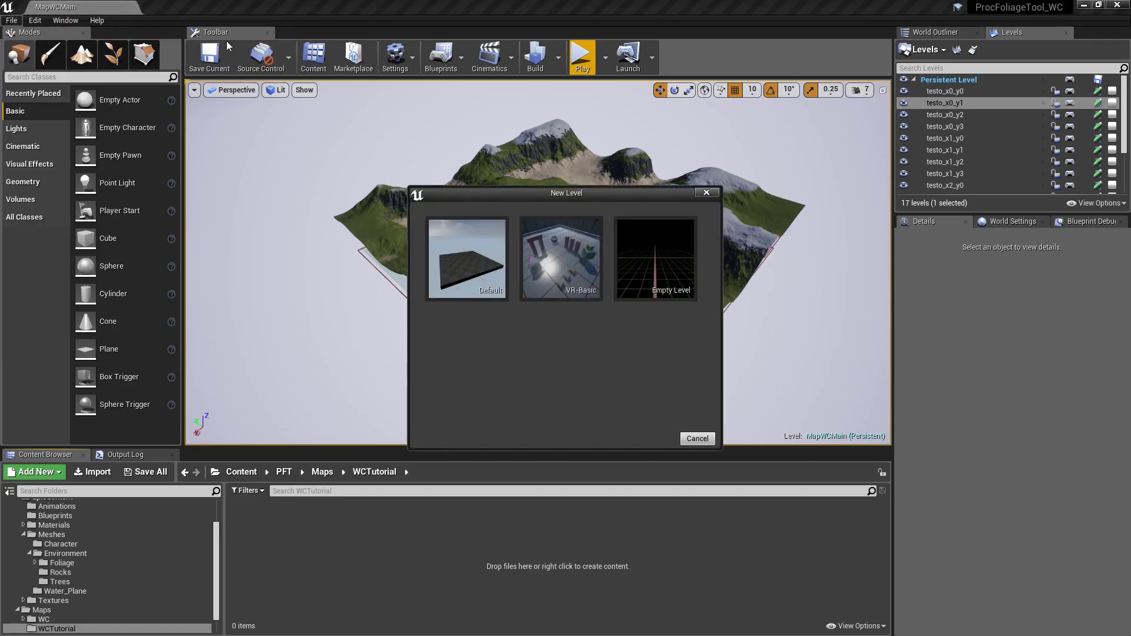
pyautogui.click(460, 249)
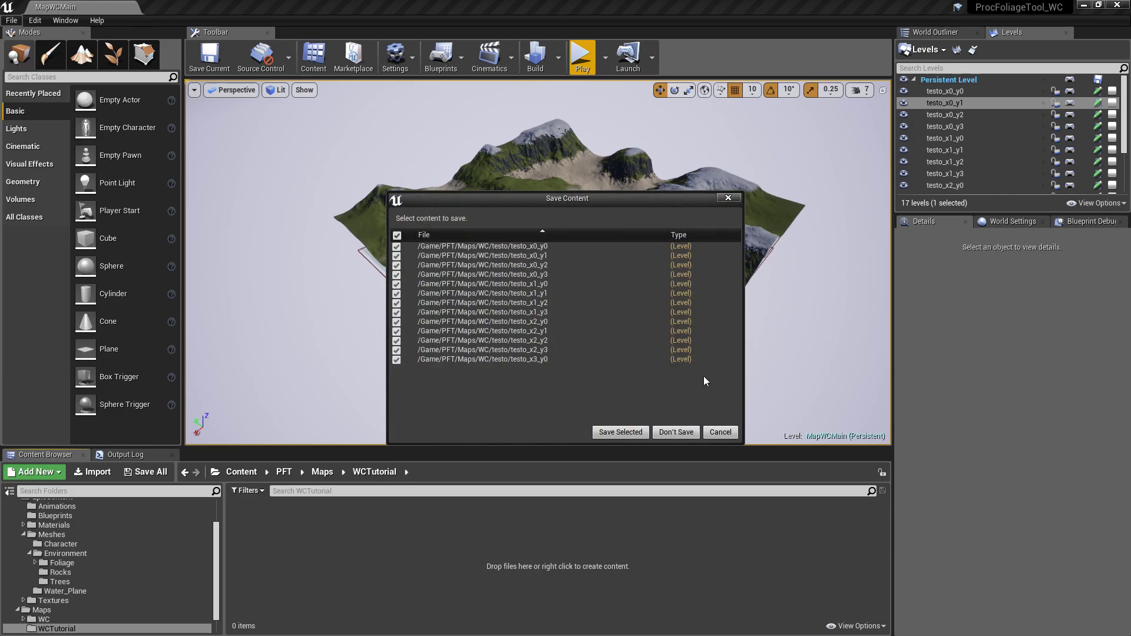
pyautogui.click(621, 432)
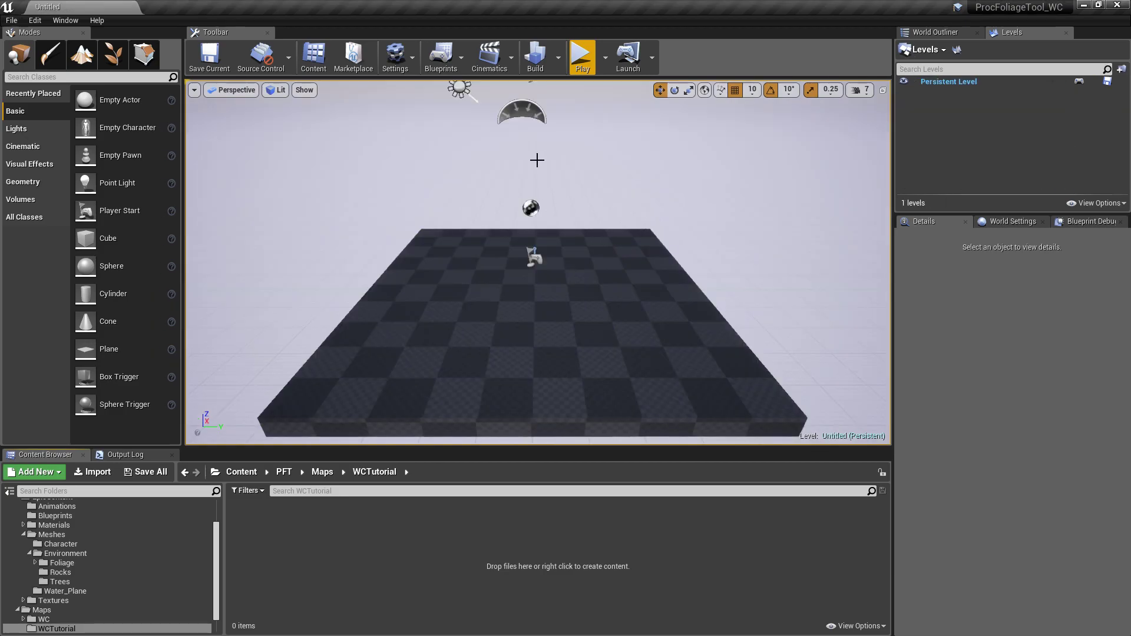
# Delete the Atmospheric Fog, SphereReflectionCapture and Floor actors from the new level.
pyautogui.press('s')
pyautogui.moveTo(594, 219); pyautogui.dragTo(596, 219, button='right')
pyautogui.press('w')
pyautogui.press('s')
pyautogui.press('w')
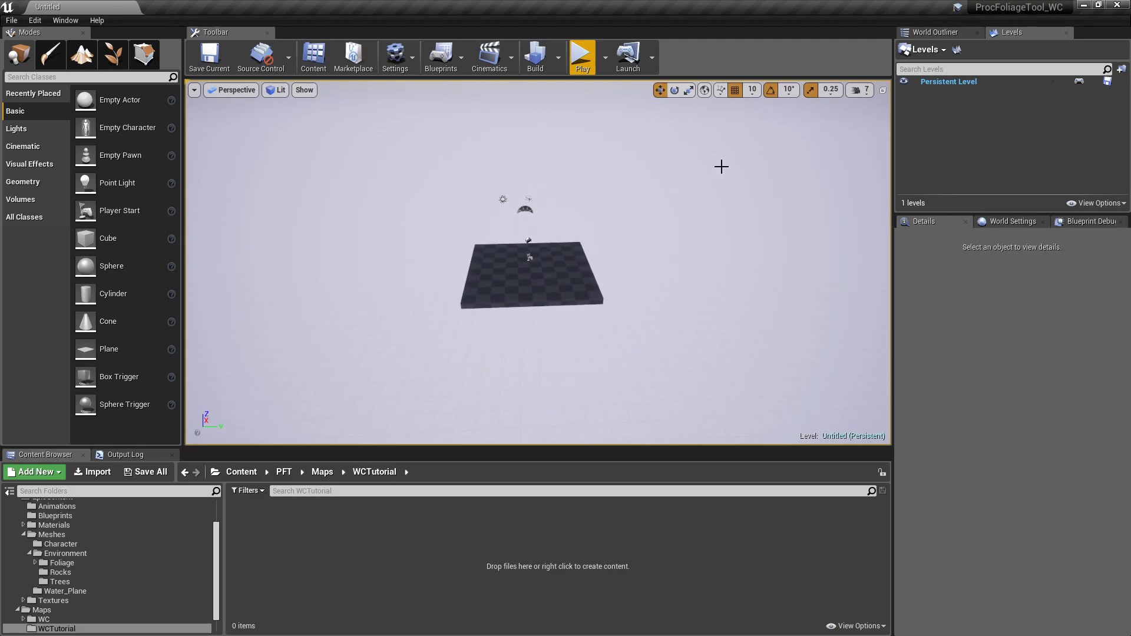
pyautogui.click(938, 33)
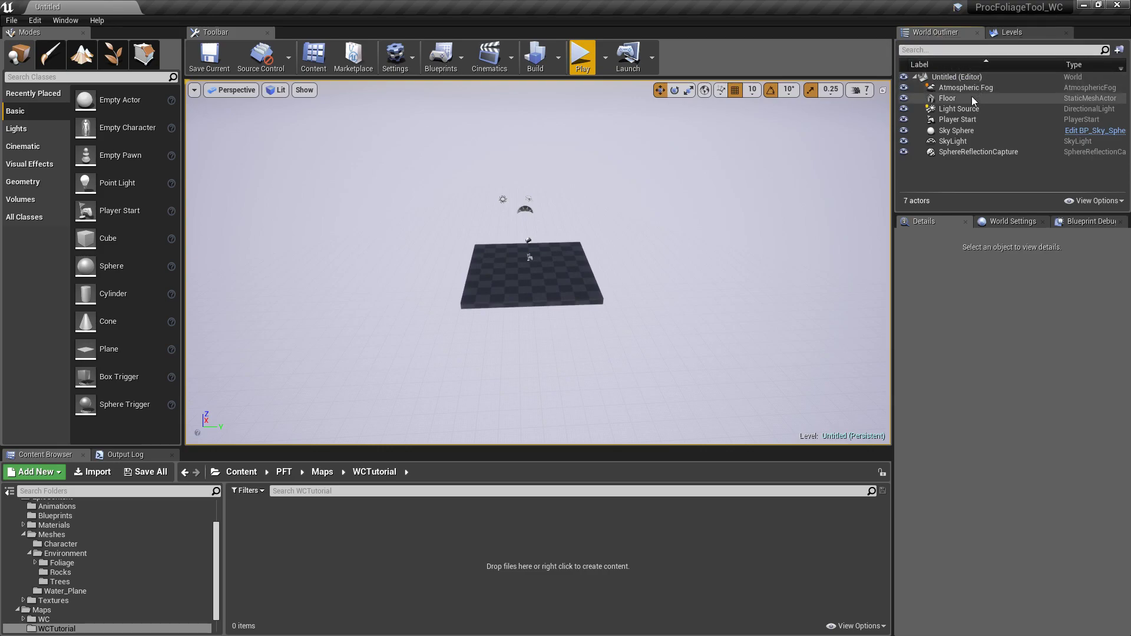
pyautogui.click(950, 90)
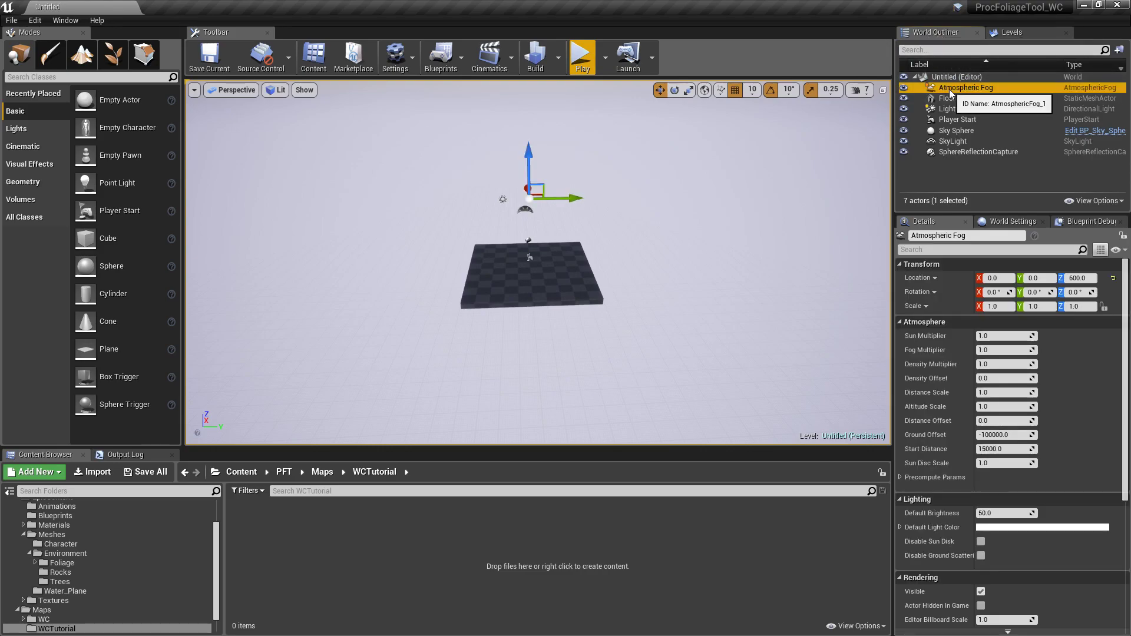
pyautogui.press('Delete')
pyautogui.click(986, 140)
pyautogui.press('Delete')
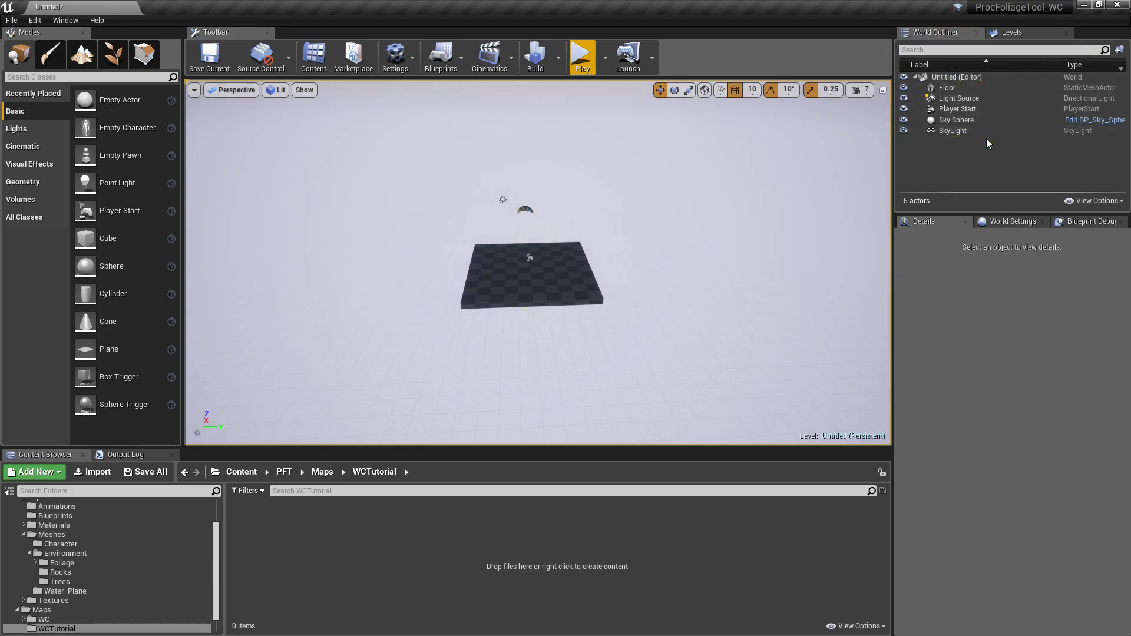
pyautogui.click(951, 89)
pyautogui.press('Delete')
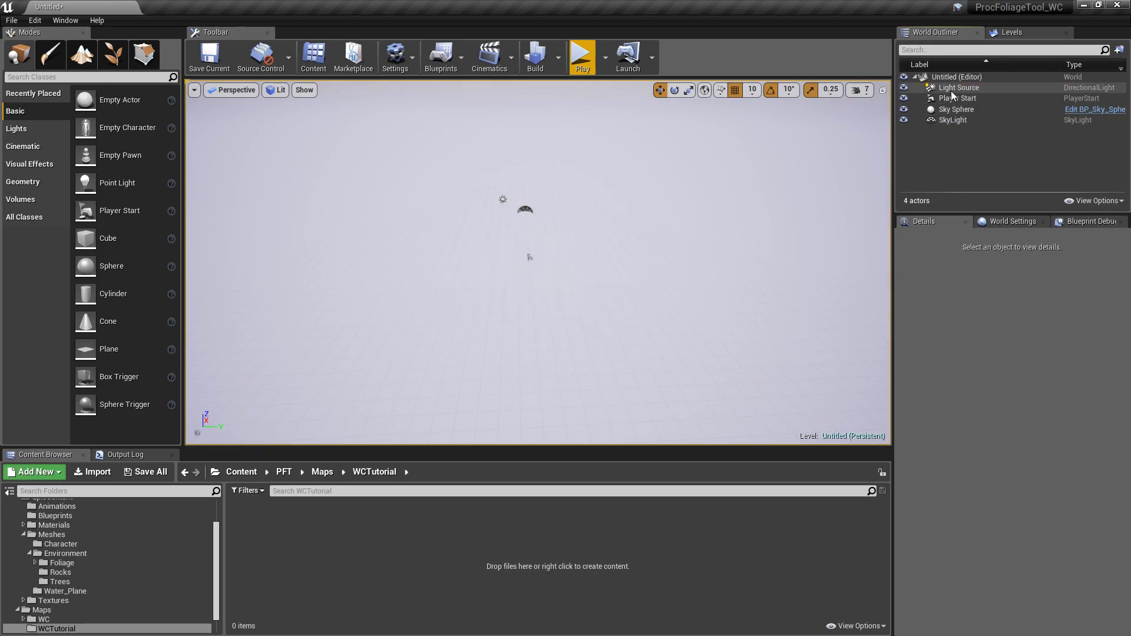
# Set the mobility of the Light Source and the SkyLight to Movable.
pyautogui.click(960, 88)
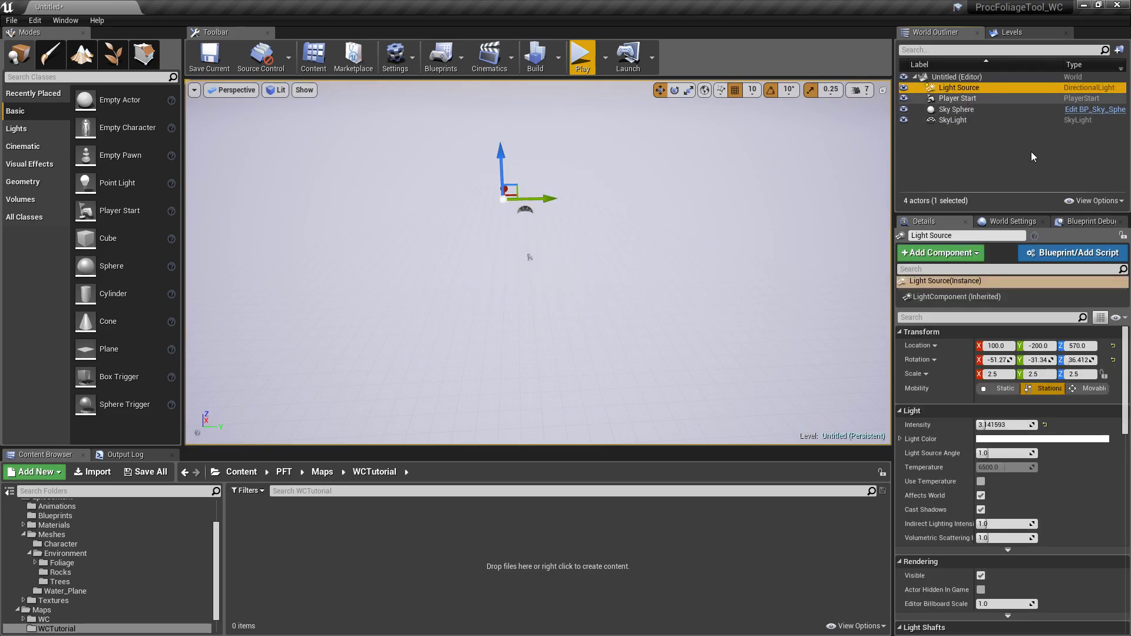
pyautogui.click(1089, 389)
pyautogui.click(960, 120)
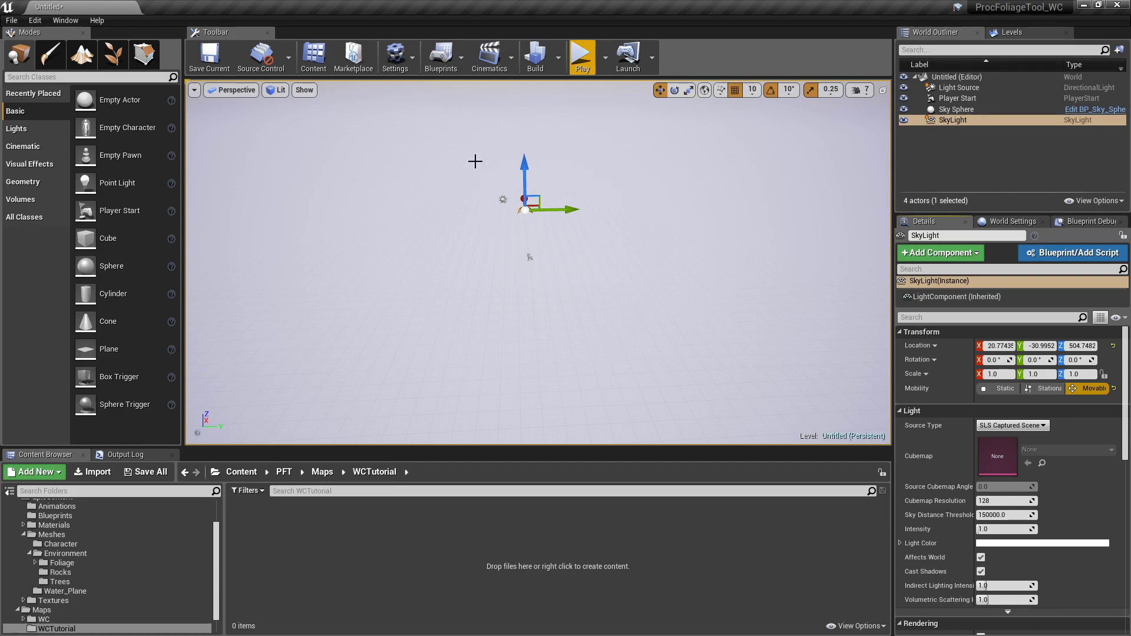
# Save the level as MapWCPersistent in the WCTutorial folder under PFT Maps.
pyautogui.click(217, 56)
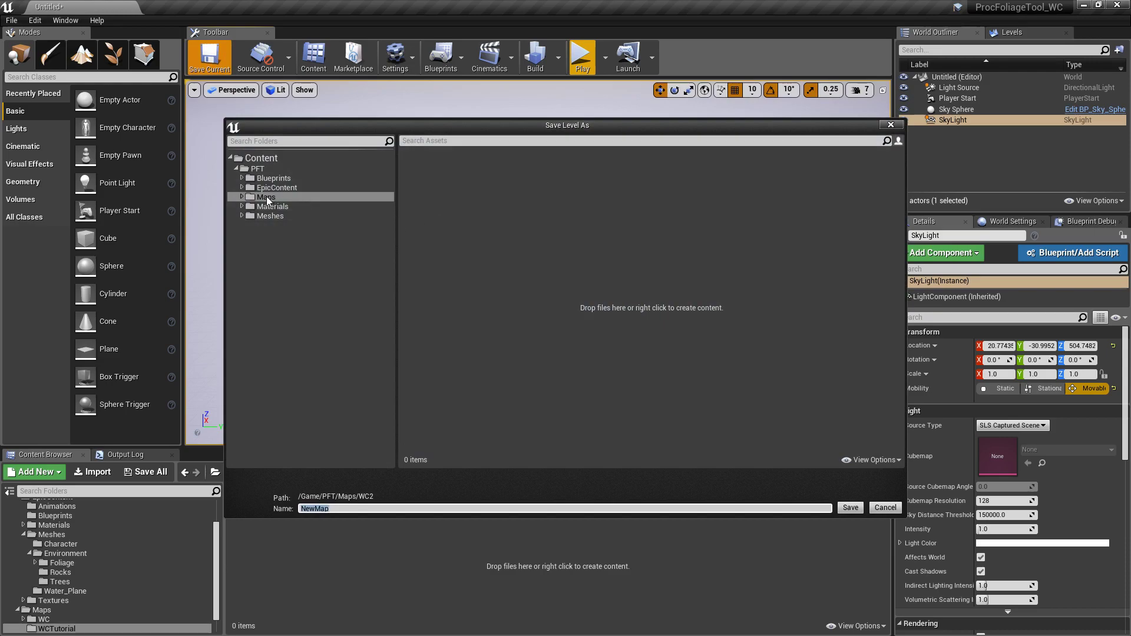
pyautogui.click(267, 197)
pyautogui.click(241, 197)
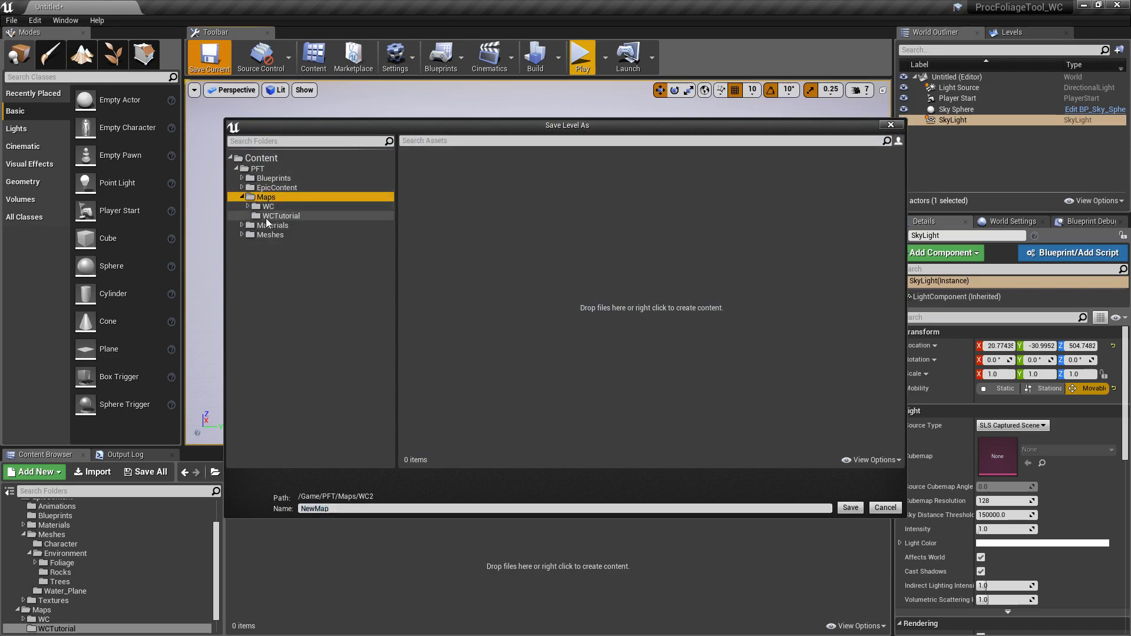
pyautogui.click(271, 217)
pyautogui.click(354, 508)
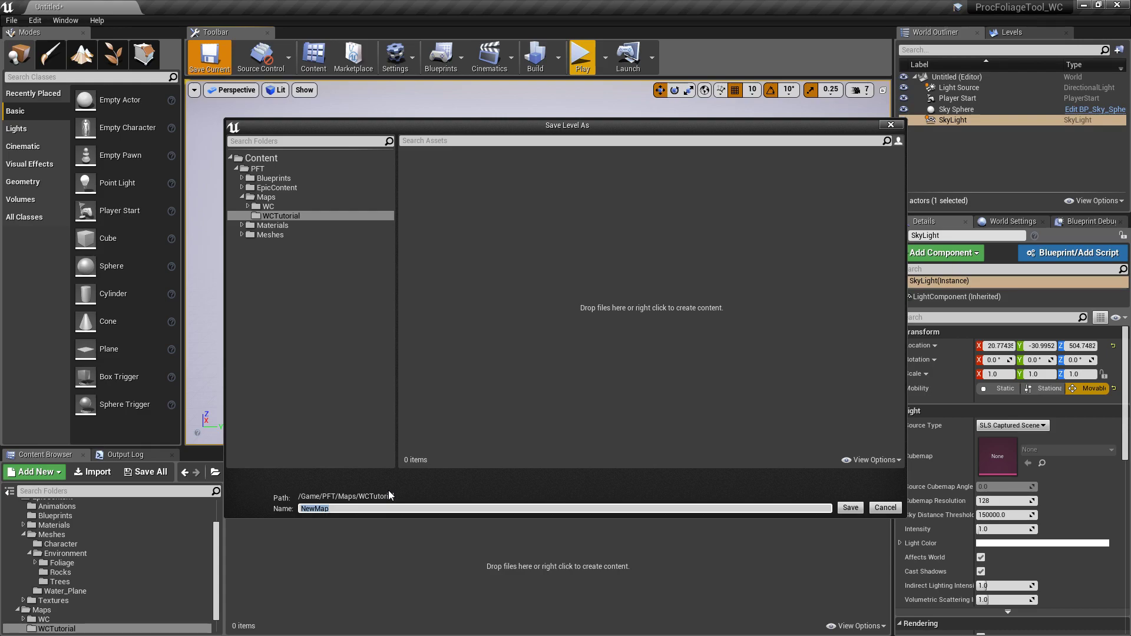
pyautogui.write('MapWCPersios')
pyautogui.press('BackSpace')
pyautogui.press('BackSpace')
pyautogui.write('stenmt')
pyautogui.click(850, 508)
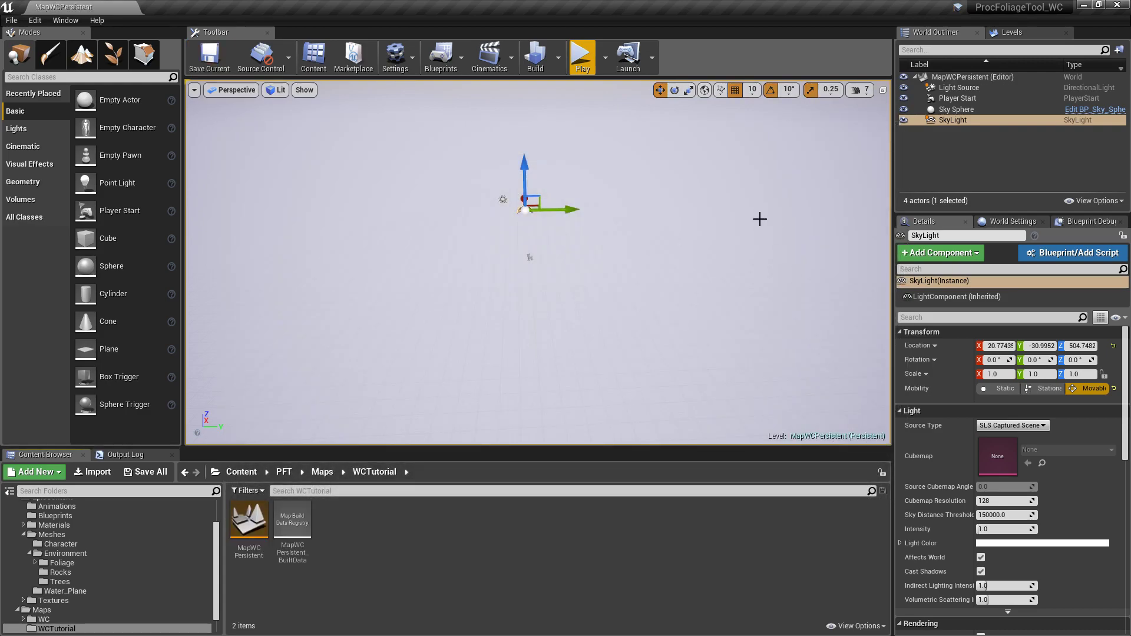
# Check where the Levels window is enabled and bring up the list of levels.
pyautogui.click(1022, 37)
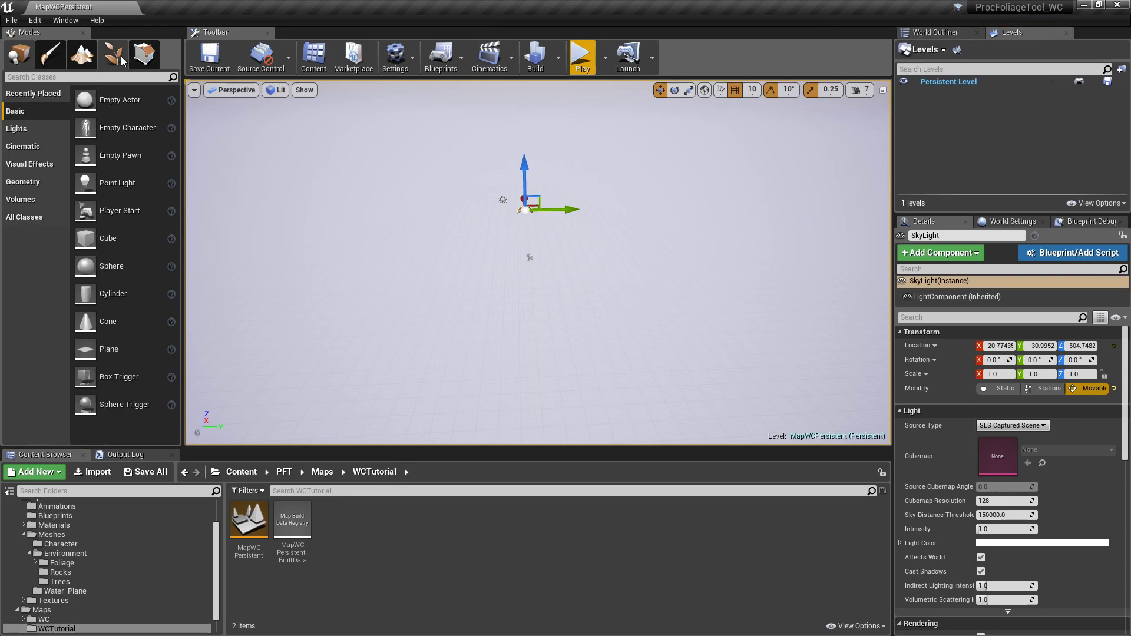
pyautogui.click(69, 21)
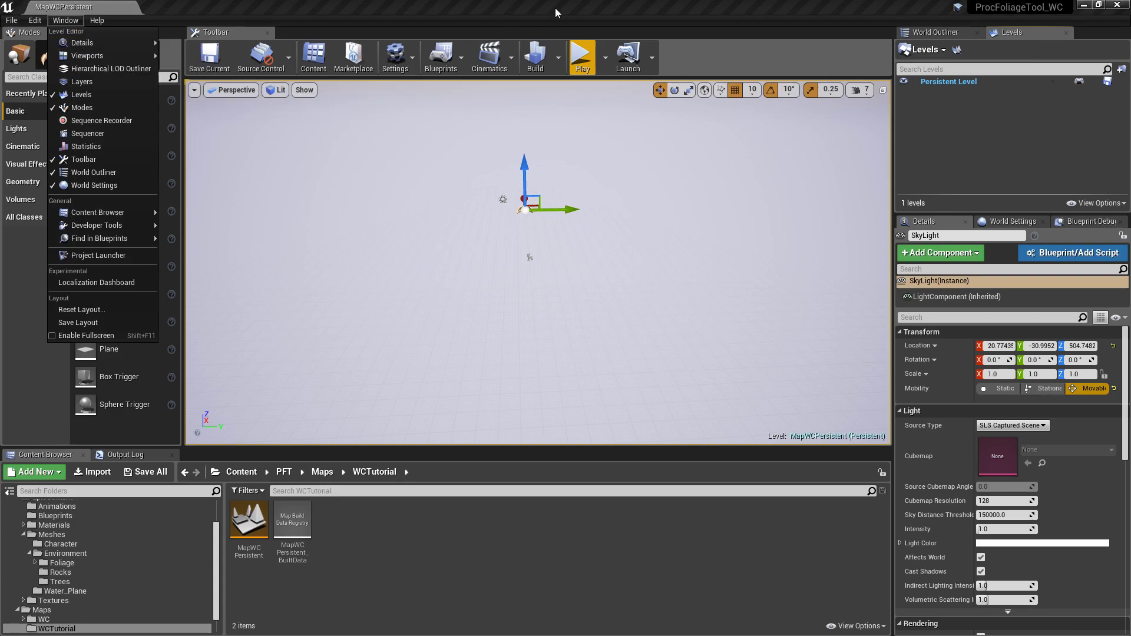
pyautogui.click(565, 10)
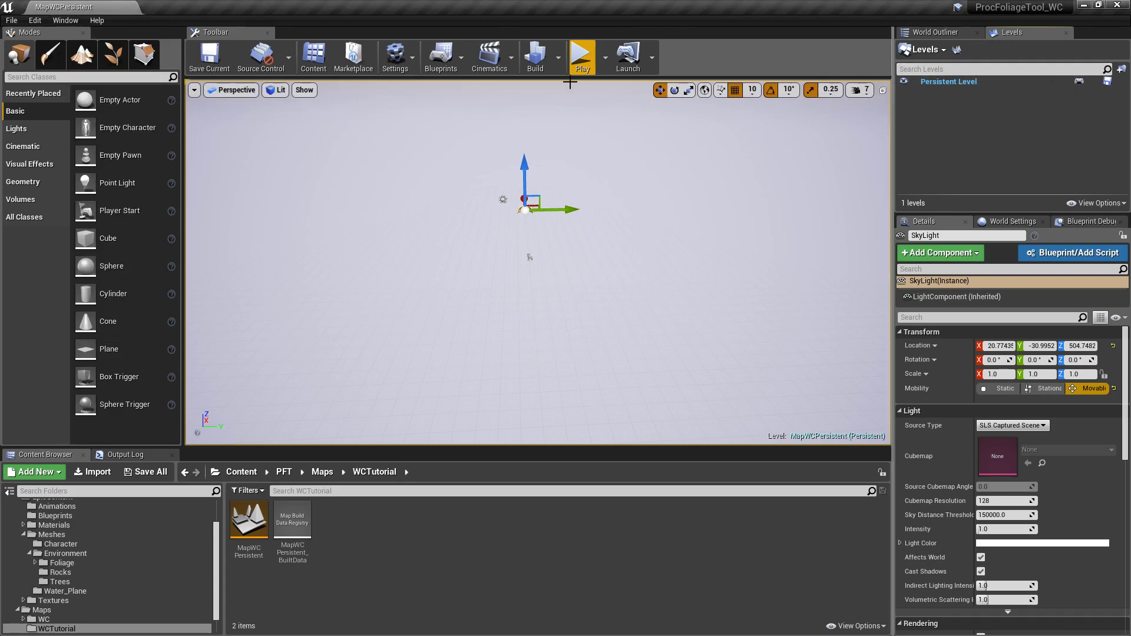
pyautogui.click(937, 34)
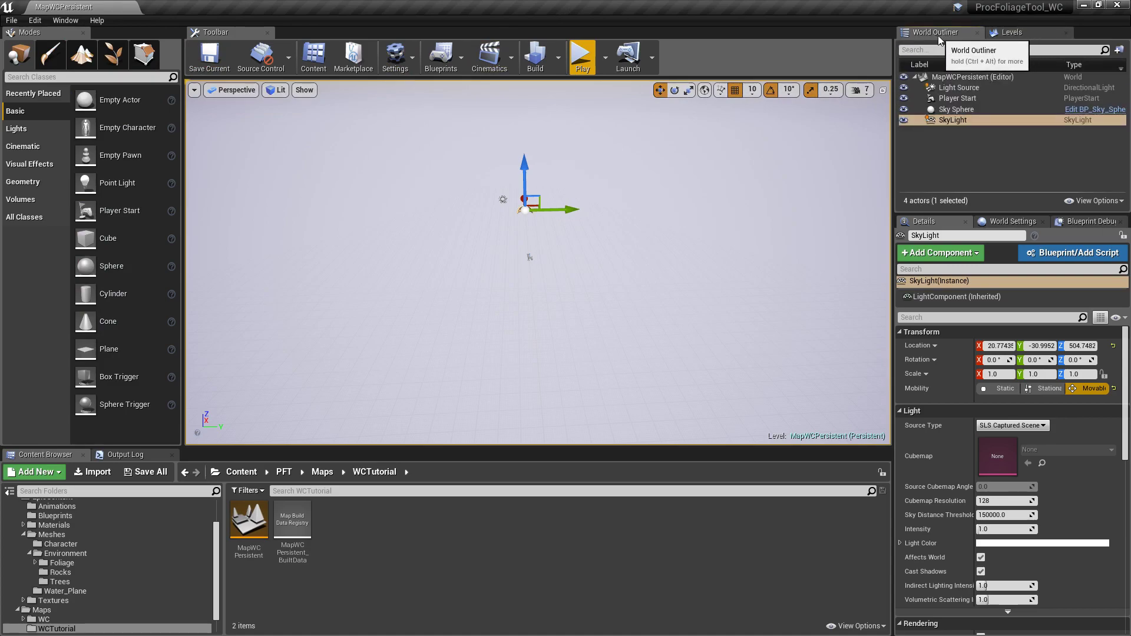
pyautogui.click(1011, 32)
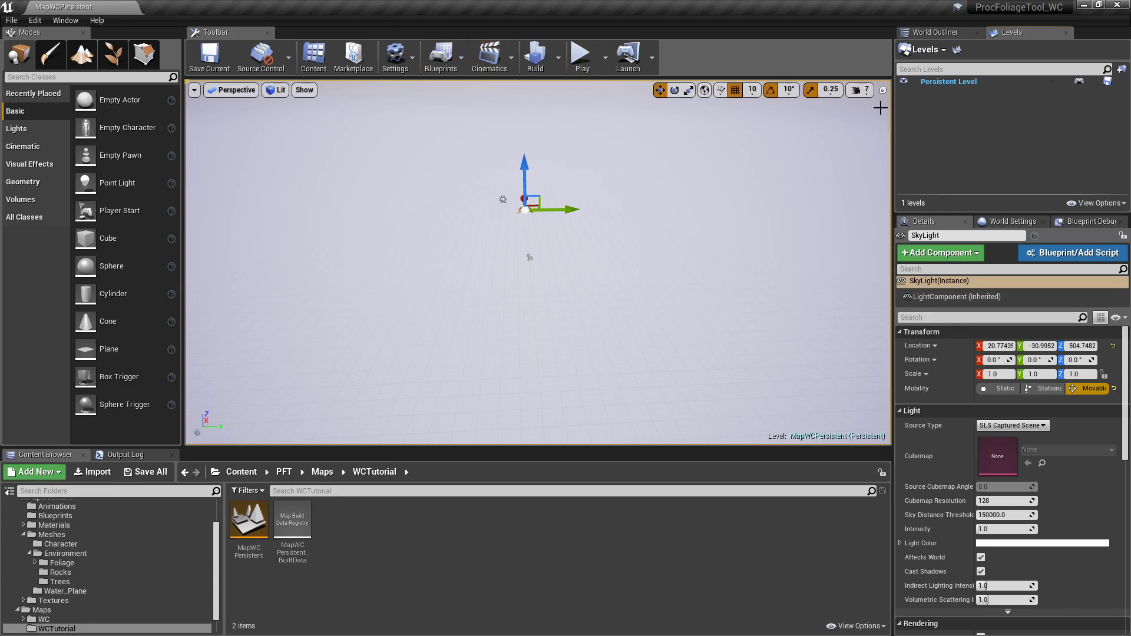
# Enable World Composition in the level's world settings and save the modified level.
pyautogui.click(1000, 227)
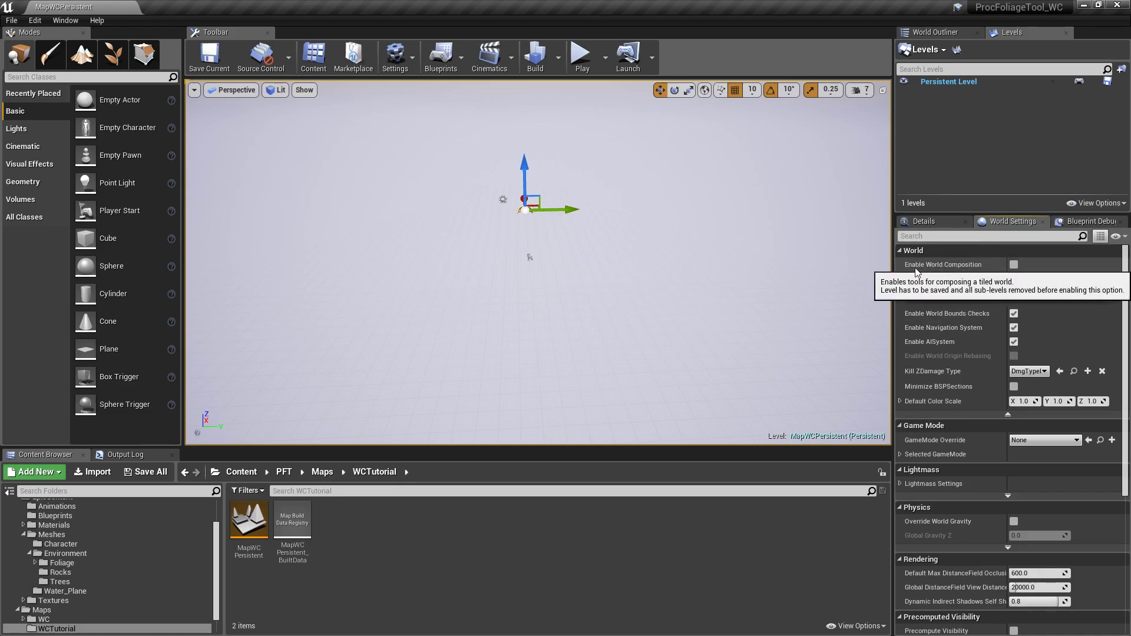
pyautogui.click(1014, 266)
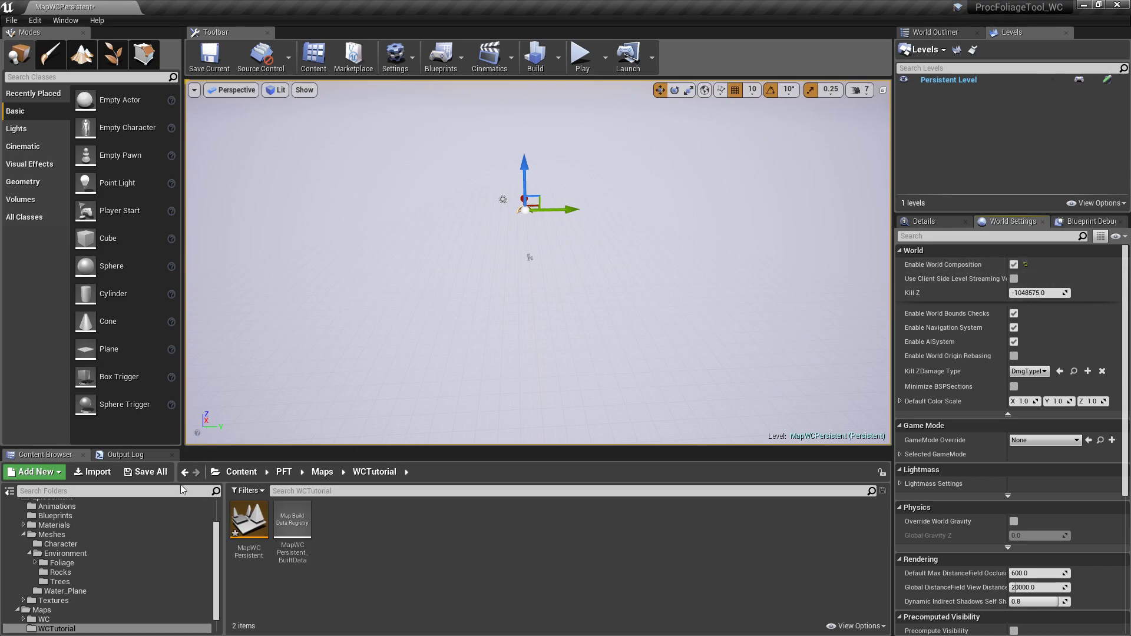
pyautogui.click(143, 473)
pyautogui.click(667, 427)
# Start a tiled landscape import and select the heightmap tiles testo_x0_y0.r16 to testo_x3_y3.r16 from the WC_Heightmaps folder.
pyautogui.click(933, 52)
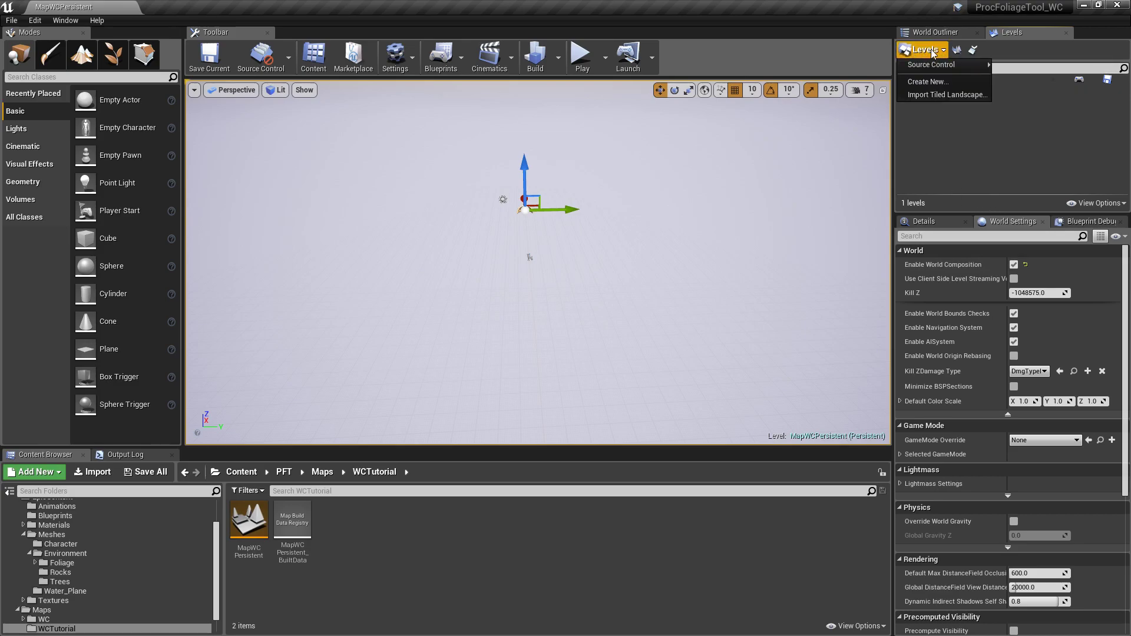
pyautogui.click(937, 96)
pyautogui.moveTo(586, 224); pyautogui.dragTo(565, 193)
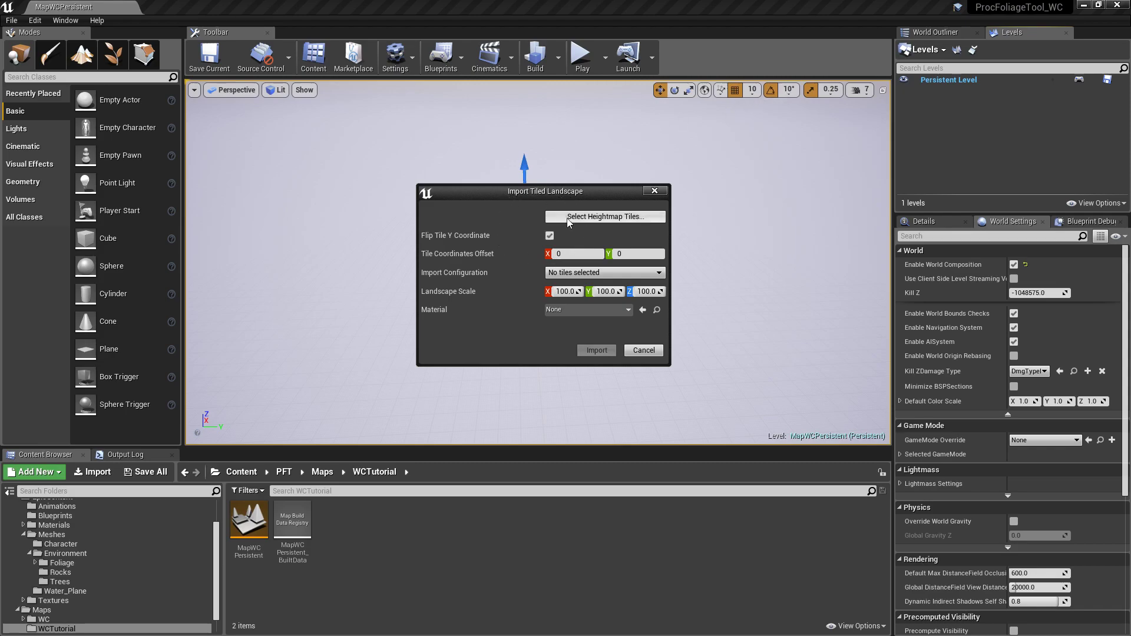
pyautogui.click(613, 217)
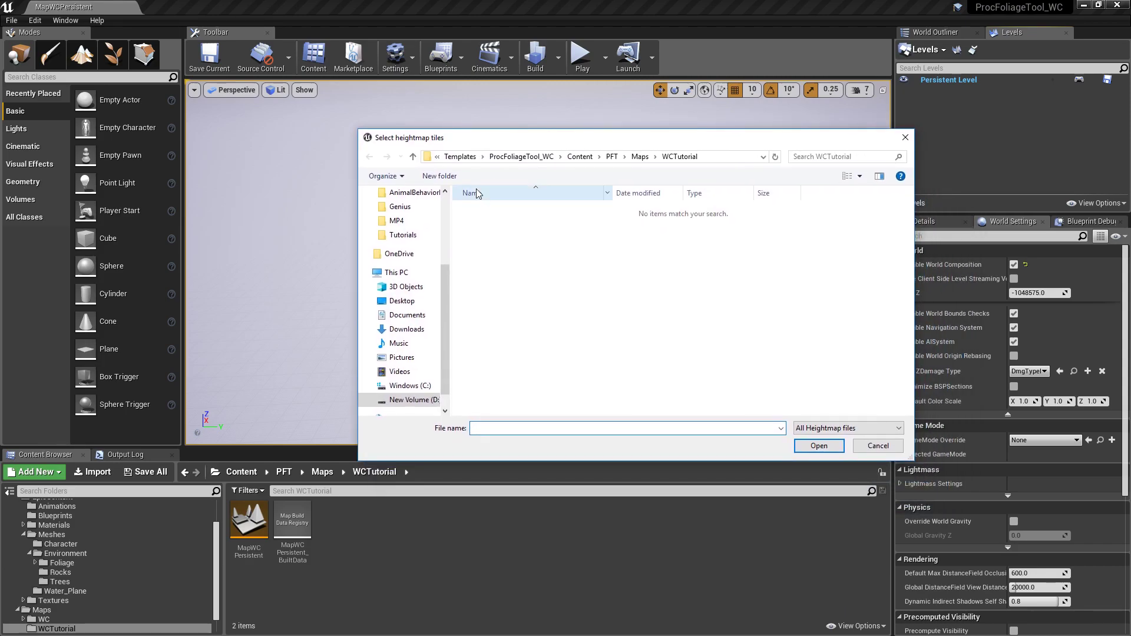
pyautogui.scroll(3, 448, 209)
pyautogui.click(403, 273)
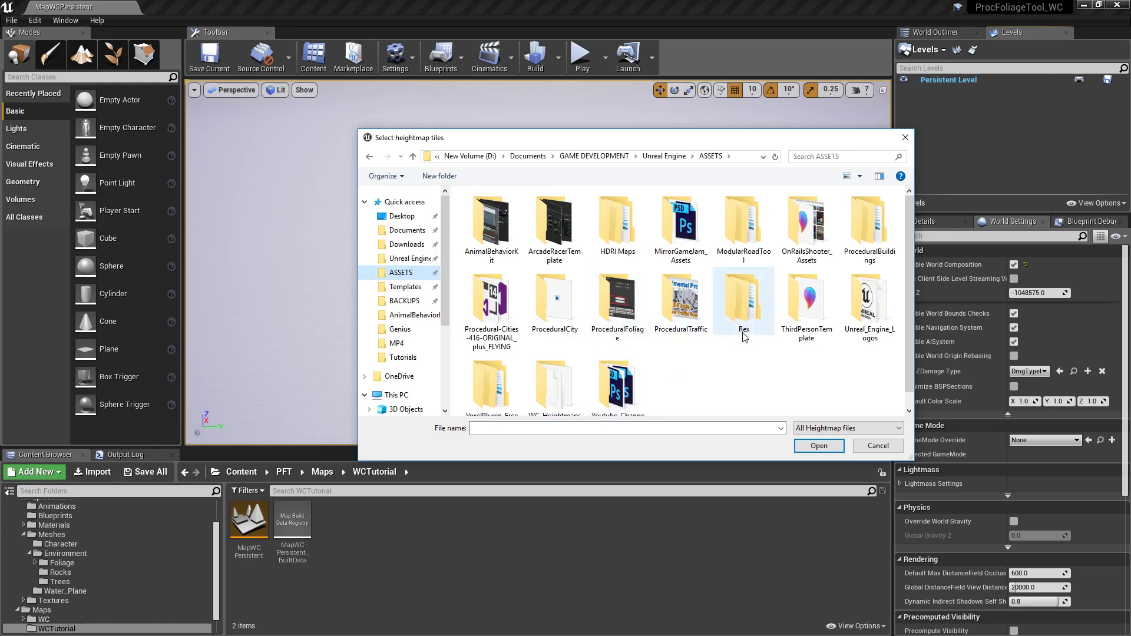
pyautogui.scroll(-1, 742, 339)
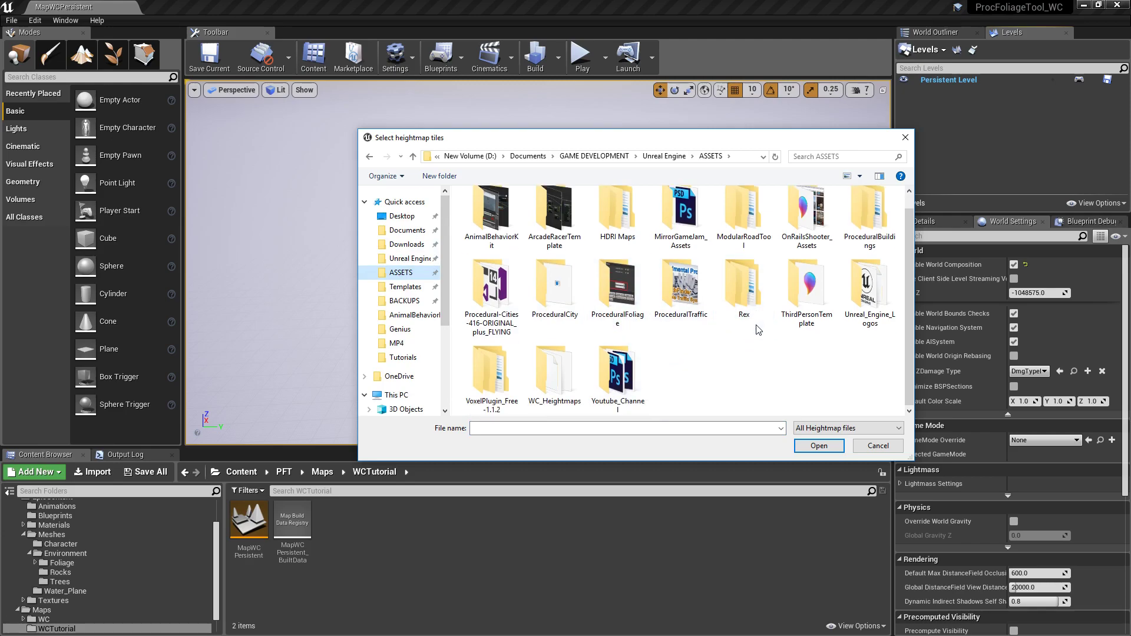
pyautogui.doubleClick(547, 377)
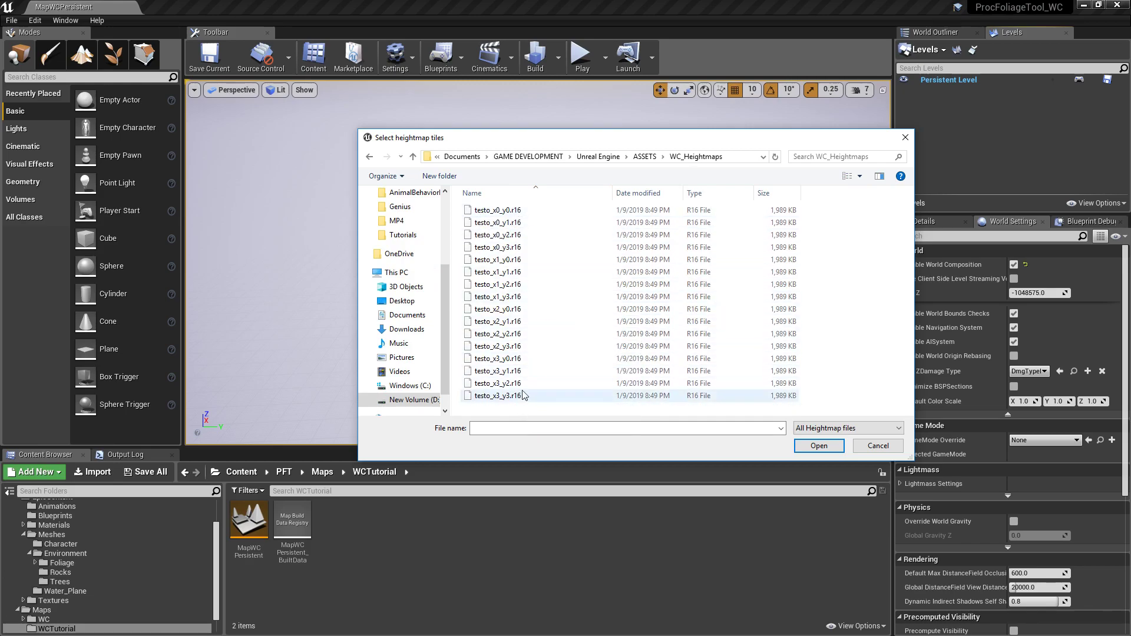
pyautogui.click(497, 212)
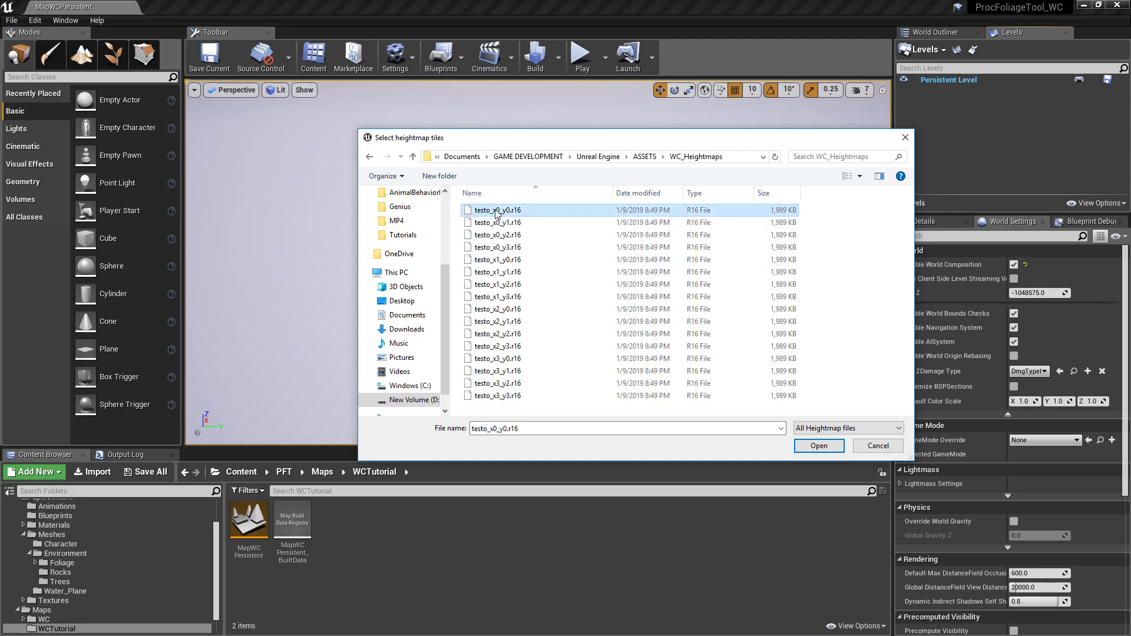
pyautogui.keyDown('shift'); pyautogui.click(510, 396); pyautogui.keyUp('shift')
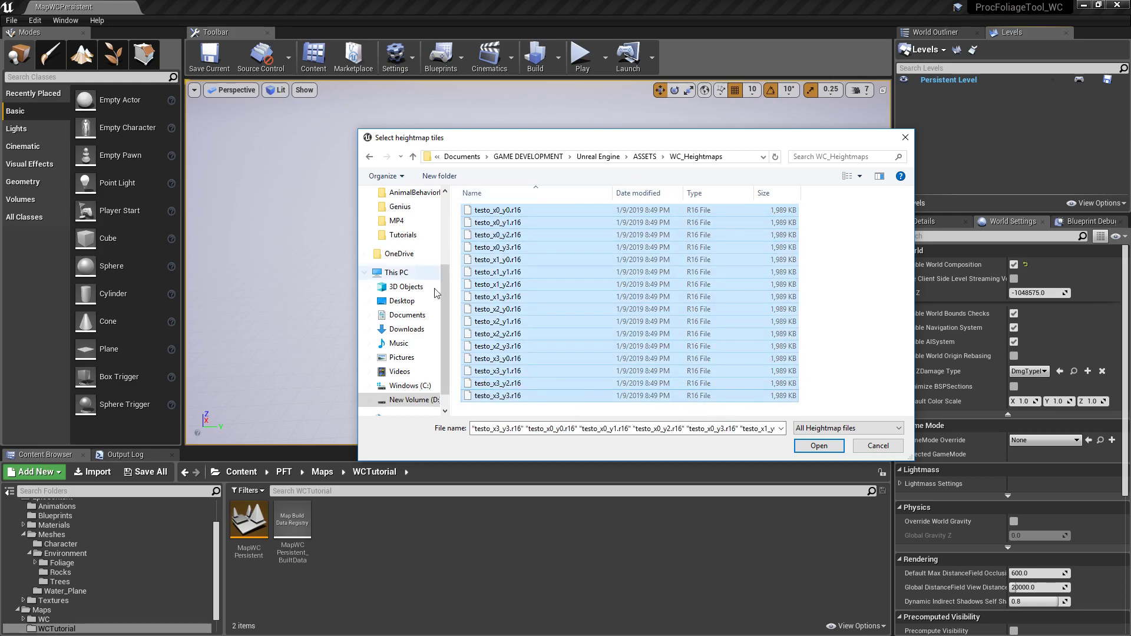
pyautogui.click(819, 446)
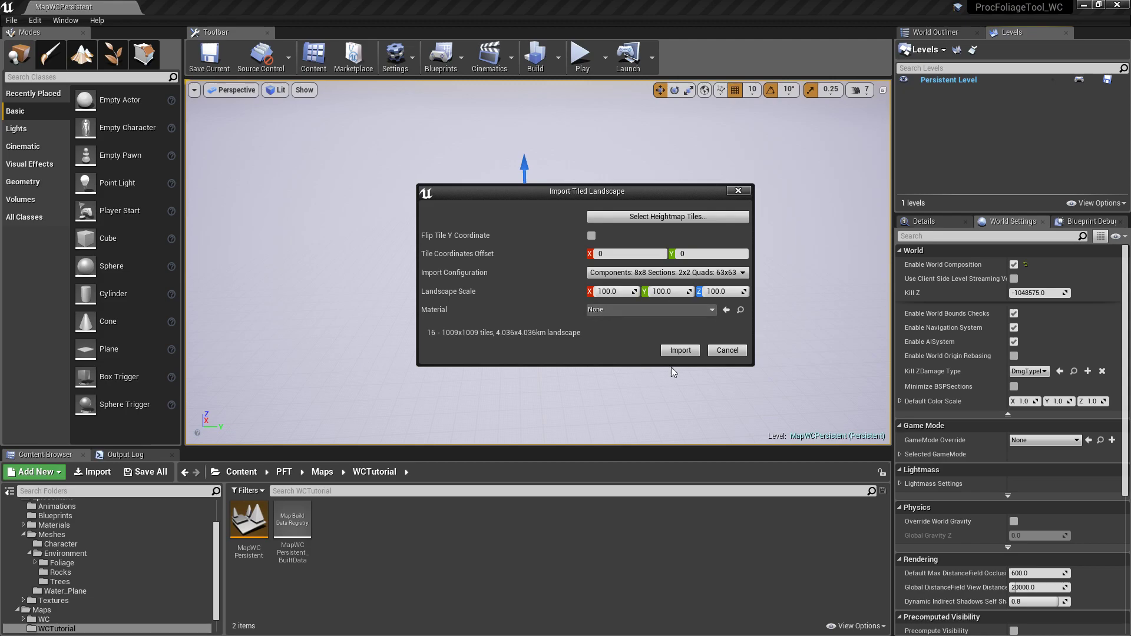
# Import the heightmap tiles with Flip Tile Y Coordinate off and landscape scale 100 on all axes, and save the persistent level.
pyautogui.click(680, 351)
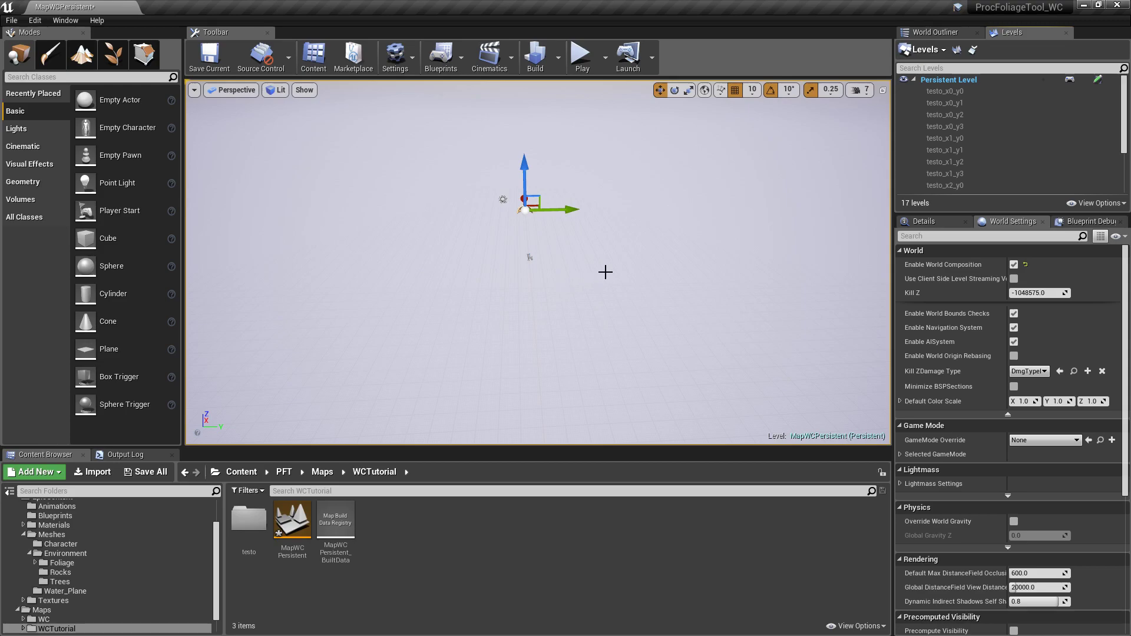
pyautogui.click(146, 471)
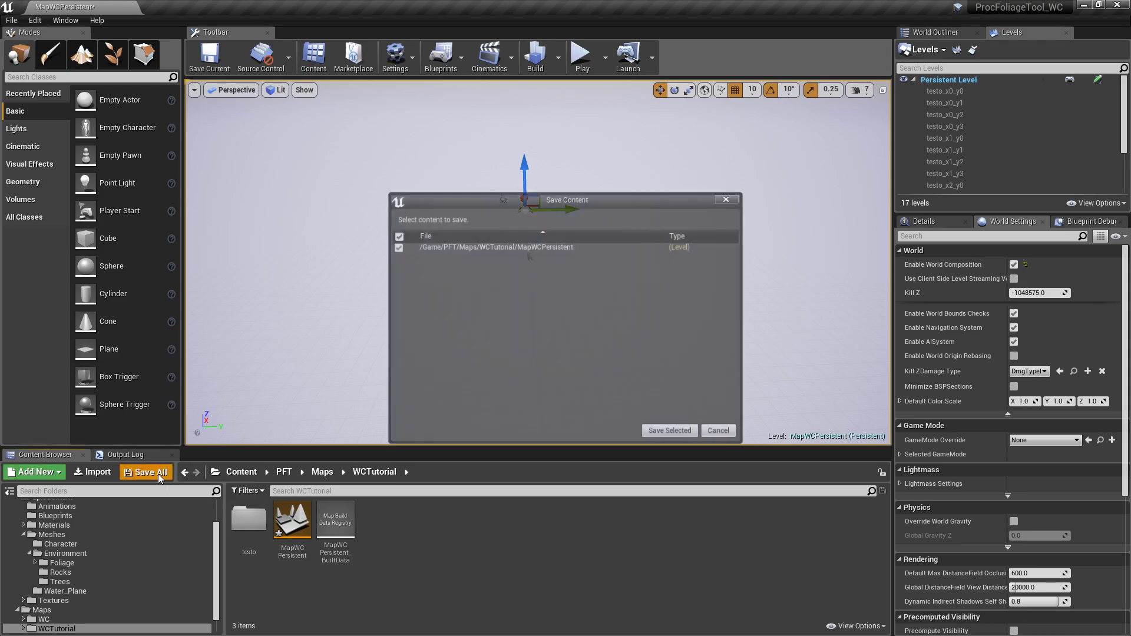
pyautogui.click(667, 427)
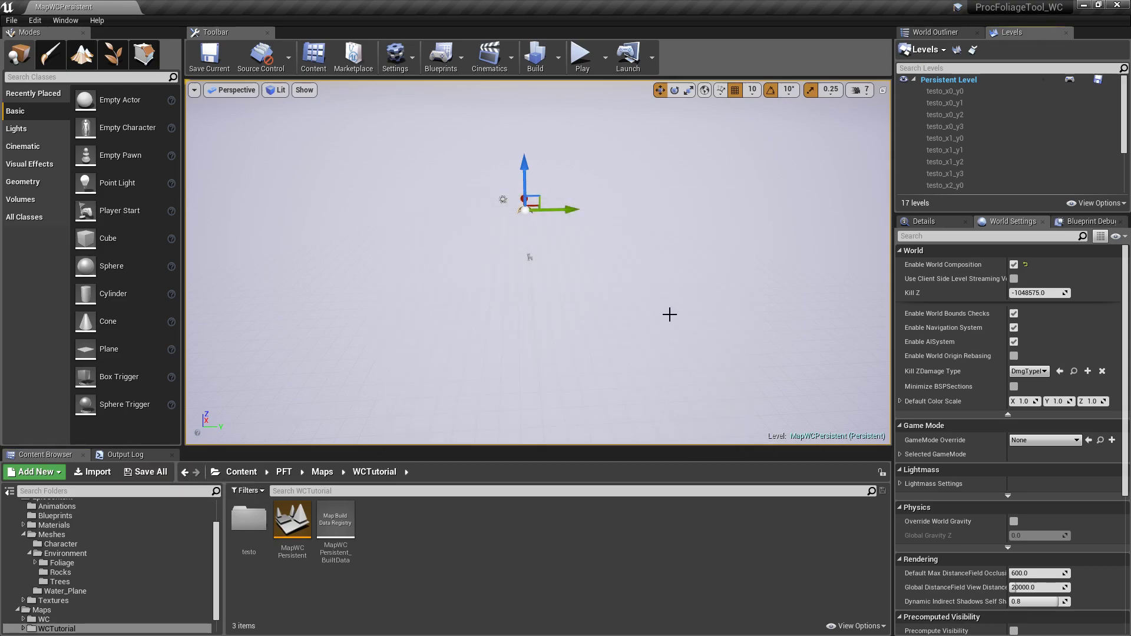
# Look through the imported testo tile levels listed under the Persistent Level.
pyautogui.moveTo(666, 248); pyautogui.dragTo(666, 237, button='right')
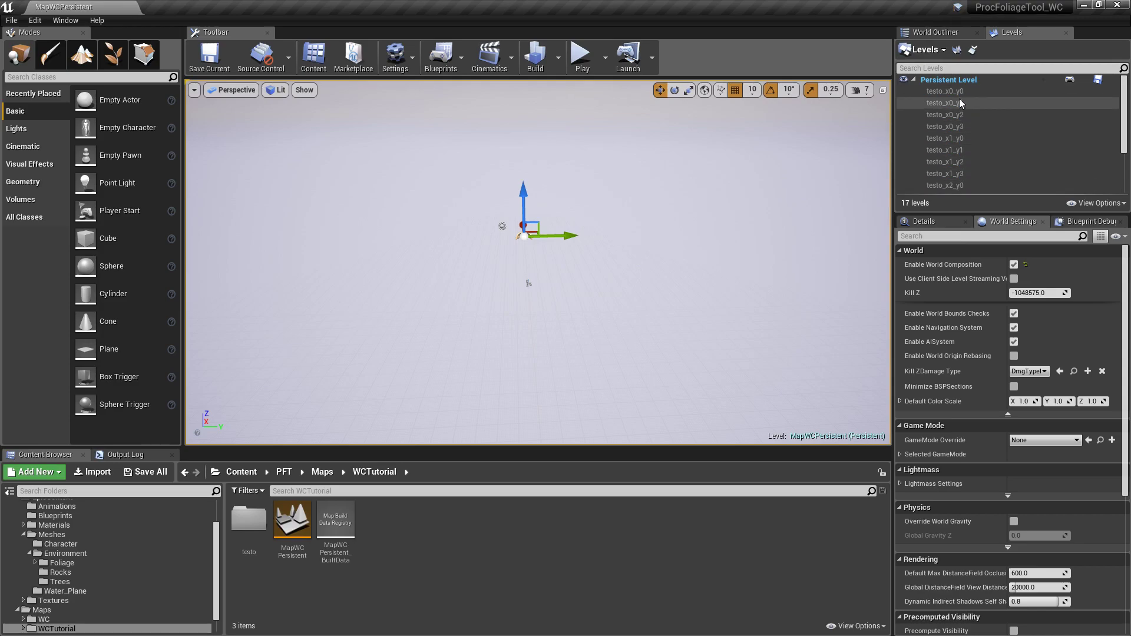
pyautogui.click(938, 93)
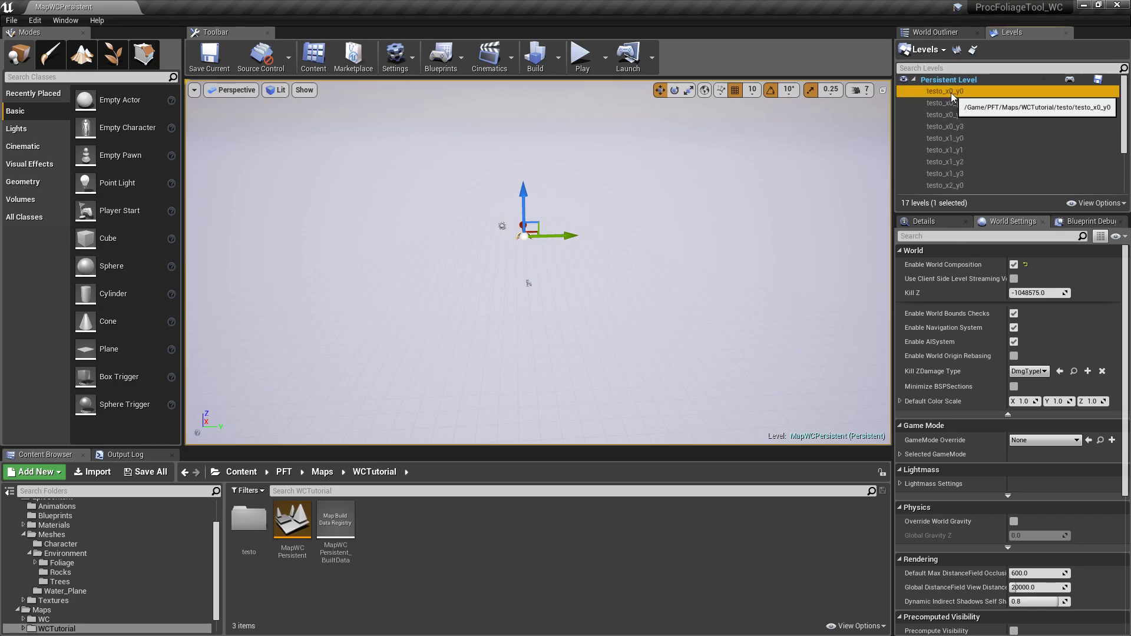
pyautogui.scroll(-2, 964, 106)
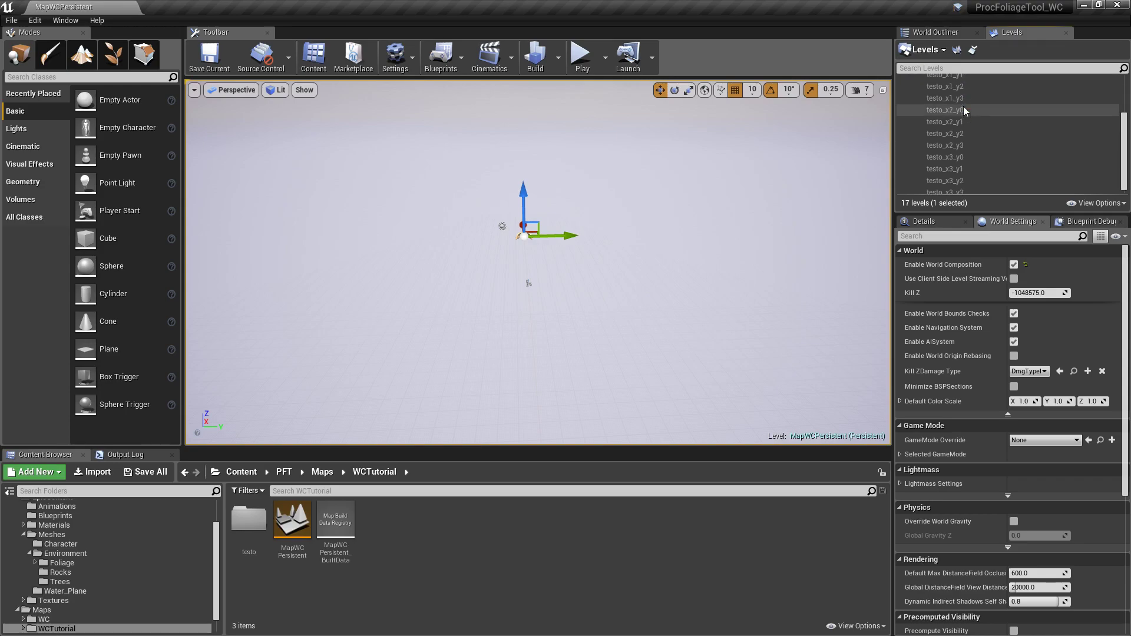
pyautogui.scroll(2, 980, 159)
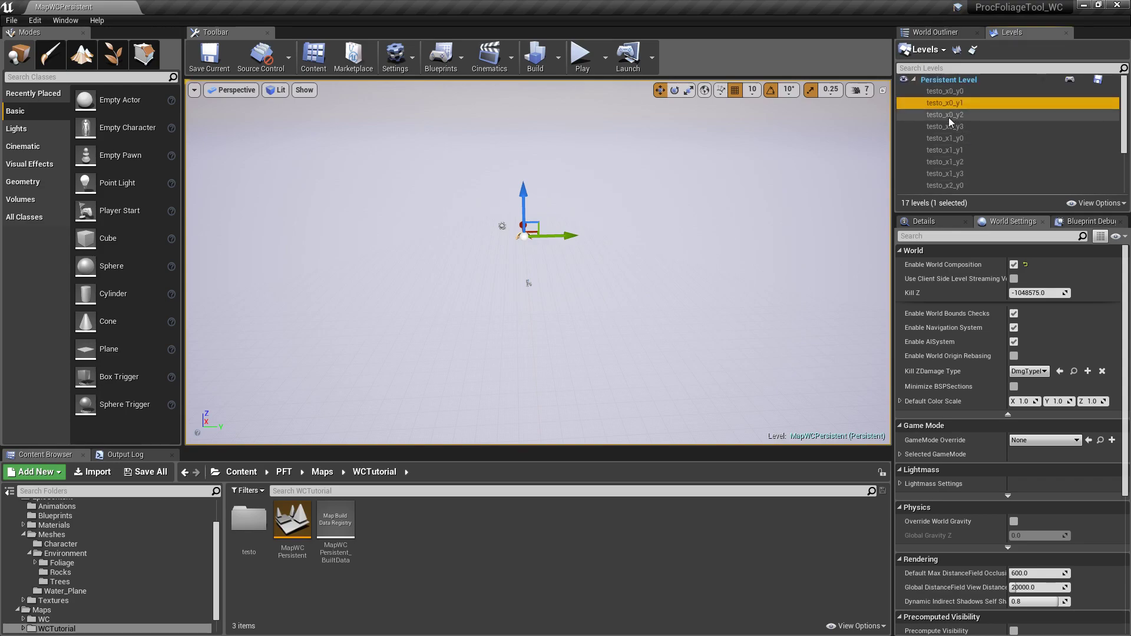
pyautogui.click(933, 103)
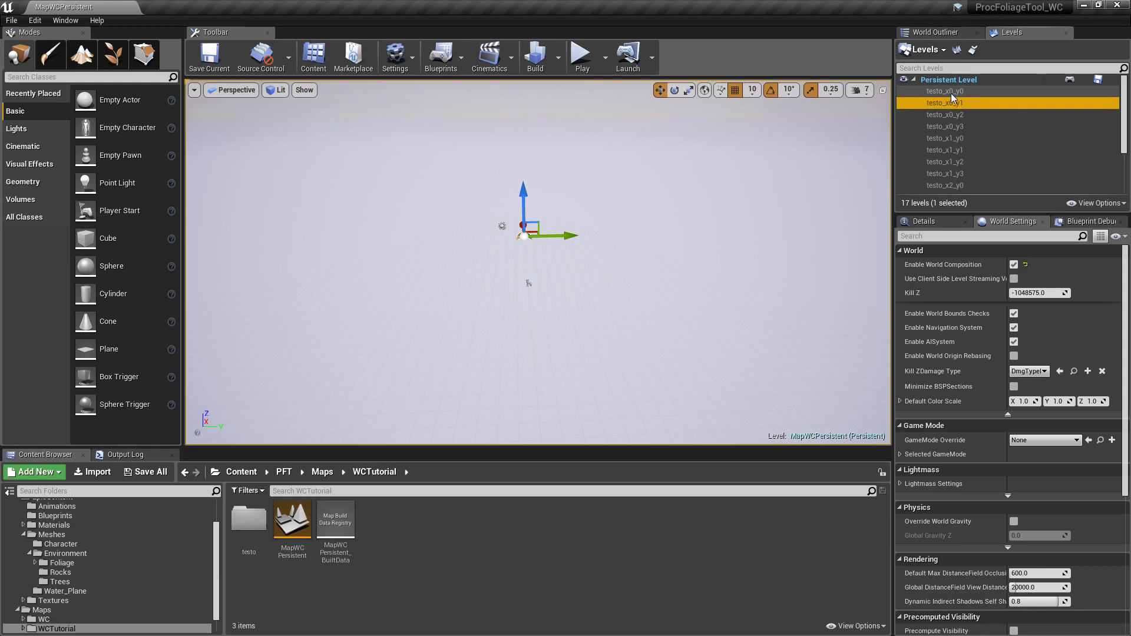
# Load the testo_x0_y0 tile level and frame its terrain in the viewport.
pyautogui.click(940, 93)
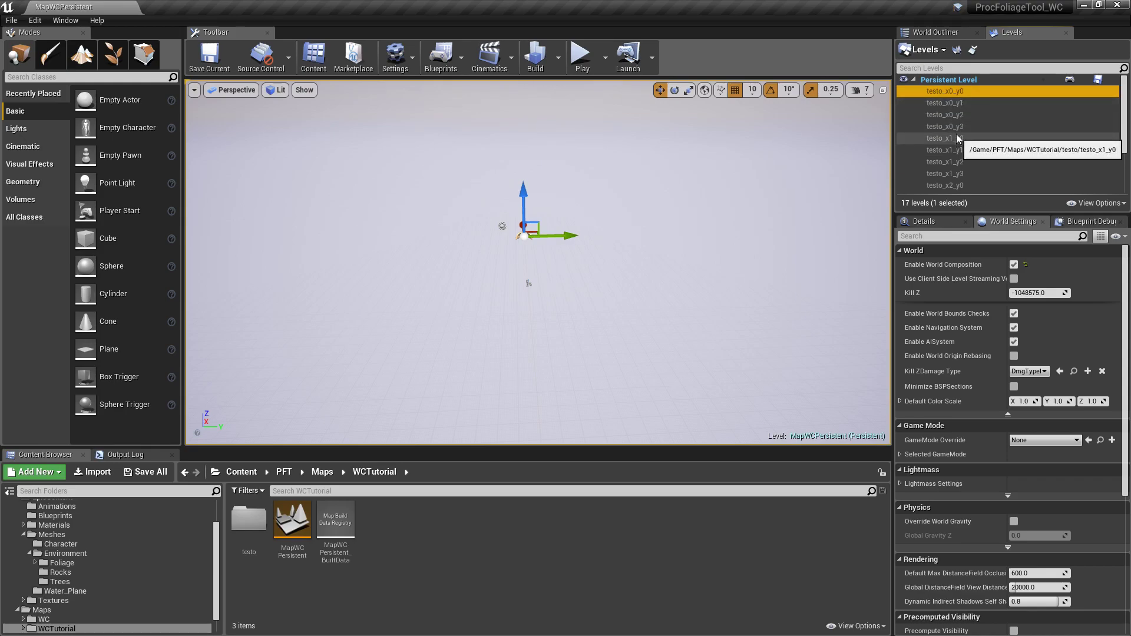
pyautogui.click(938, 102)
pyautogui.click(941, 91)
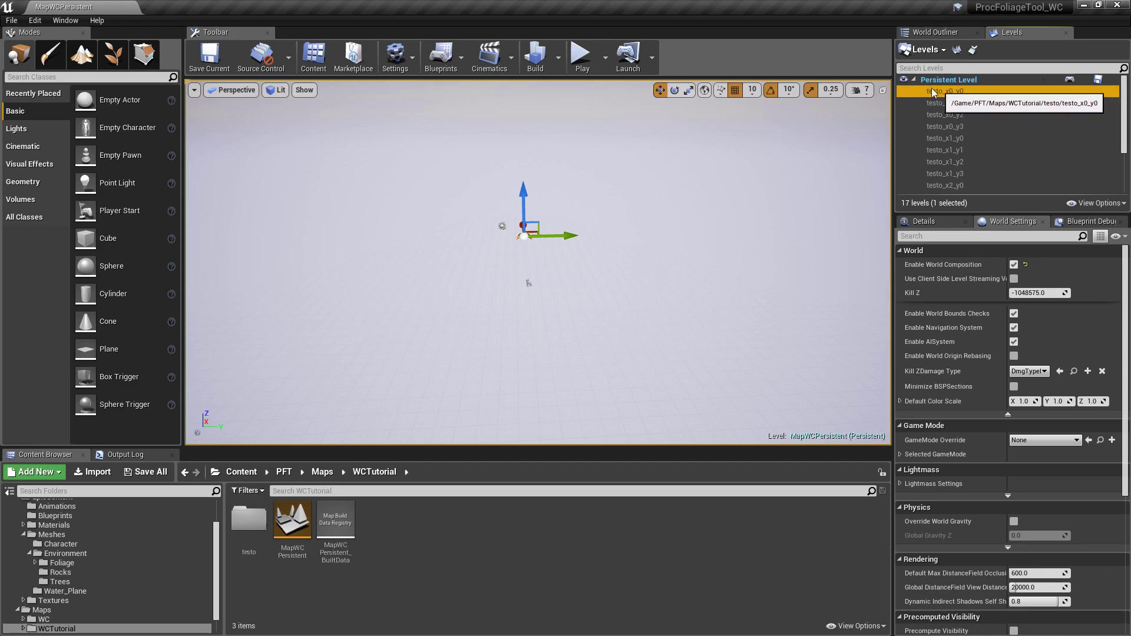
pyautogui.rightClick(938, 92)
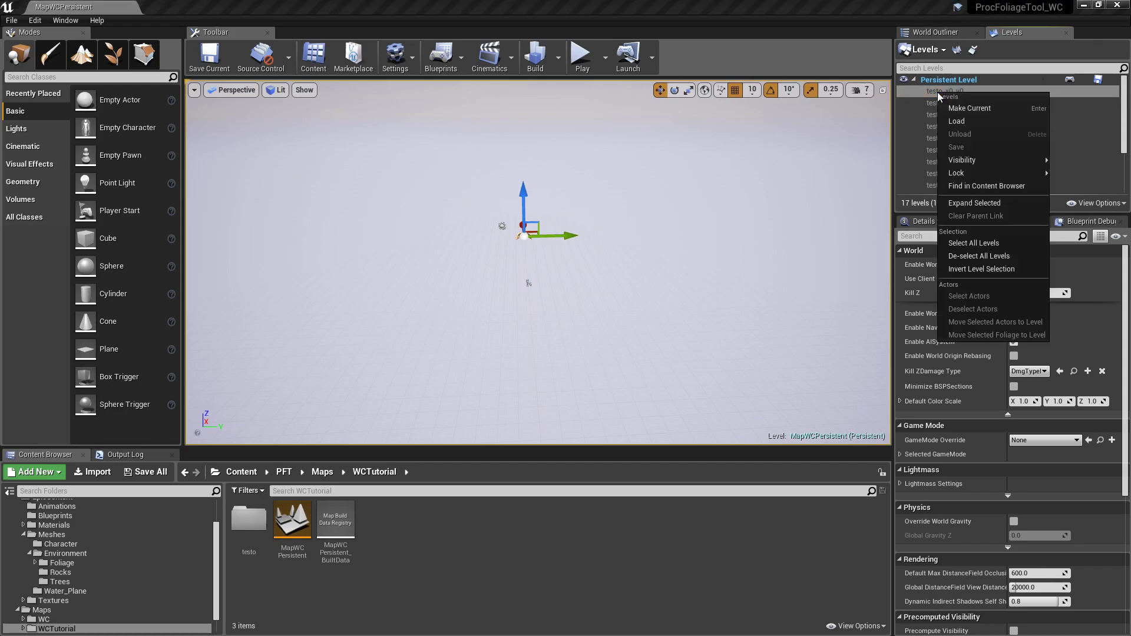
pyautogui.click(959, 121)
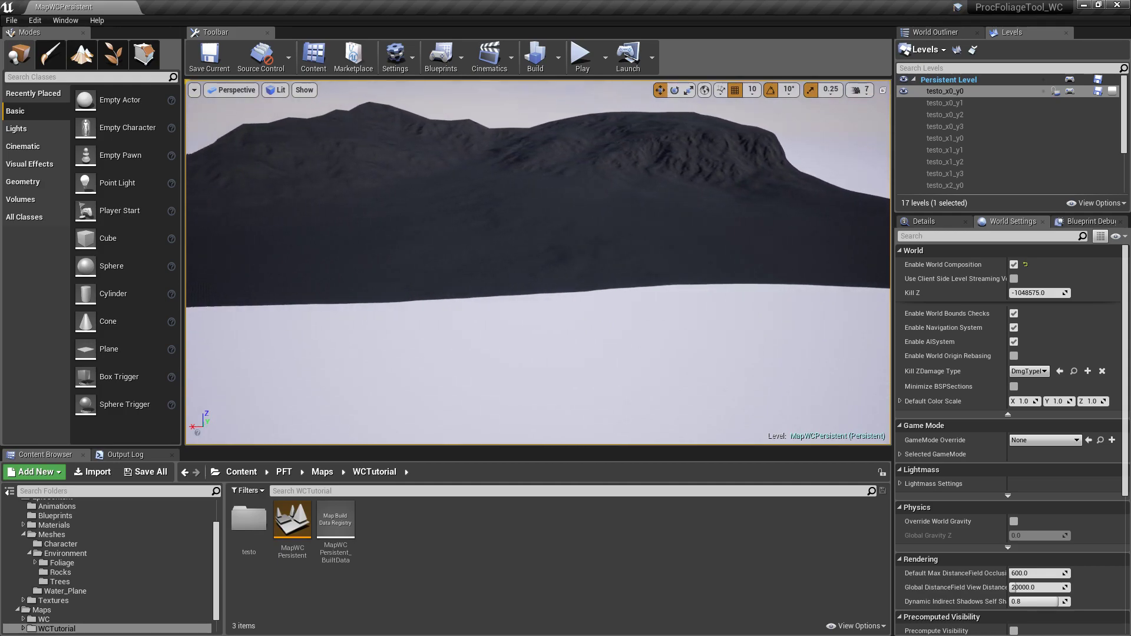
pyautogui.moveTo(537, 263); pyautogui.dragTo(536, 240, button='right')
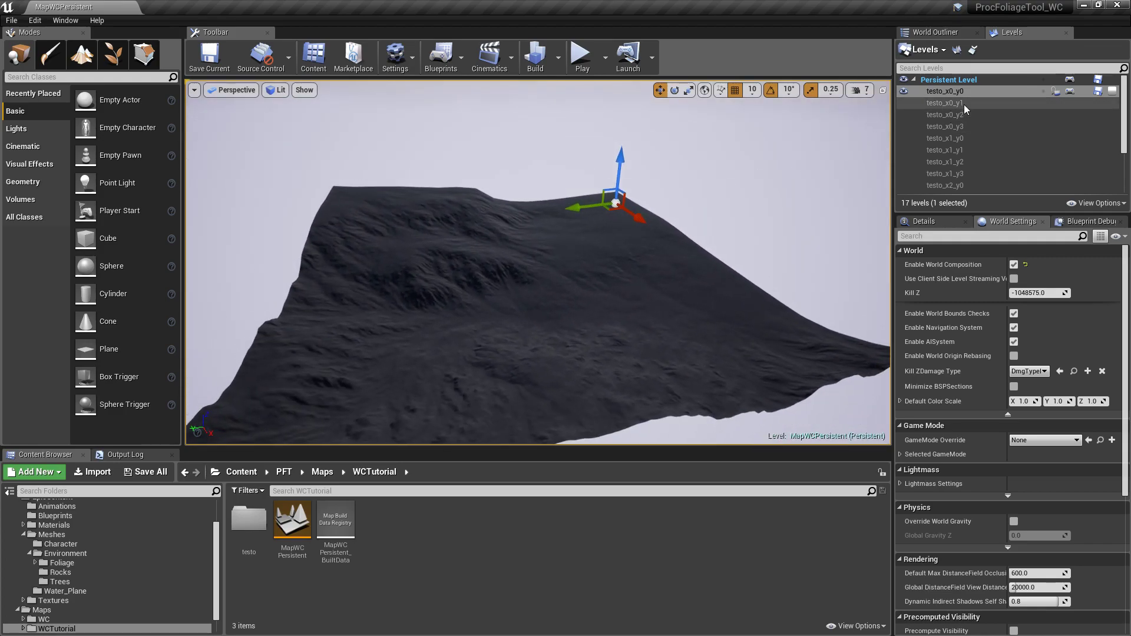
# Load the neighbouring testo_x0_y1 tile level and view both terrain tiles together.
pyautogui.rightClick(944, 104)
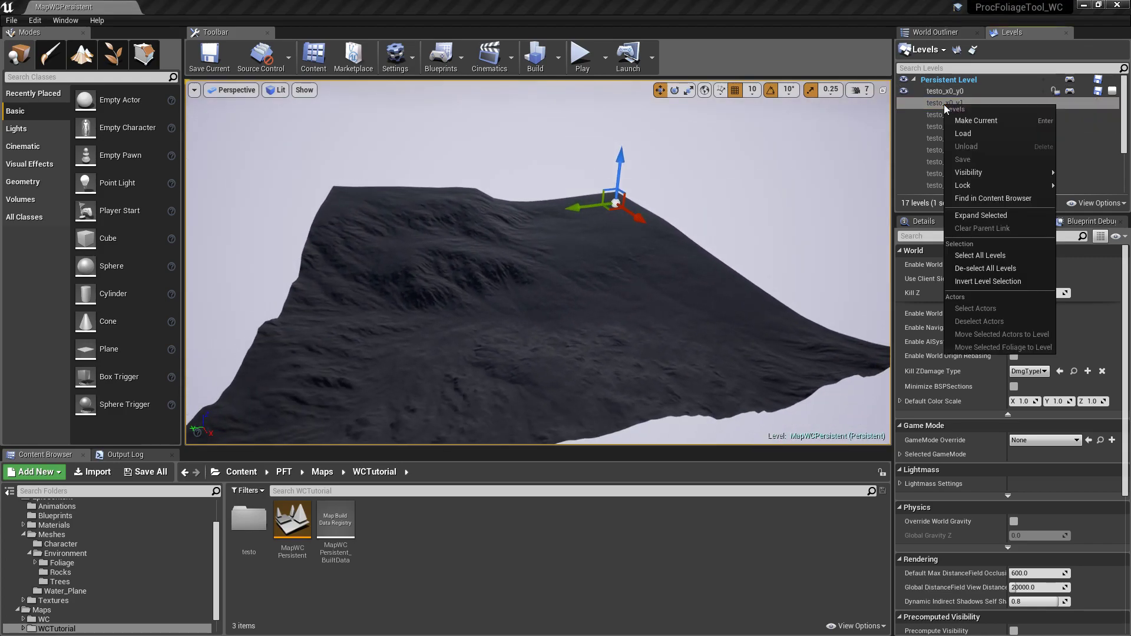
pyautogui.click(964, 133)
pyautogui.moveTo(656, 202); pyautogui.dragTo(666, 203, button='right')
pyautogui.moveTo(868, 134)
pyautogui.mouseDown(button='right')
pyautogui.moveTo(818, 135)
pyautogui.moveTo(868, 134)
pyautogui.mouseUp(button='right')
pyautogui.moveTo(686, 219)
pyautogui.mouseDown(button='right')
pyautogui.moveTo(698, 223)
pyautogui.moveTo(686, 219)
pyautogui.mouseUp(button='right')
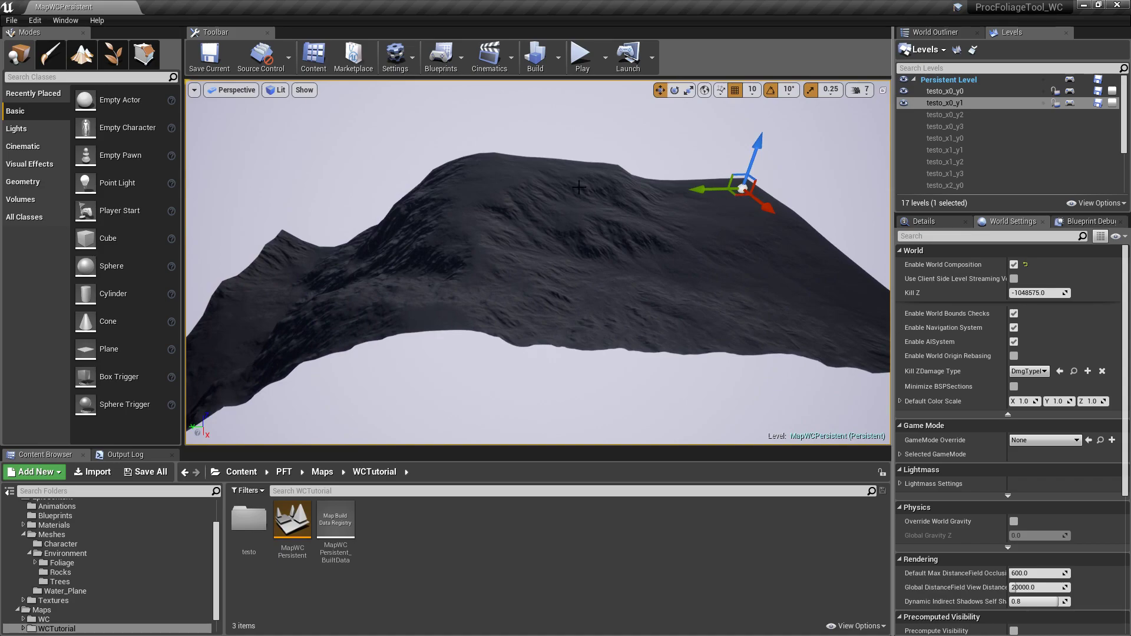
pyautogui.moveTo(521, 219); pyautogui.dragTo(891, 108, button='right')
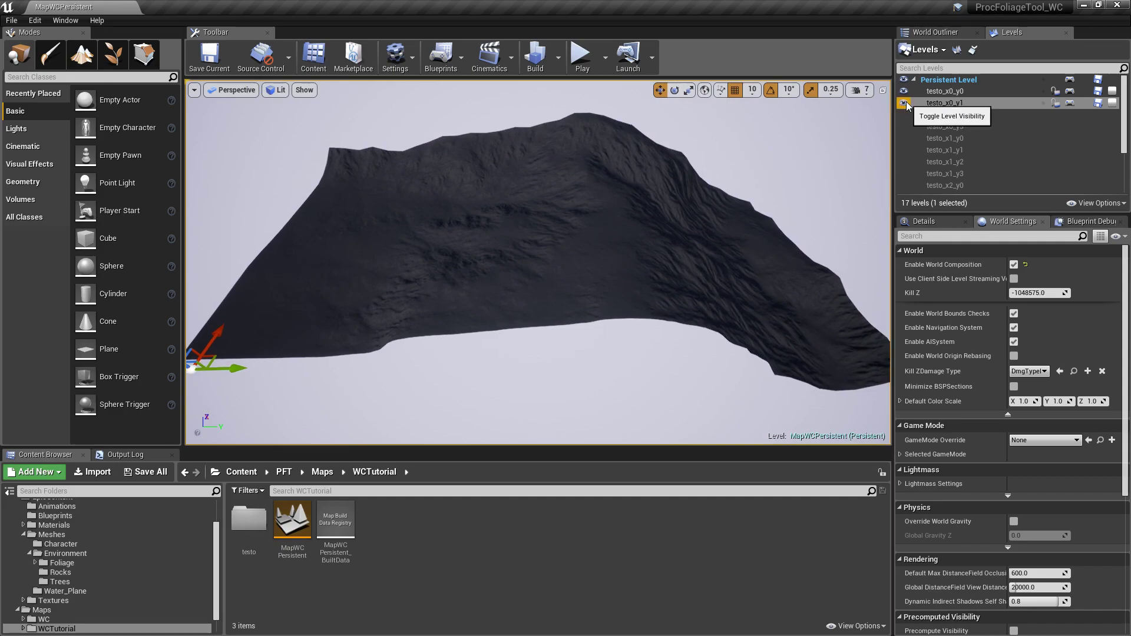
# Hide and show the testo_x0_y1 level to check which part of the terrain it covers.
pyautogui.click(905, 104)
pyautogui.click(905, 103)
pyautogui.click(904, 103)
pyautogui.click(904, 103)
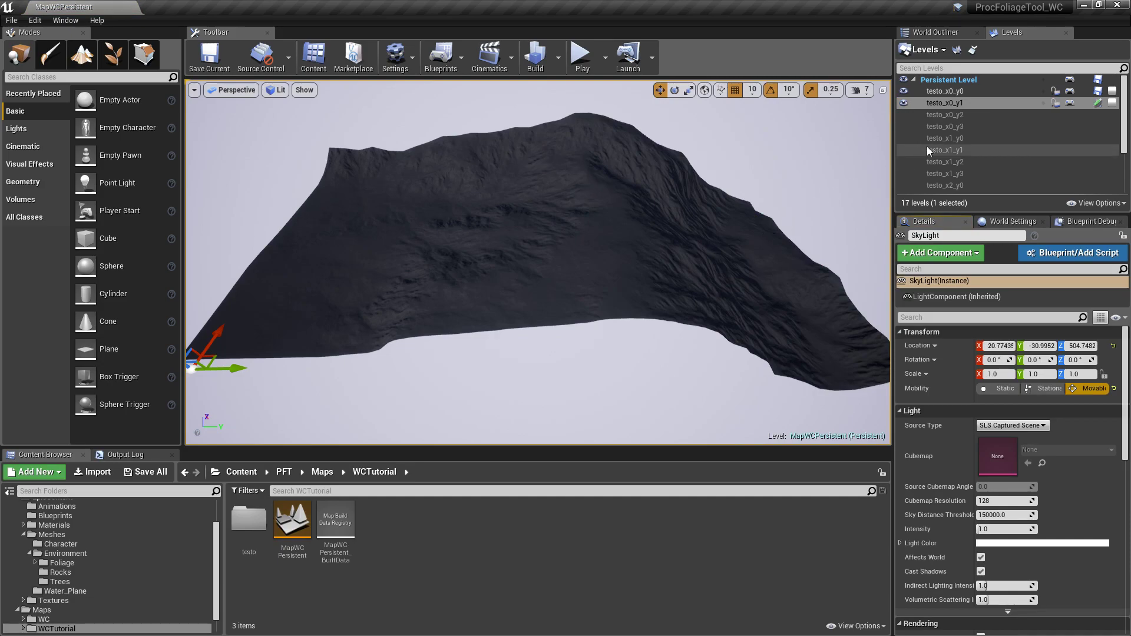
# Load all remaining tile levels, testo_x0_y2 to testo_x3_y3, and bring the whole landscape into view.
pyautogui.click(937, 119)
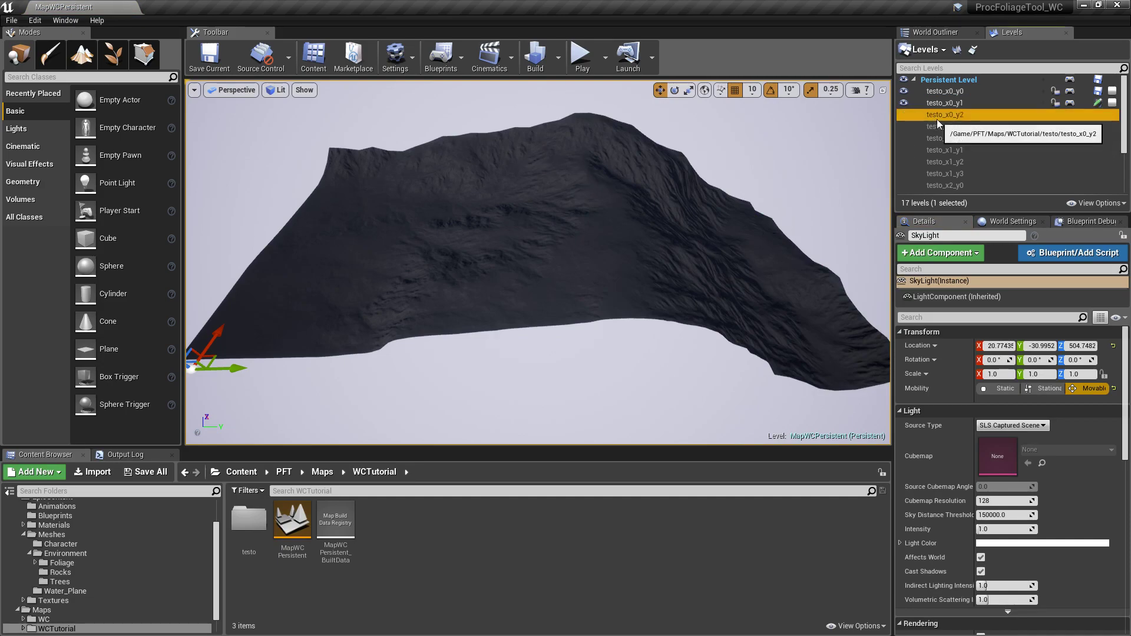
pyautogui.scroll(-3, 937, 119)
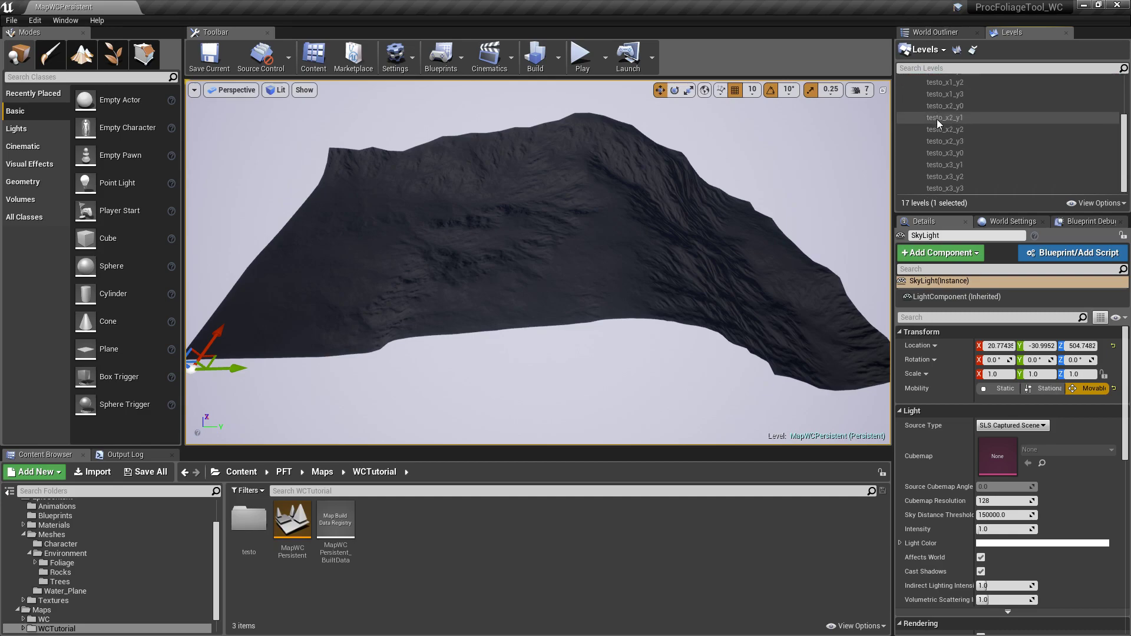
pyautogui.keyDown('shift'); pyautogui.click(950, 188); pyautogui.keyUp('shift')
pyautogui.rightClick(950, 188)
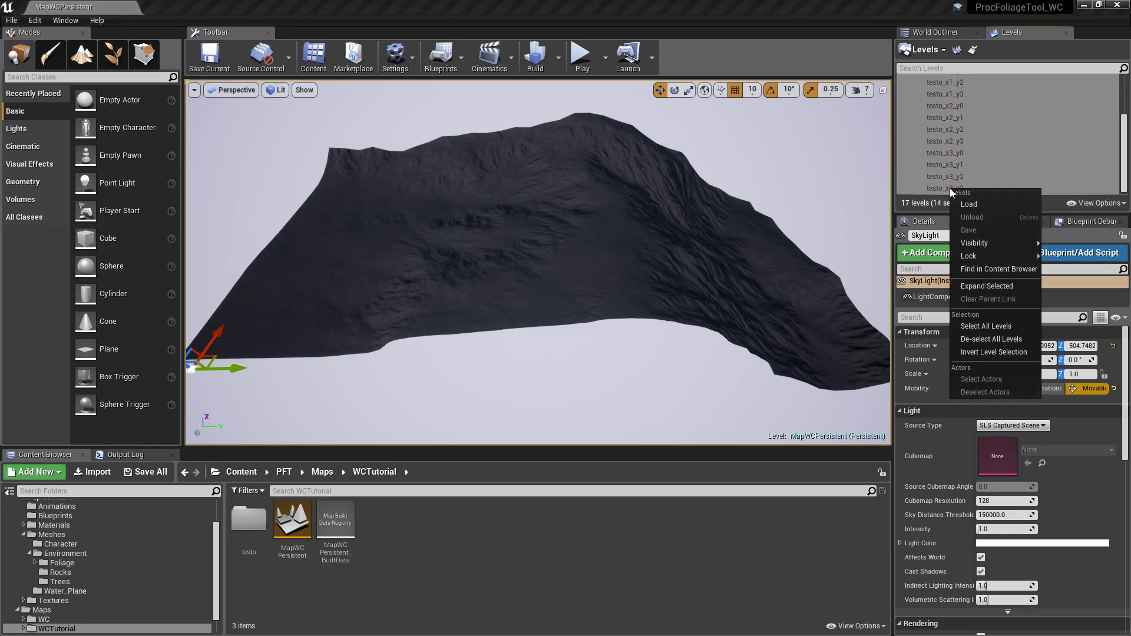
pyautogui.click(986, 205)
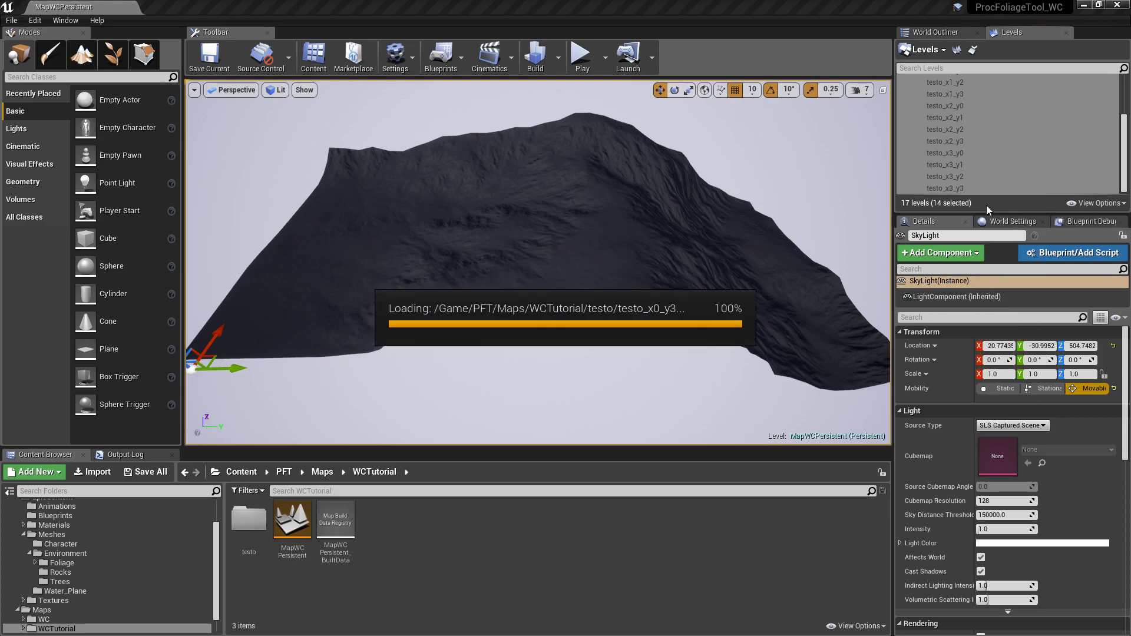
pyautogui.press('s')
pyautogui.moveTo(673, 140); pyautogui.dragTo(548, 203, button='right')
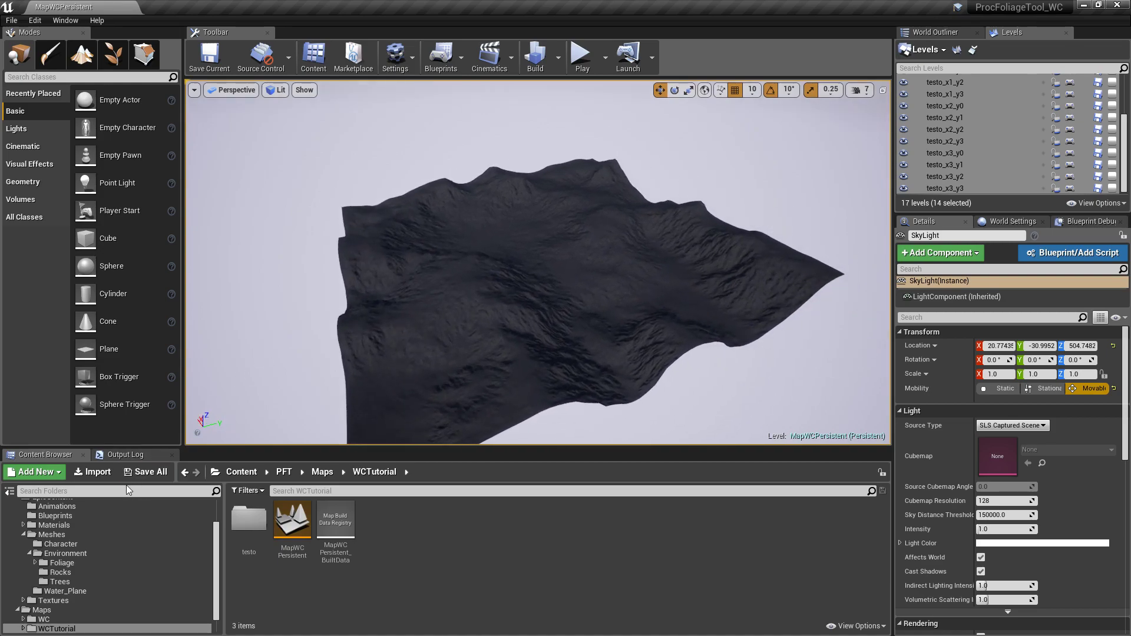
# Save all modified content with every listed file selected.
pyautogui.click(146, 472)
pyautogui.click(665, 433)
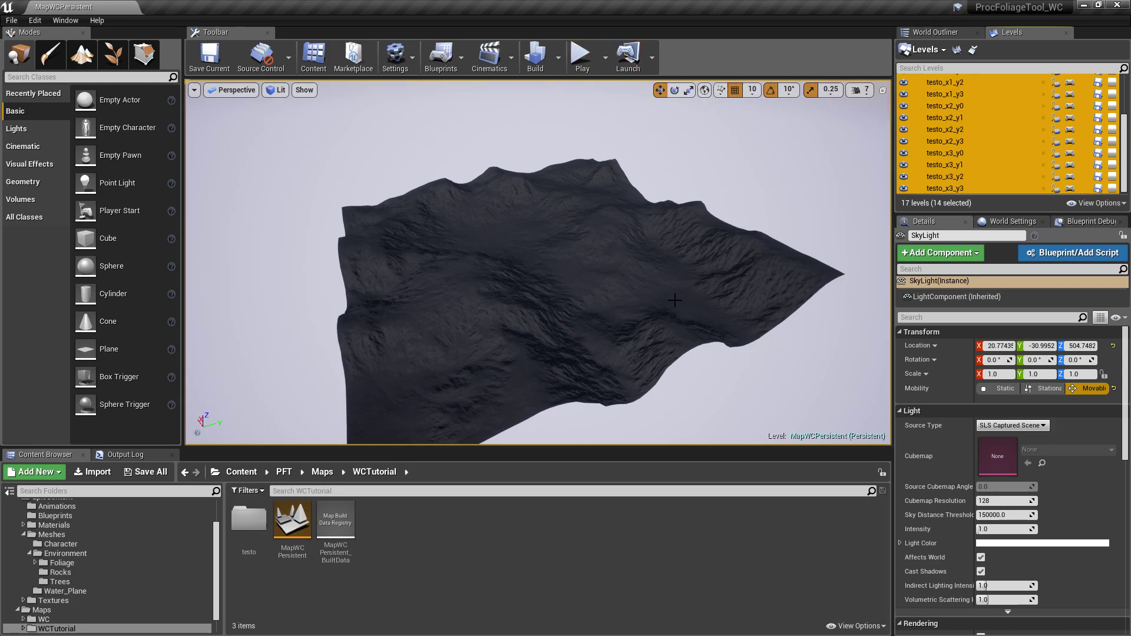
pyautogui.moveTo(718, 273); pyautogui.dragTo(769, 255, button='right')
# Toggle the visibility of testo_x2_y0, x2_y2, x2_y3, x3_y0, x3_y1 and x3_y2 off and back on to check their tiles.
pyautogui.click(914, 108)
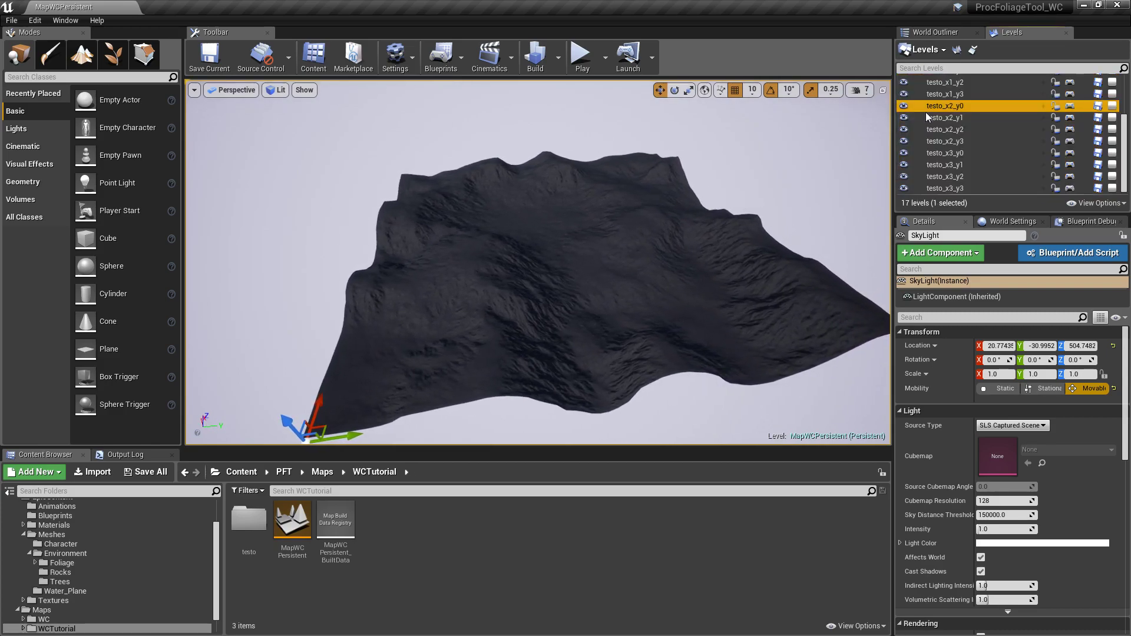
pyautogui.click(904, 106)
pyautogui.click(904, 106)
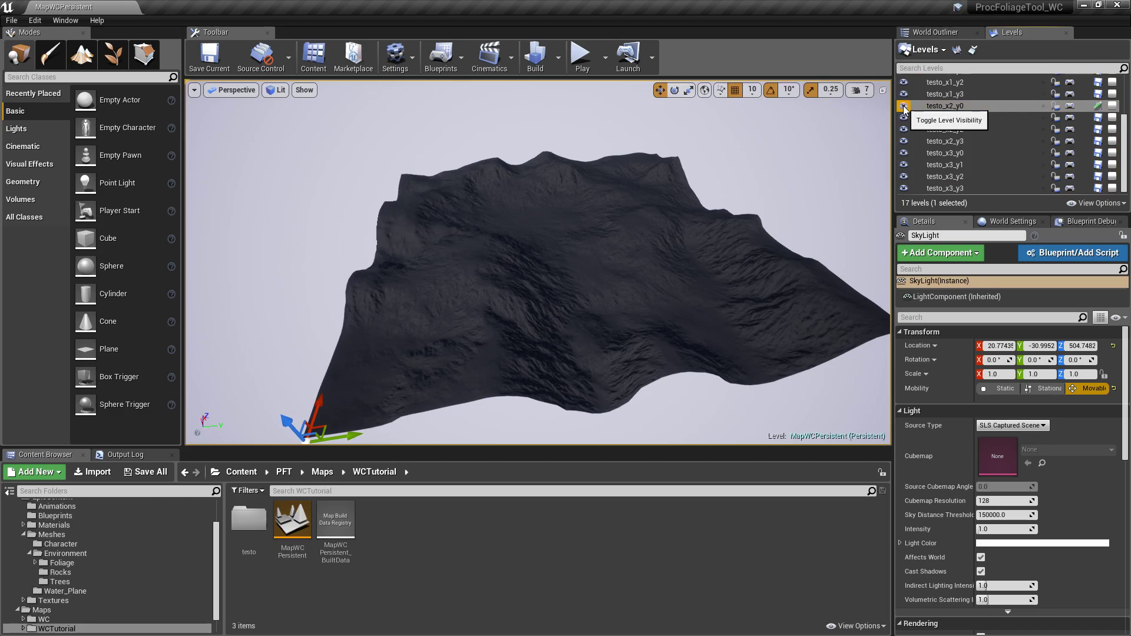
pyautogui.click(906, 130)
pyautogui.click(906, 129)
pyautogui.click(905, 142)
pyautogui.click(904, 141)
pyautogui.click(904, 154)
pyautogui.click(904, 154)
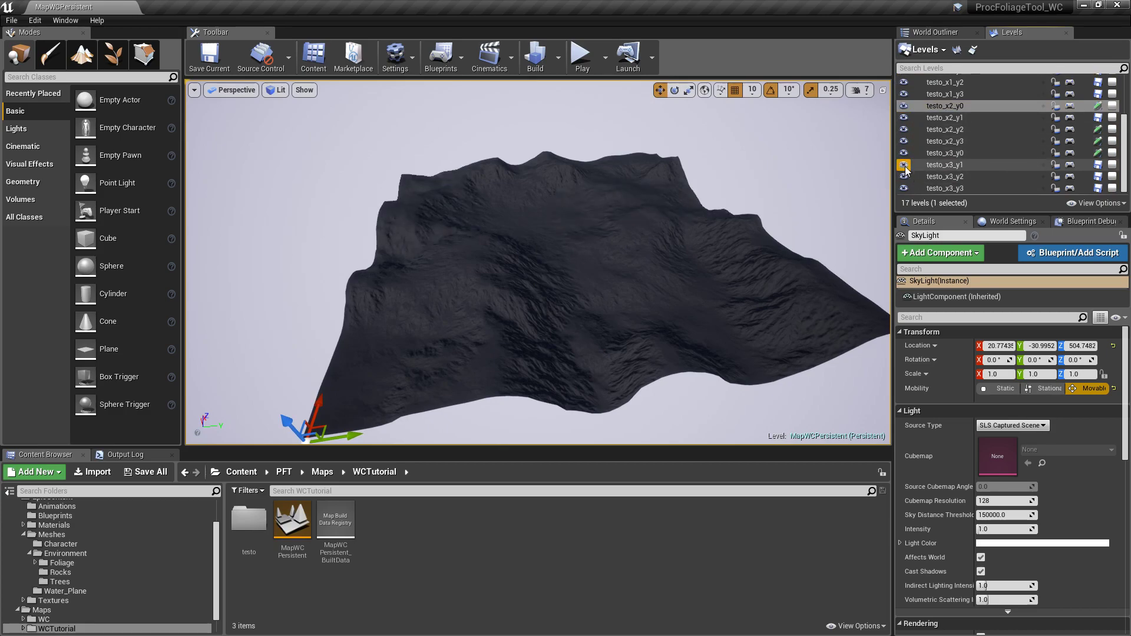
pyautogui.click(905, 166)
pyautogui.click(905, 166)
pyautogui.click(906, 175)
pyautogui.click(906, 175)
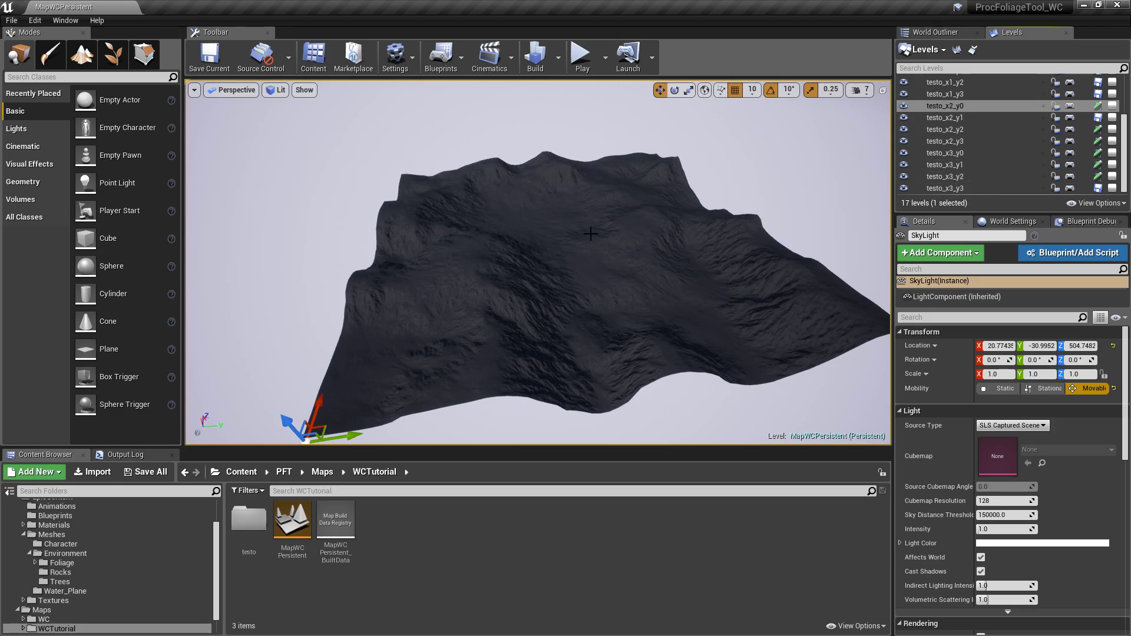
# Save the six modified tile levels, testo_x2_y0, x2_y2, x2_y3, x3_y0, x3_y1 and x3_y2.
pyautogui.click(146, 472)
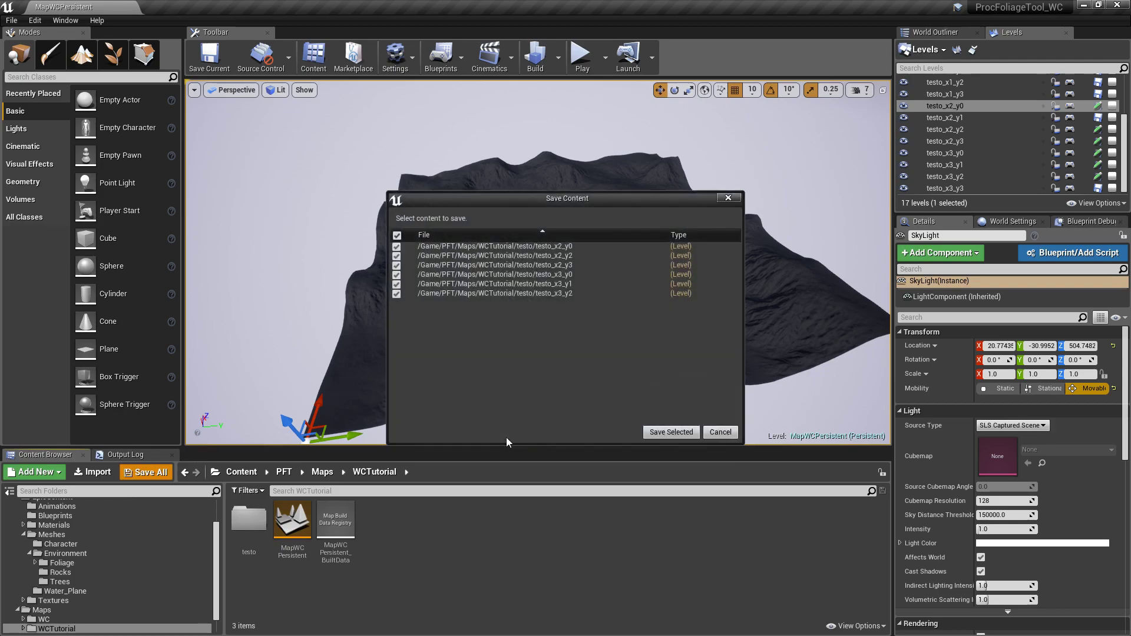
pyautogui.click(670, 433)
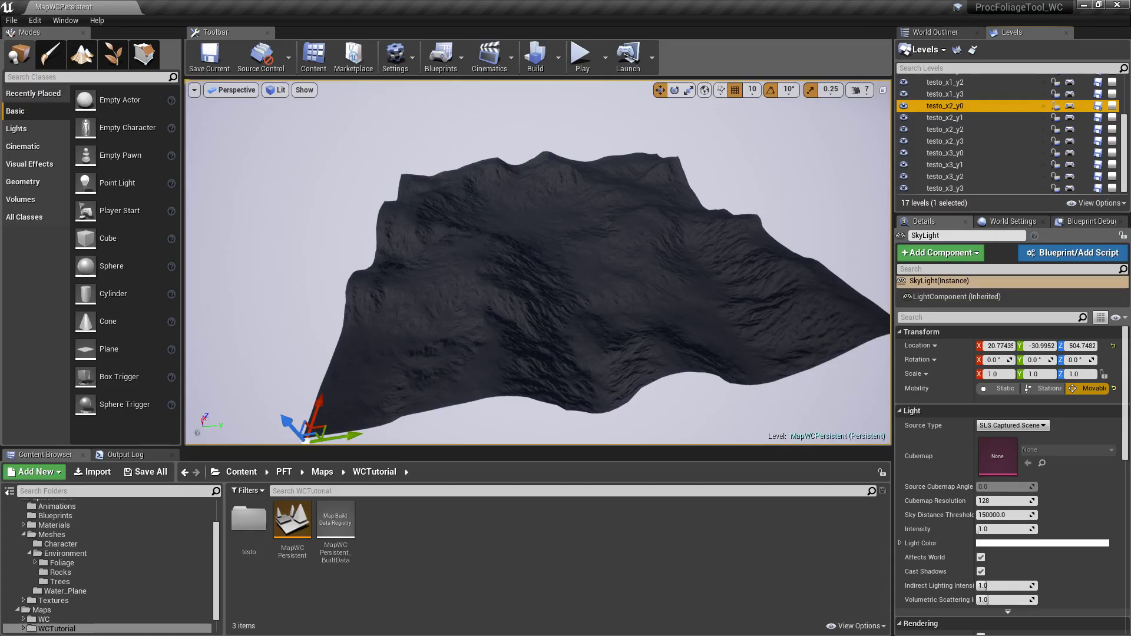
pyautogui.scroll(4, 1093, 167)
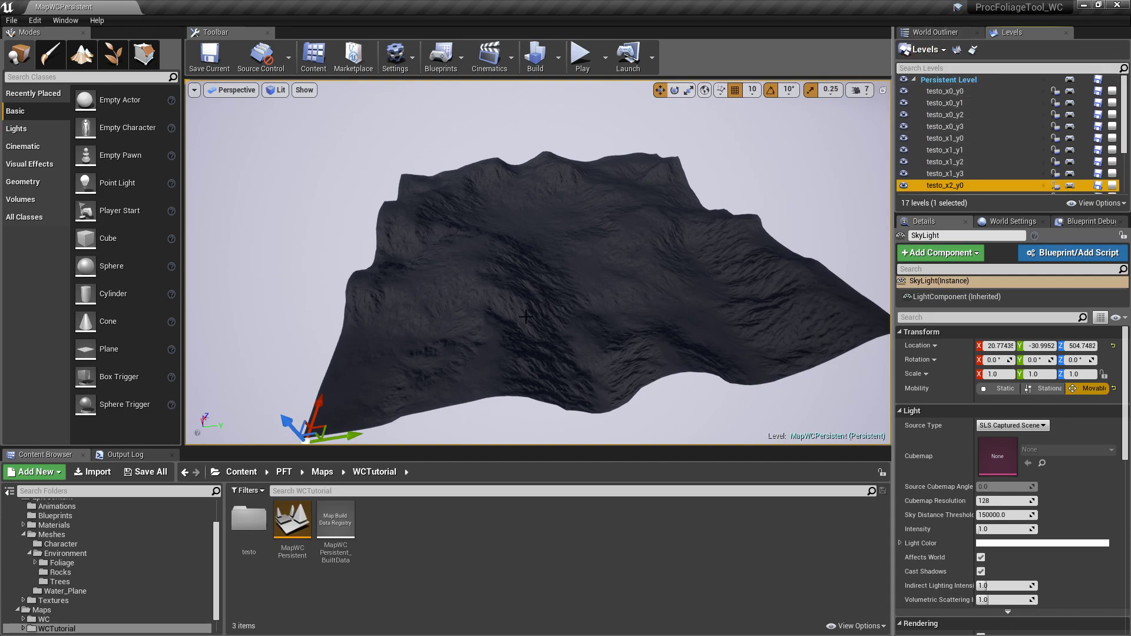
# Select individual landscape tiles across the terrain to examine their outlines and their Landscape Streaming Proxy properties.
pyautogui.click(400, 354)
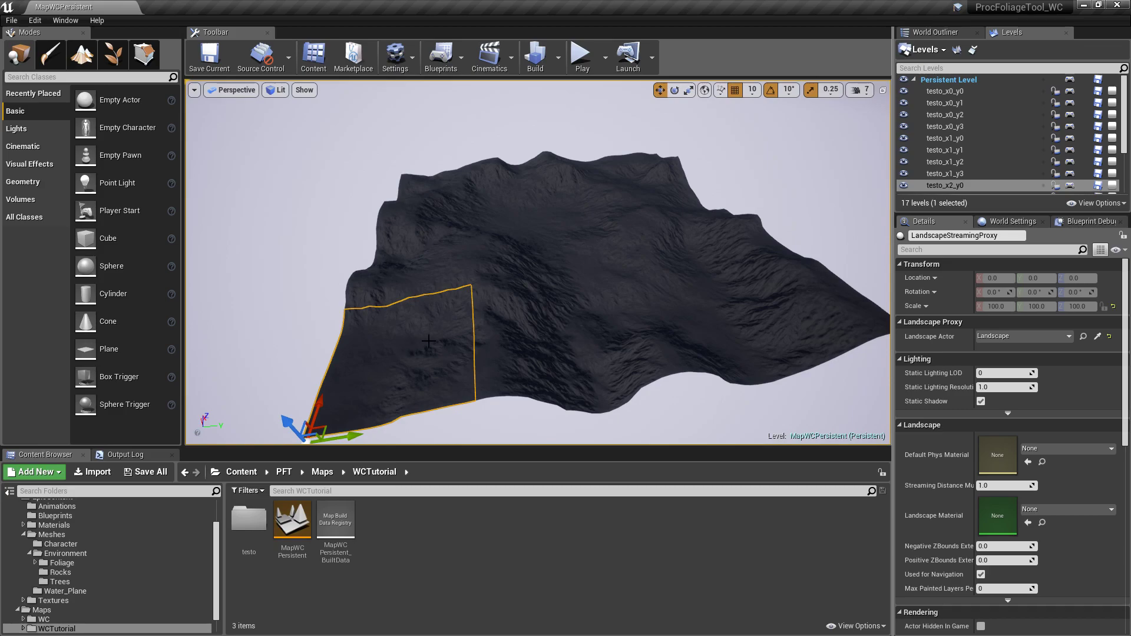
pyautogui.click(528, 318)
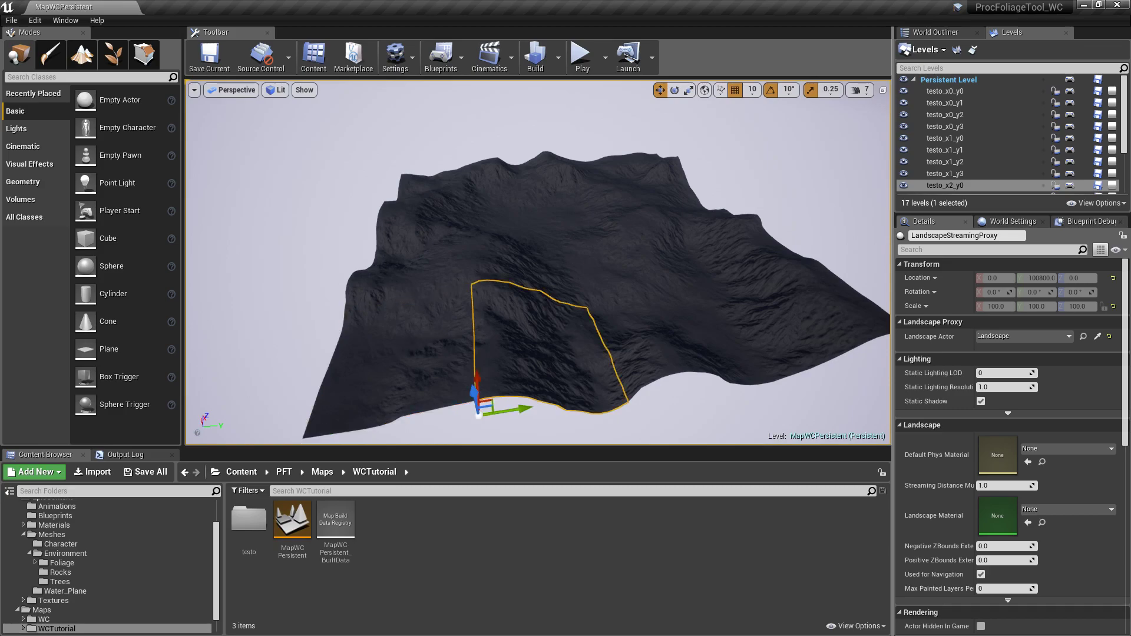
pyautogui.click(651, 348)
pyautogui.click(528, 334)
pyautogui.click(430, 266)
pyautogui.click(553, 206)
pyautogui.click(535, 249)
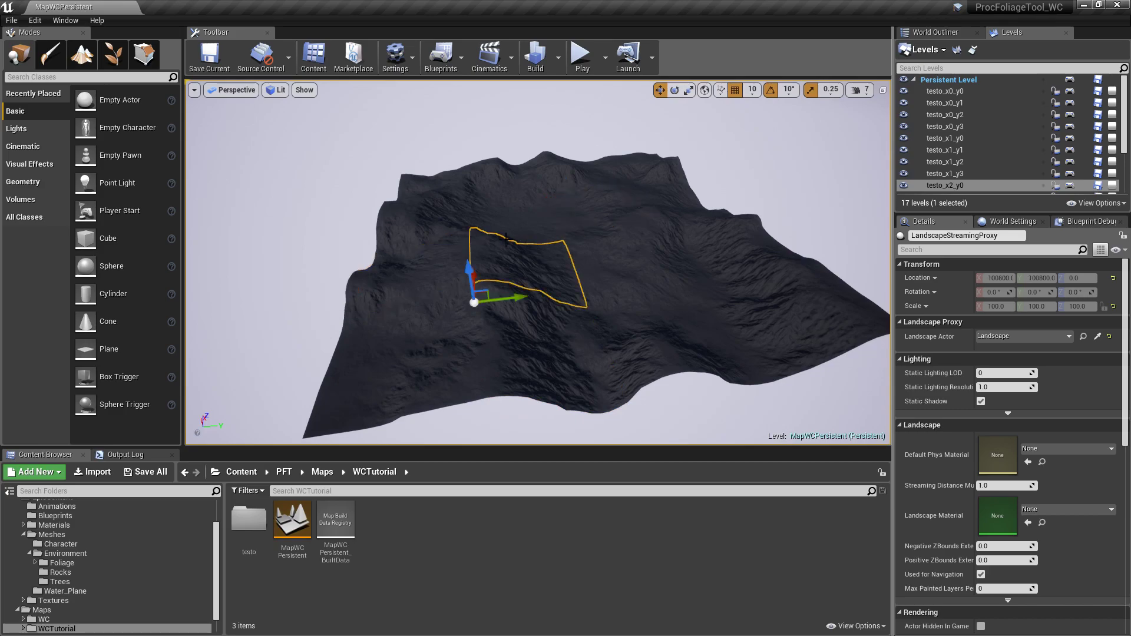
pyautogui.click(369, 381)
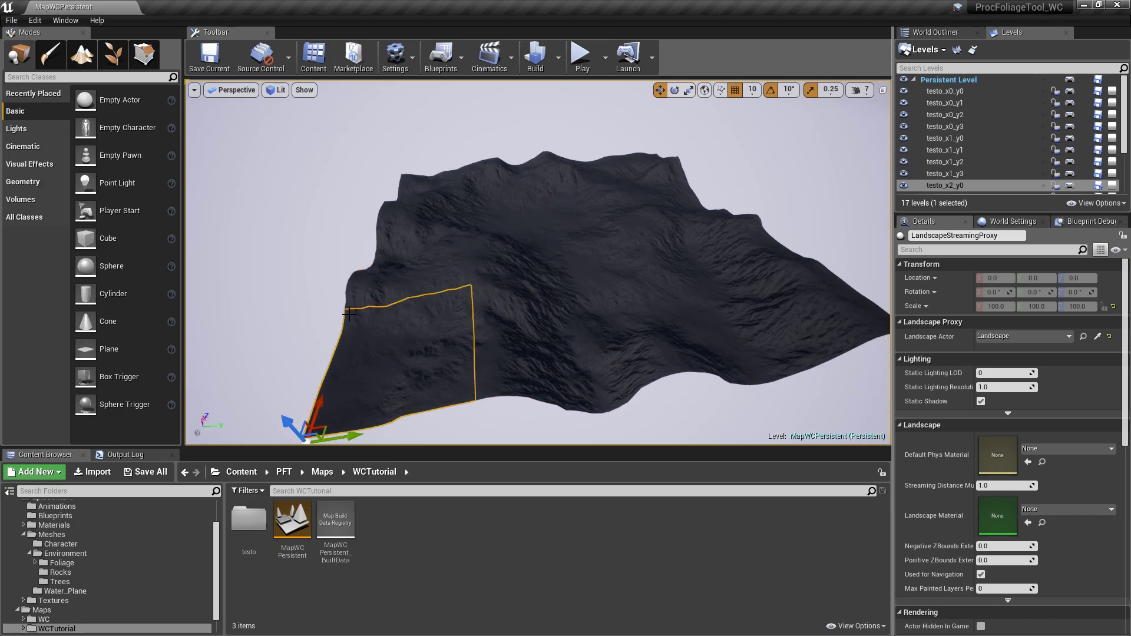
pyautogui.click(528, 317)
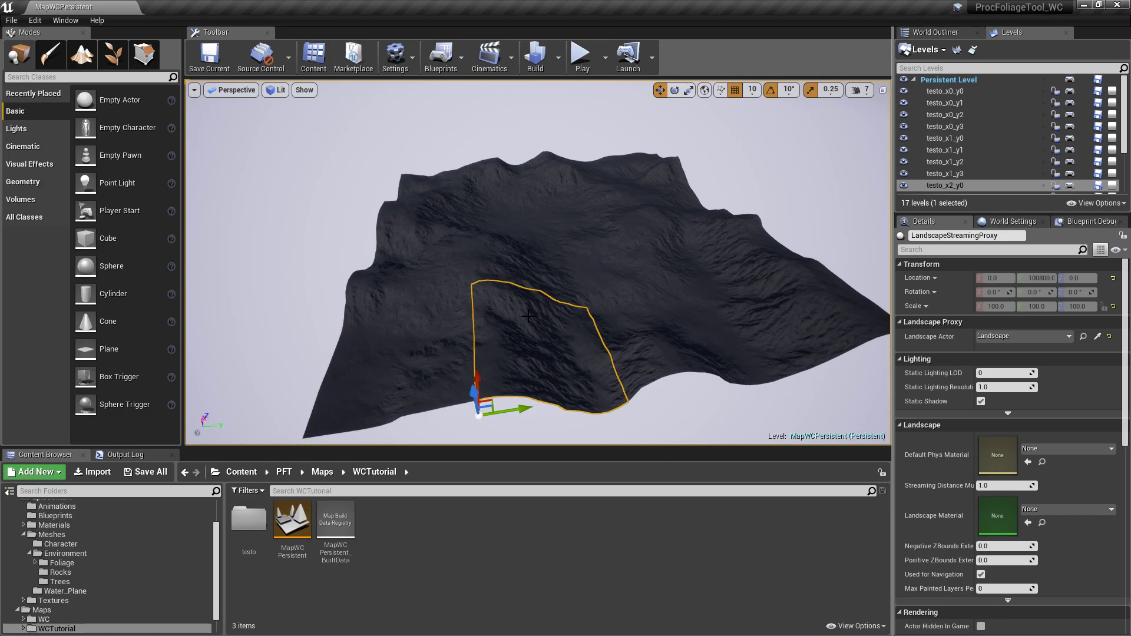
pyautogui.click(391, 328)
# Select the corner landscape tile, then hide and show testo_x0_y0 to check that they match.
pyautogui.moveTo(577, 280); pyautogui.dragTo(572, 296, button='right')
pyautogui.click(632, 275)
pyautogui.click(510, 327)
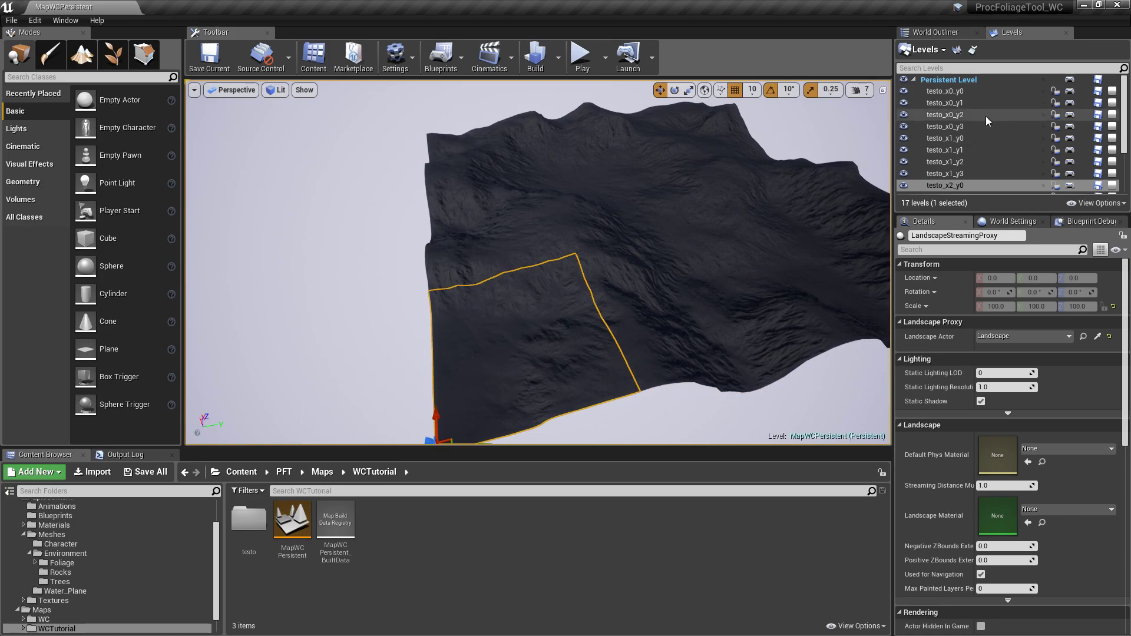
pyautogui.click(905, 92)
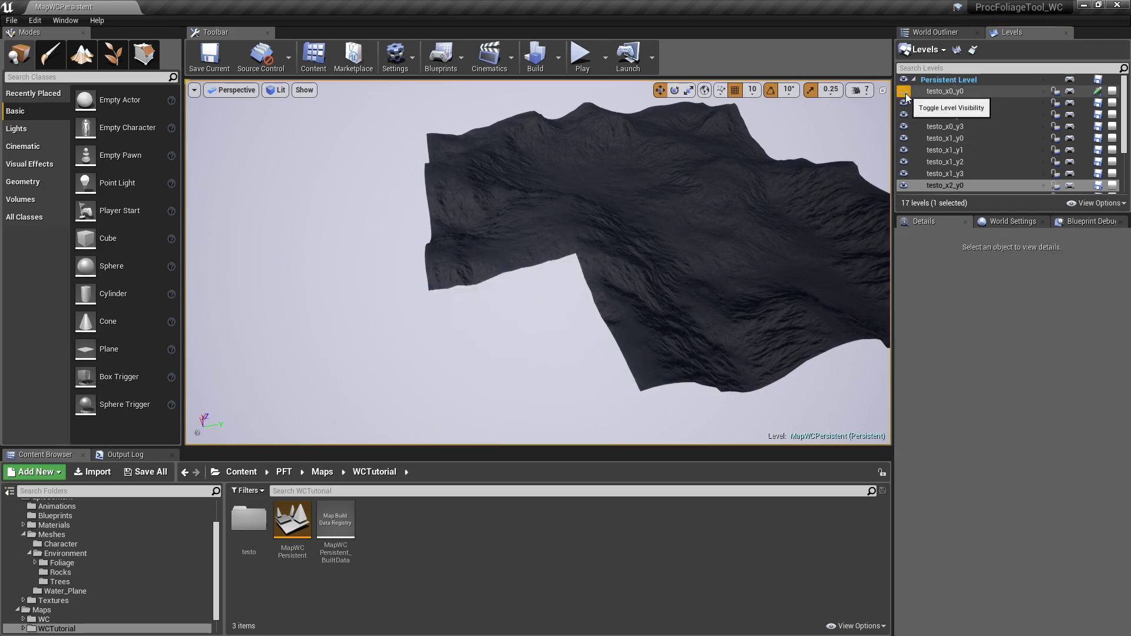
pyautogui.click(906, 92)
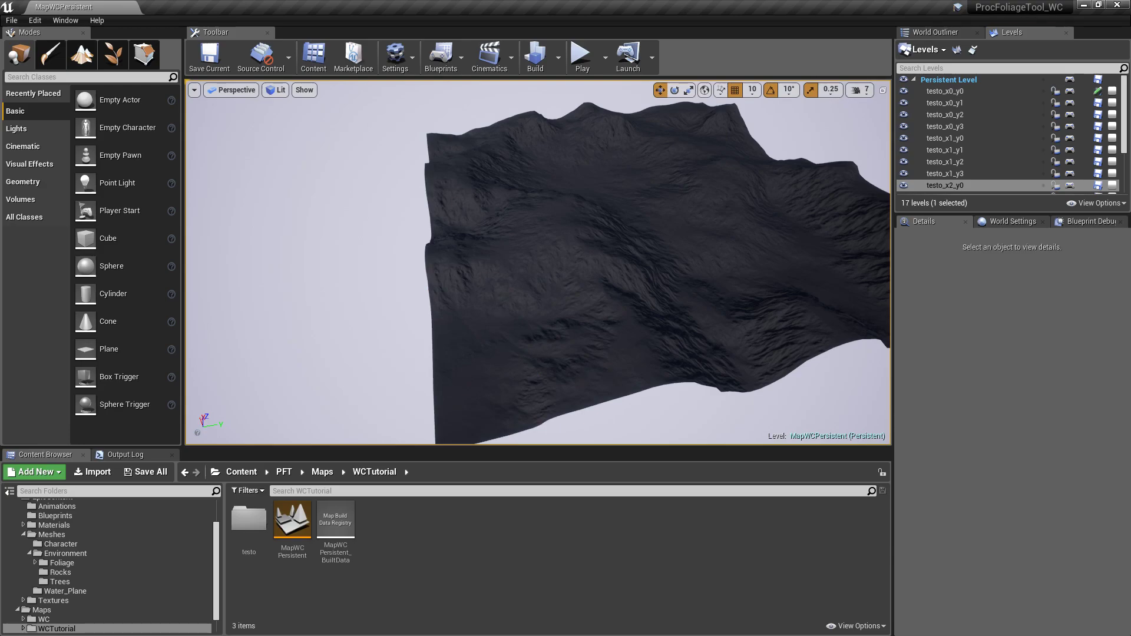
# Set the Landscape Material of the testo_x0_y0 corner tile to M_ProceduralTerrain_Advanced_Standard.
pyautogui.click(500, 320)
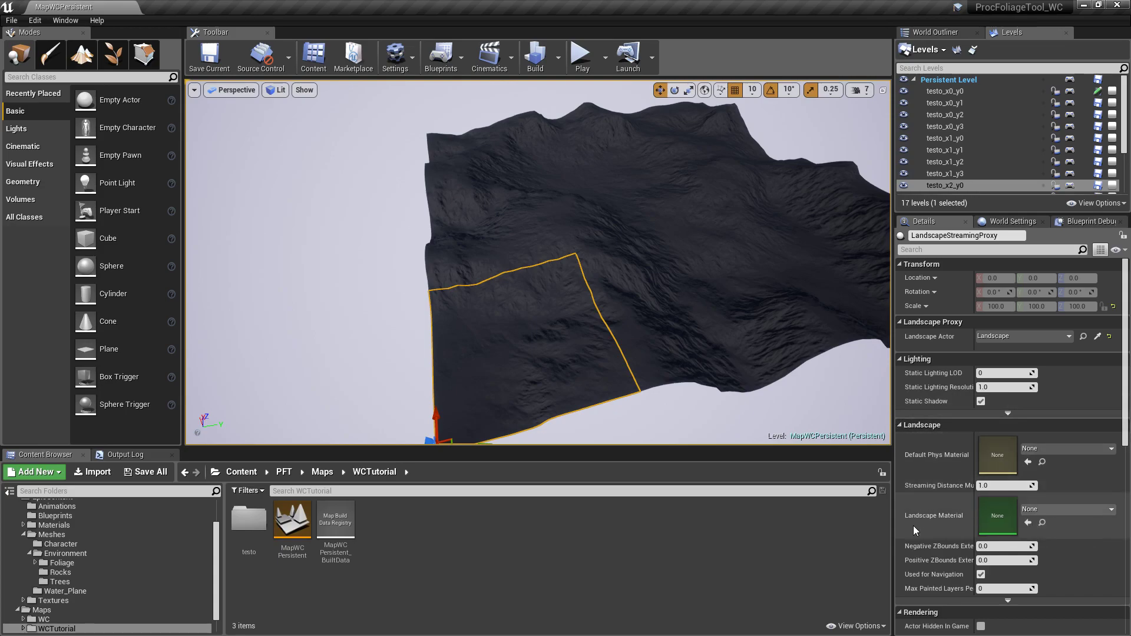
pyautogui.click(1110, 510)
pyautogui.write('terrain')
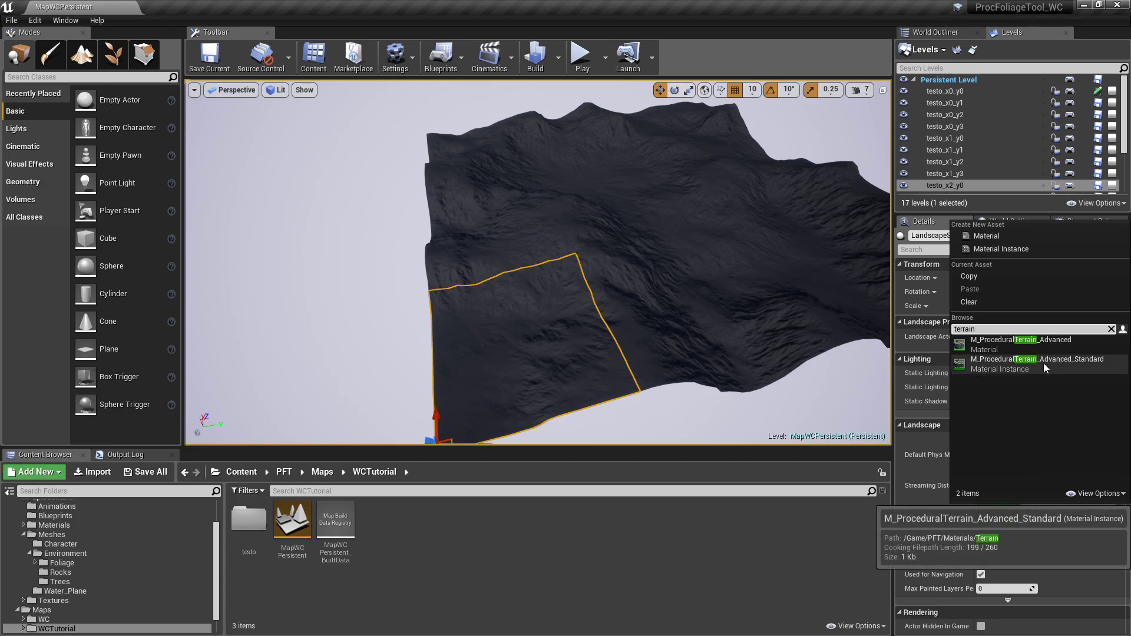
pyautogui.click(997, 363)
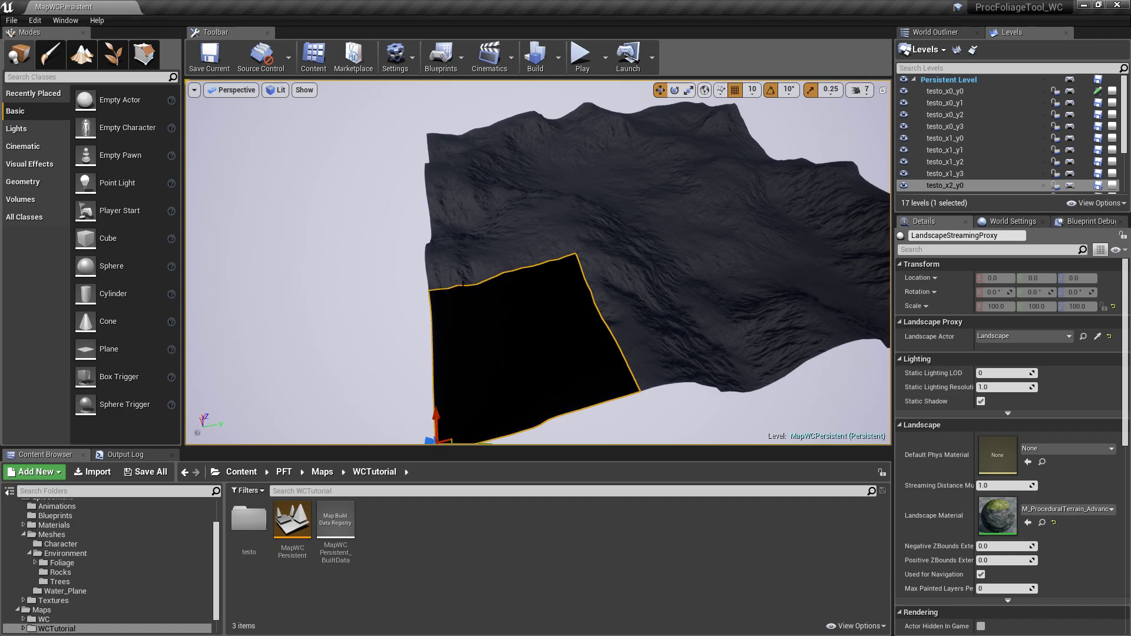
# Open landscape painting and assign Procedural_LayerInfo to the Procedural target layer.
pyautogui.click(83, 59)
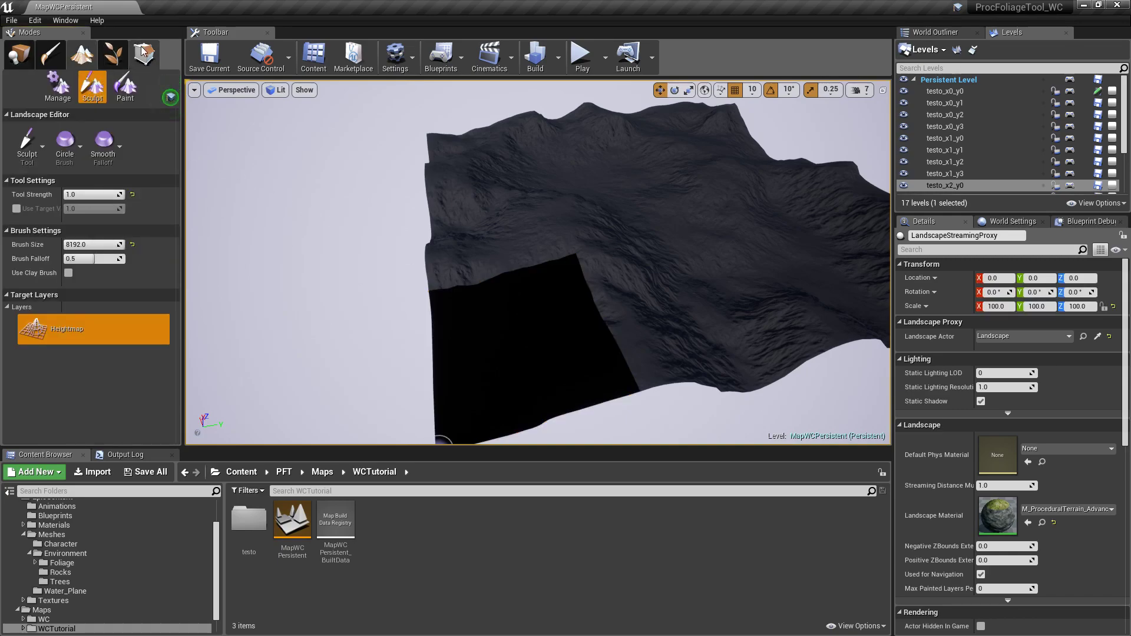
pyautogui.click(126, 89)
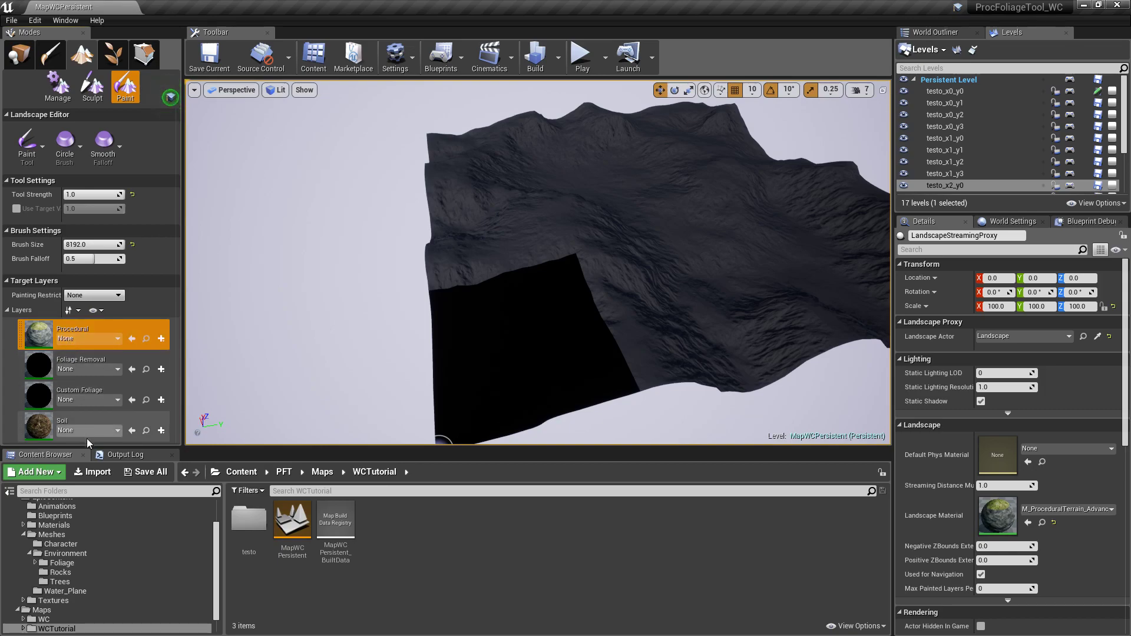
pyautogui.click(115, 337)
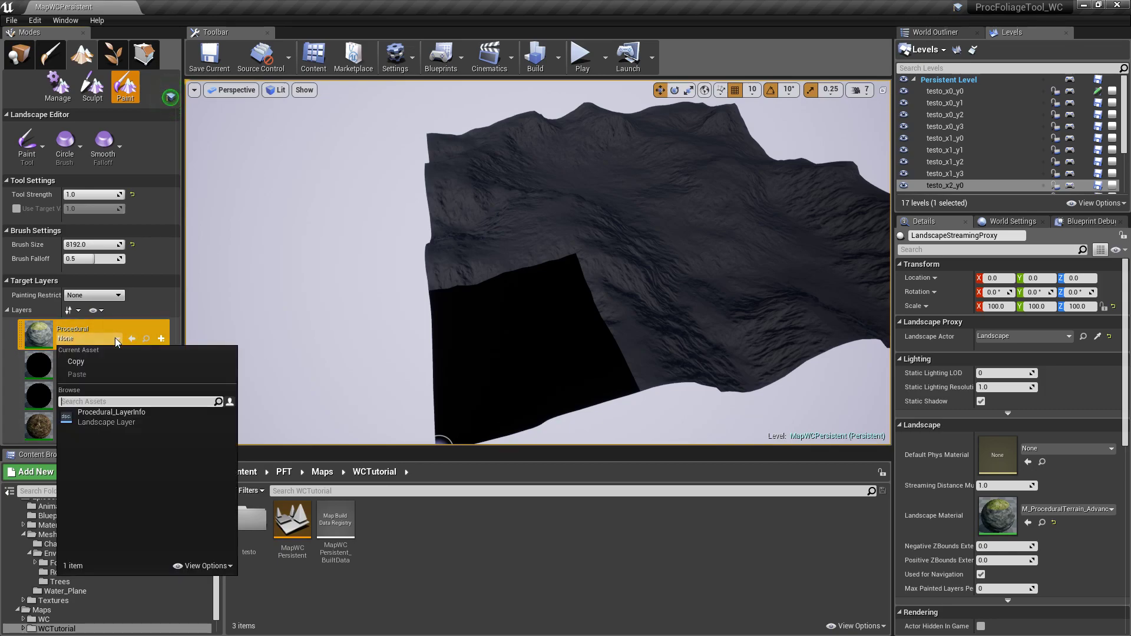
pyautogui.click(107, 415)
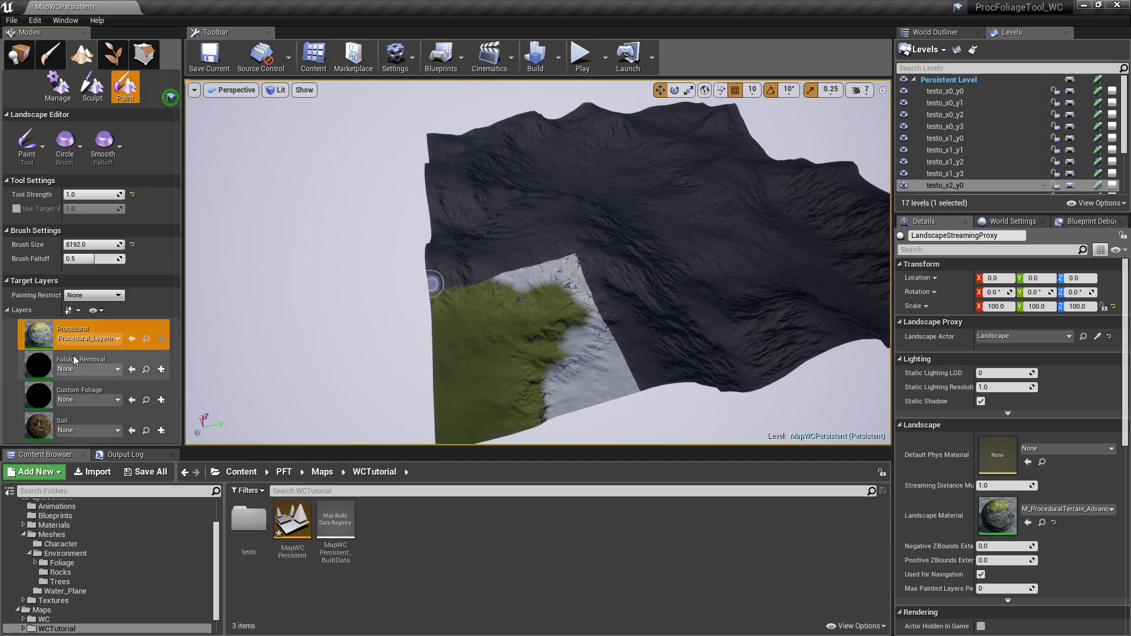
# Assign the matching layer info assets to the Foliage Removal, Custom Foliage and Soil target layers.
pyautogui.click(82, 369)
pyautogui.click(86, 446)
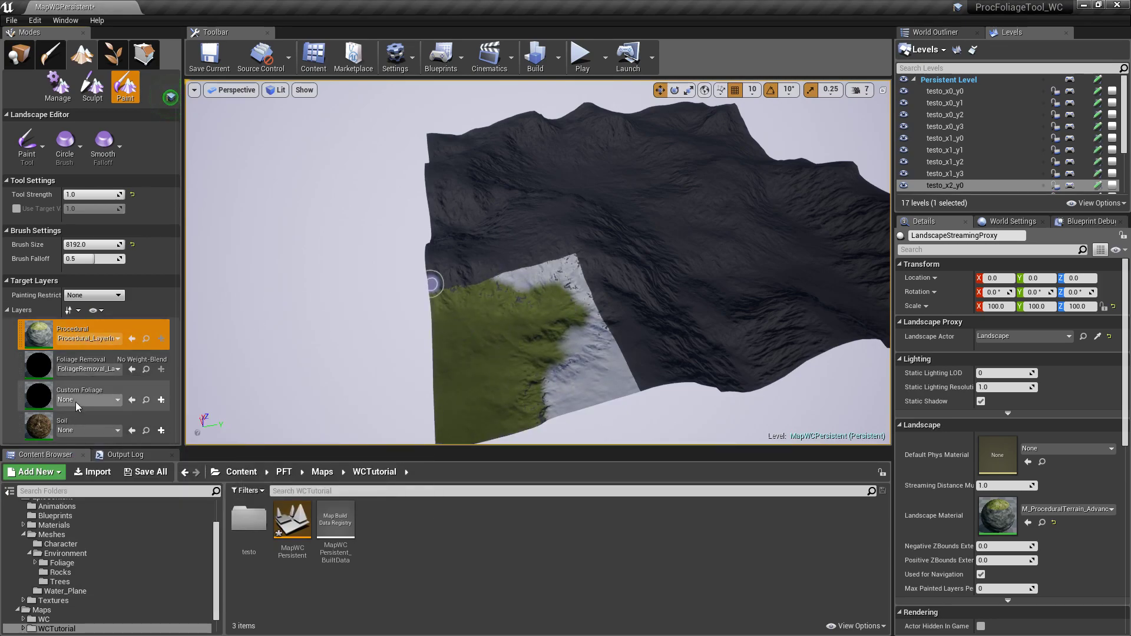
pyautogui.click(75, 402)
pyautogui.click(113, 239)
pyautogui.click(82, 433)
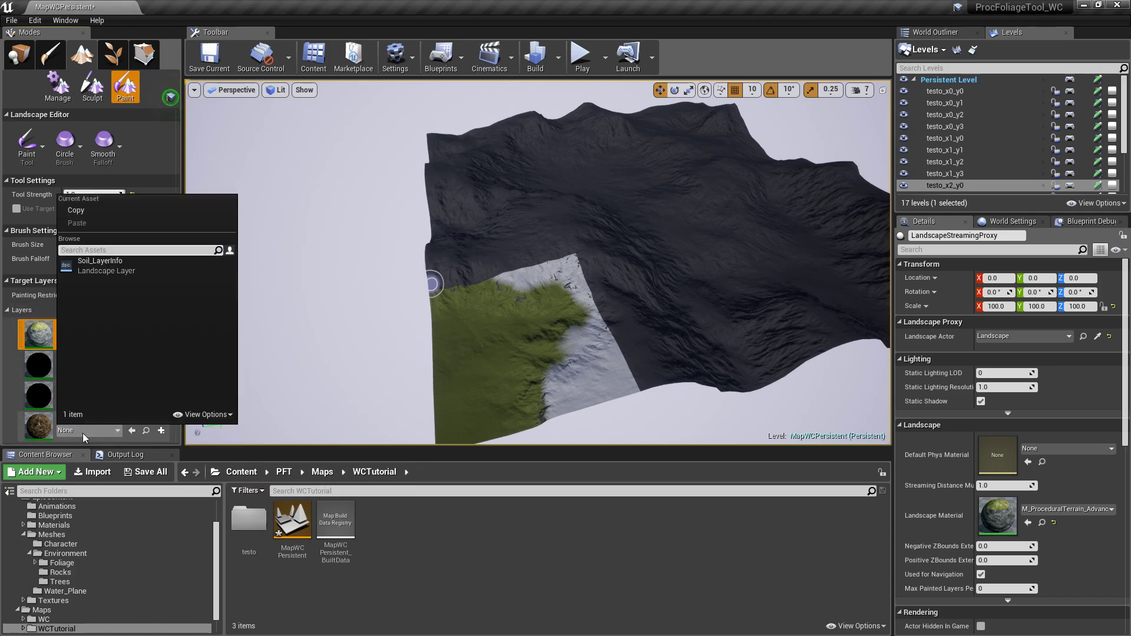
pyautogui.click(109, 270)
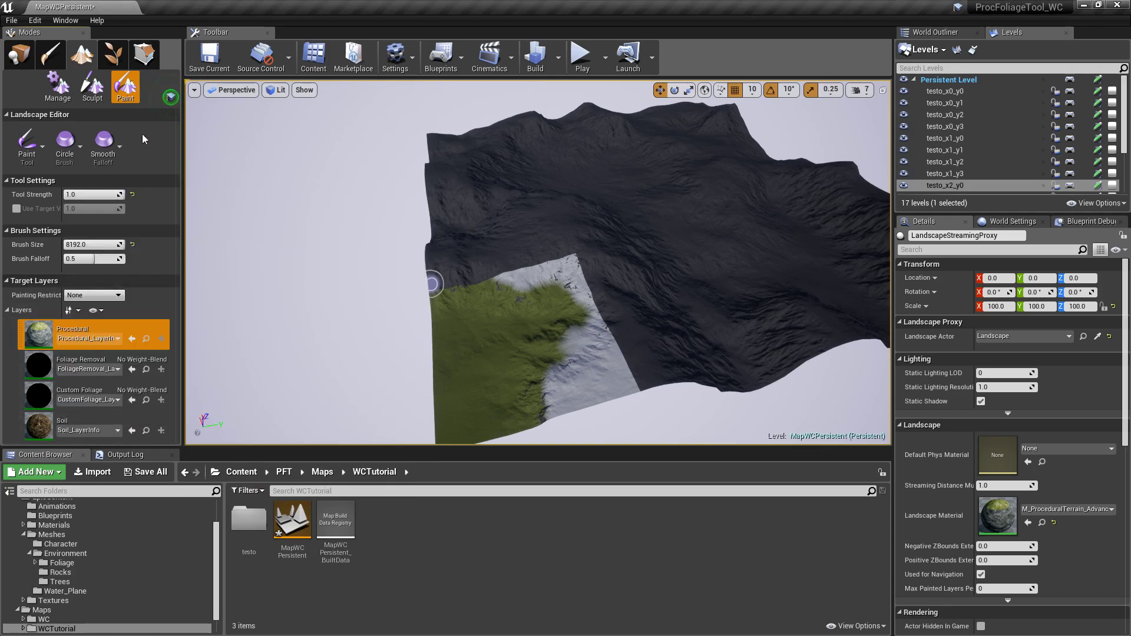
# Leave landscape painting and set the Landscape Material of the tile beside the textured corner tile to M_ProceduralTerrain_Advanced_Standard.
pyautogui.click(27, 61)
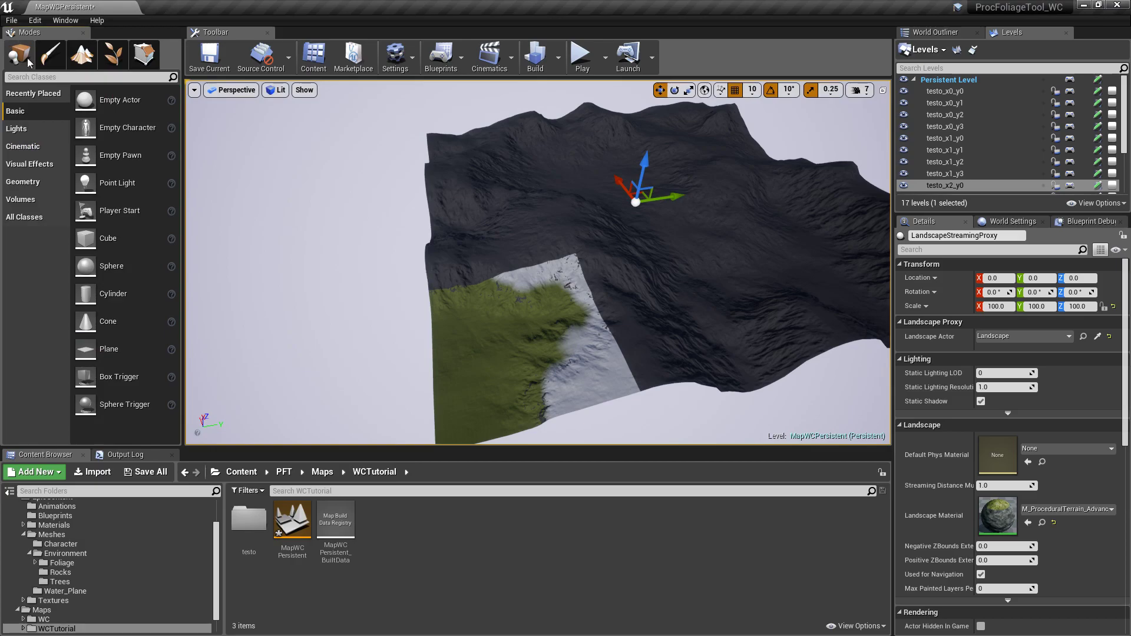
pyautogui.moveTo(562, 237); pyautogui.dragTo(763, 243, button='right')
pyautogui.press('w')
pyautogui.moveTo(533, 269); pyautogui.dragTo(535, 270, button='right')
pyautogui.click(516, 301)
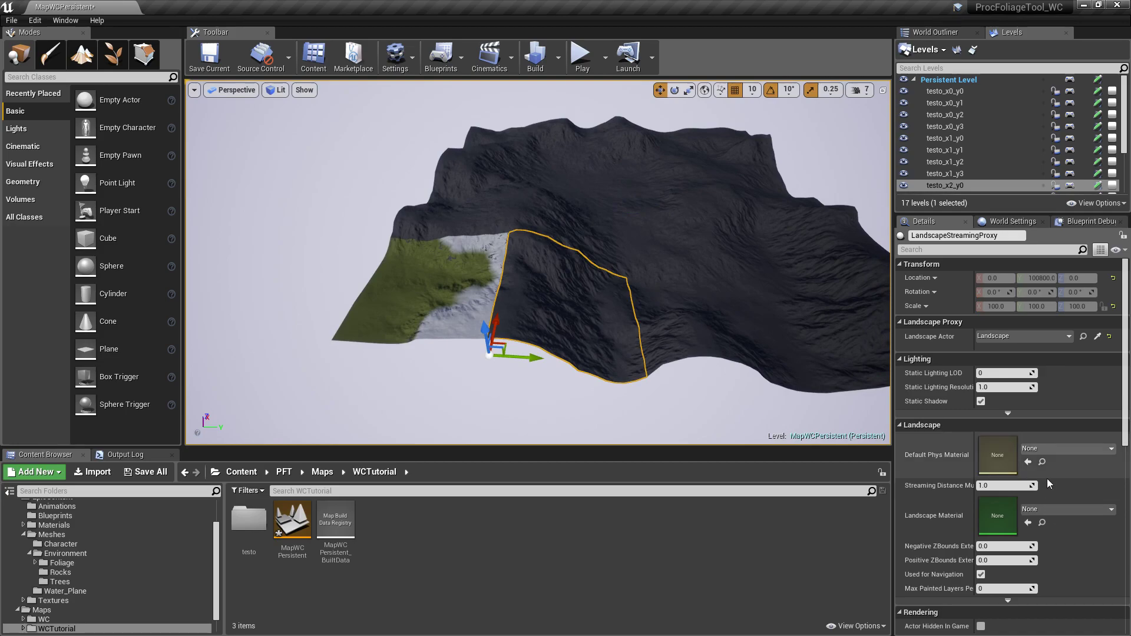
pyautogui.click(1060, 508)
pyautogui.write('terra')
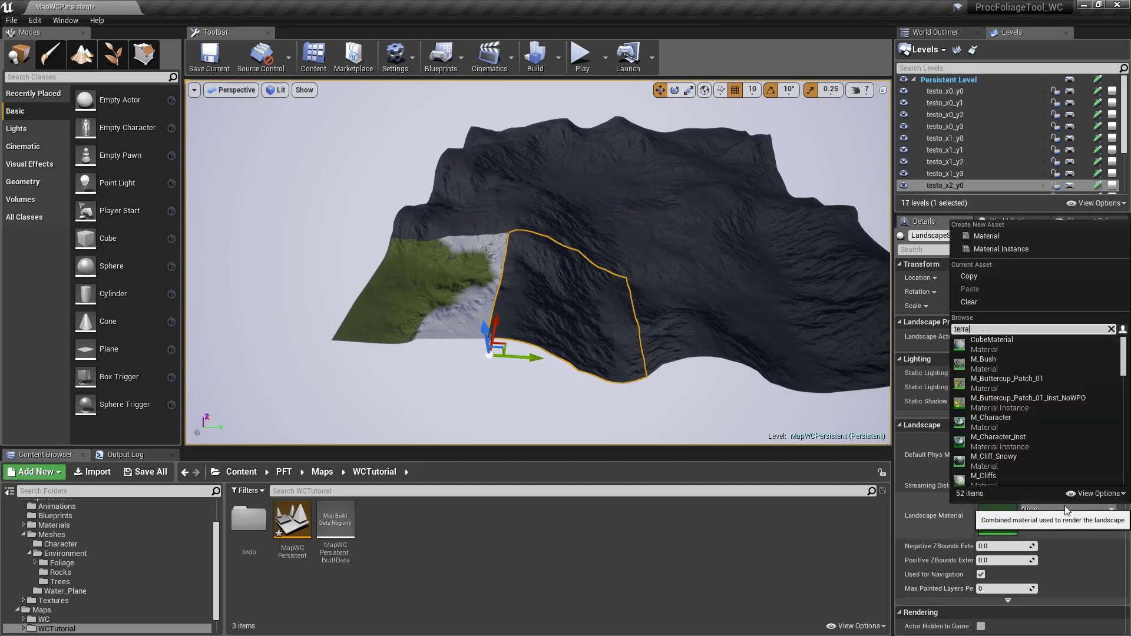
pyautogui.write('in')
pyautogui.click(1063, 369)
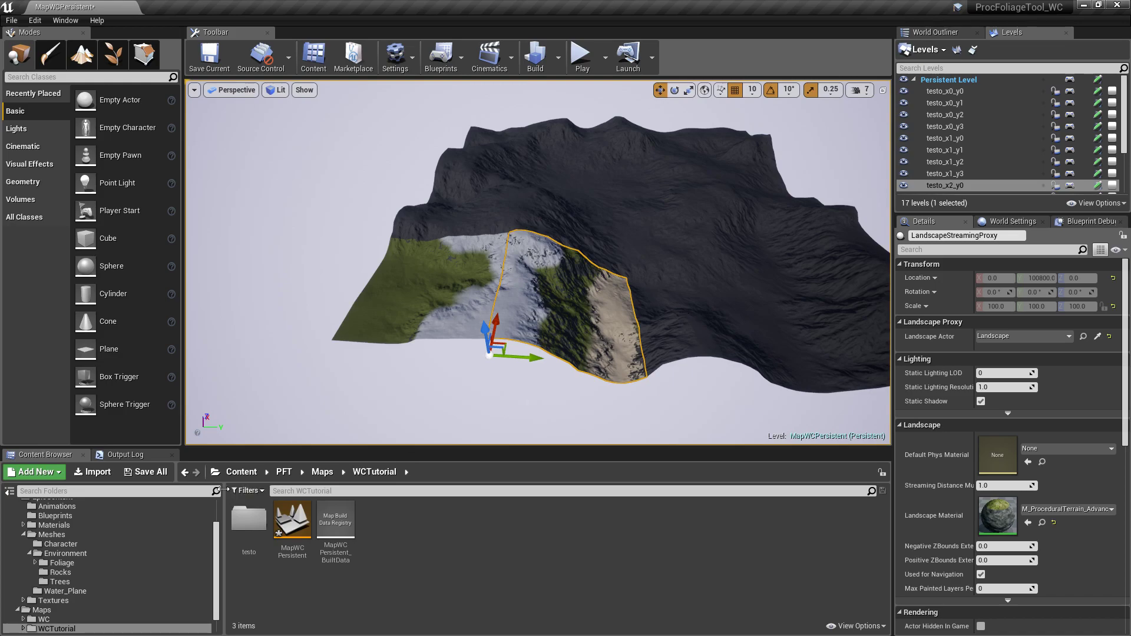
# Locate M_ProceduralTerrain_Advanced_Standard in the Content Browser and apply it as Landscape Material to the remaining two tiles of the front row.
pyautogui.click(682, 331)
pyautogui.click(561, 313)
pyautogui.click(1042, 523)
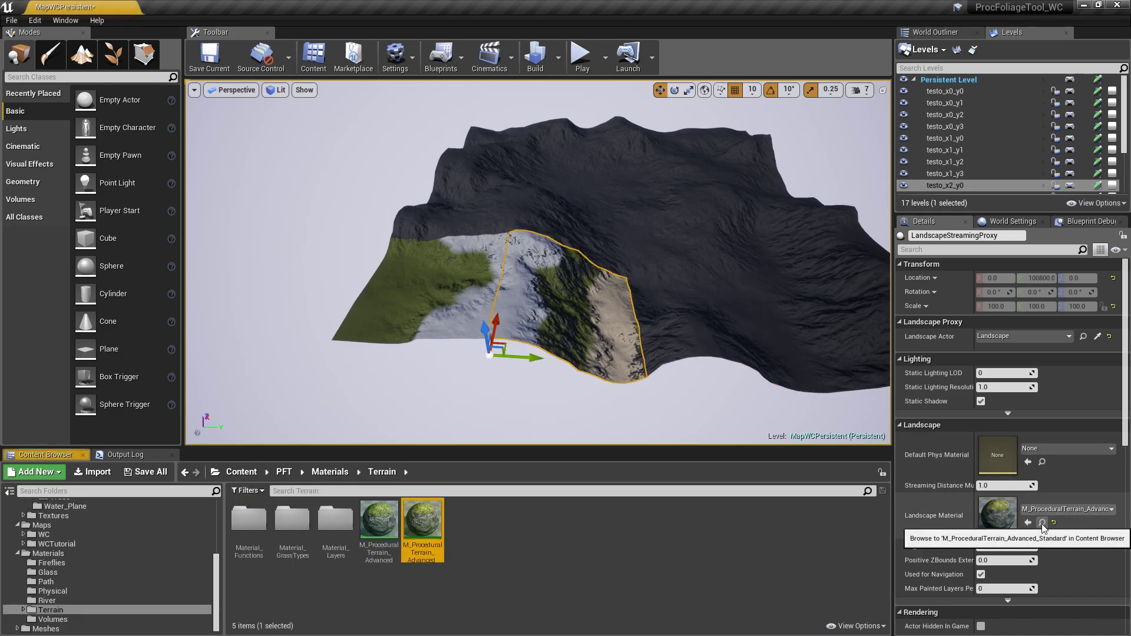
pyautogui.click(677, 301)
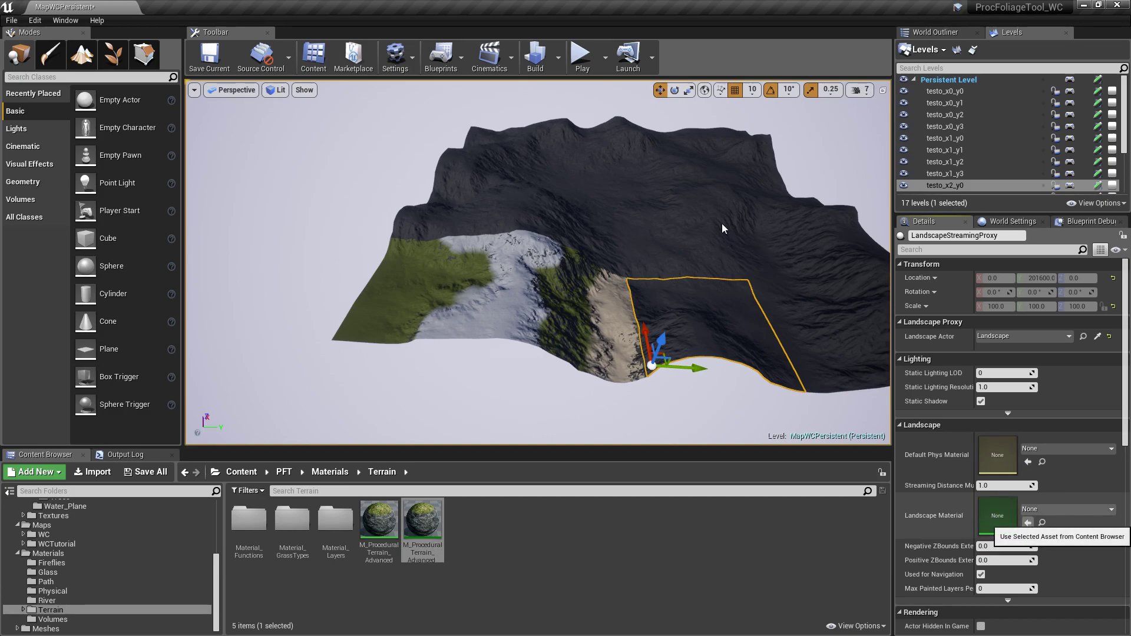
pyautogui.press('d')
pyautogui.moveTo(723, 224); pyautogui.dragTo(701, 230, button='right')
pyautogui.click(733, 306)
pyautogui.click(1030, 525)
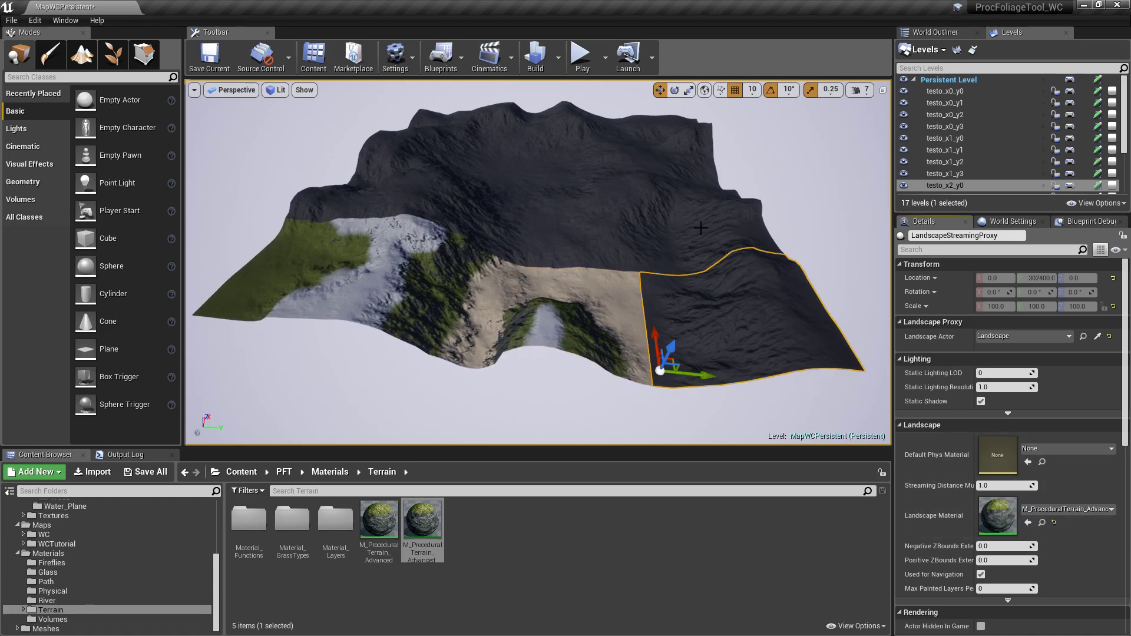
# Apply the selected M_ProceduralTerrain_Advanced_Standard material to the four tiles of the second row, at X location 100800.
pyautogui.click(702, 230)
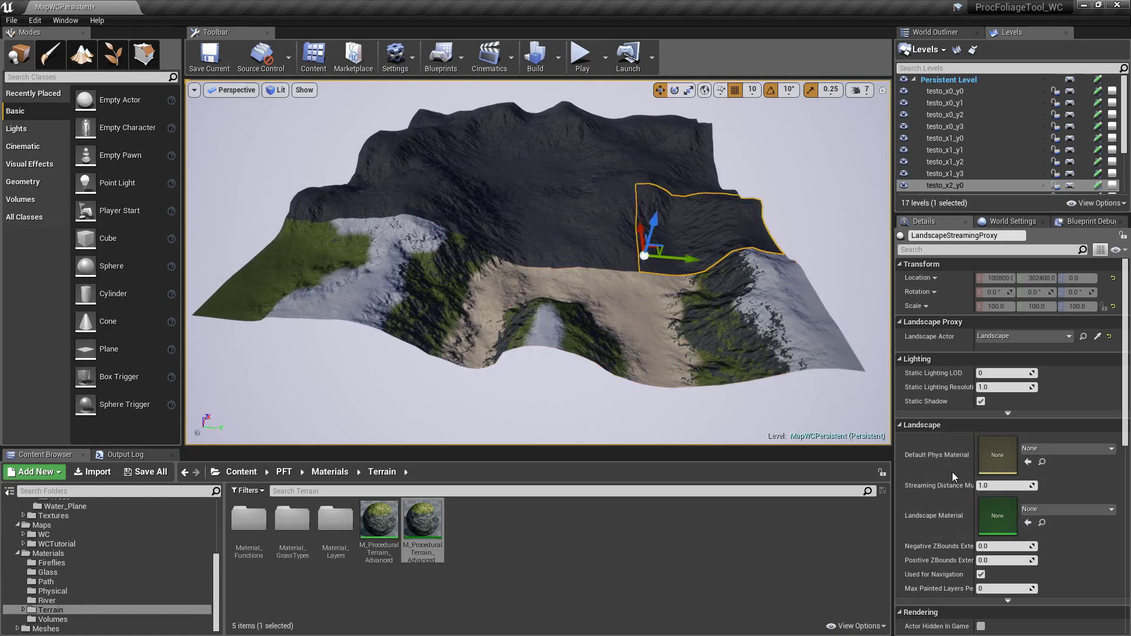
pyautogui.click(1029, 523)
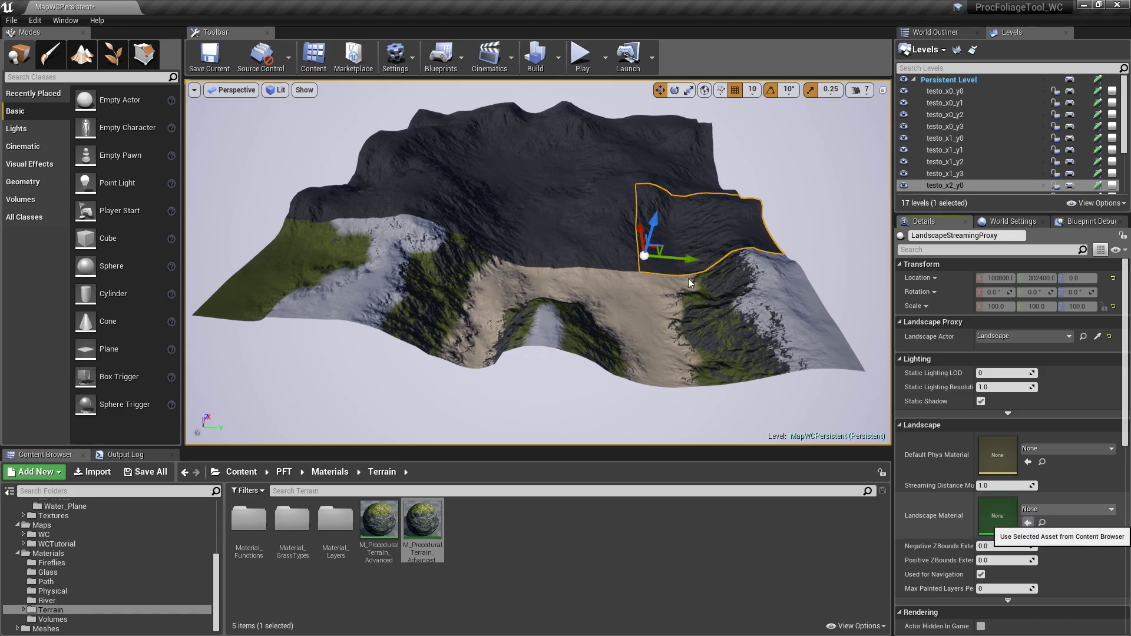
pyautogui.click(582, 226)
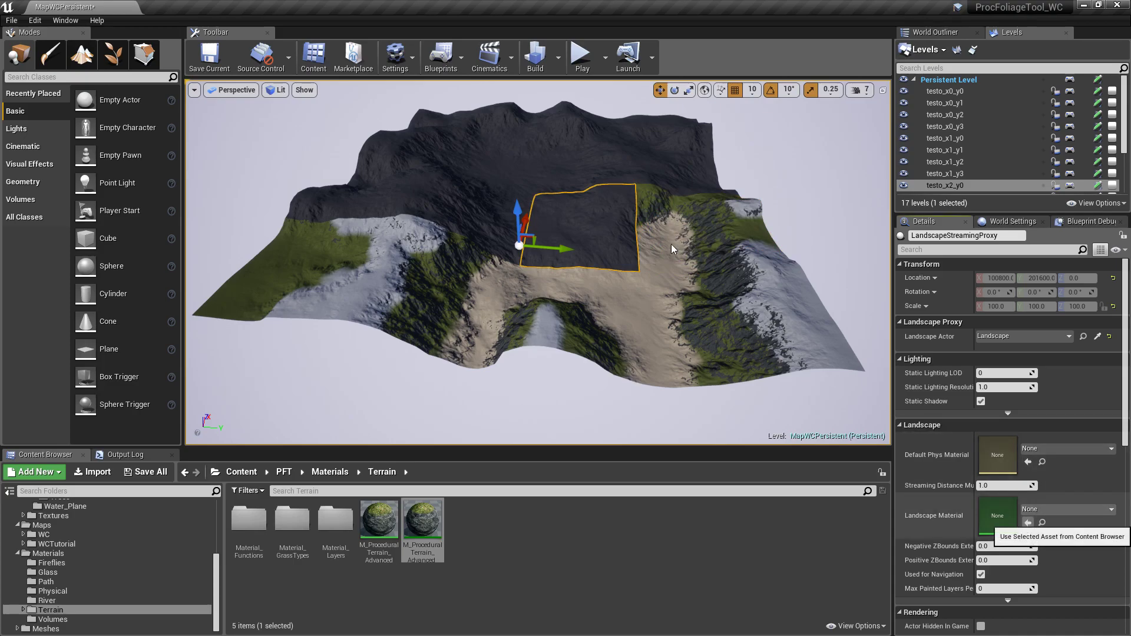
pyautogui.click(476, 209)
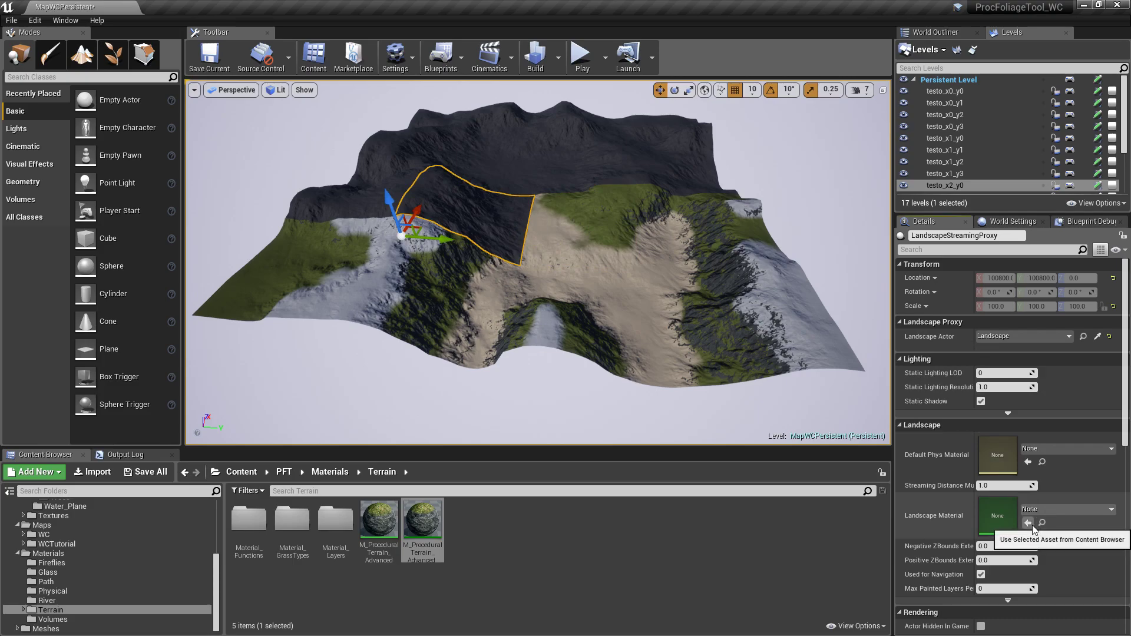
pyautogui.click(354, 200)
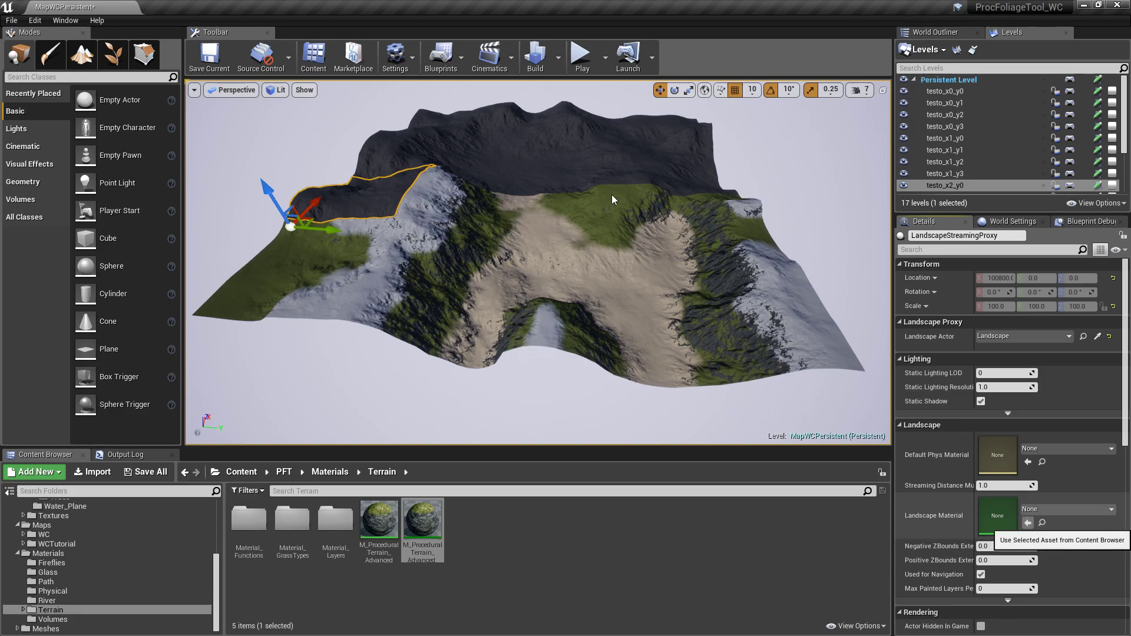
# Apply M_ProceduralTerrain_Advanced_Standard as Landscape Material to the four tiles of the third row, at X location 201600.
pyautogui.click(671, 174)
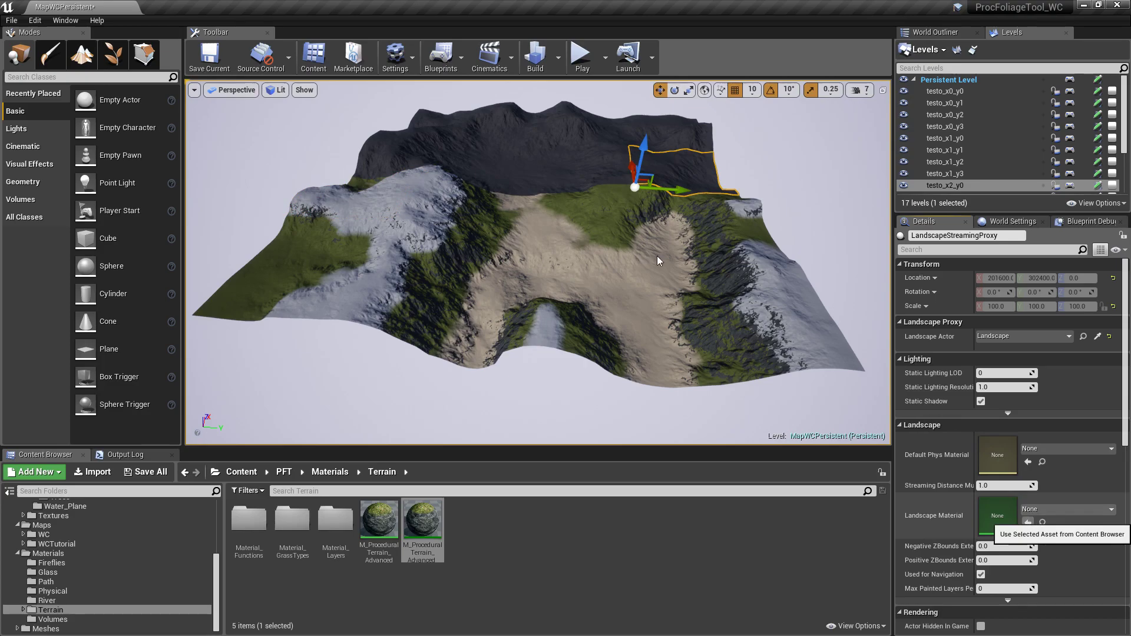
pyautogui.press('e')
pyautogui.moveTo(670, 253); pyautogui.dragTo(670, 253, button='right')
pyautogui.press('w')
pyautogui.press('w')
pyautogui.click(635, 203)
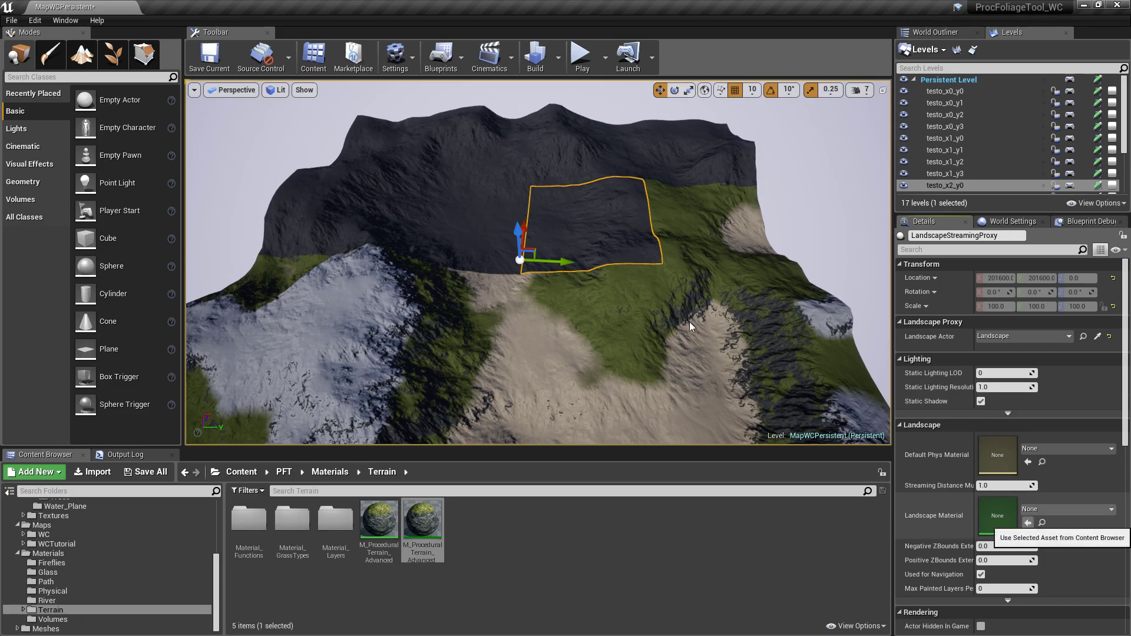
pyautogui.click(1028, 523)
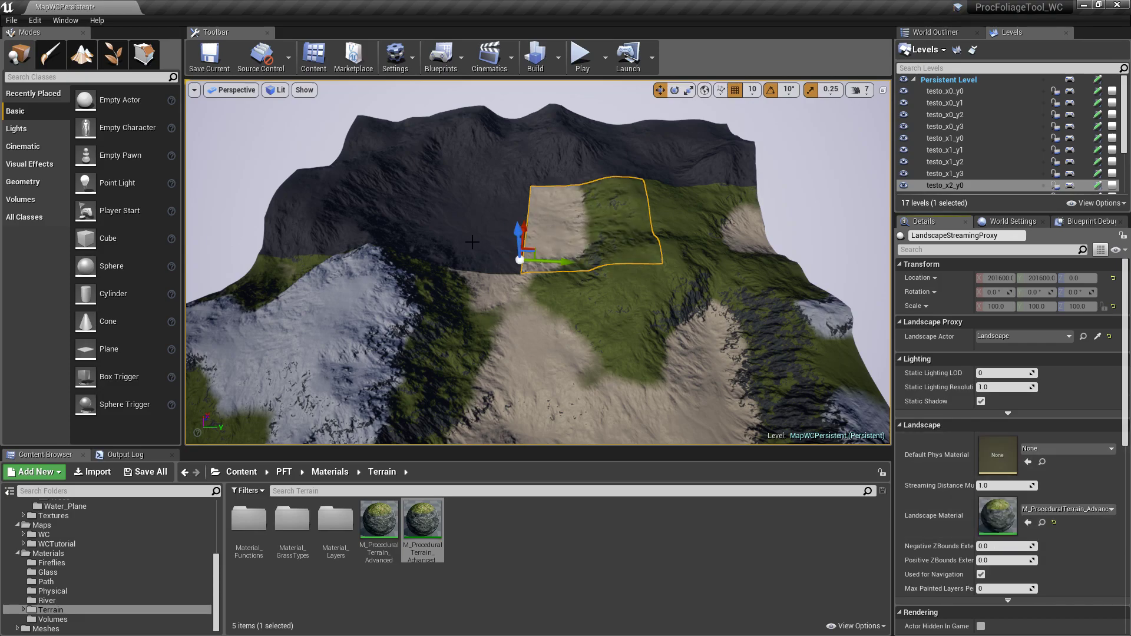
pyautogui.click(440, 215)
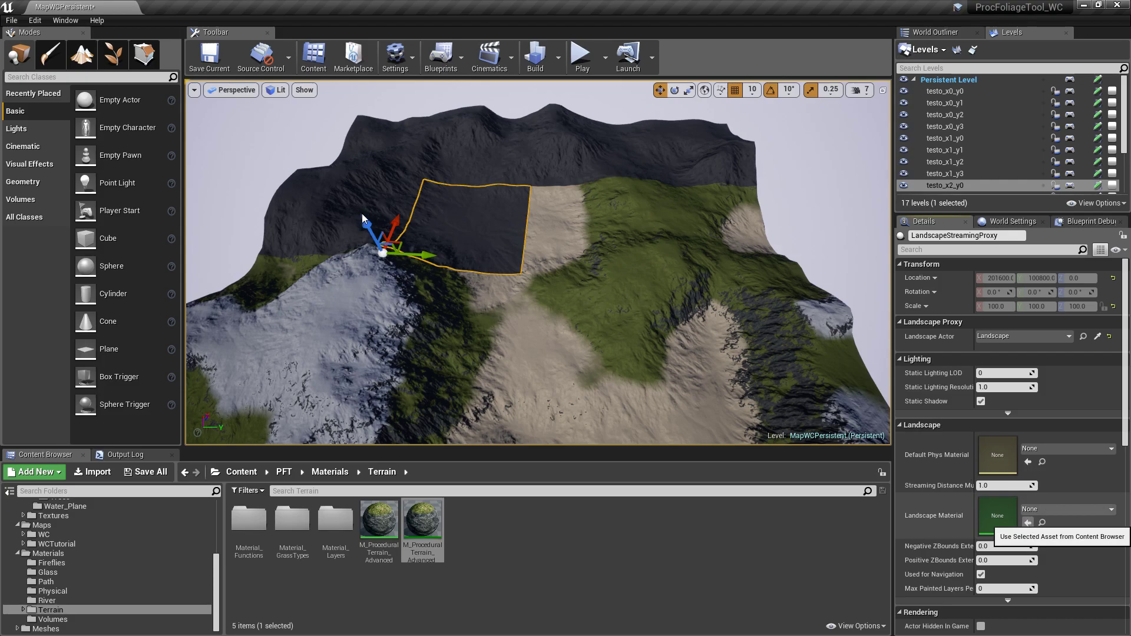
pyautogui.click(1028, 523)
pyautogui.click(340, 202)
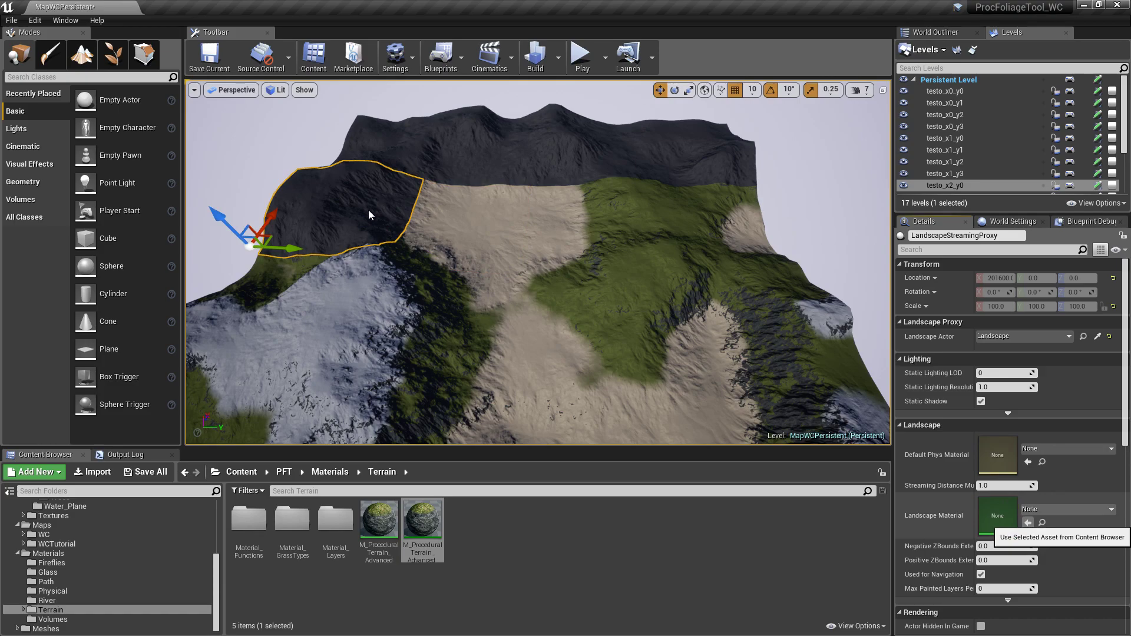
# Apply M_ProceduralTerrain_Advanced_Standard as Landscape Material to the four tiles of the farthest row, at X location 302400.
pyautogui.click(421, 153)
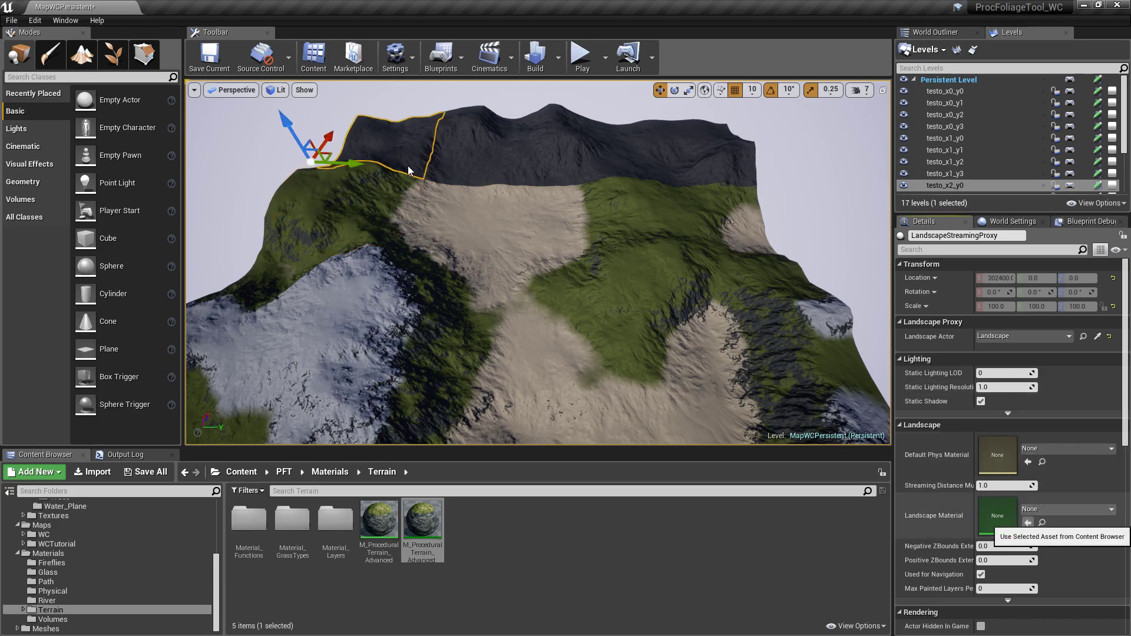
pyautogui.click(458, 160)
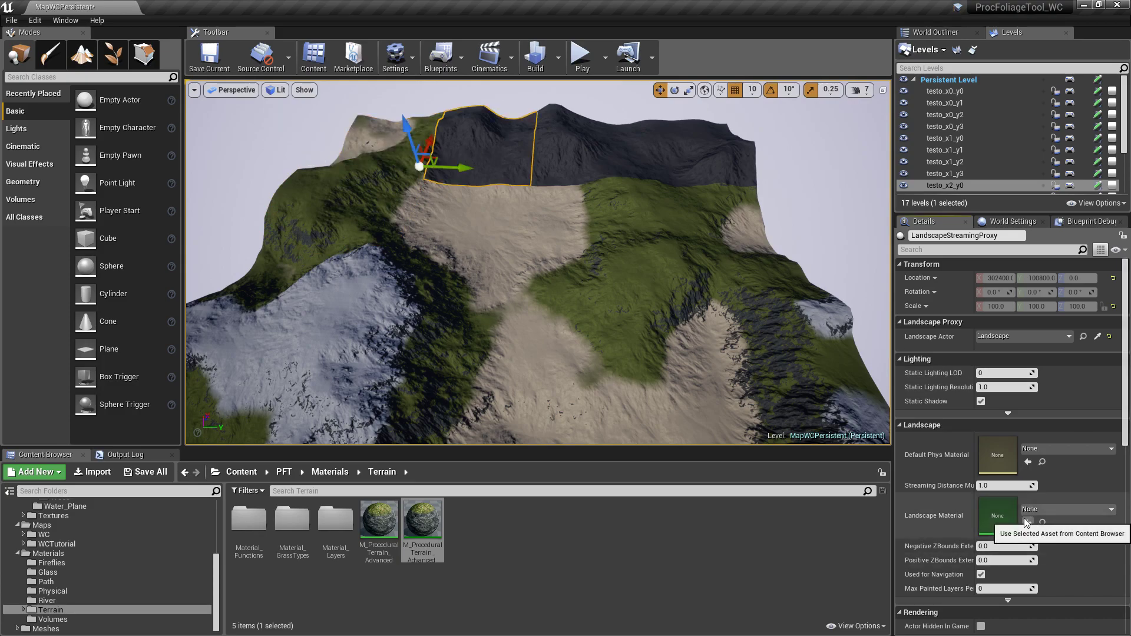
pyautogui.click(557, 147)
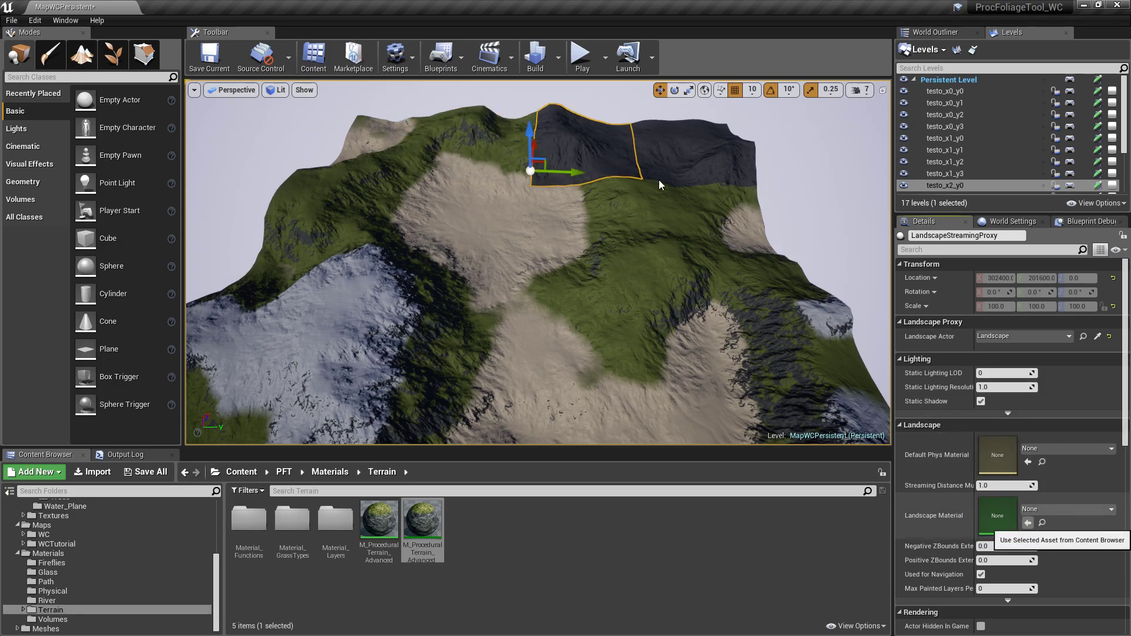
pyautogui.click(684, 168)
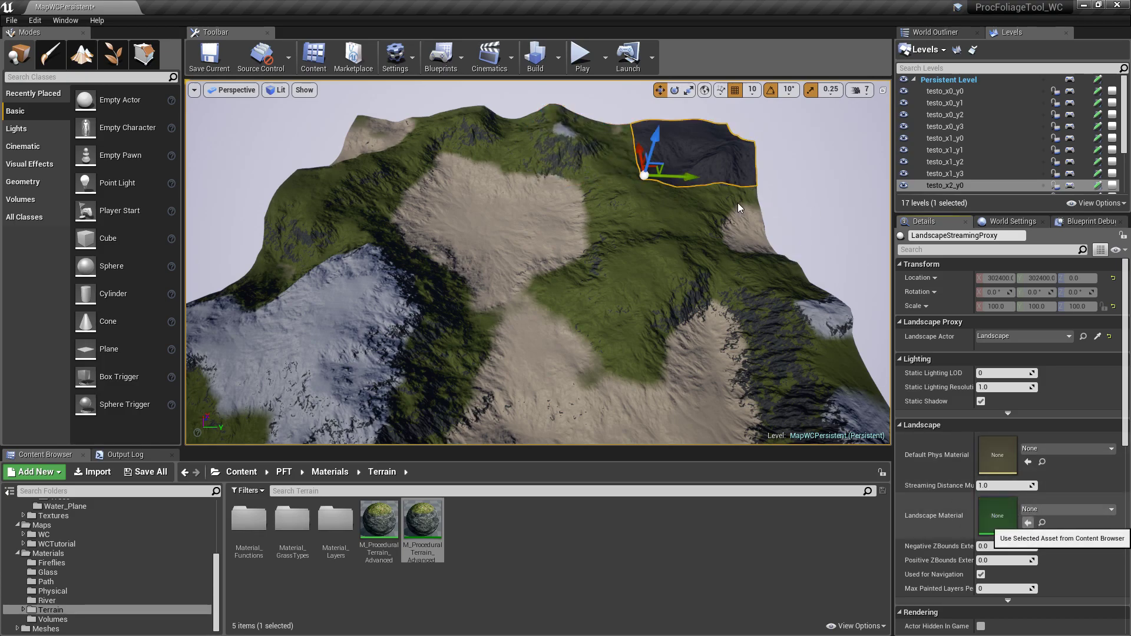
pyautogui.click(1028, 522)
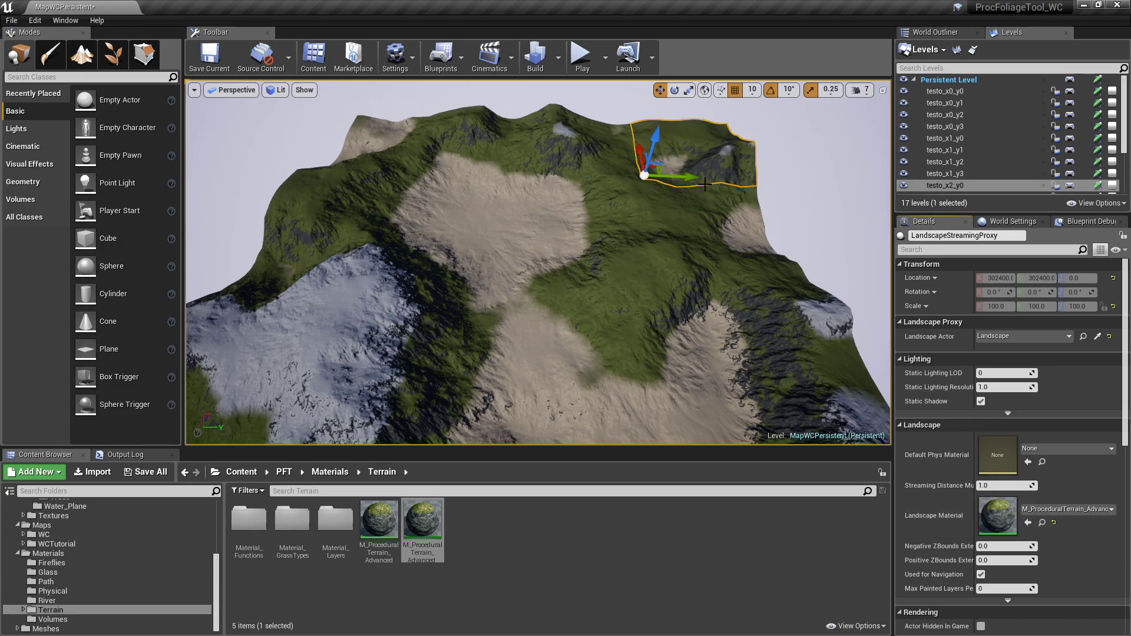
# Save MapWCPersistent and all the modified testo tile levels.
pyautogui.click(145, 472)
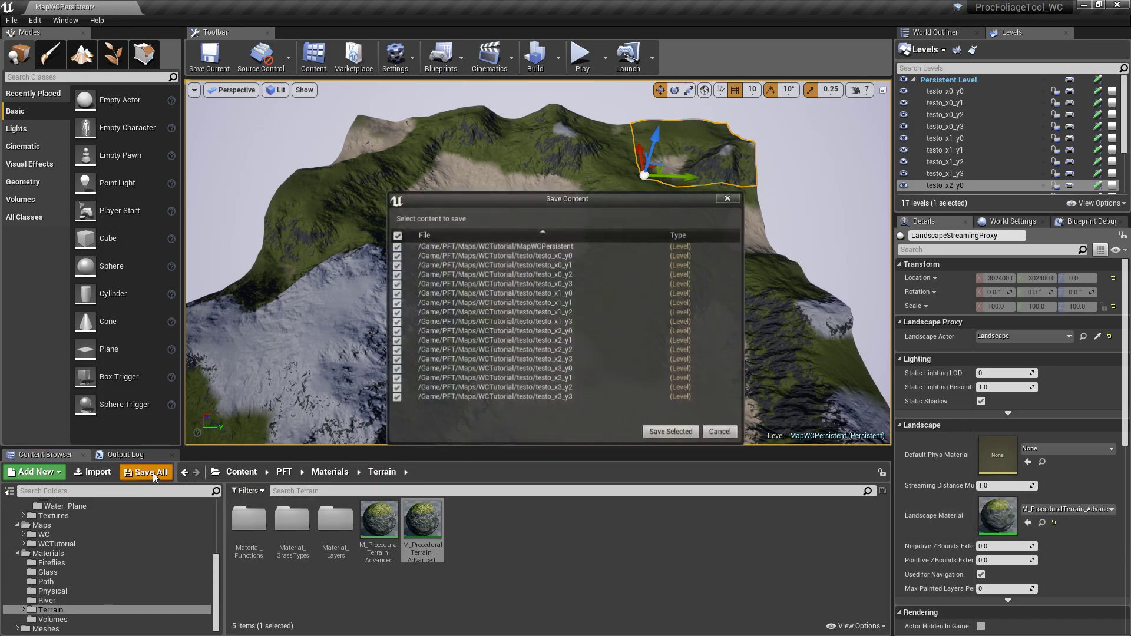
pyautogui.click(663, 432)
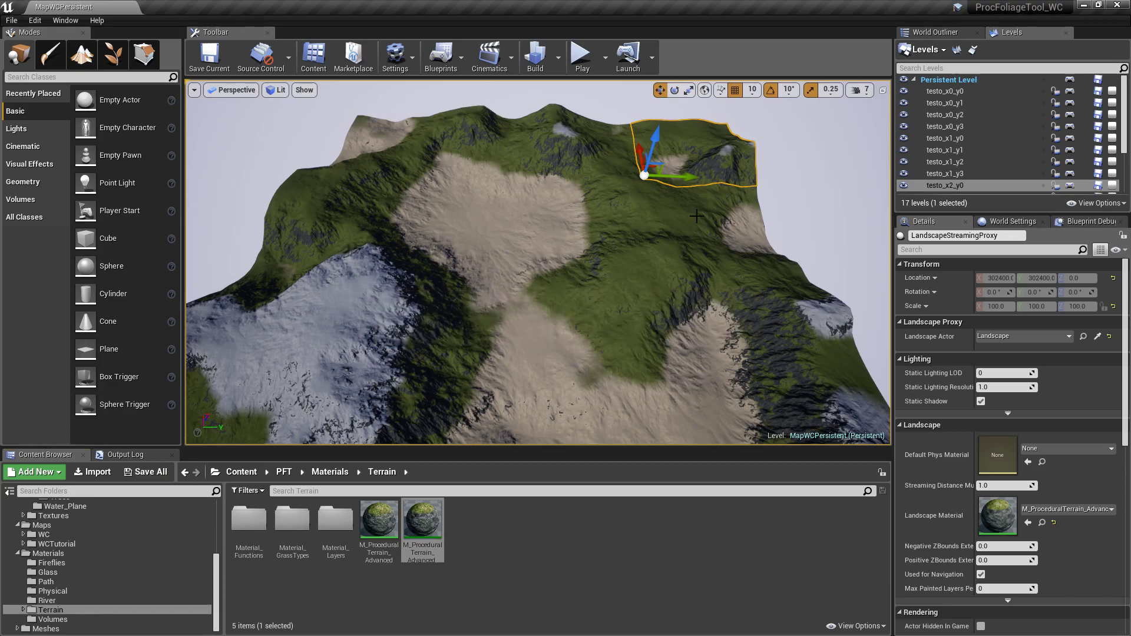
# Examine the textured terrain from several sides with no tile selected to check the material coverage.
pyautogui.moveTo(697, 220)
pyautogui.mouseDown(button='right')
pyautogui.moveTo(577, 222)
pyautogui.moveTo(707, 230)
pyautogui.mouseUp(button='right')
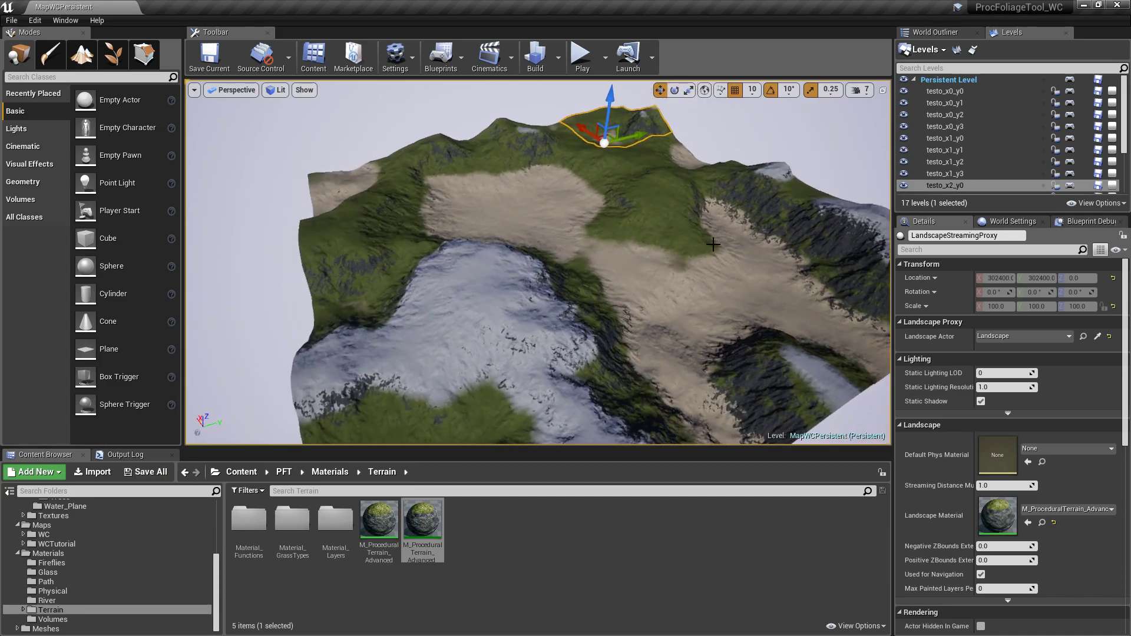
pyautogui.press('Escape')
pyautogui.moveTo(662, 261); pyautogui.dragTo(819, 280, button='right')
pyautogui.moveTo(521, 290)
pyautogui.mouseDown(button='right')
pyautogui.moveTo(574, 277)
pyautogui.moveTo(521, 290)
pyautogui.mouseUp(button='right')
pyautogui.click(521, 291)
pyautogui.click(597, 263)
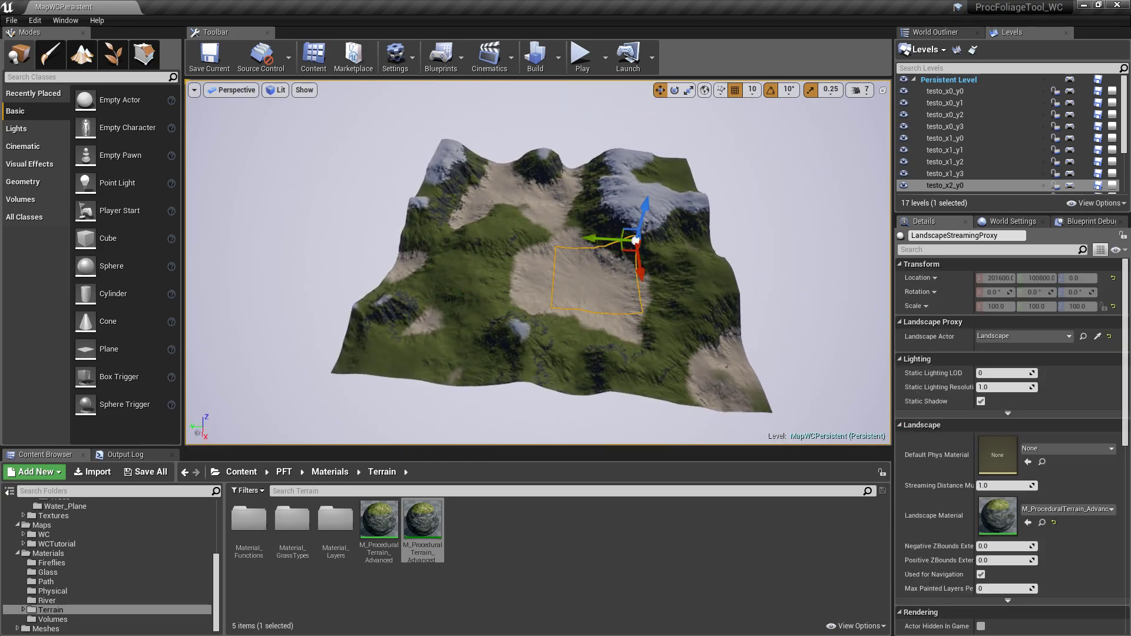
pyautogui.press('Escape')
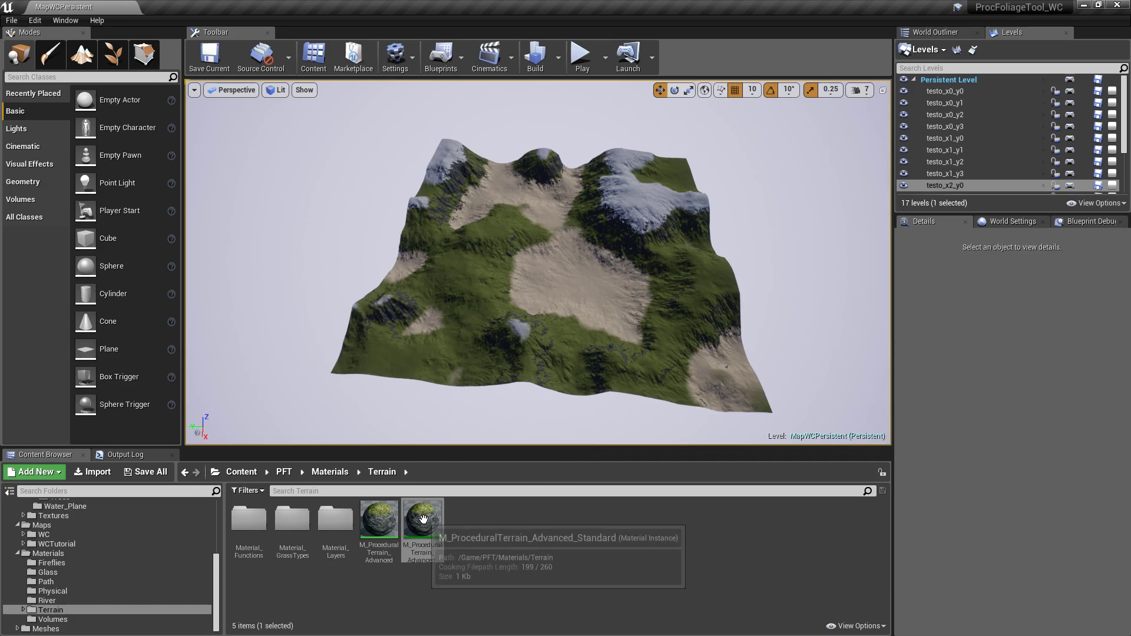
pyautogui.scroll(5, 573, 251)
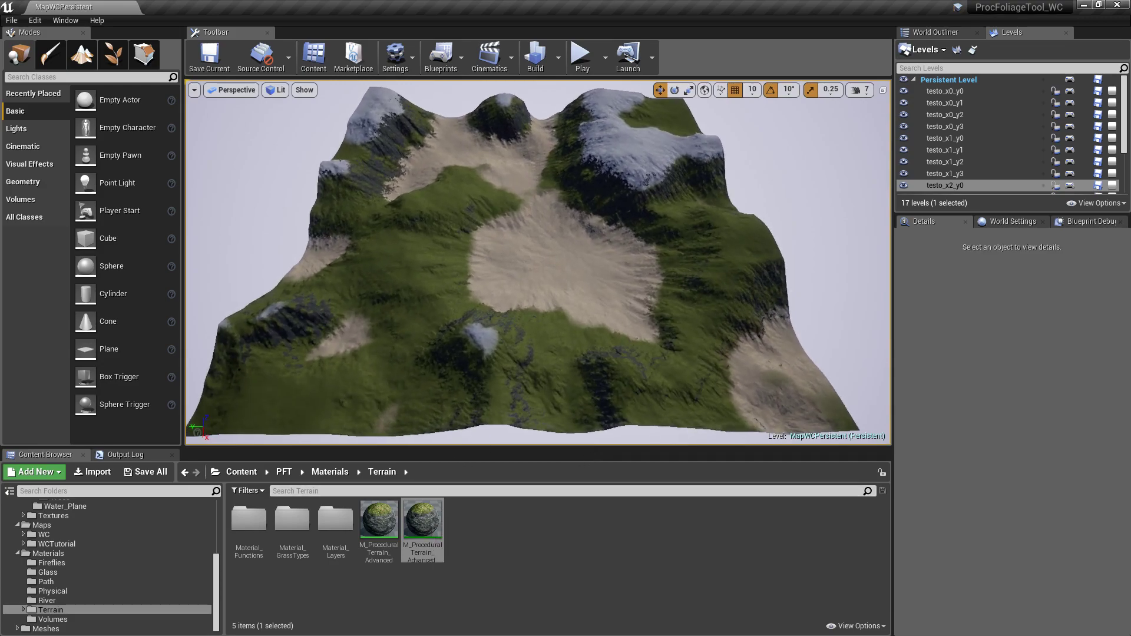
# Examine the foliage, slope and height parameters of the M_ProceduralTerrain_Advanced_Standard material instance without changing them.
pyautogui.click(426, 521)
pyautogui.moveTo(428, 524); pyautogui.dragTo(388, 152)
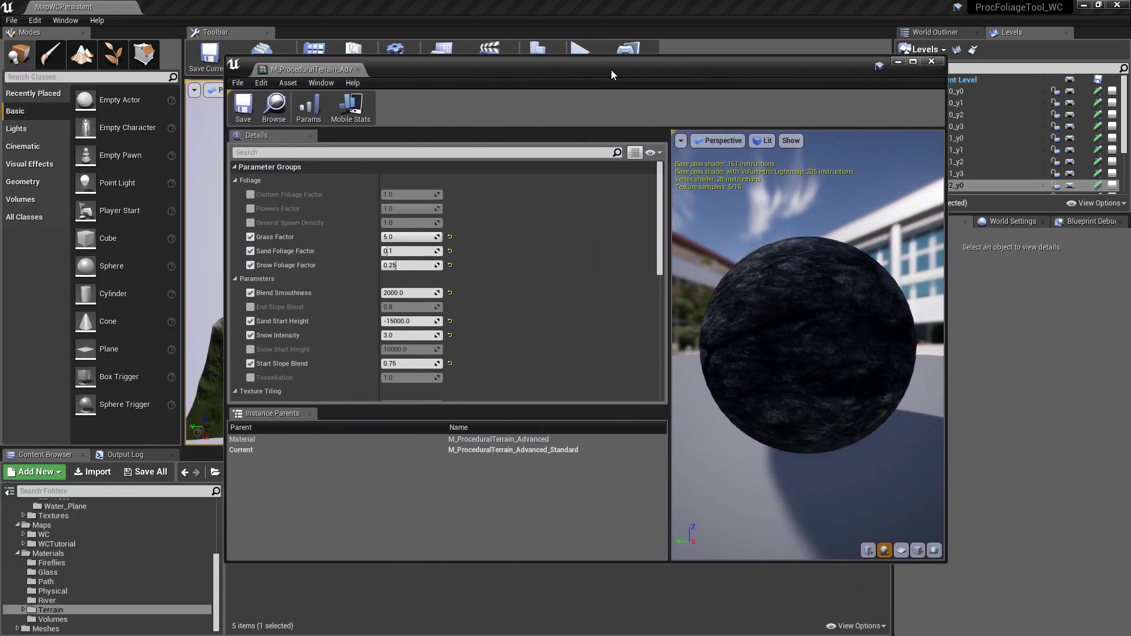
pyautogui.moveTo(607, 72); pyautogui.dragTo(530, 59)
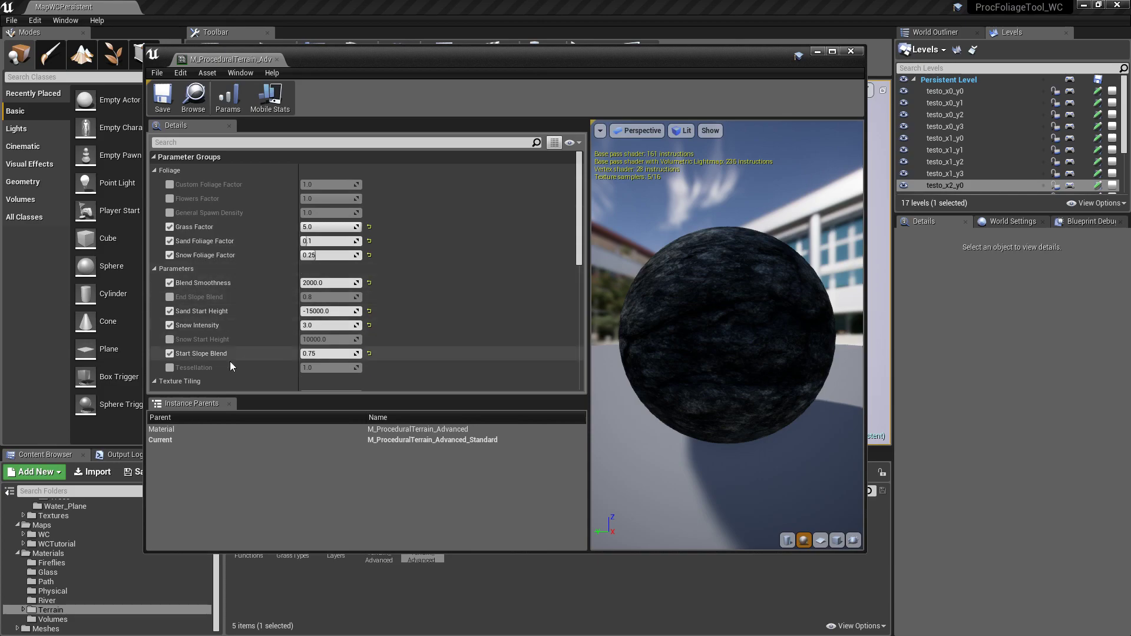
pyautogui.click(277, 59)
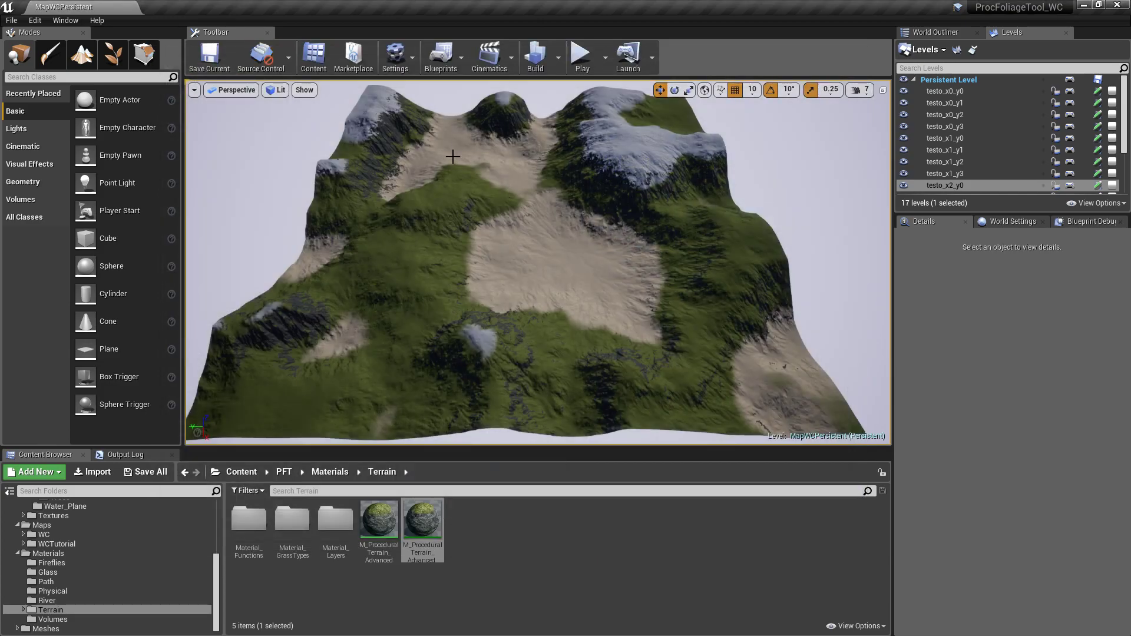
# Save all the modified testo tile levels and the remaining unsaved content.
pyautogui.press('w')
pyautogui.moveTo(539, 218); pyautogui.dragTo(495, 218, button='right')
pyautogui.press('w')
pyautogui.press('w')
pyautogui.press('s')
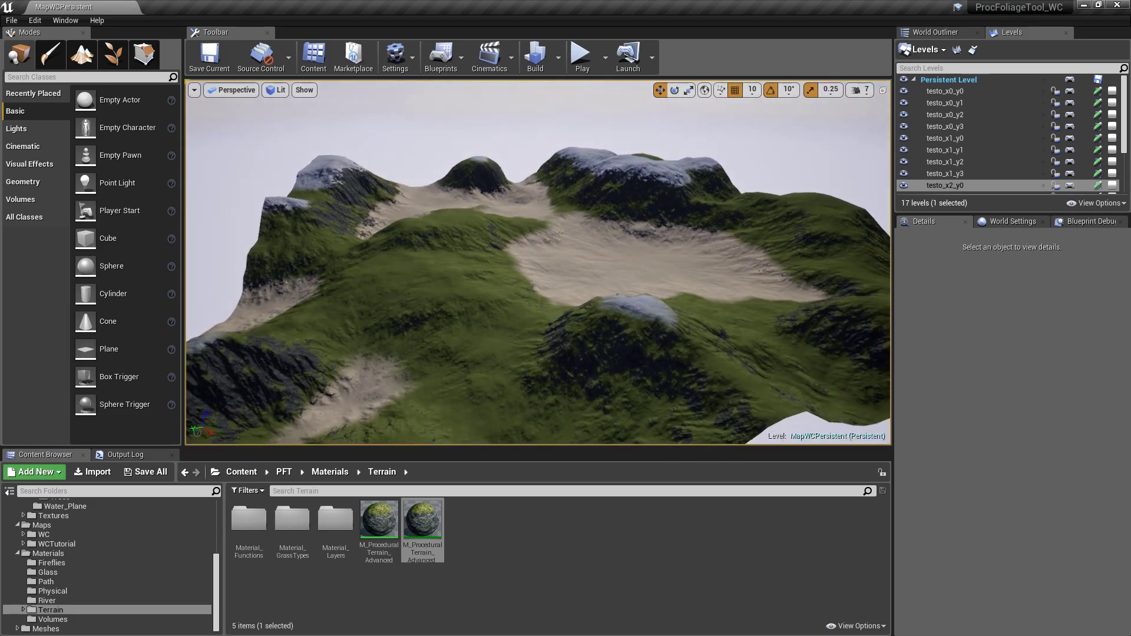
pyautogui.click(158, 474)
pyautogui.click(671, 432)
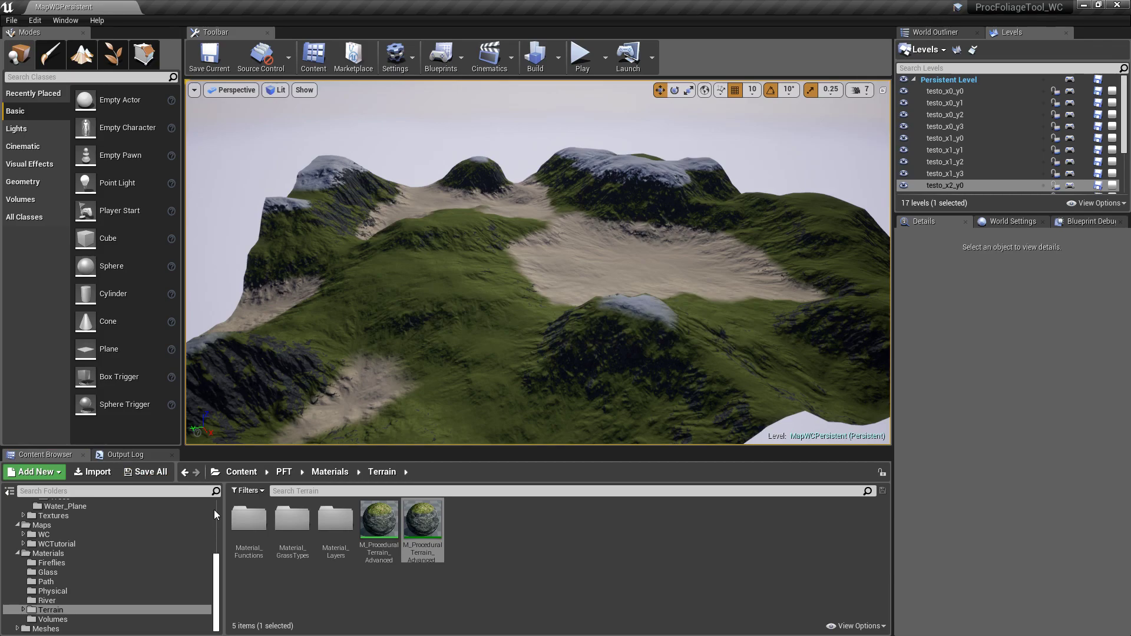
# Place a BP_ProceduralFoliagePlacementTool from PFT/Blueprints/PFT_Spawner on the terrain near its middle, at about X 299530, Y 263230.
pyautogui.scroll(5, 214, 510)
pyautogui.click(42, 526)
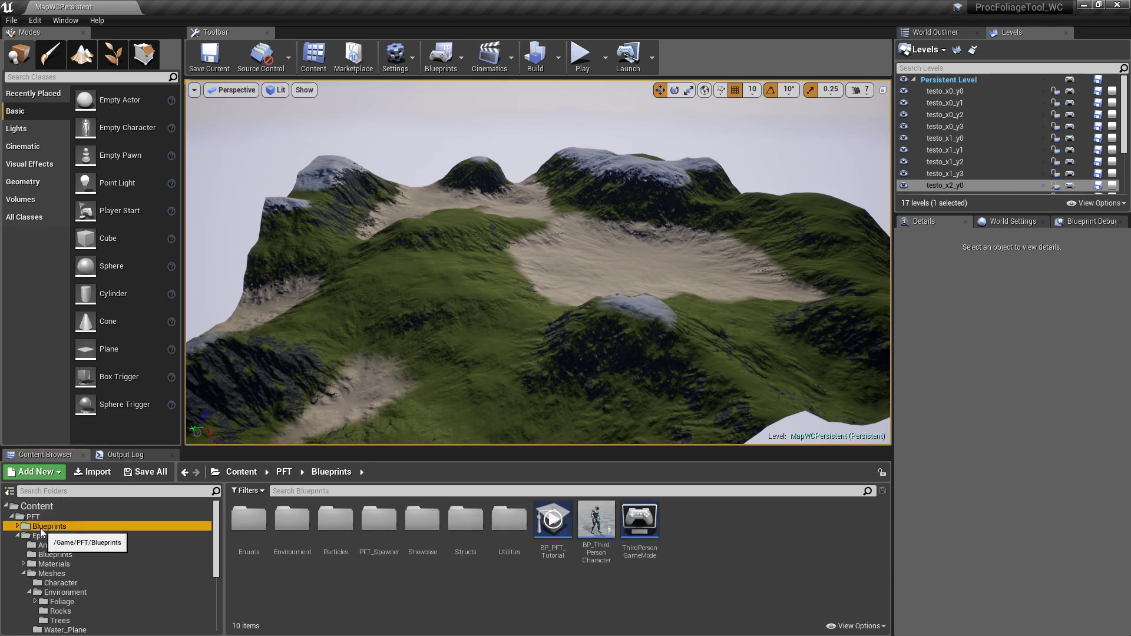
pyautogui.click(291, 524)
pyautogui.doubleClick(291, 525)
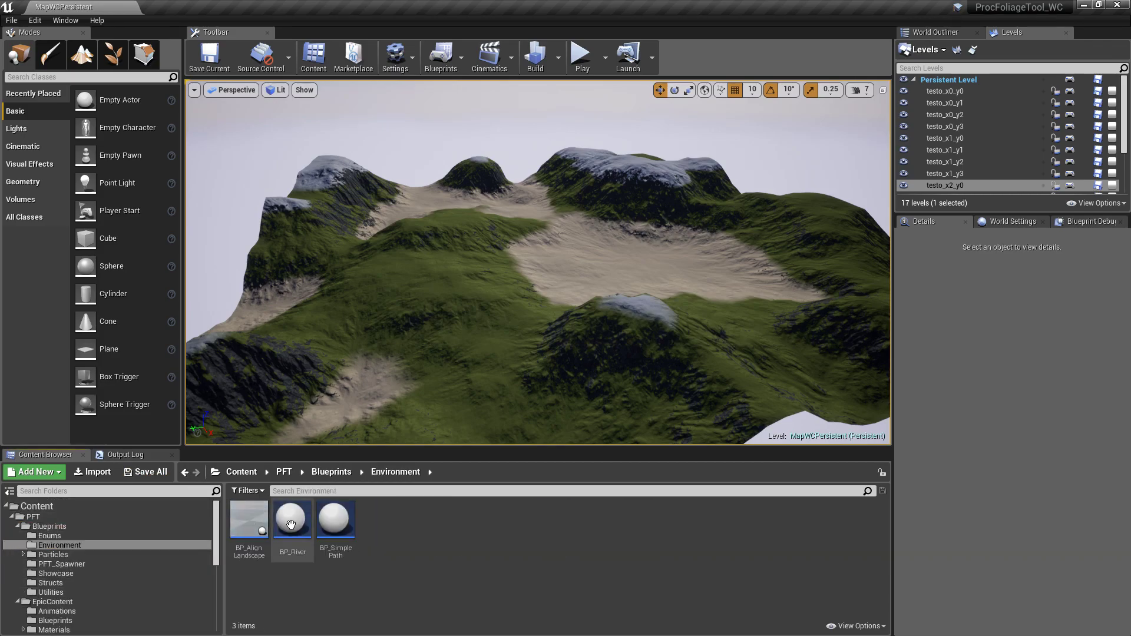
pyautogui.click(53, 564)
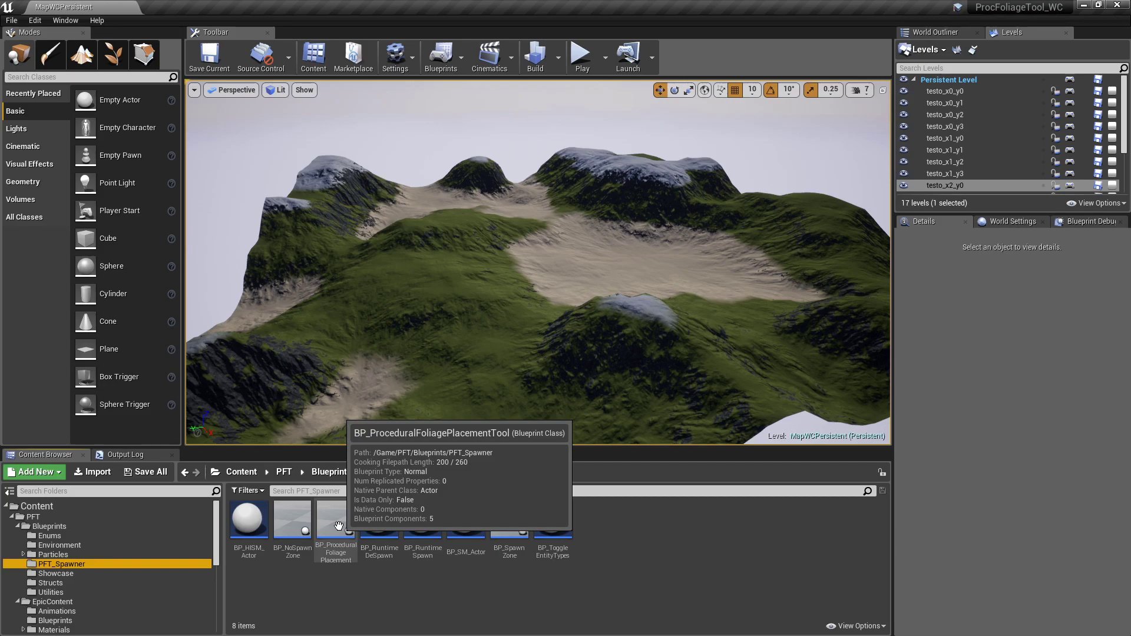
pyautogui.moveTo(339, 526); pyautogui.dragTo(517, 293)
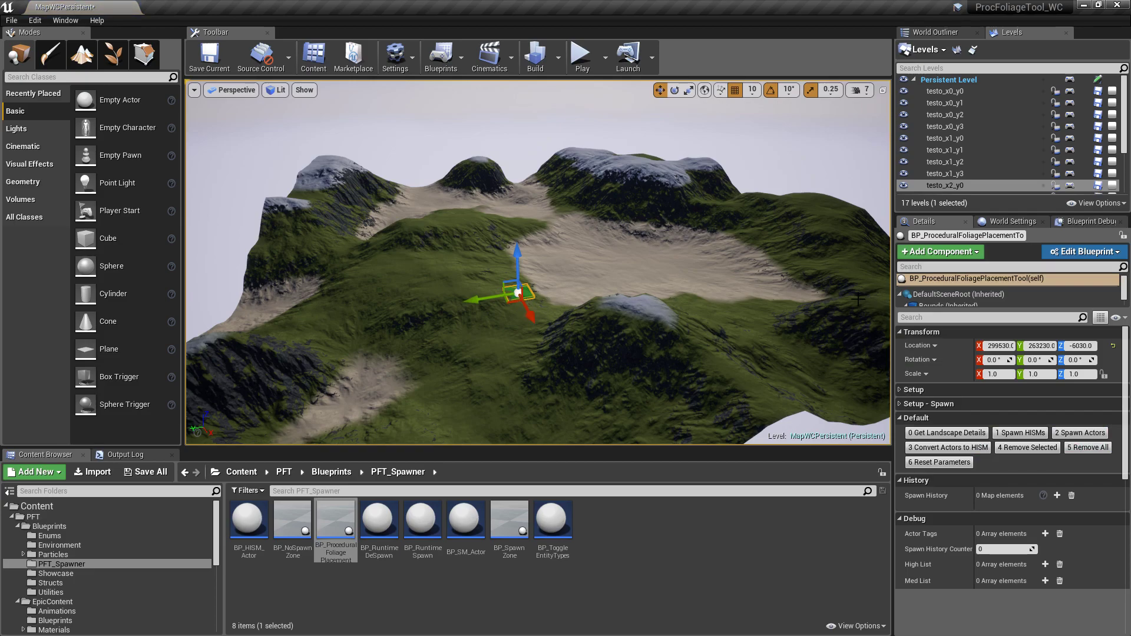
pyautogui.moveTo(518, 293); pyautogui.dragTo(690, 349, button='right')
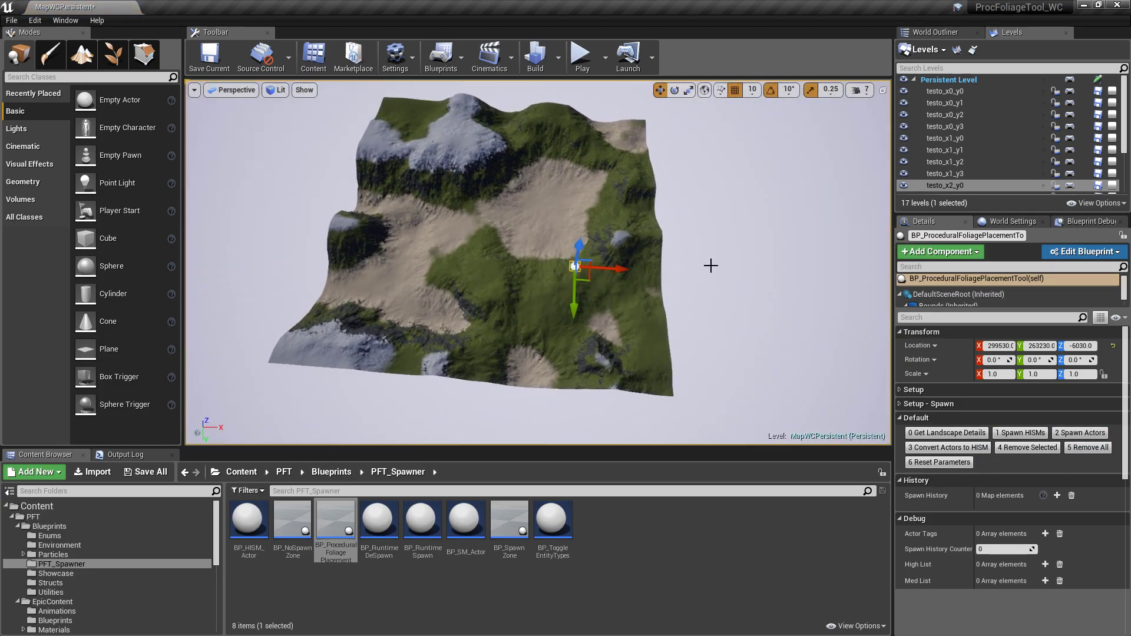
pyautogui.click(1008, 375)
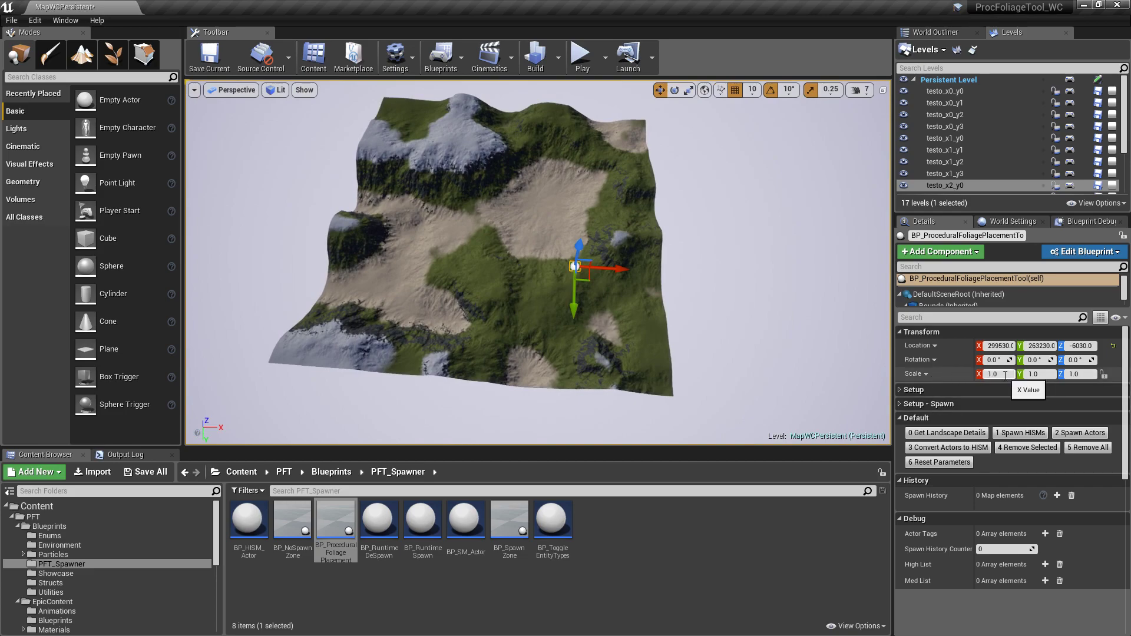
pyautogui.write('1000')
pyautogui.press('Tab')
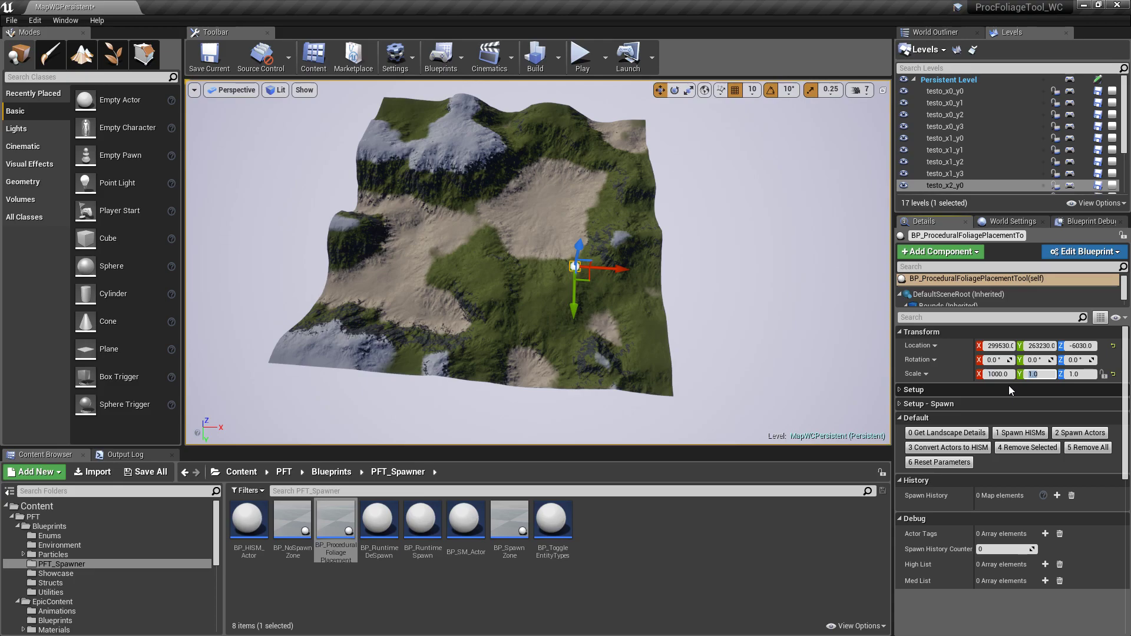
pyautogui.hotkey('shift', 'Tab')
pyautogui.write('1')
pyautogui.press('Return')
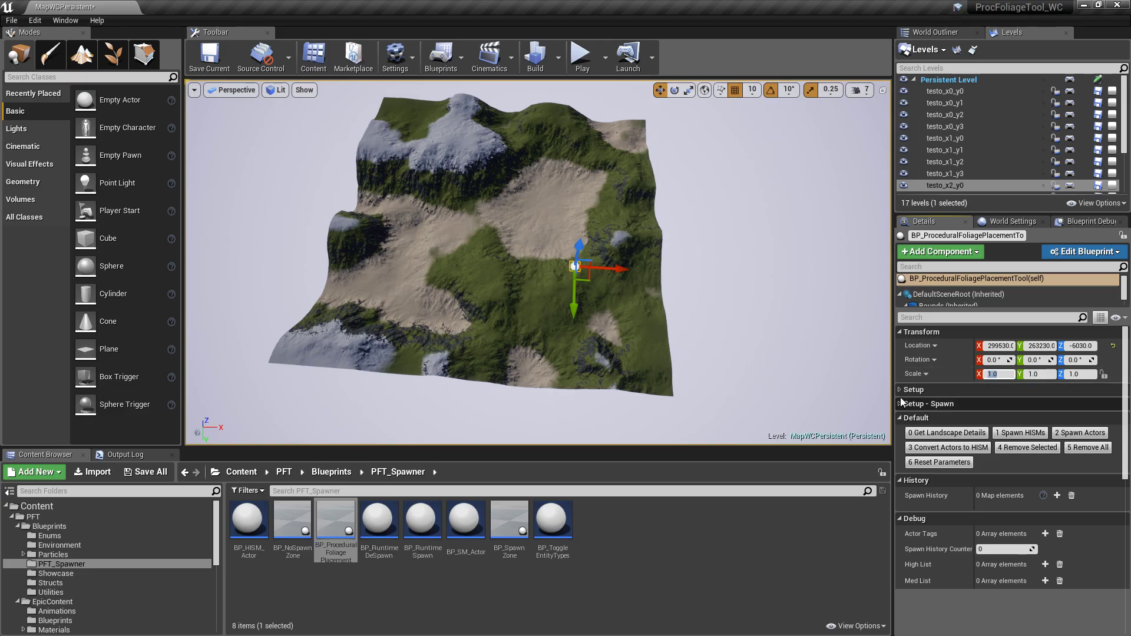
# Set the foliage placement tool's Bounds Scale to 6000 in X and 1000 in Y.
pyautogui.click(899, 390)
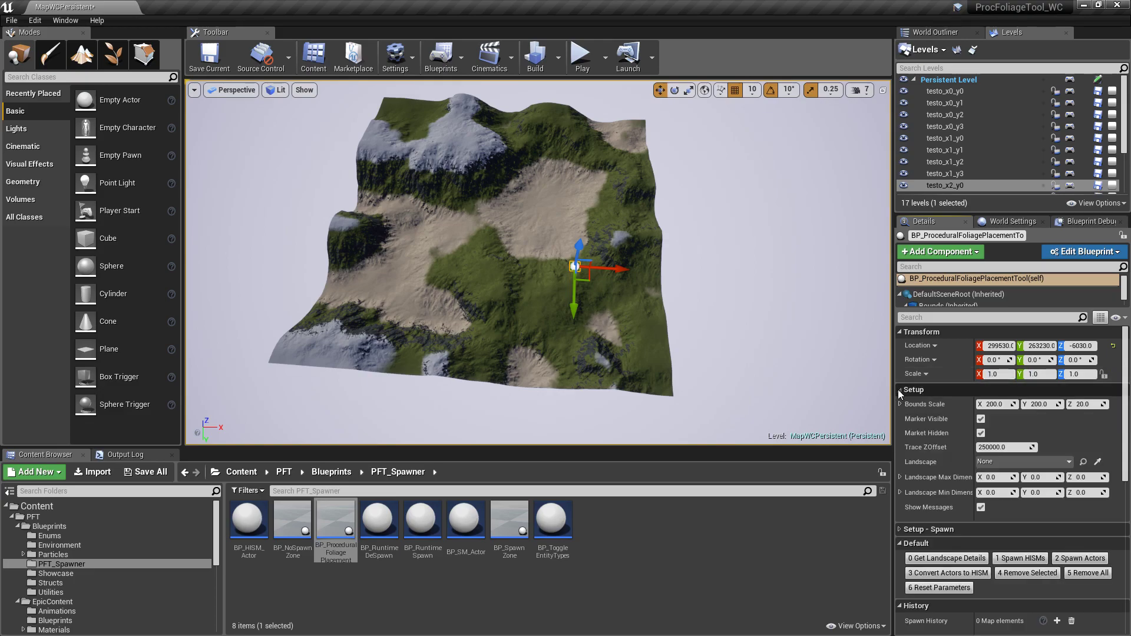
pyautogui.click(992, 405)
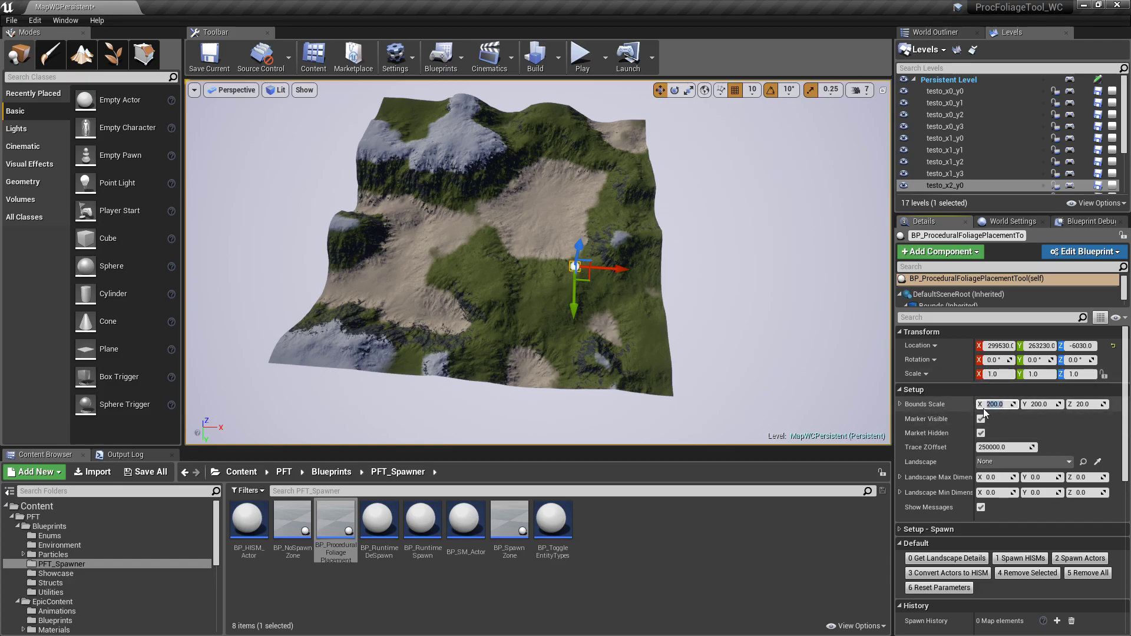
pyautogui.write('1000')
pyautogui.press('Tab')
pyautogui.write('1000')
pyautogui.press('Tab')
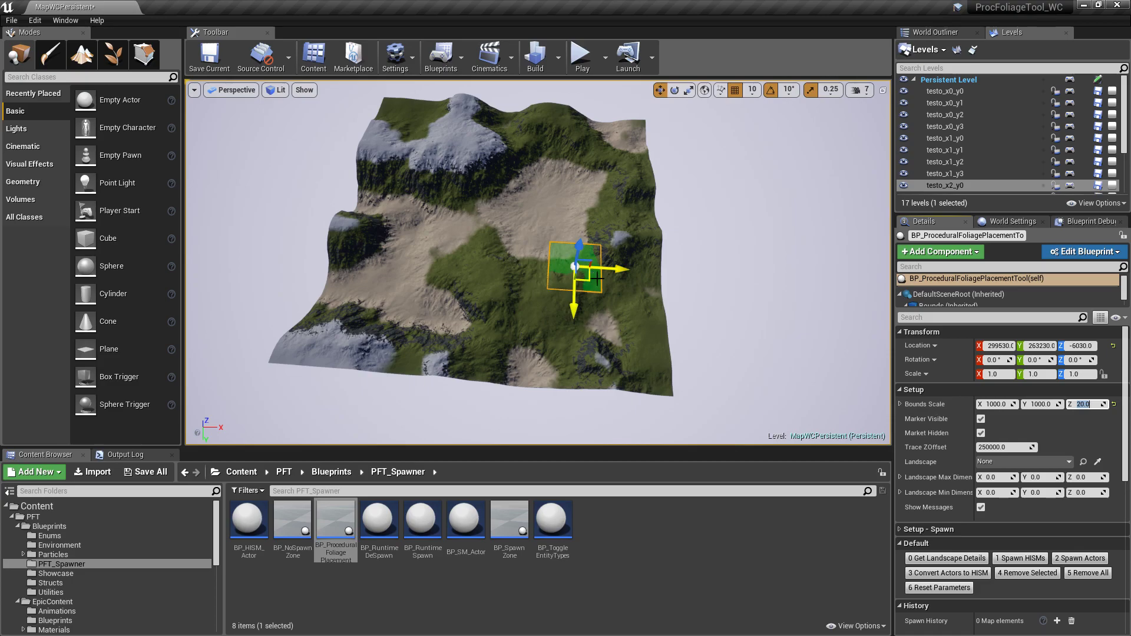
pyautogui.click(996, 404)
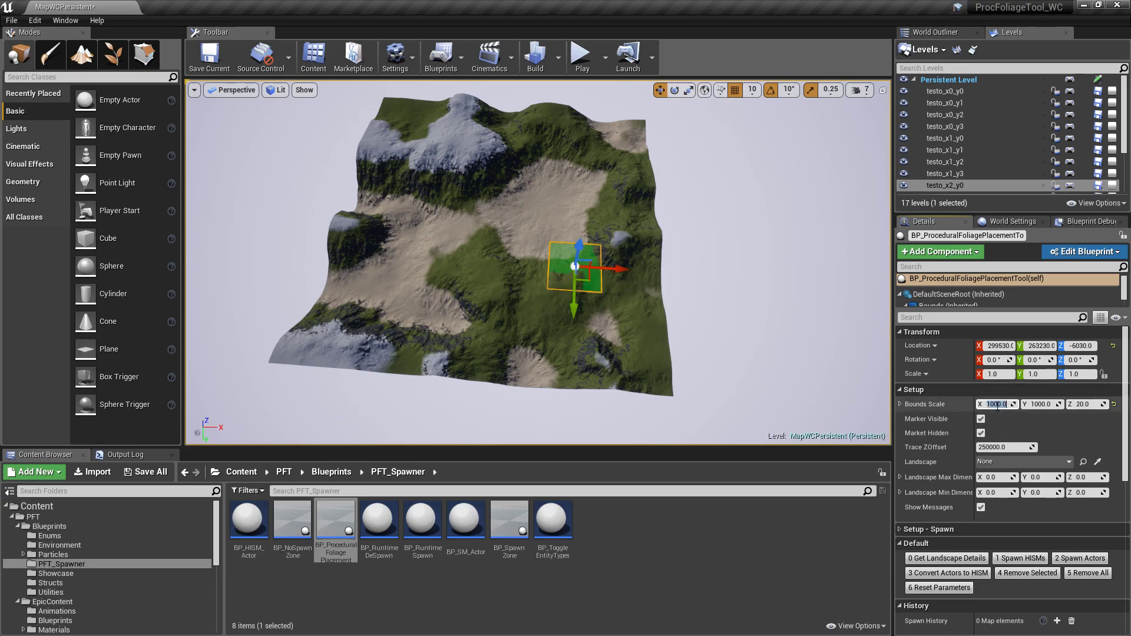
pyautogui.write('10')
pyautogui.press('Return')
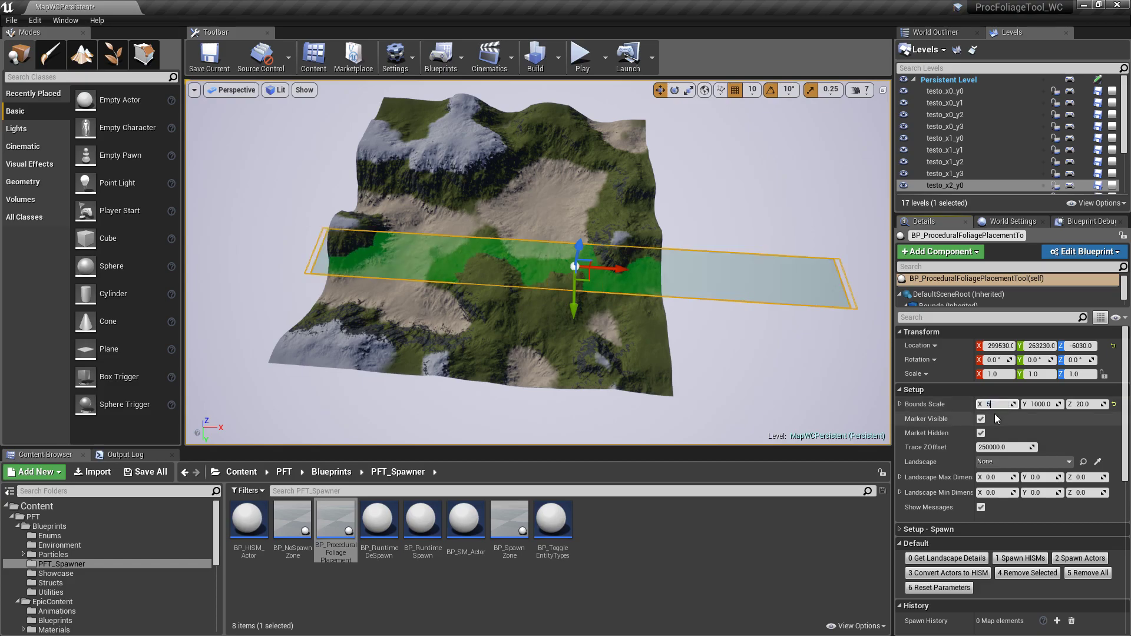
pyautogui.press('Return')
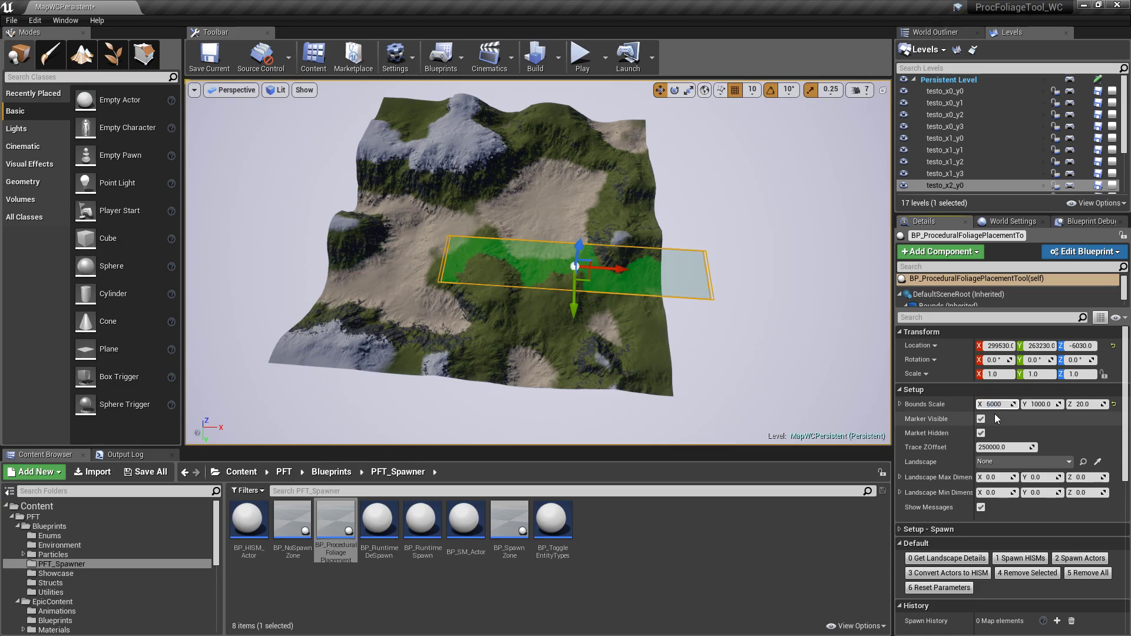
pyautogui.press('Return')
# Move the foliage placement tool to the landscape's centre as seen from above, at about X 198530, Y 195250.
pyautogui.moveTo(620, 269); pyautogui.dragTo(534, 259)
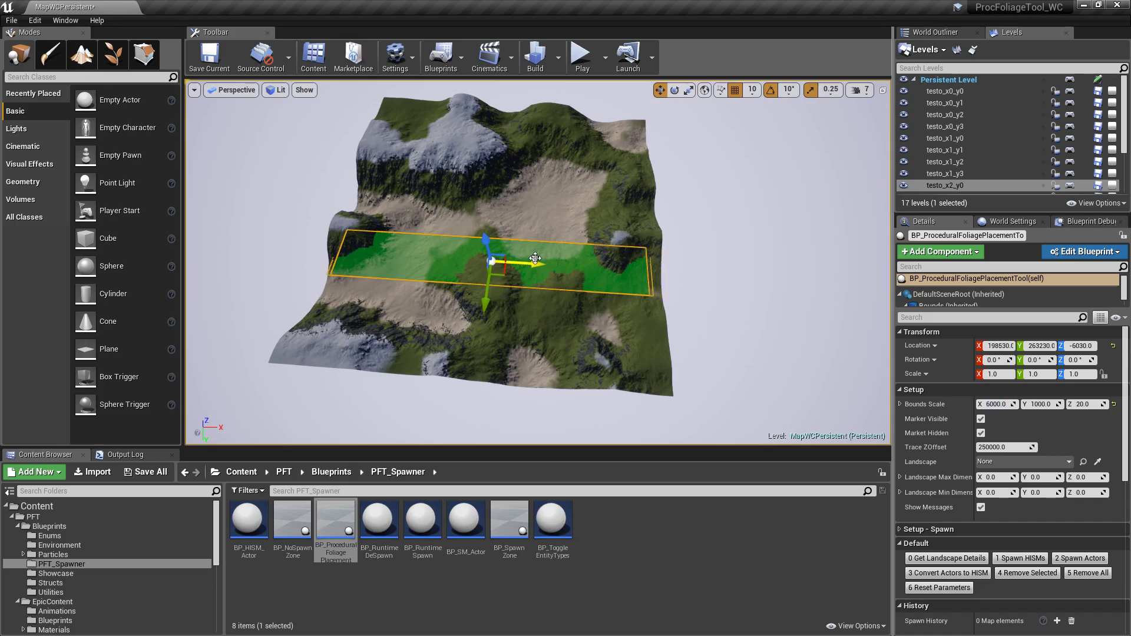
pyautogui.click(228, 94)
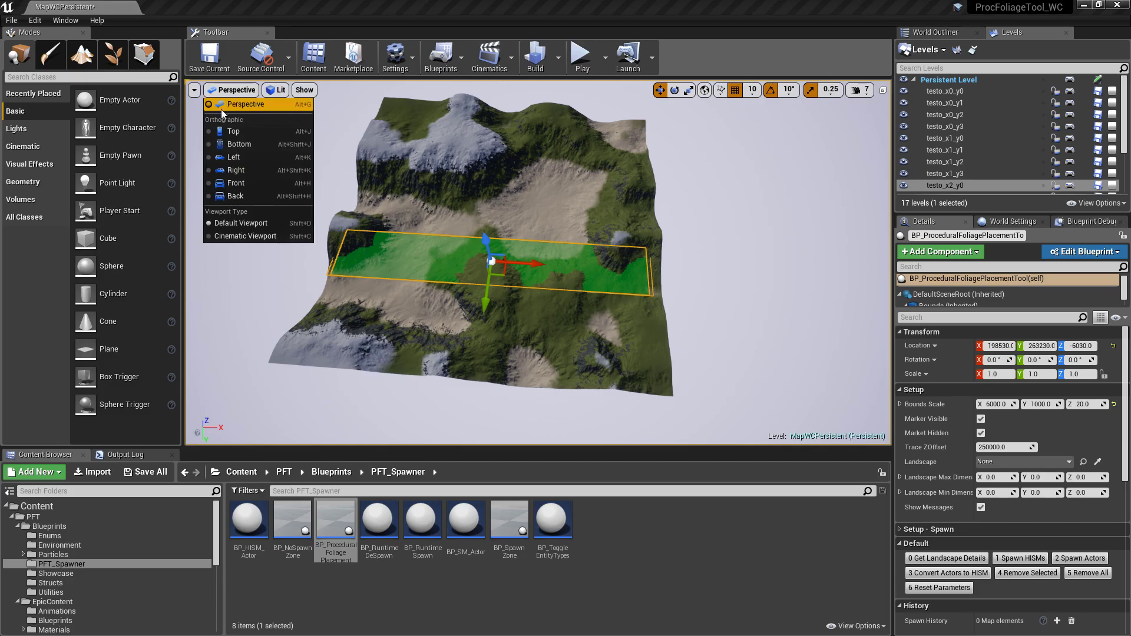
pyautogui.click(241, 133)
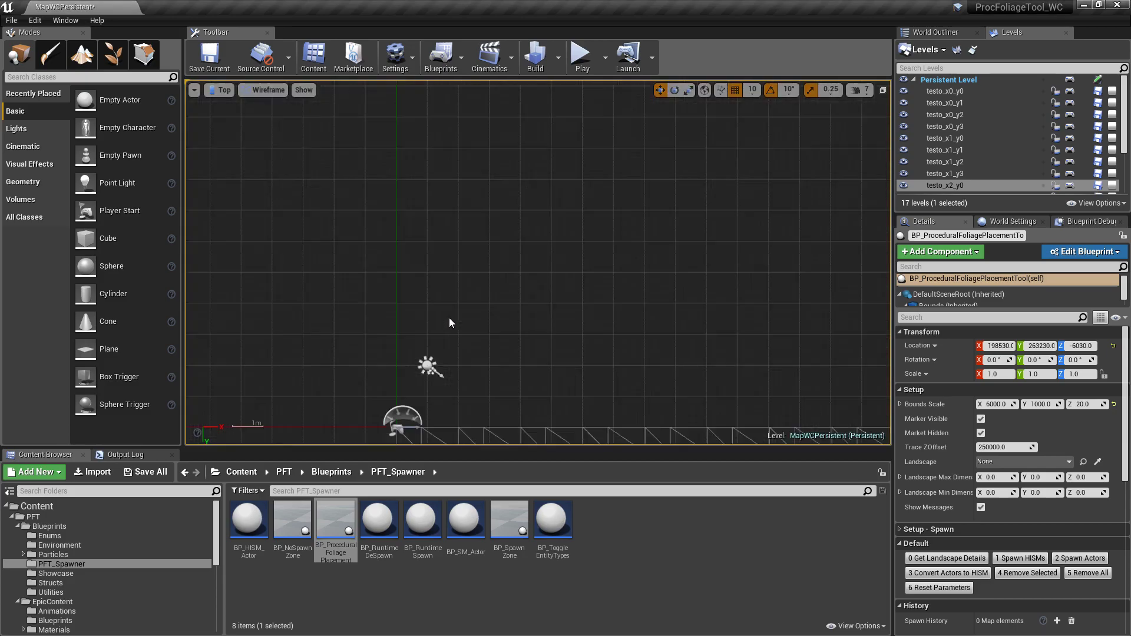
pyautogui.scroll(-6, 457, 313)
pyautogui.scroll(-9, 462, 314)
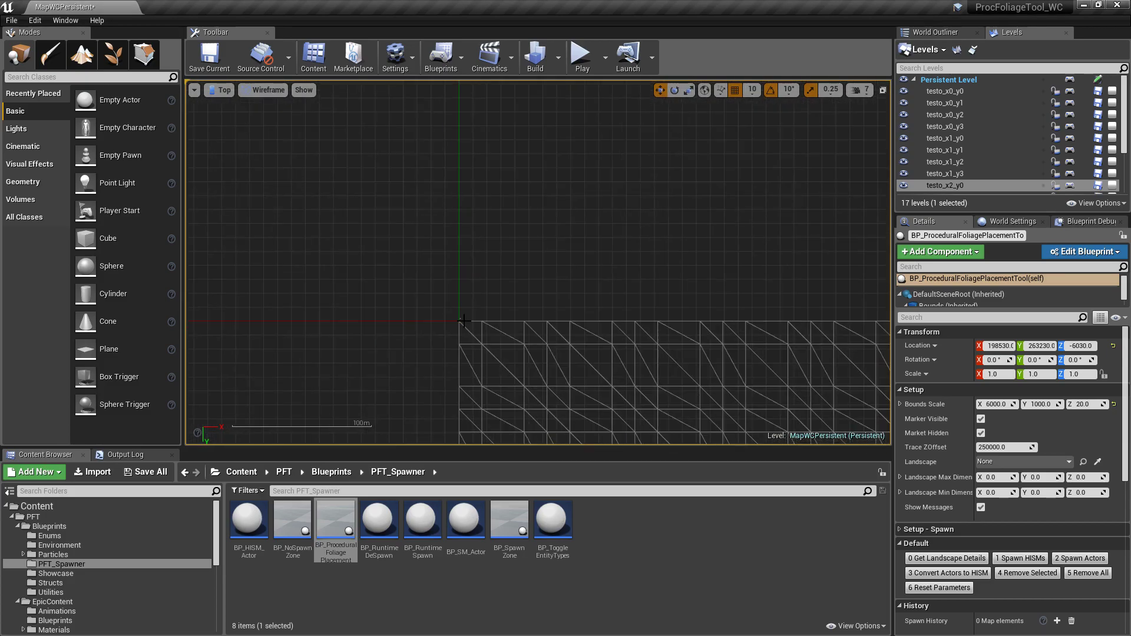
pyautogui.moveTo(438, 360); pyautogui.dragTo(289, 86, button='right')
pyautogui.scroll(-9, 538, 243)
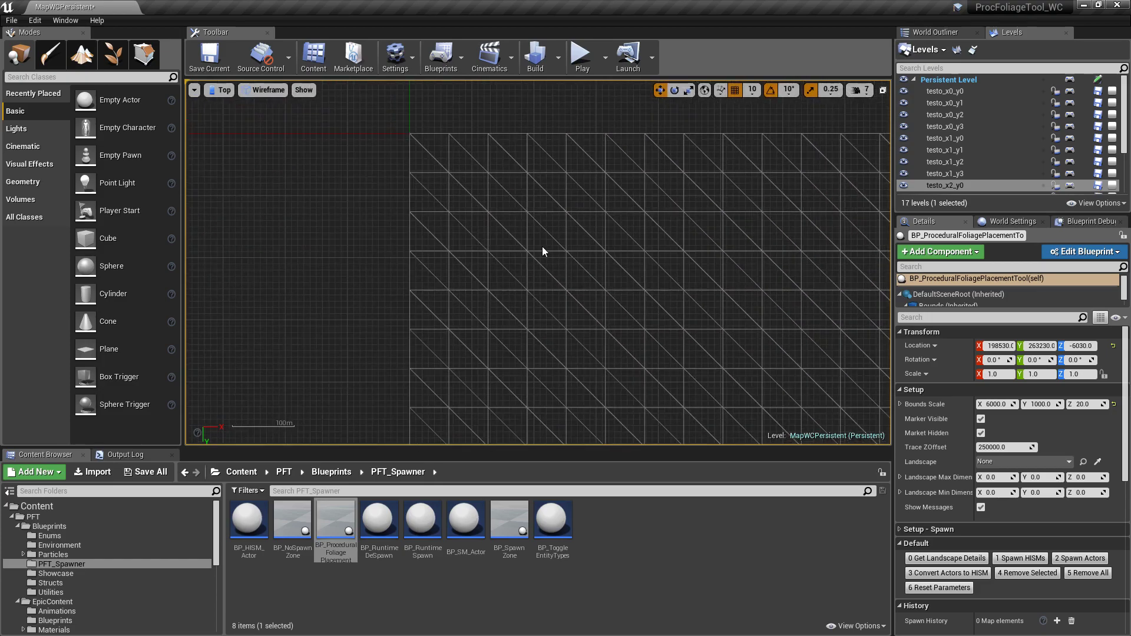
pyautogui.press('f')
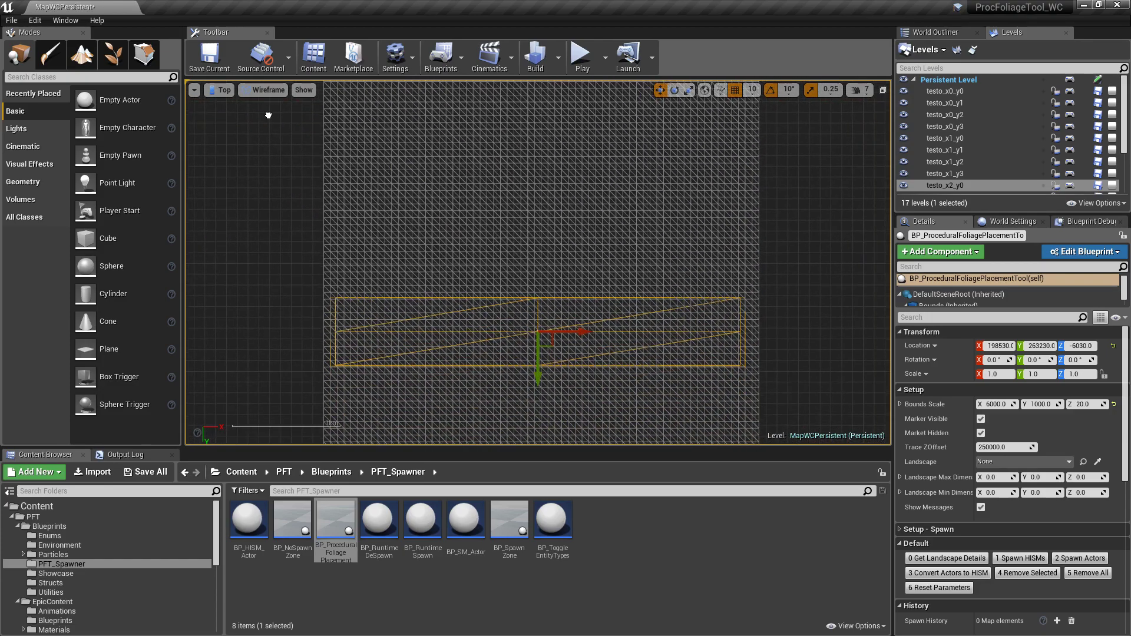
pyautogui.scroll(-3, 379, 218)
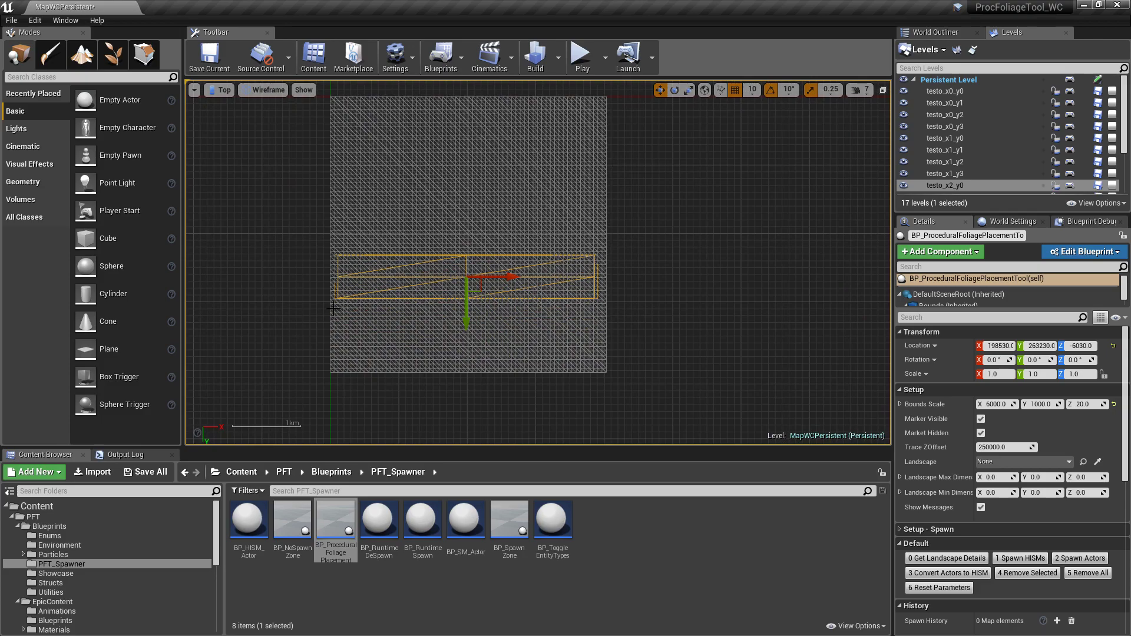
pyautogui.click(937, 33)
pyautogui.click(954, 88)
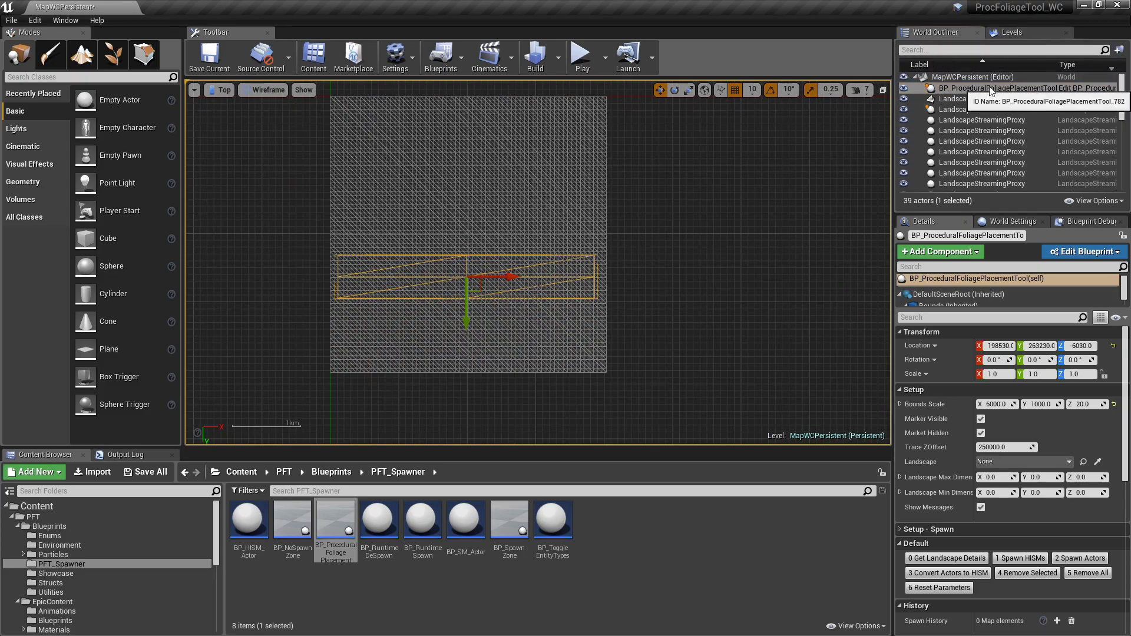
pyautogui.moveTo(465, 322); pyautogui.dragTo(465, 276)
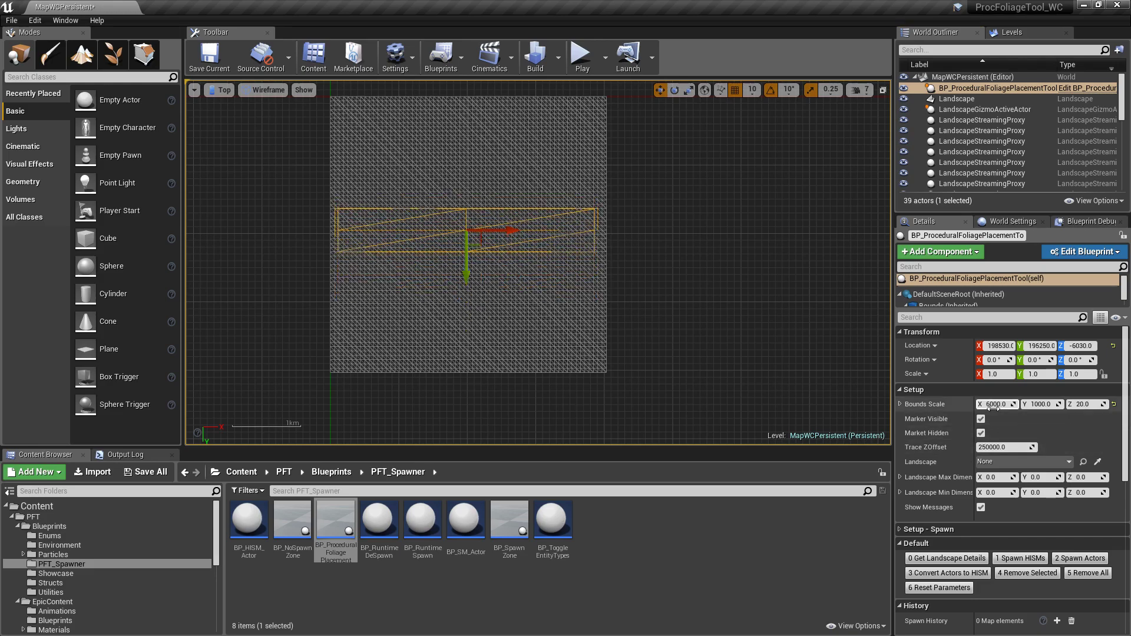
# Set the foliage placement tool's Bounds Scale Y to 6000 and recentre it on the landscape at about X 201970, Y 201270.
pyautogui.click(1038, 411)
pyautogui.write('6000')
pyautogui.press('Return')
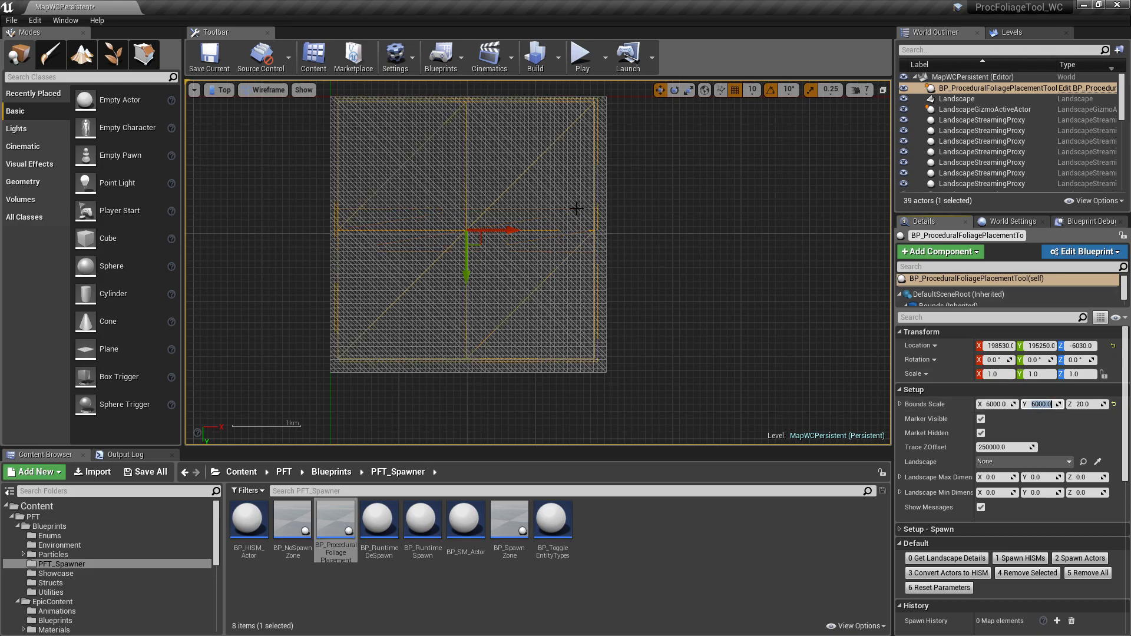
pyautogui.moveTo(506, 230); pyautogui.dragTo(508, 232)
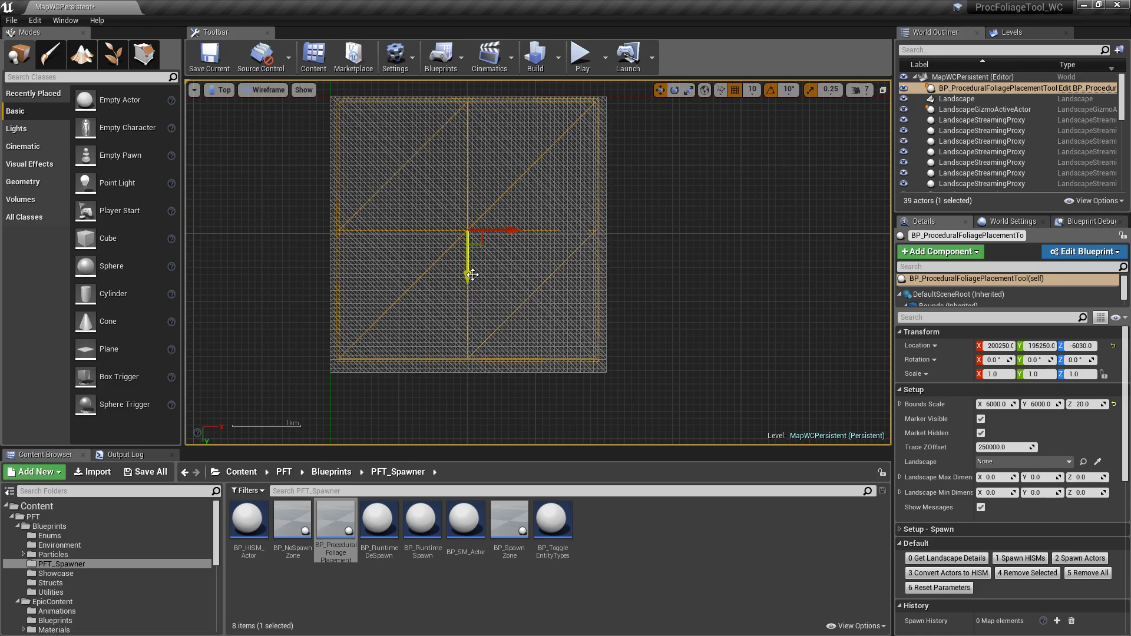
pyautogui.moveTo(472, 275); pyautogui.dragTo(474, 282)
pyautogui.moveTo(511, 238); pyautogui.dragTo(513, 238)
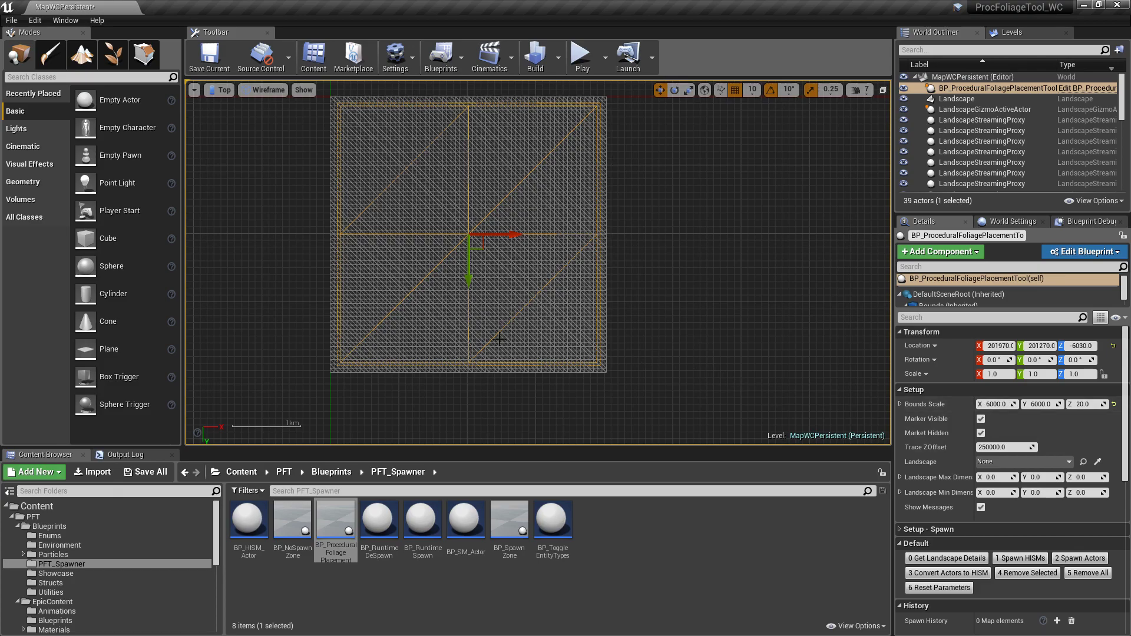
# Raise the foliage placement tool above the highest terrain peaks, to about Z 38940.
pyautogui.click(225, 90)
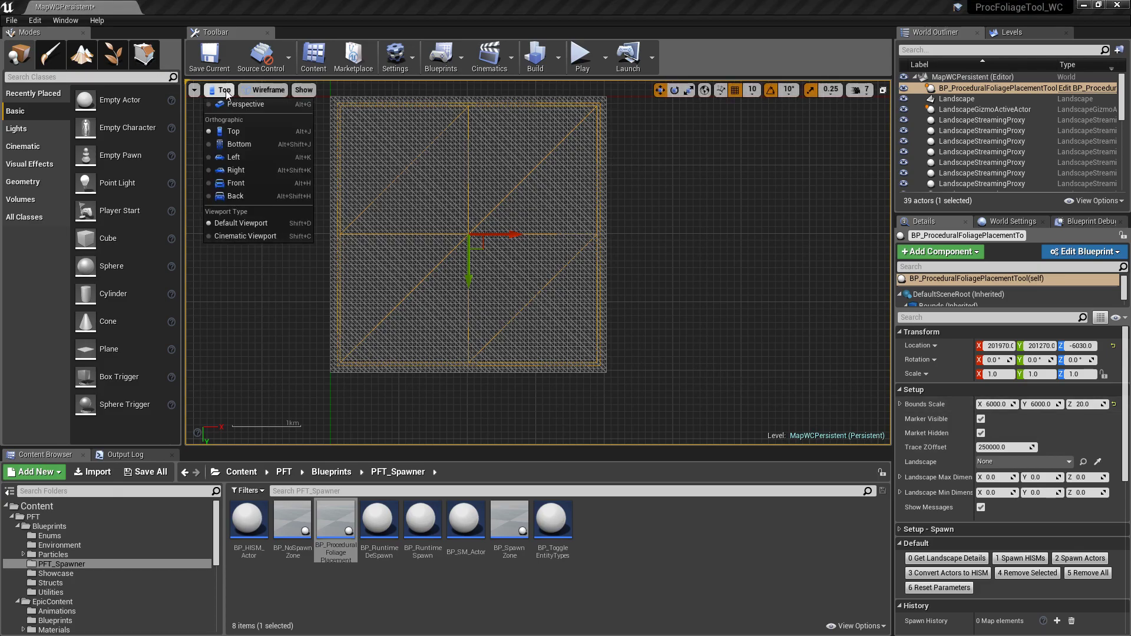
pyautogui.click(242, 156)
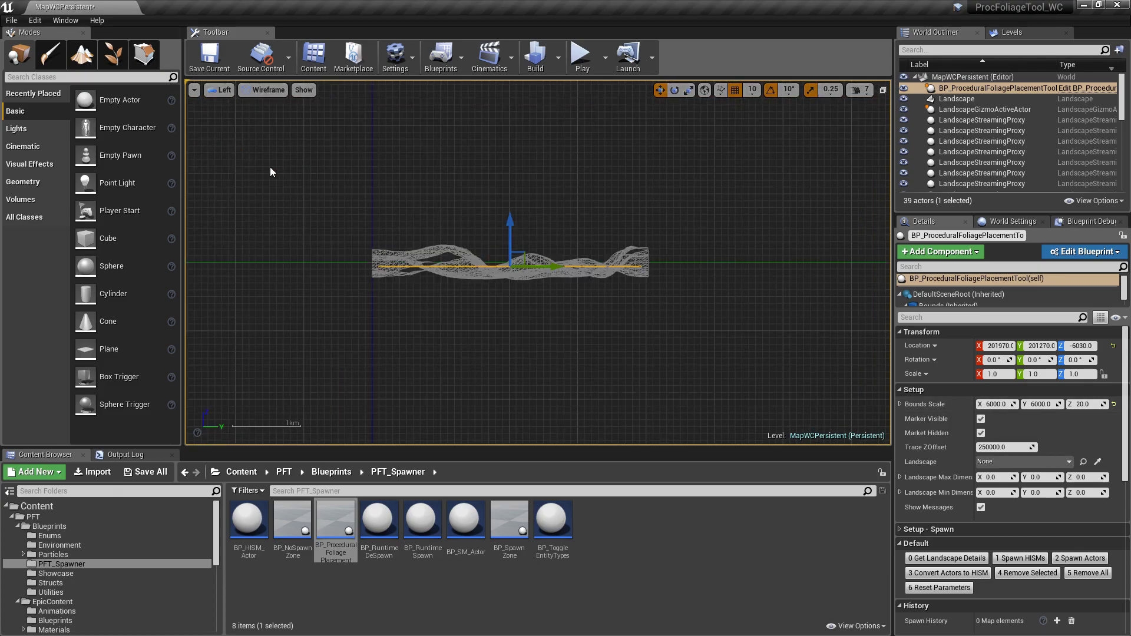
pyautogui.scroll(2, 544, 269)
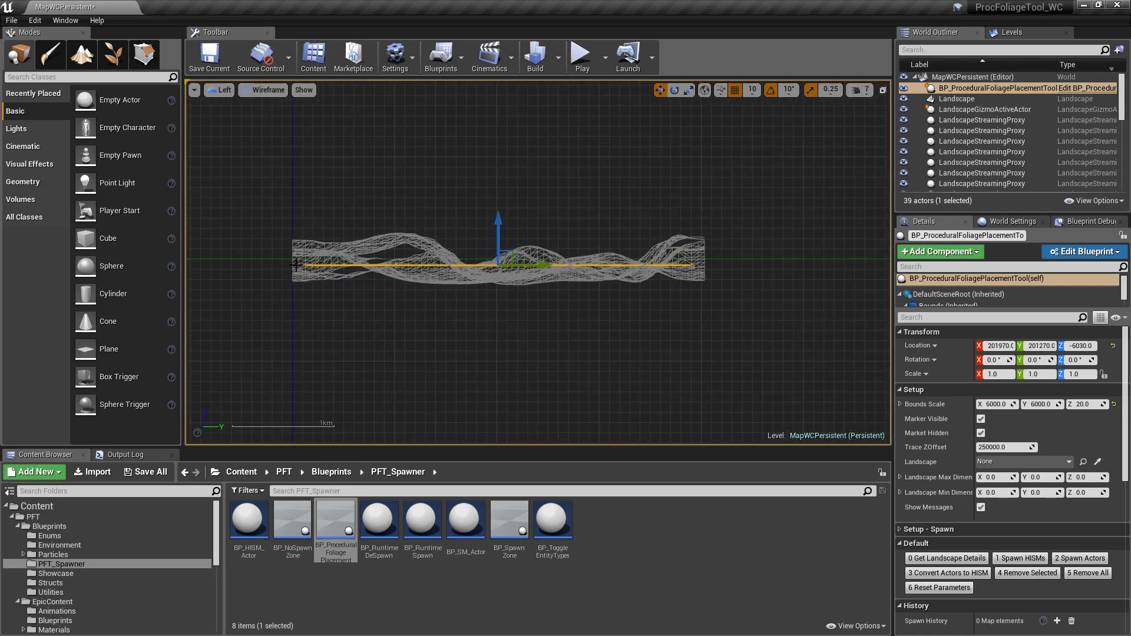
pyautogui.moveTo(497, 227); pyautogui.dragTo(497, 179)
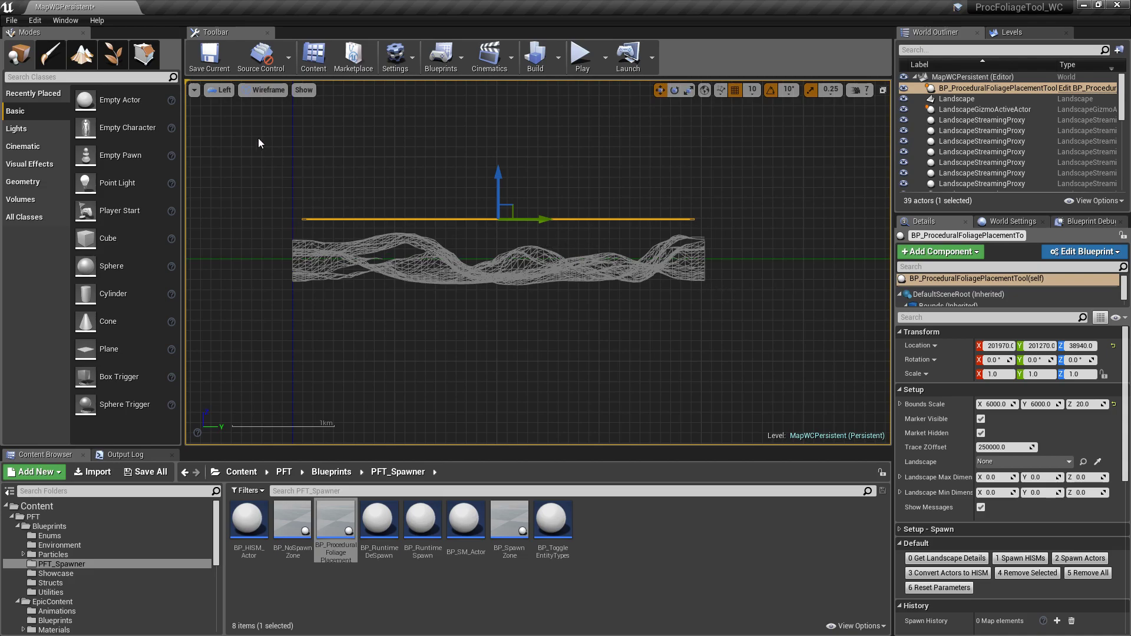
# Return the viewport to the perspective view and inspect how the placement tool's bounds cover the terrain from a lower angle.
pyautogui.click(222, 90)
pyautogui.click(225, 102)
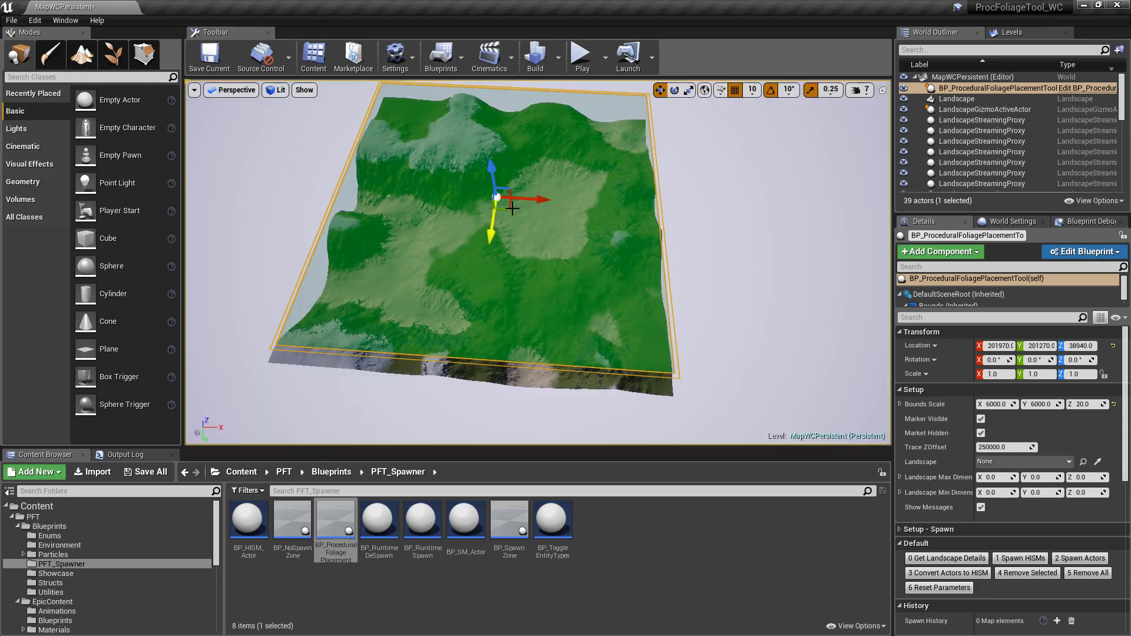
pyautogui.moveTo(734, 224); pyautogui.dragTo(694, 245, button='right')
pyautogui.press('w')
pyautogui.press('a')
pyautogui.press('d')
pyautogui.press('s')
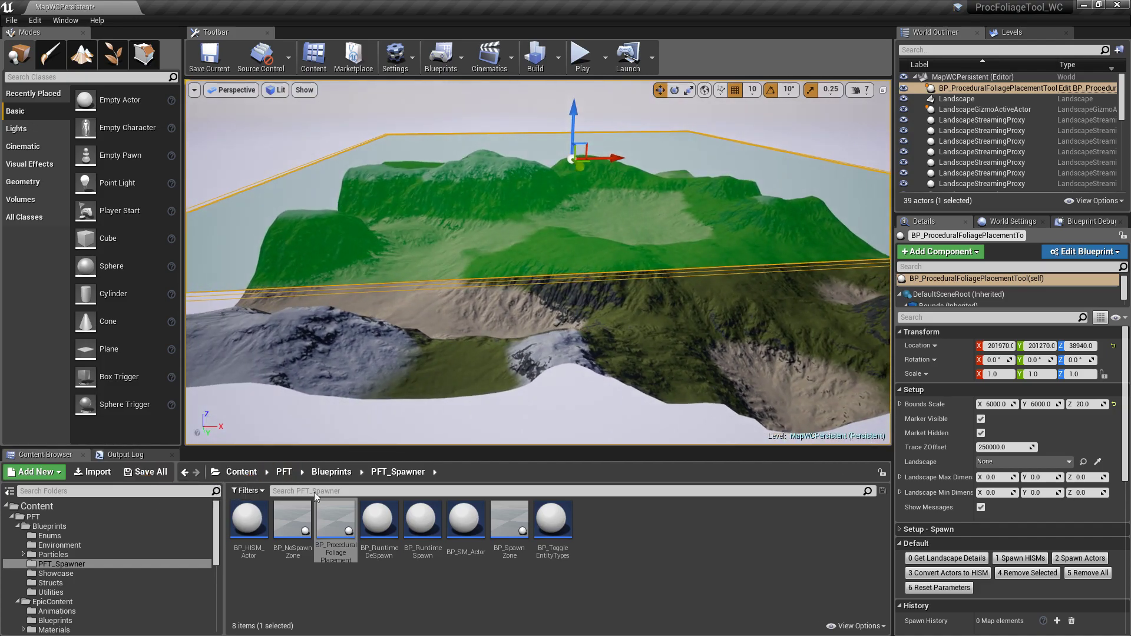
# Add an entry to the placement tool's HISMList and assign SM_PineTree as its static mesh.
pyautogui.click(898, 390)
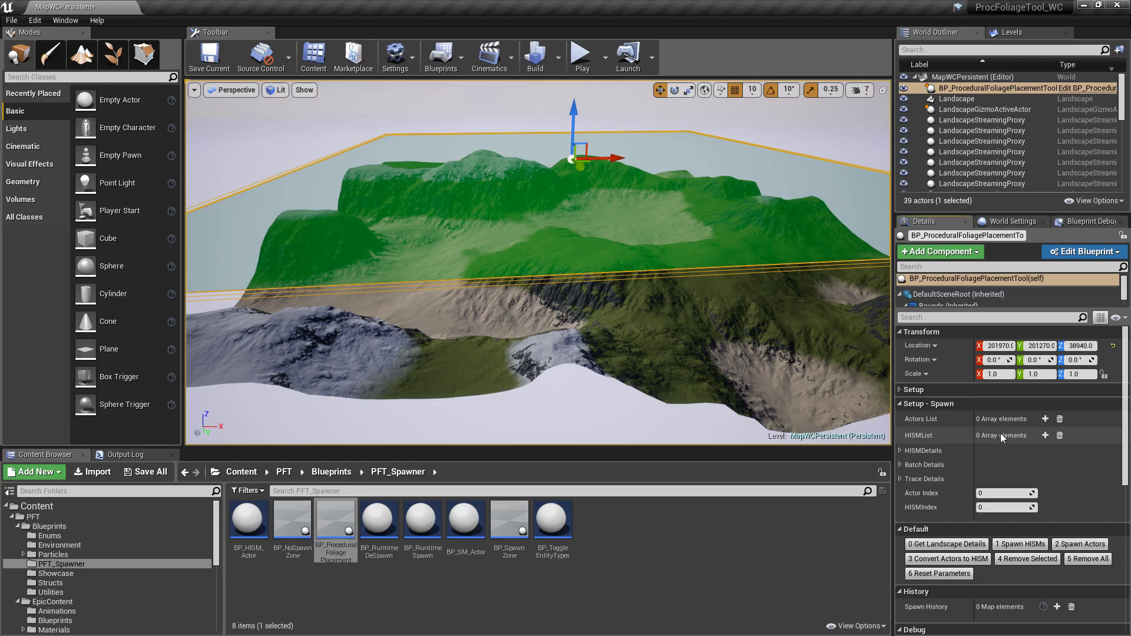
pyautogui.click(1046, 435)
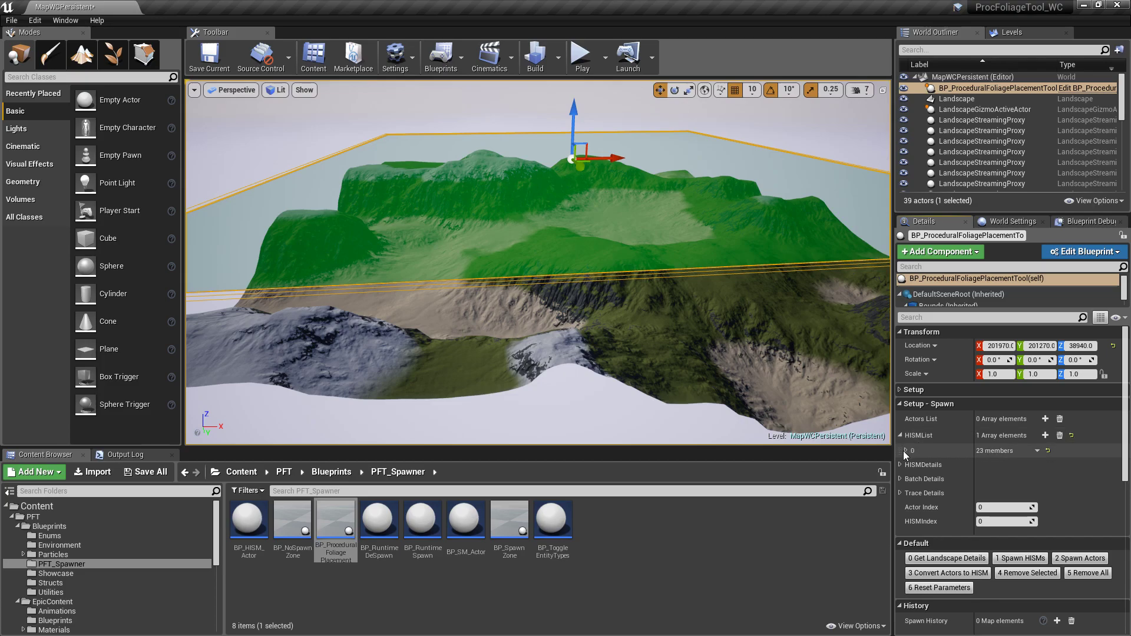
pyautogui.click(906, 451)
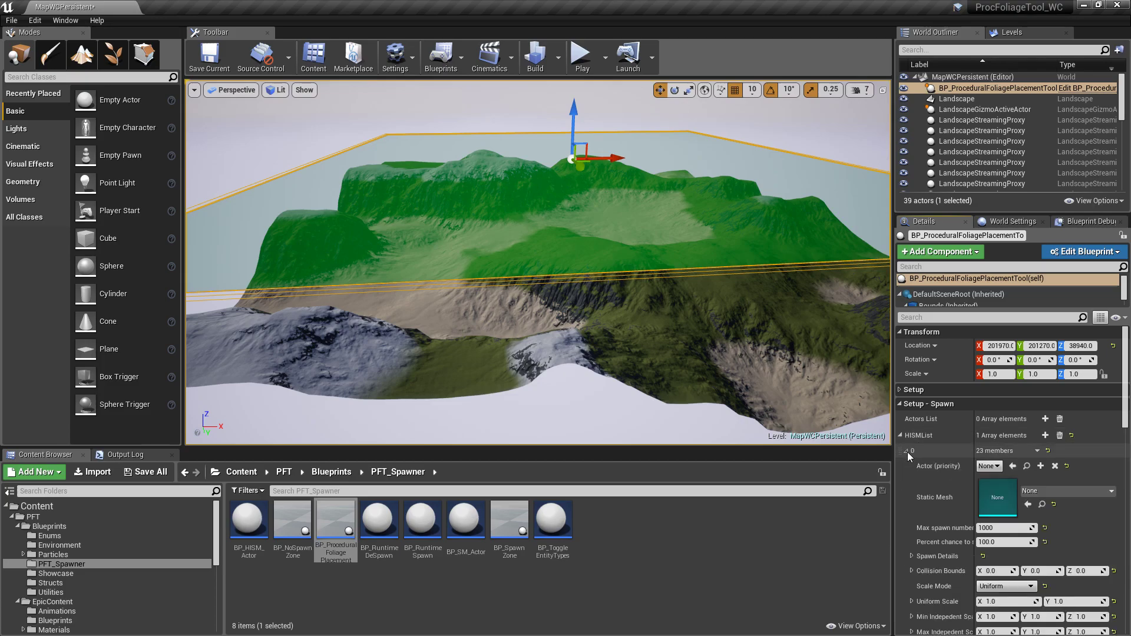
pyautogui.click(1046, 492)
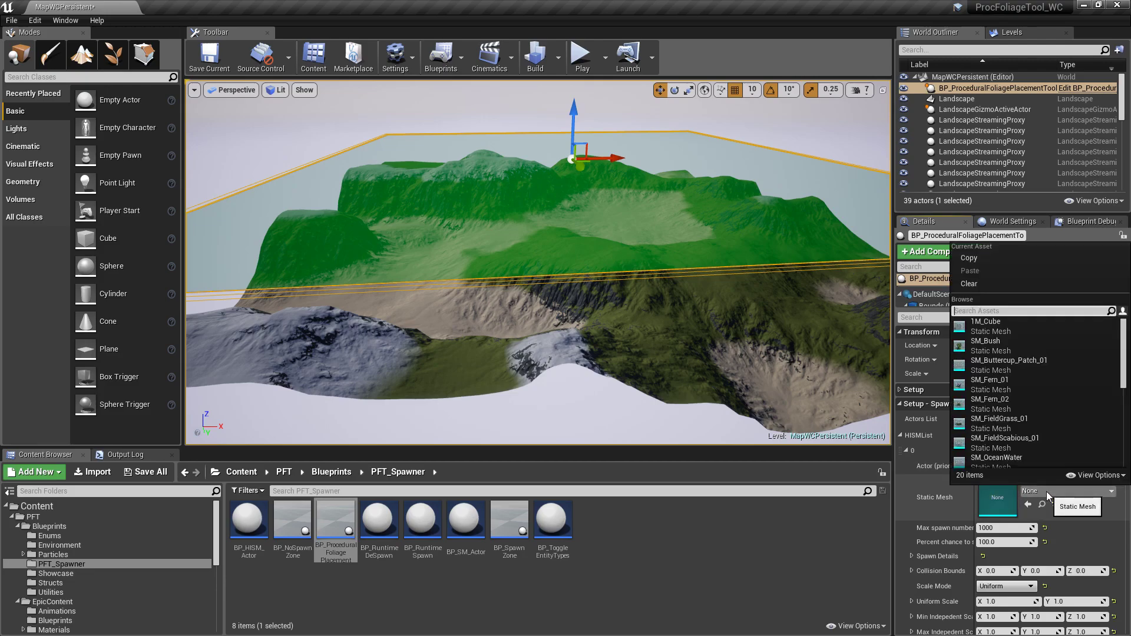
pyautogui.write('pine')
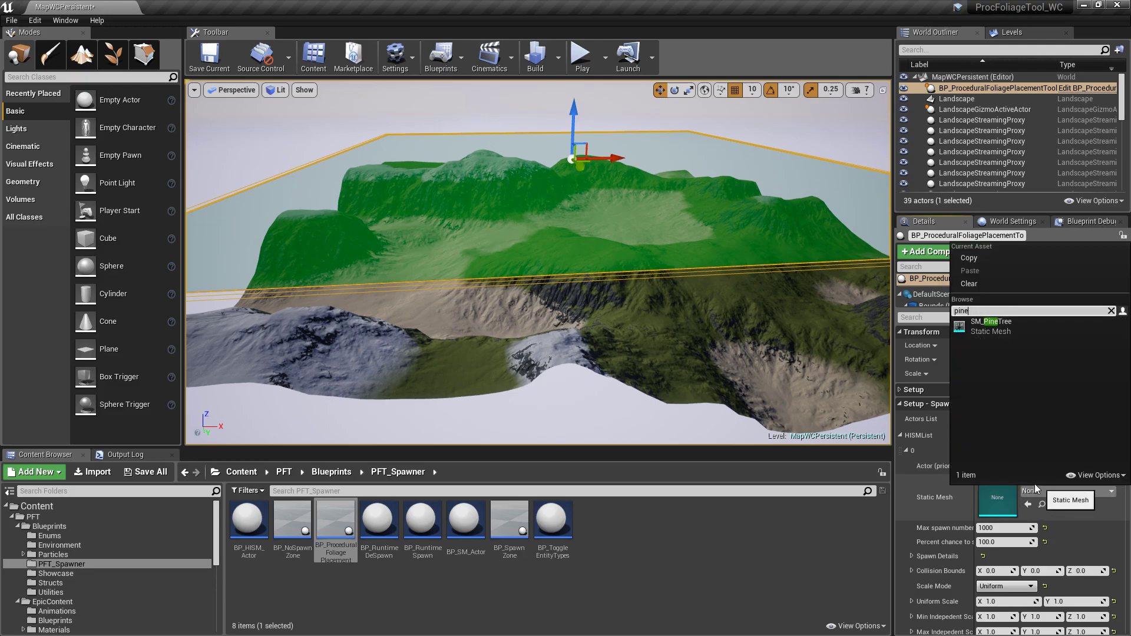
pyautogui.click(991, 326)
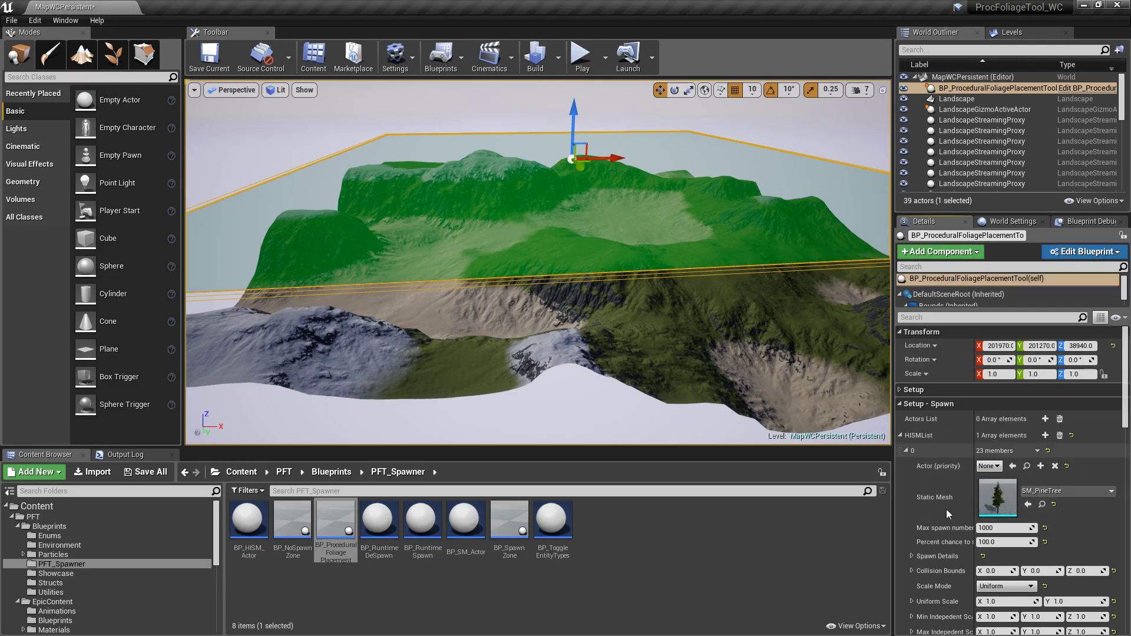
# Look up the pine tree mesh's approximate size and set the entry's Collision Bounds to 470, 454 and 1037.
pyautogui.click(1041, 505)
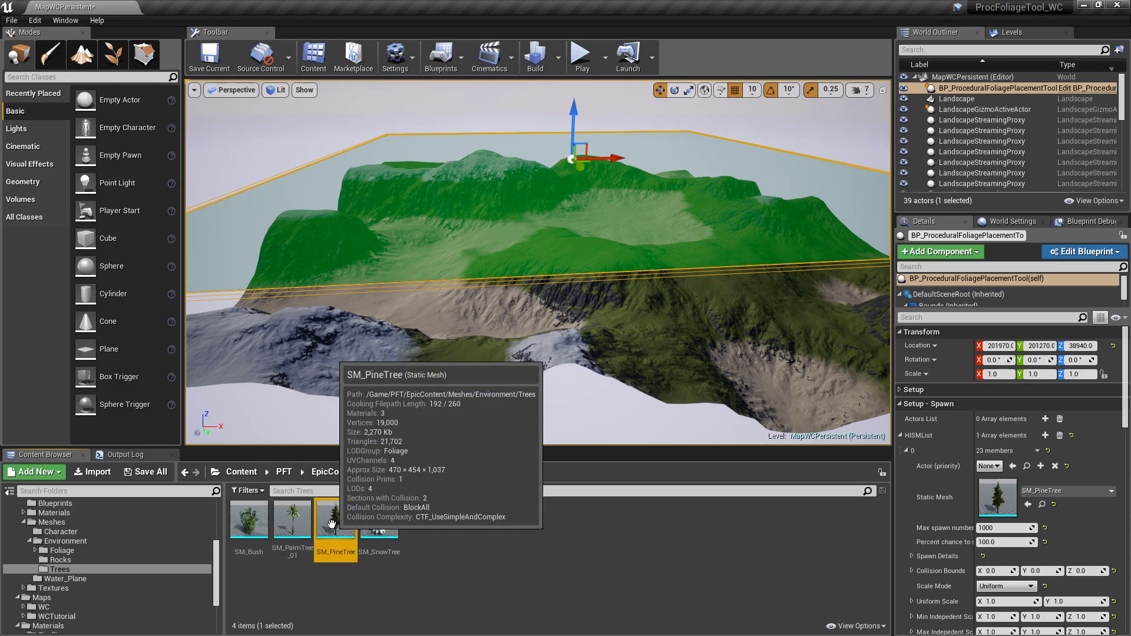
pyautogui.click(995, 571)
pyautogui.write('4700')
pyautogui.press('Tab')
pyautogui.press('Tab')
pyautogui.write('1037')
pyautogui.press('Return')
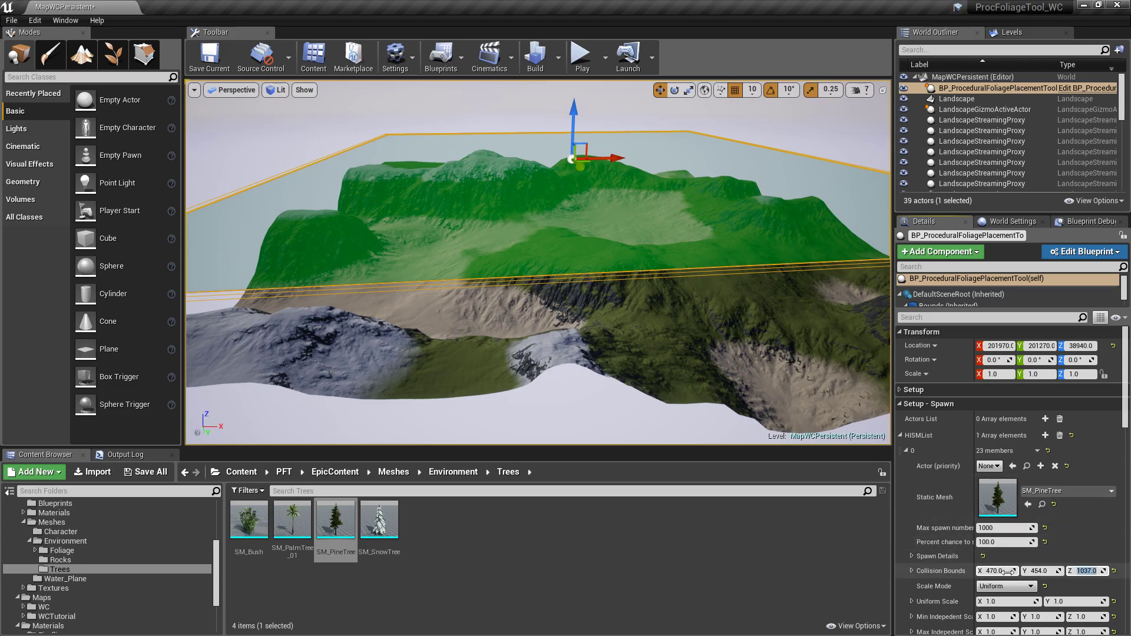
# Set the pine tree entry's max spawn number to 10000 and check its spawn method in the Spawn Details.
pyautogui.moveTo(1126, 391); pyautogui.dragTo(1126, 410)
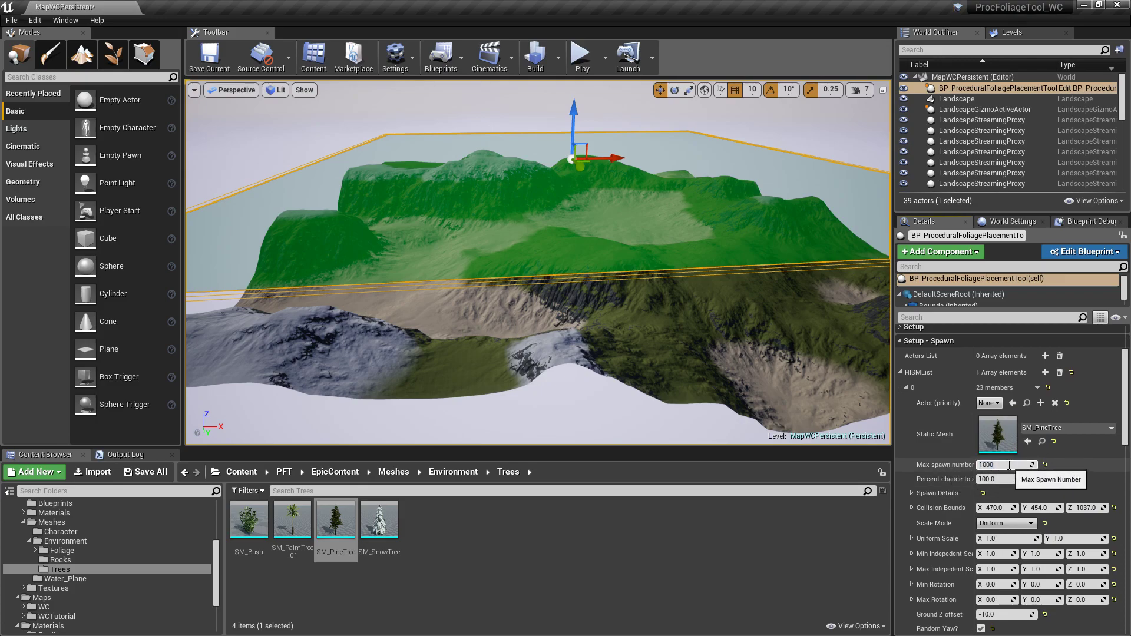
pyautogui.press('Return')
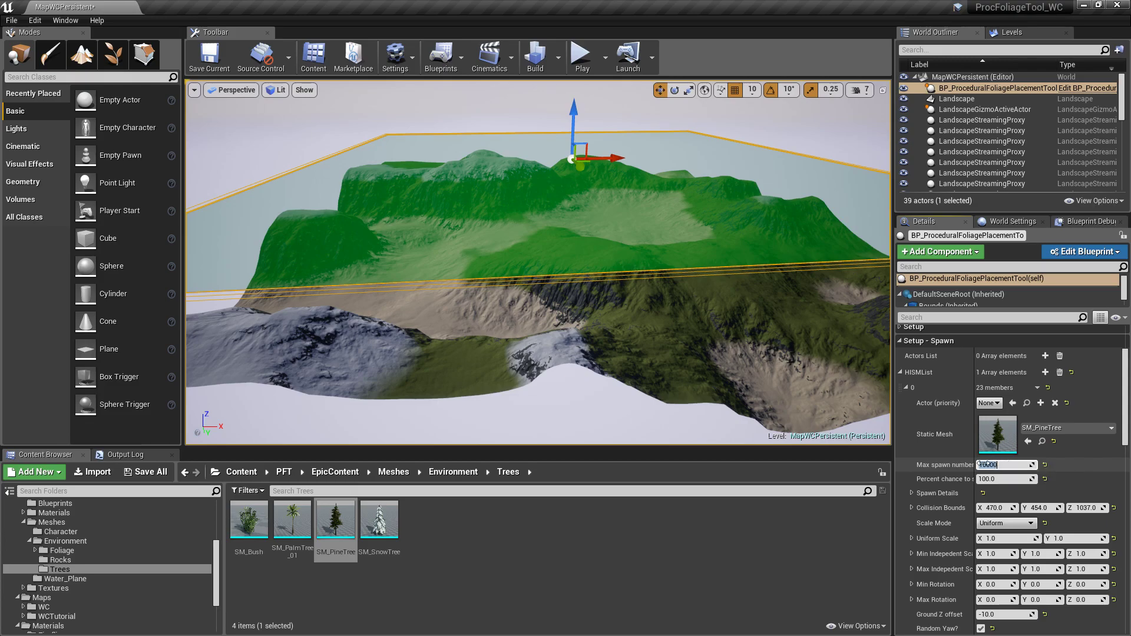
pyautogui.click(974, 480)
pyautogui.moveTo(974, 479); pyautogui.dragTo(1000, 479)
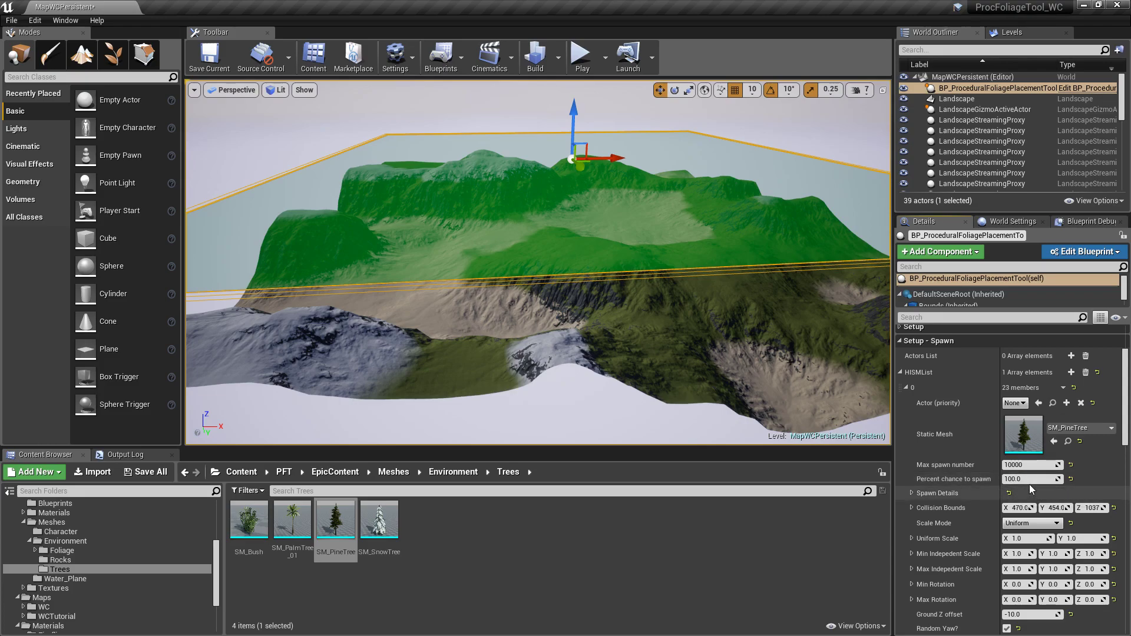
pyautogui.click(911, 493)
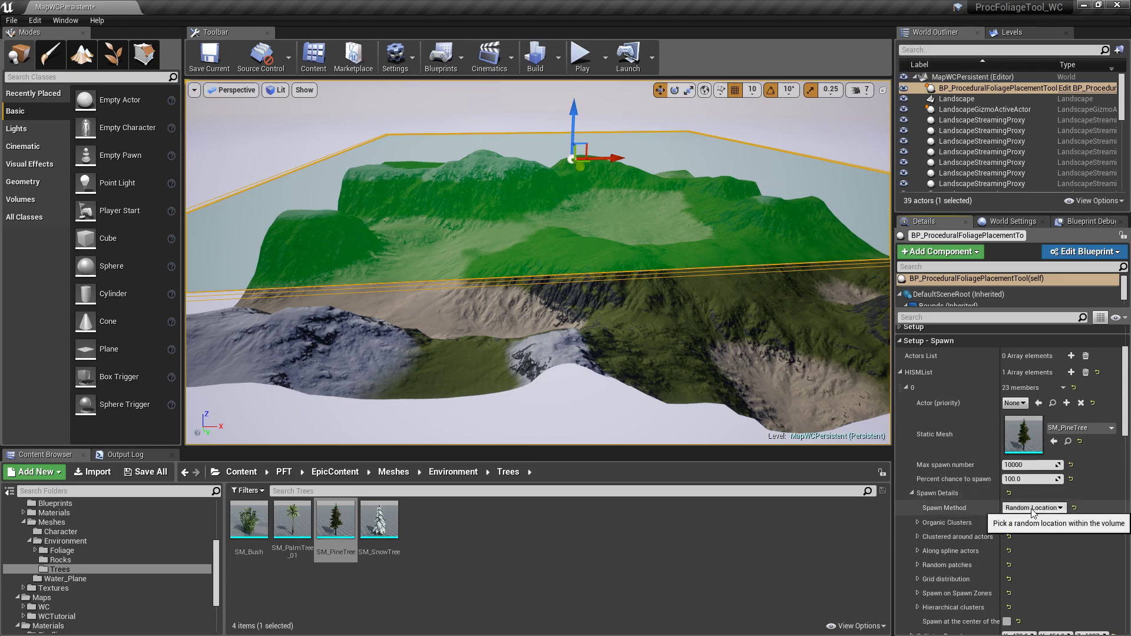
pyautogui.click(914, 493)
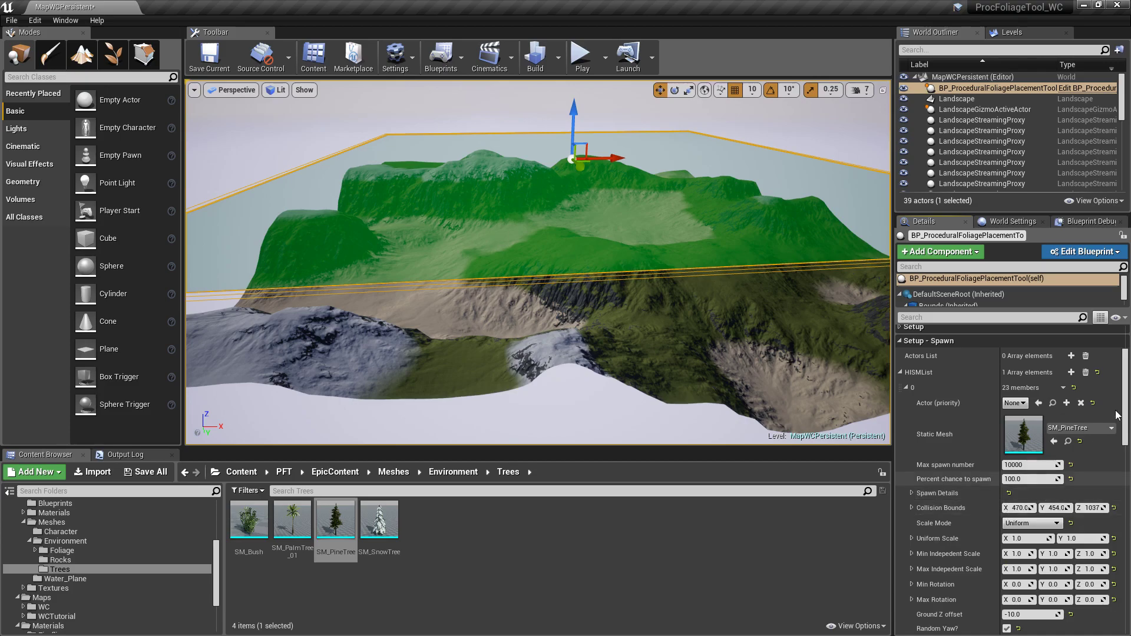
# Set the pine tree entry's Uniform Scale range to 0.8 in X and 1.2 in Y.
pyautogui.moveTo(1126, 386); pyautogui.dragTo(1127, 415)
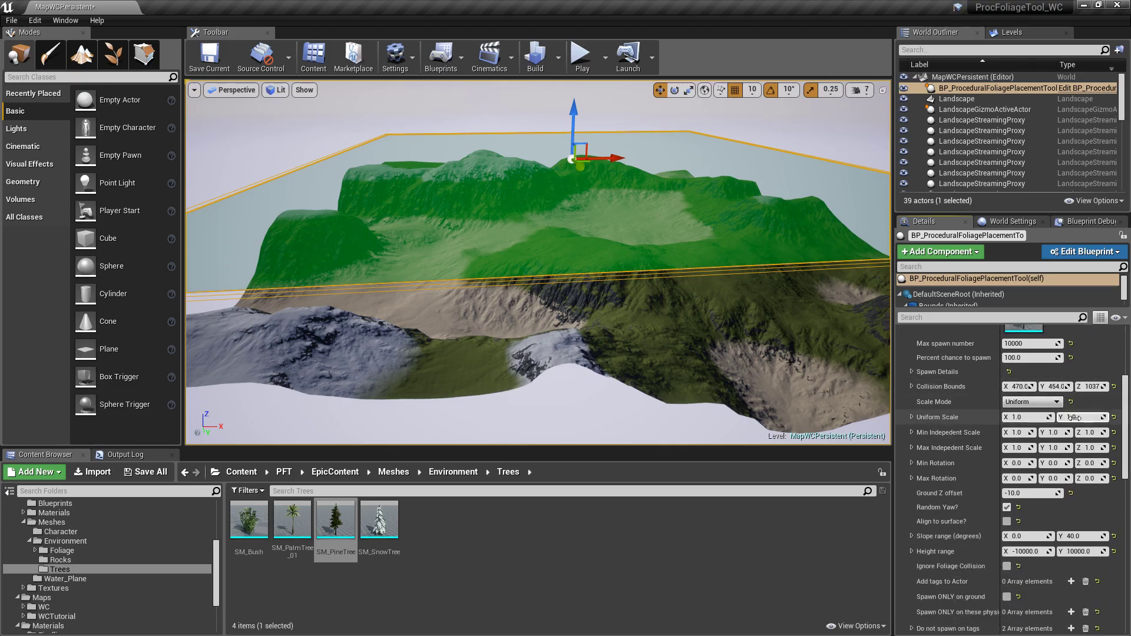
pyautogui.click(1034, 419)
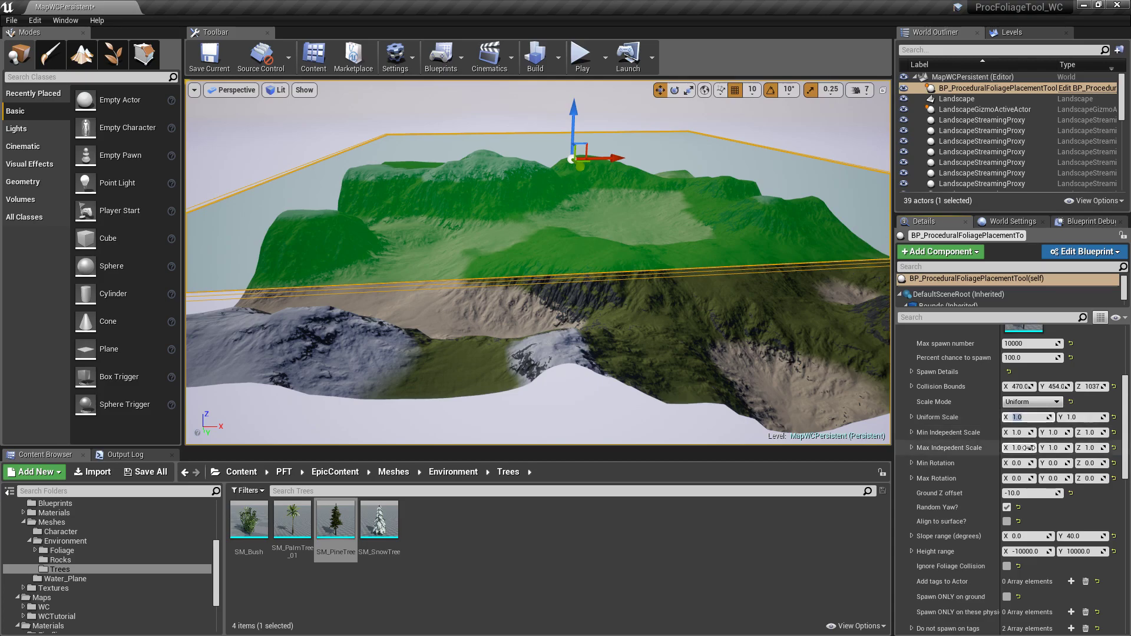
pyautogui.write('0.8')
pyautogui.press('Tab')
pyautogui.write('1')
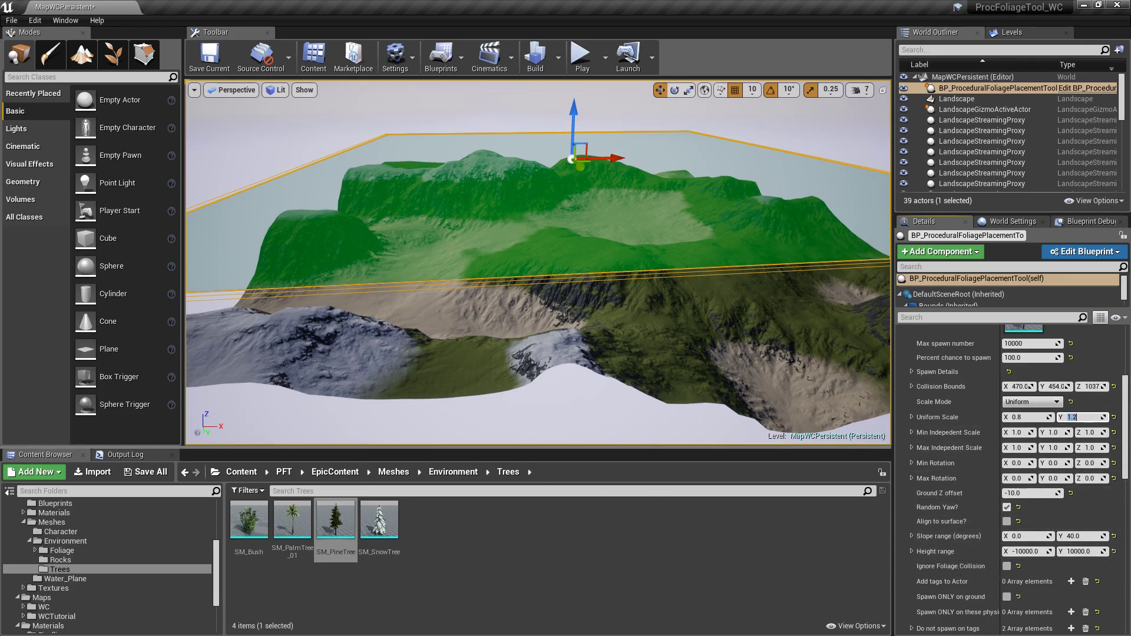
# Open the landscape's material instance M_ProceduralTerrain_Advanced_Standard and check its Sand Start Height and Snow Start Height parameters.
pyautogui.click(420, 354)
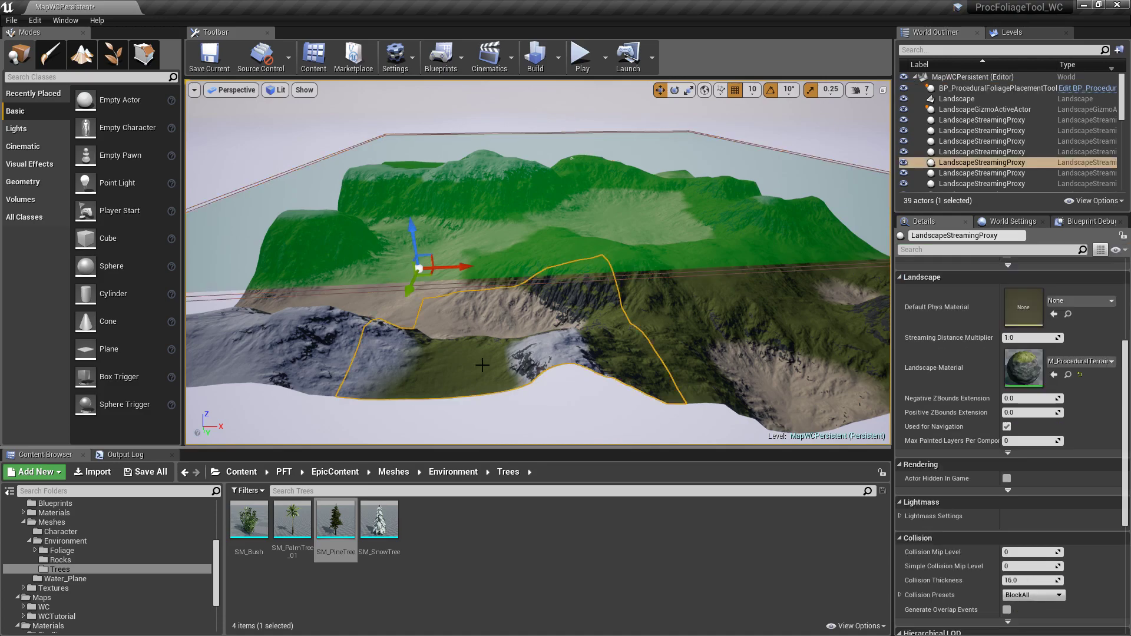
pyautogui.click(1067, 376)
pyautogui.doubleClick(434, 523)
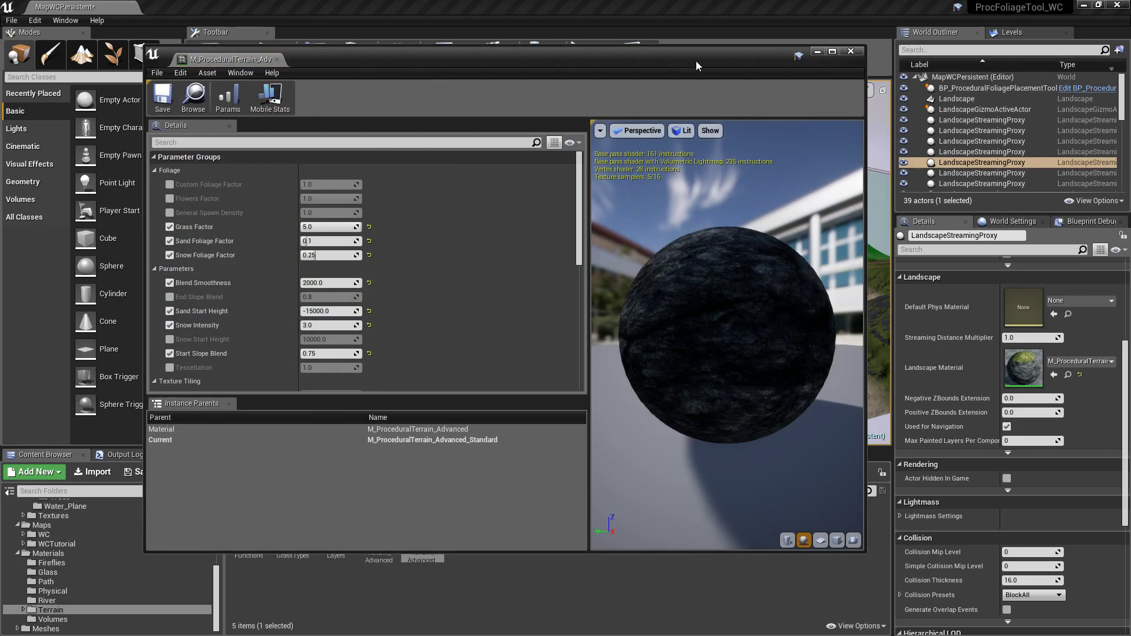
pyautogui.moveTo(698, 66); pyautogui.dragTo(696, 44)
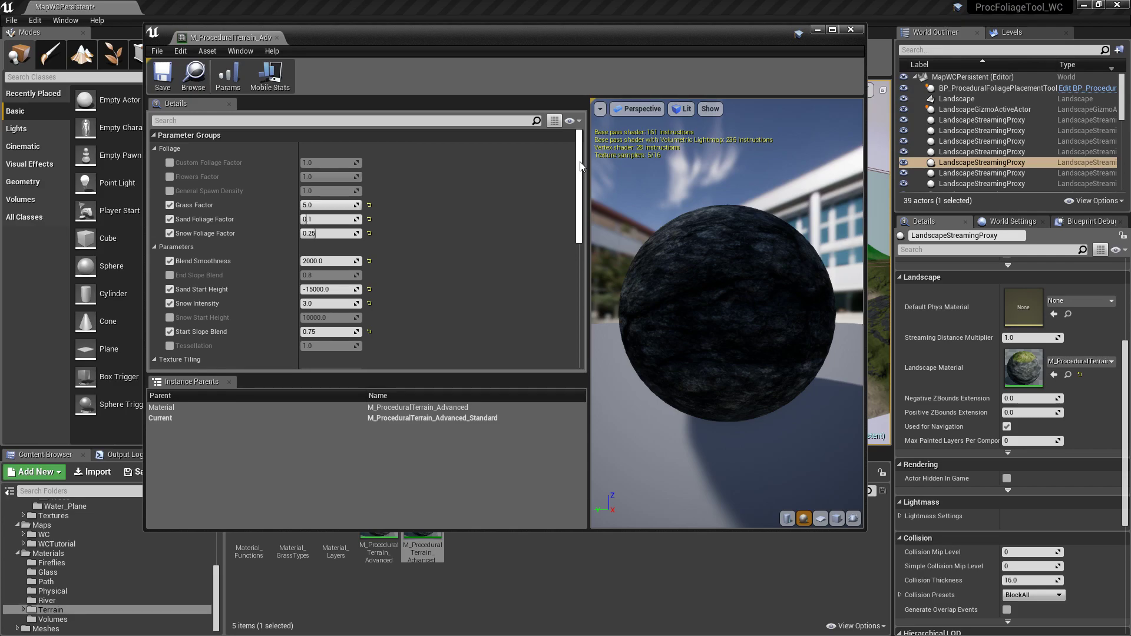
pyautogui.scroll(-3, 438, 217)
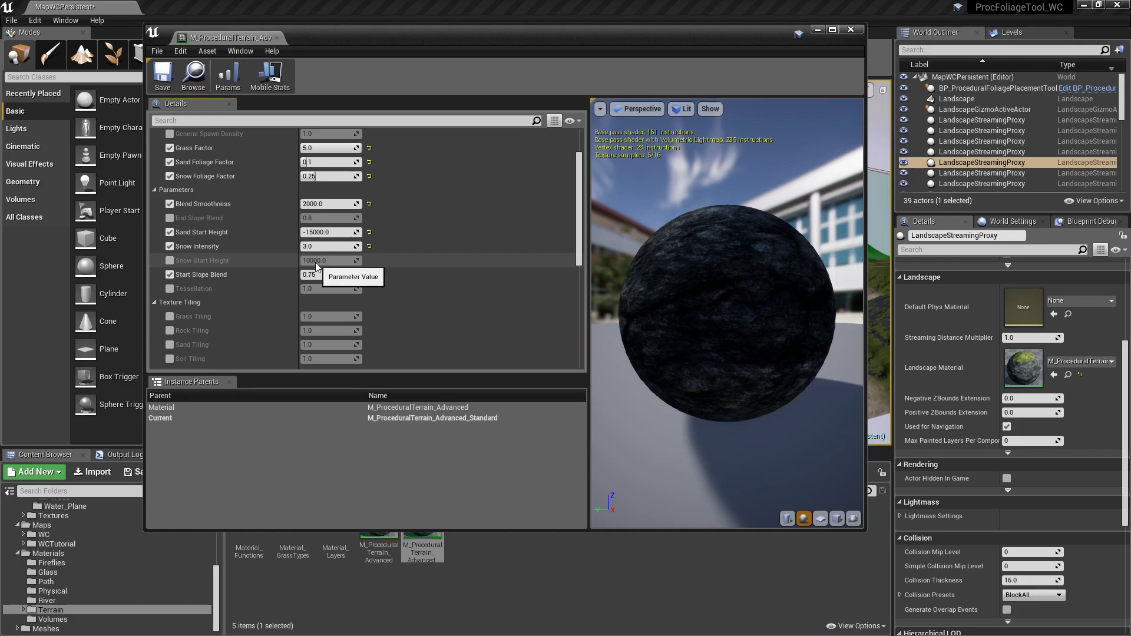
pyautogui.moveTo(582, 38); pyautogui.dragTo(1, 112)
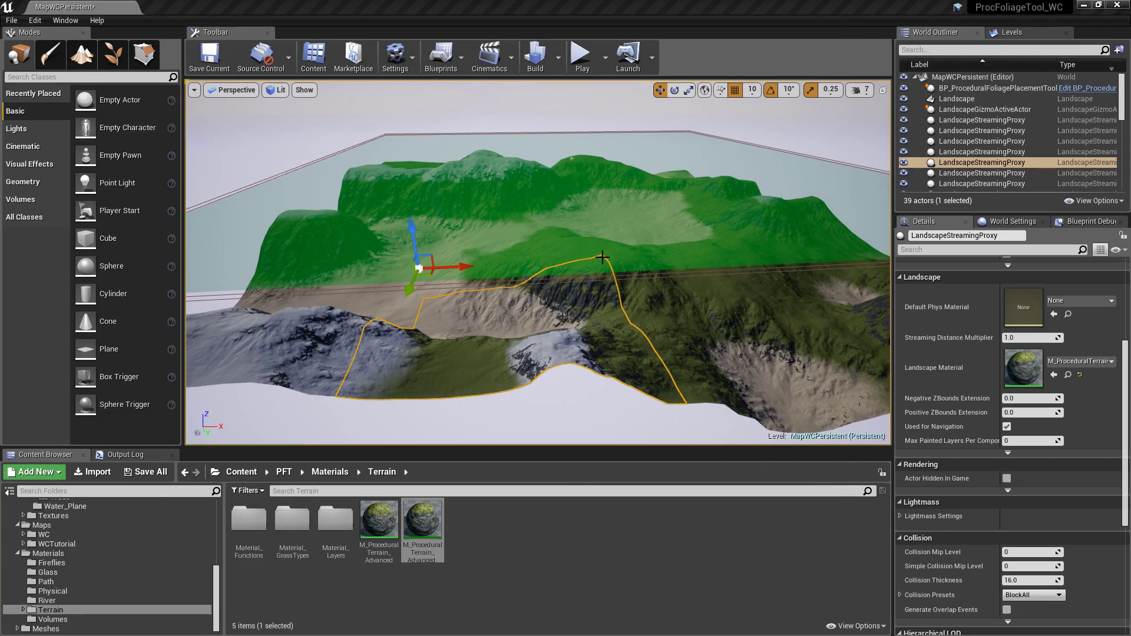
# Reselect the foliage placement tool and set the lower limit of the pine tree entry's Height range to -15000.
pyautogui.click(582, 207)
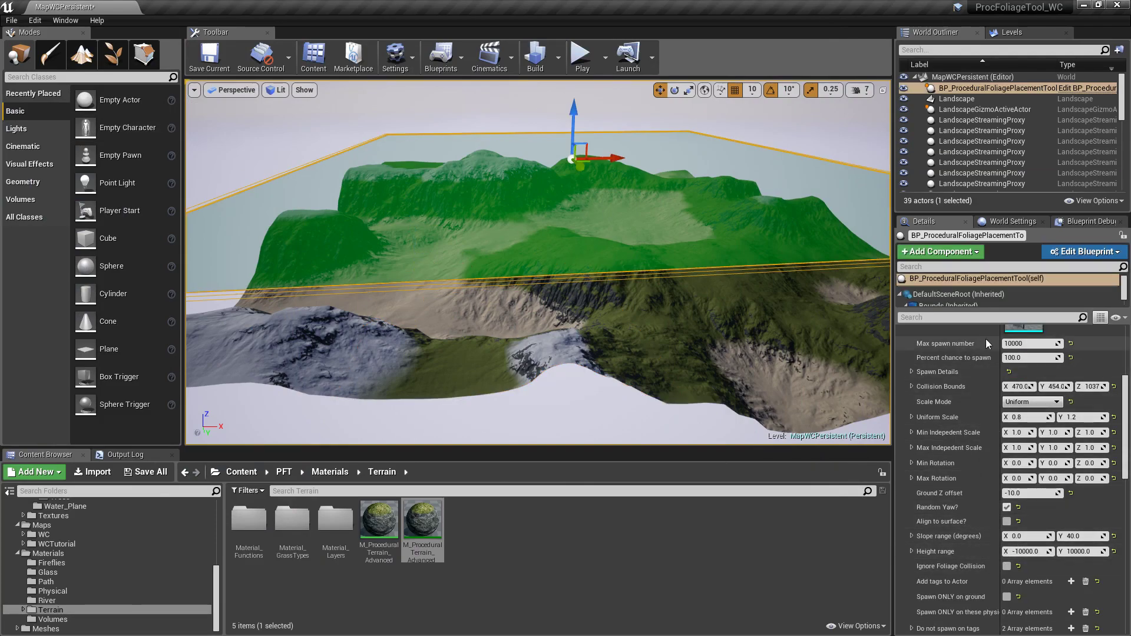
pyautogui.click(1023, 551)
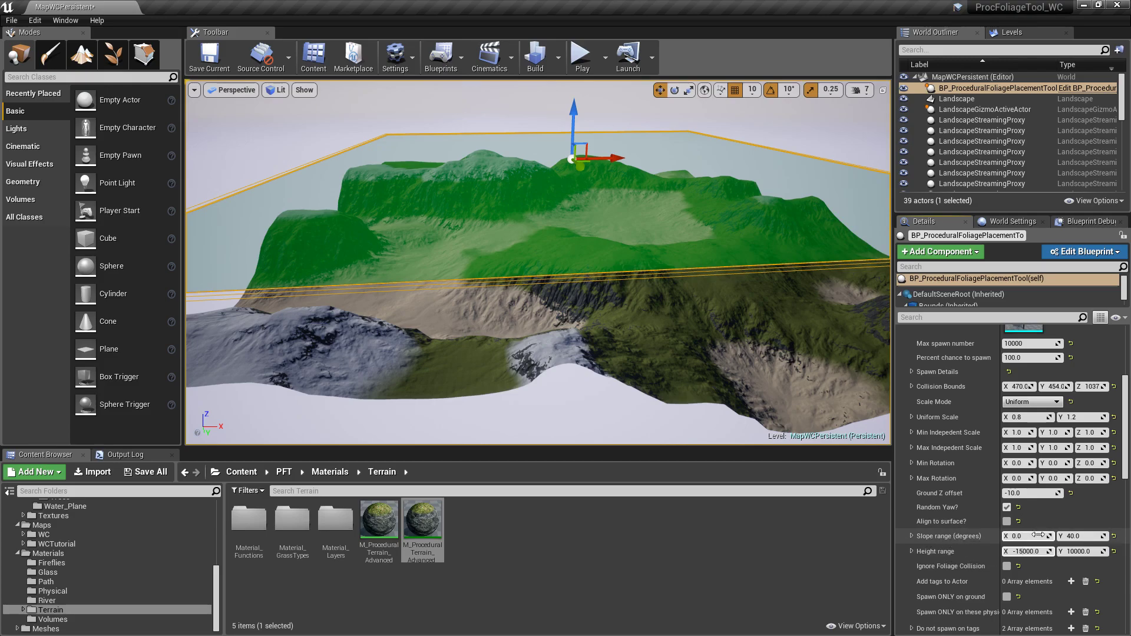
pyautogui.scroll(3, 963, 497)
pyautogui.click(907, 343)
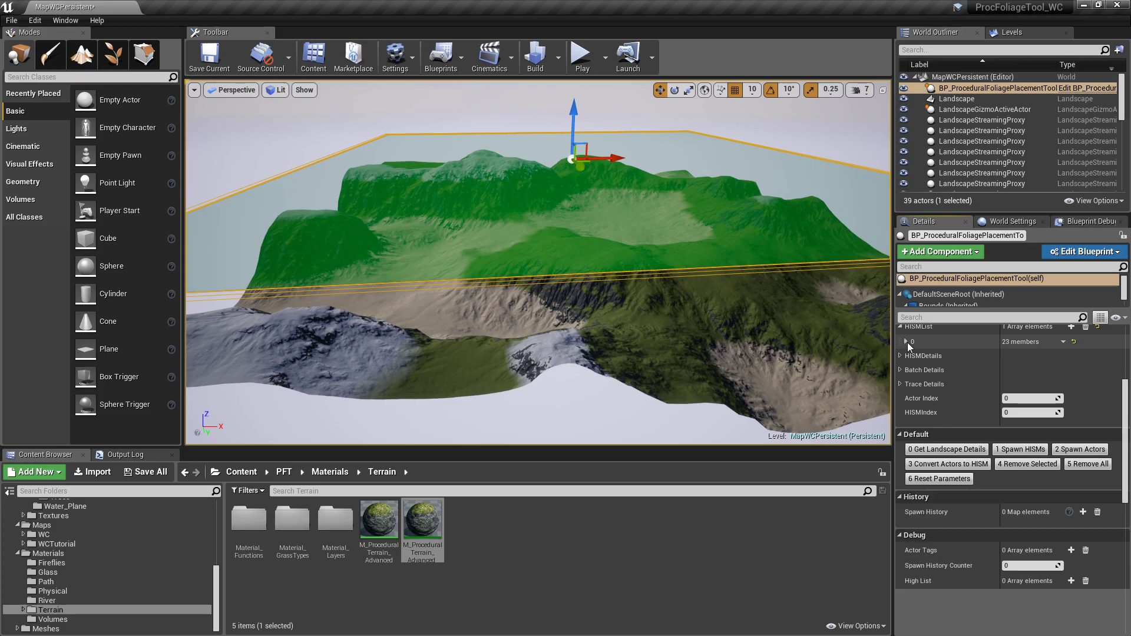
# Add a second HISMList entry and assign SM_SnowTree from the Trees folder as its static mesh.
pyautogui.scroll(2, 953, 427)
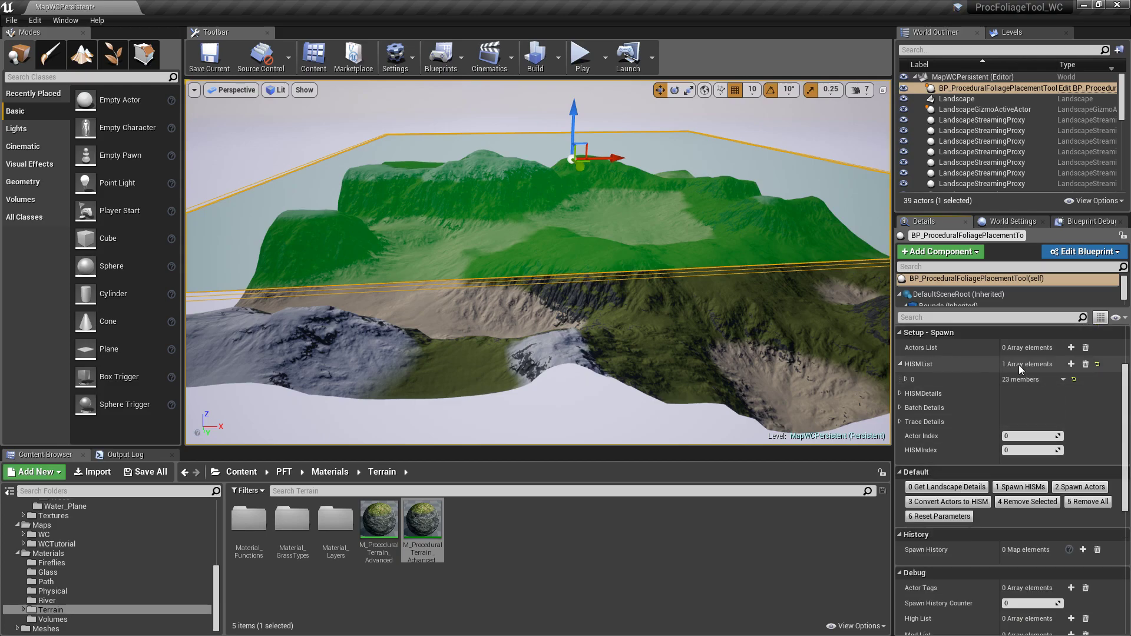
pyautogui.click(1071, 365)
pyautogui.click(907, 393)
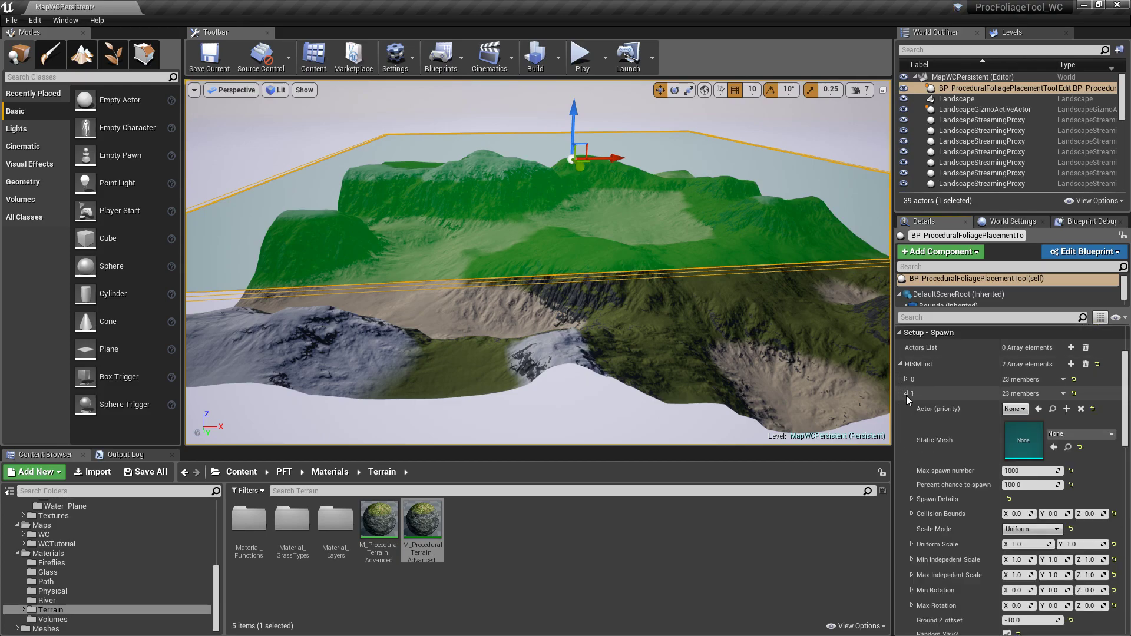
pyautogui.click(1068, 436)
pyautogui.write('pine')
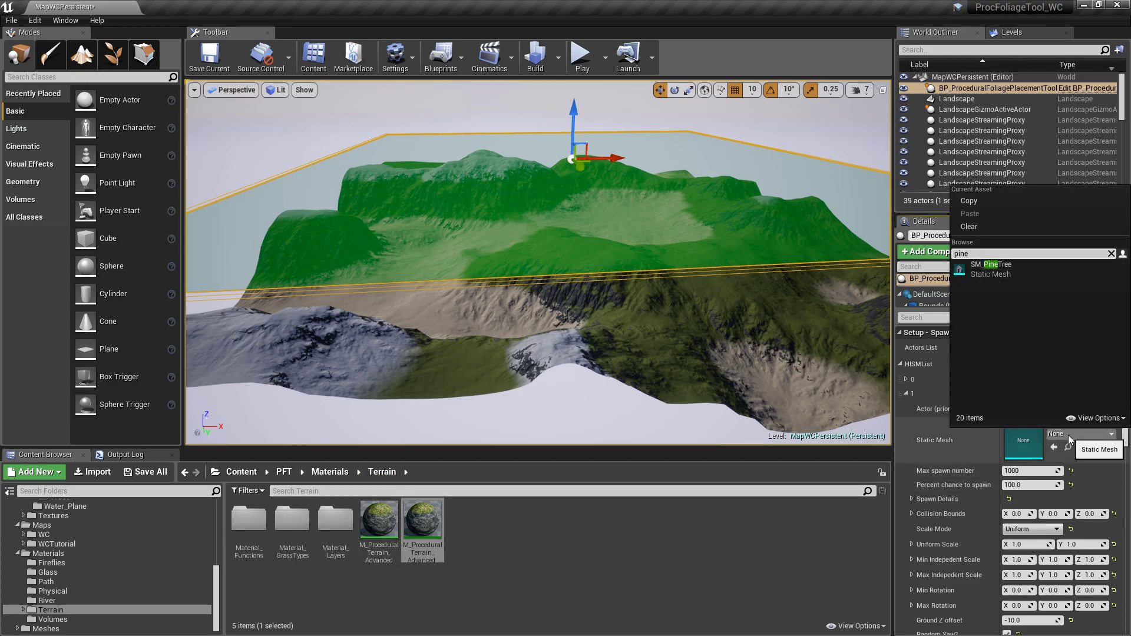
pyautogui.click(1027, 270)
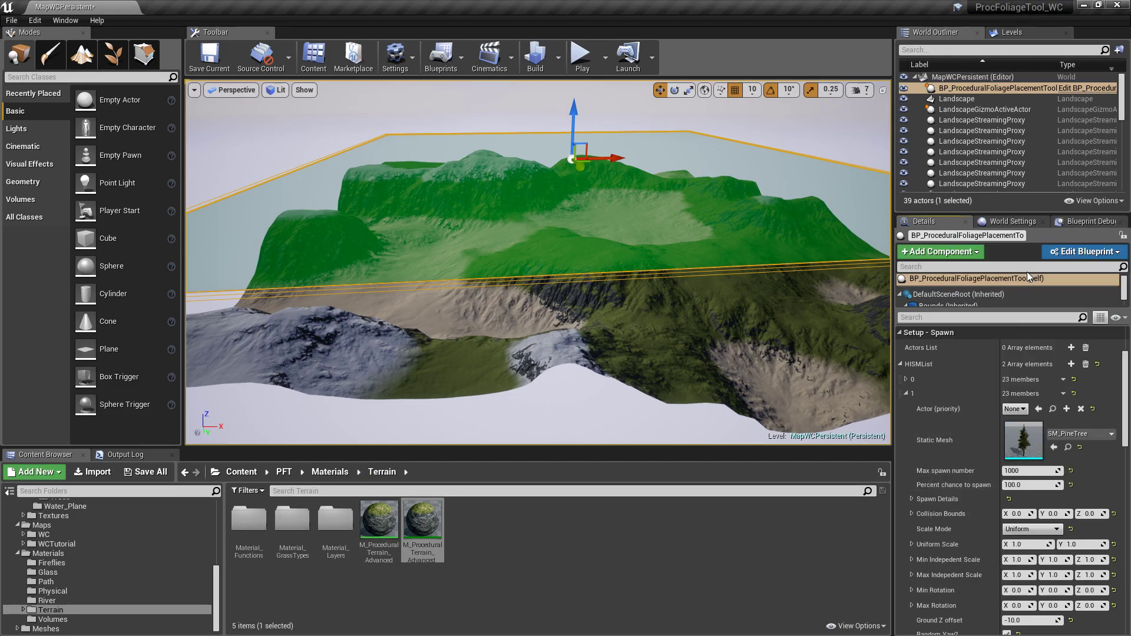
pyautogui.click(1069, 447)
pyautogui.click(380, 529)
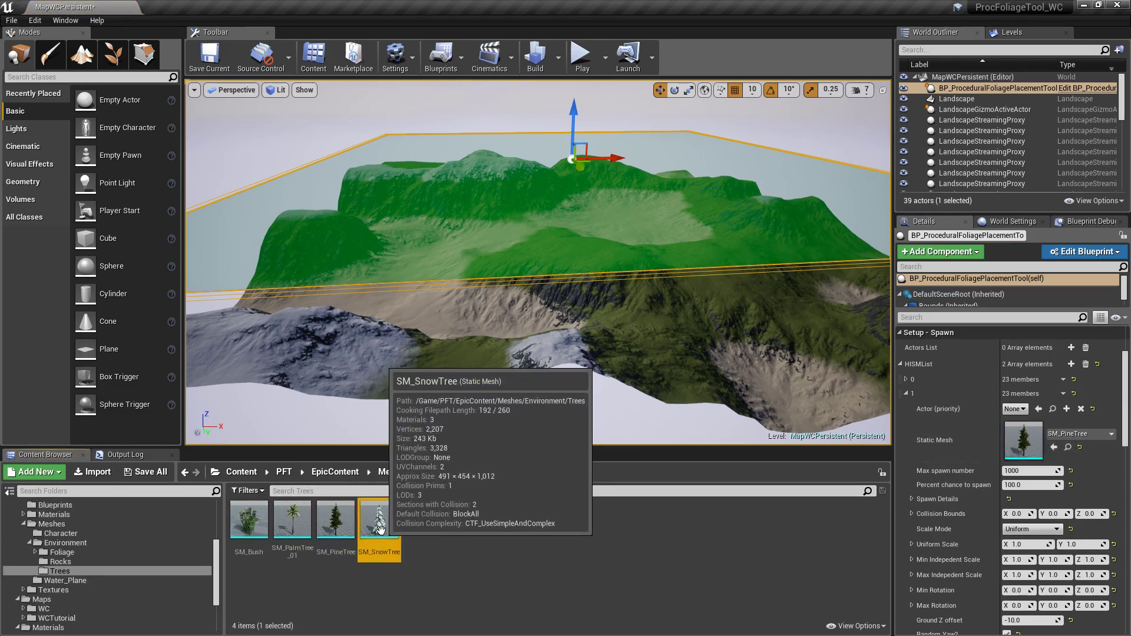
pyautogui.click(1053, 447)
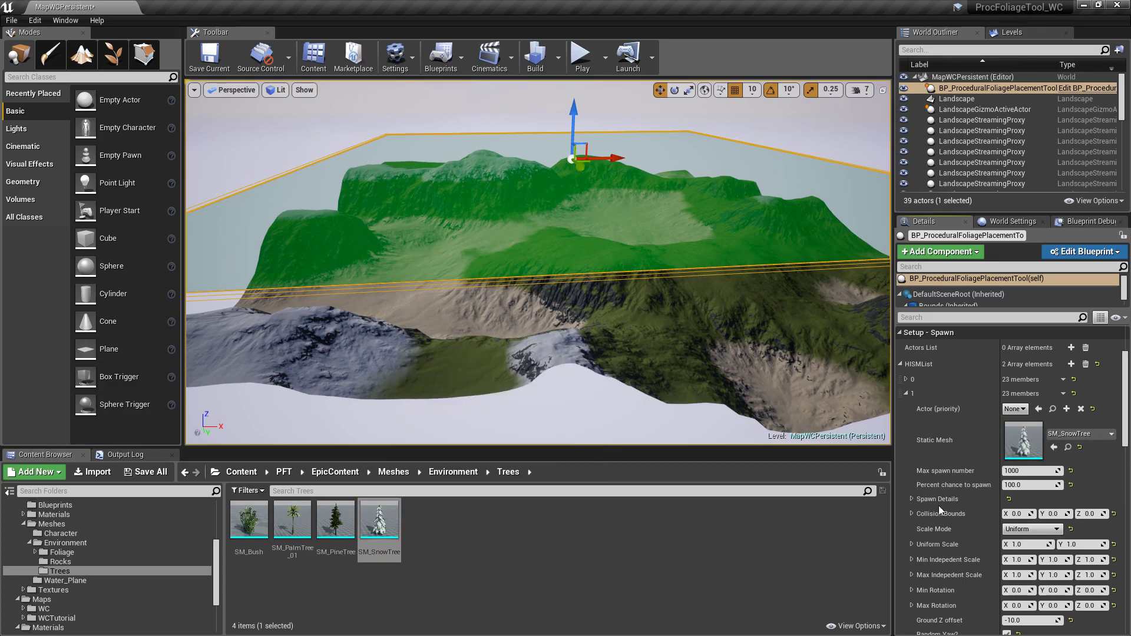
# Set the snow tree entry's Collision Bounds to 491, 454 and 1012.
pyautogui.click(1019, 515)
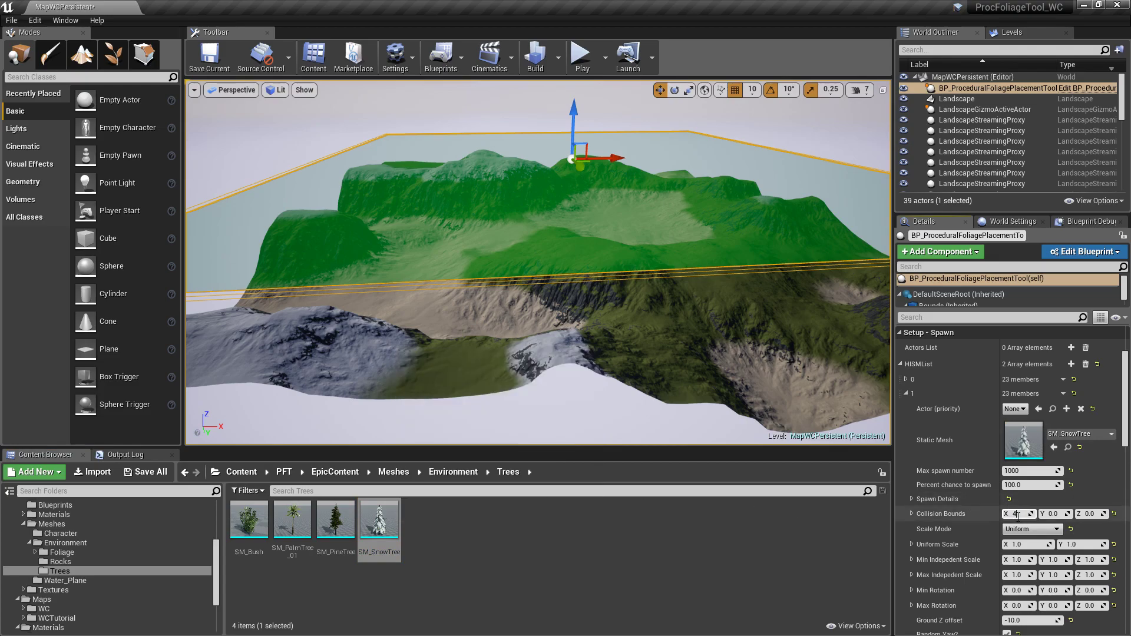
pyautogui.write('491')
pyautogui.press('Tab')
pyautogui.press('Tab')
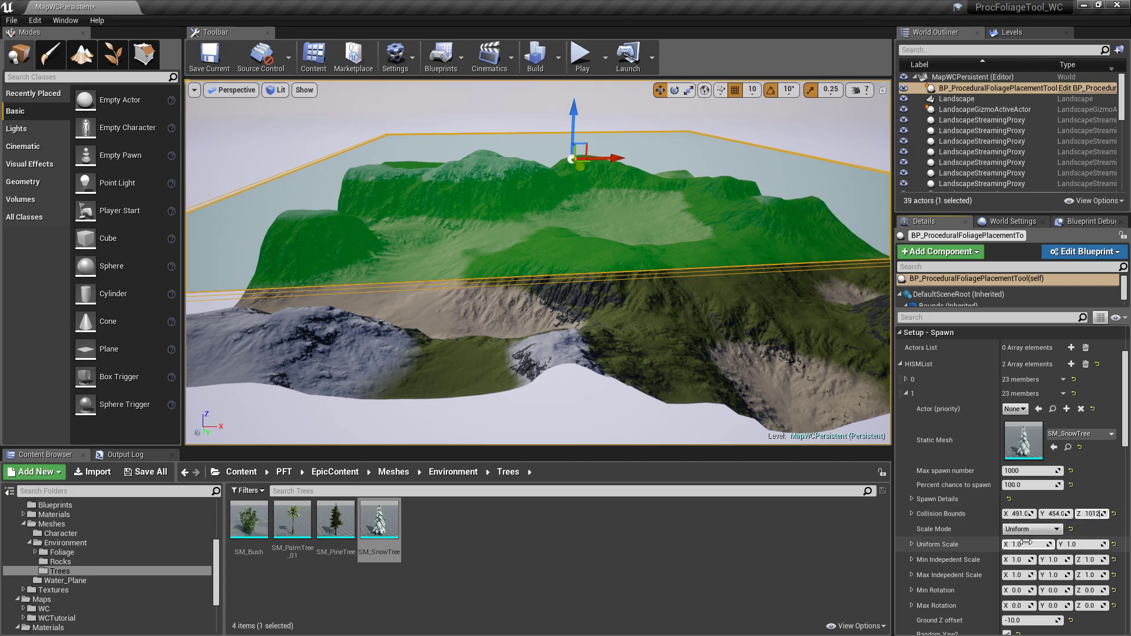
# Set the snow tree entry's Uniform Scale range to 0.8 in X and 1.2 in Y.
pyautogui.click(1019, 545)
pyautogui.press('Tab')
pyautogui.write('1')
pyautogui.scroll(-3, 986, 488)
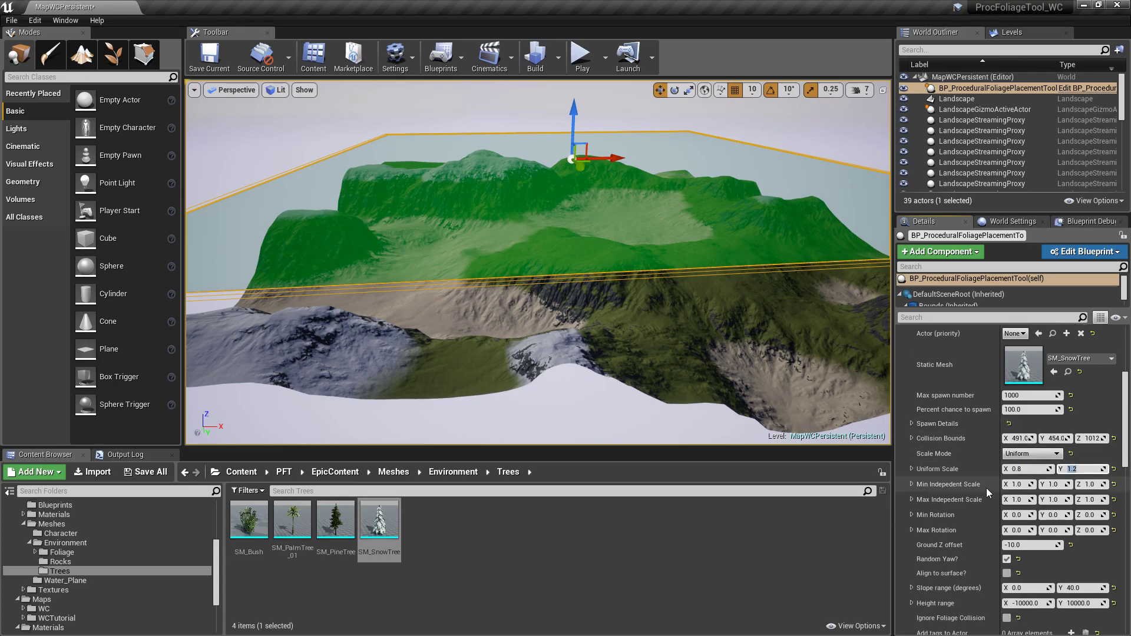
# Set the snow tree entry's Height range to 10000 in X and 80000 in Y, and check it against the terrain material's Snow Start Height.
pyautogui.scroll(-2, 986, 487)
pyautogui.click(1021, 566)
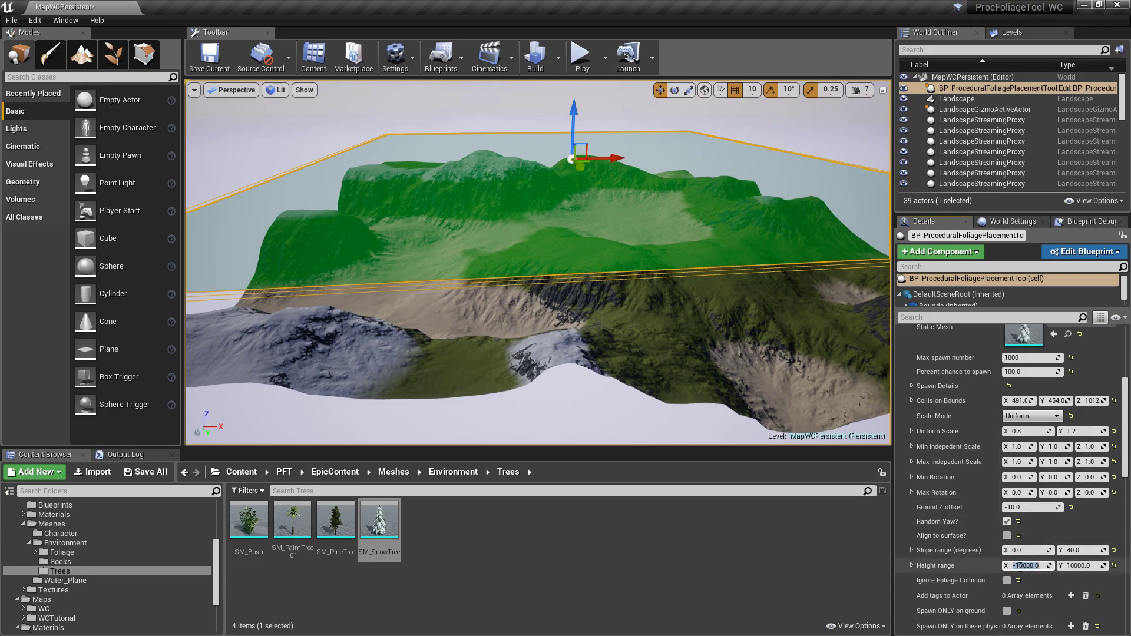
pyautogui.click(1017, 565)
pyautogui.press('BackSpace')
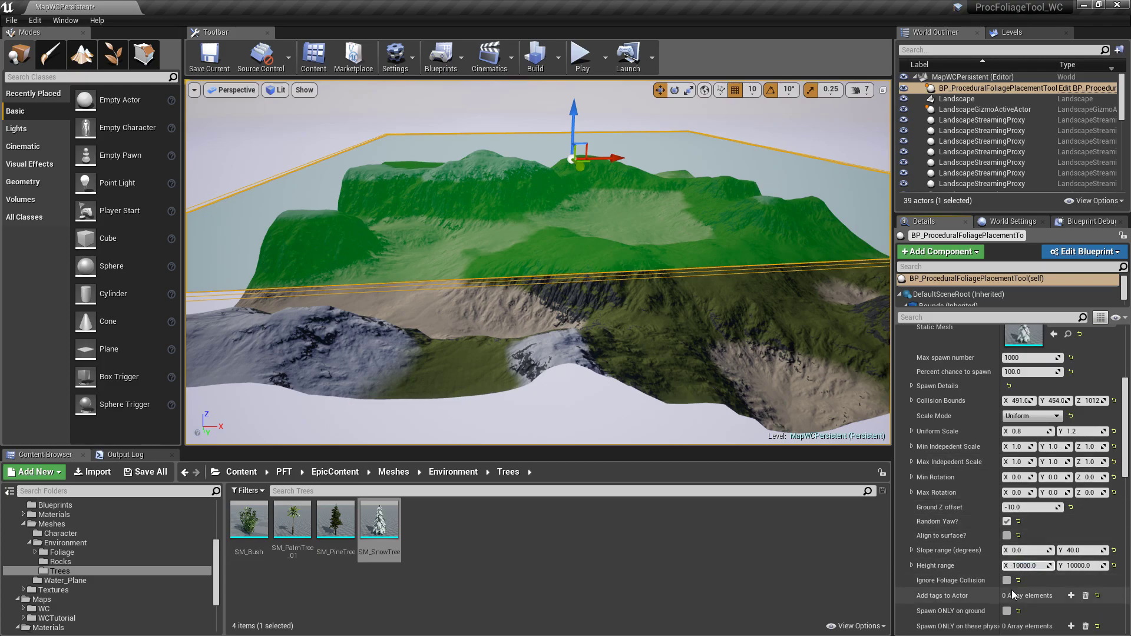
pyautogui.click(1078, 566)
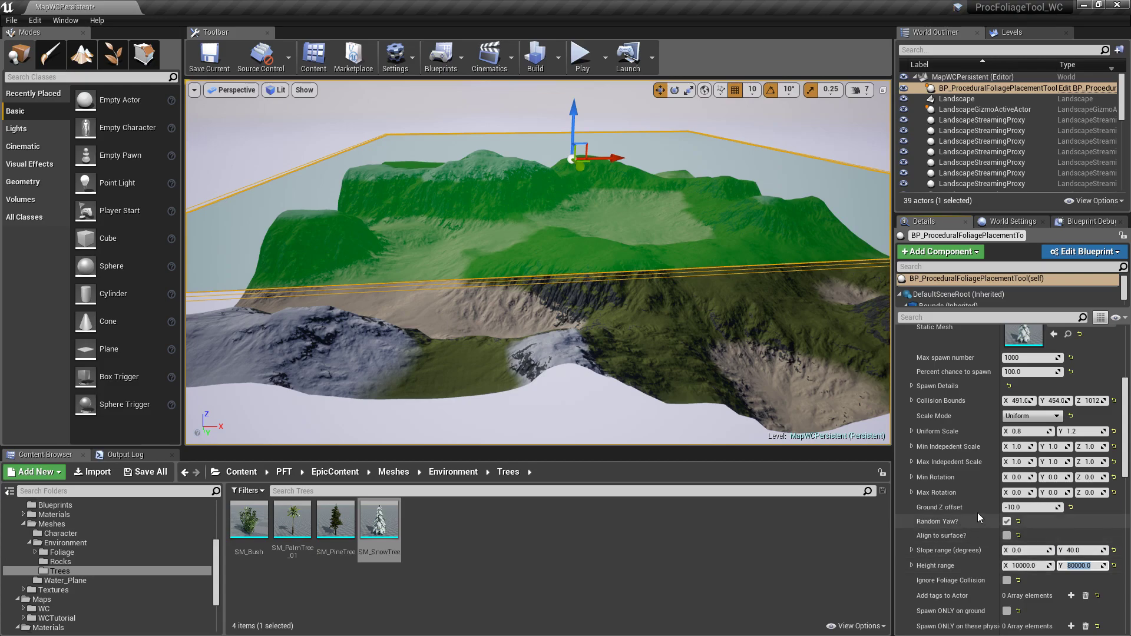
pyautogui.moveTo(0, 113); pyautogui.dragTo(440, 82)
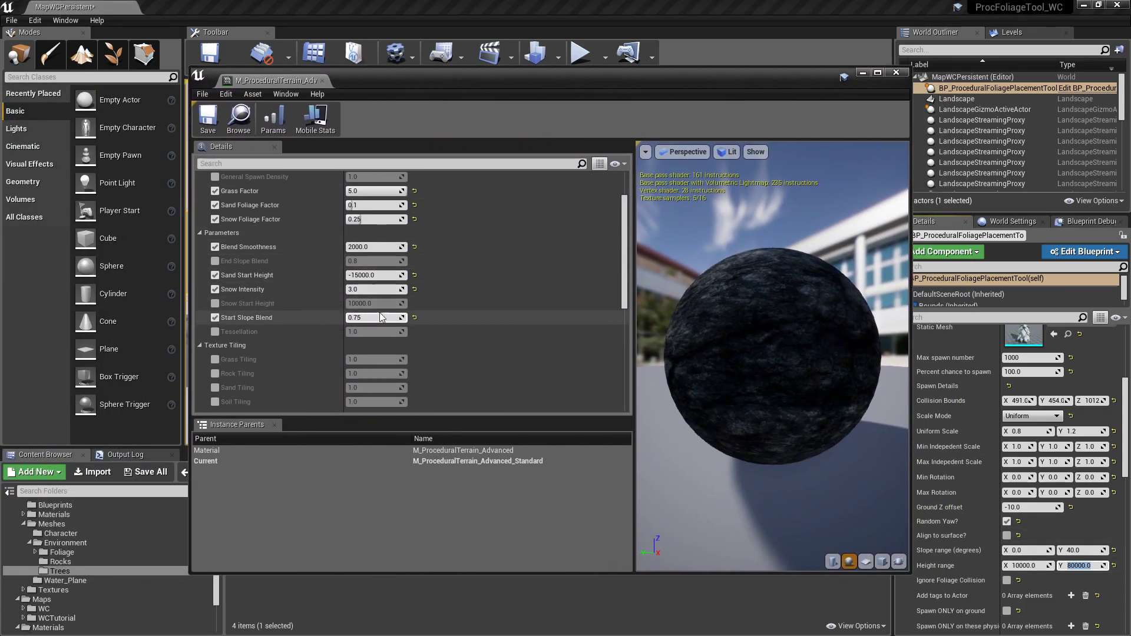
pyautogui.moveTo(764, 76); pyautogui.dragTo(0, 127)
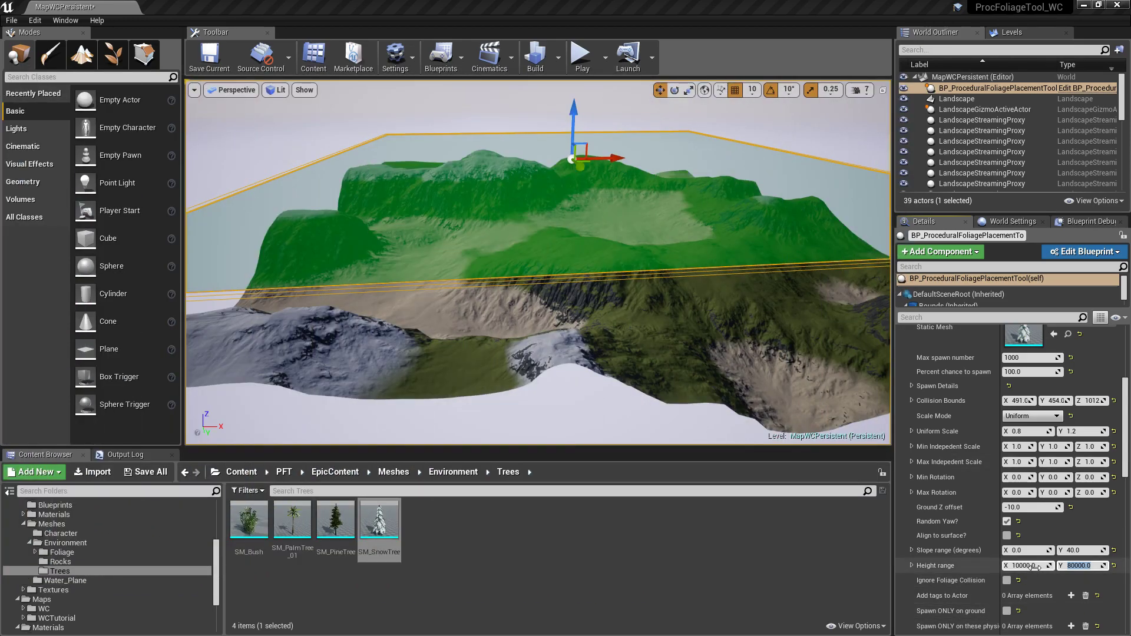
# Add a third HISMList entry and assign SM_PalmTree_01 from the Trees folder as its static mesh.
pyautogui.scroll(4, 953, 391)
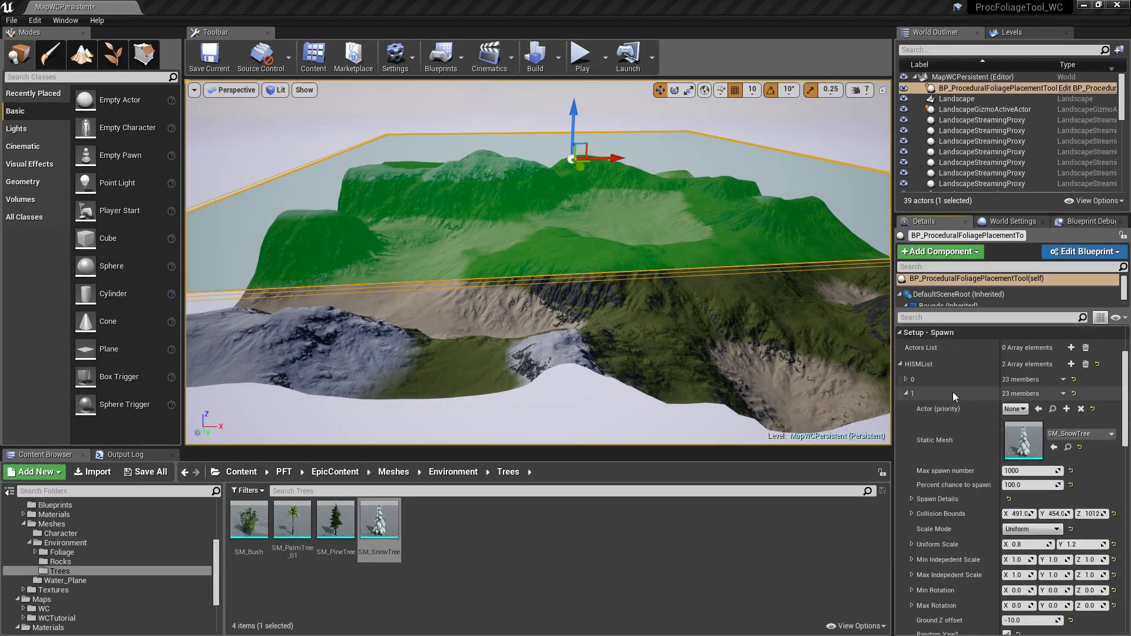
pyautogui.click(907, 394)
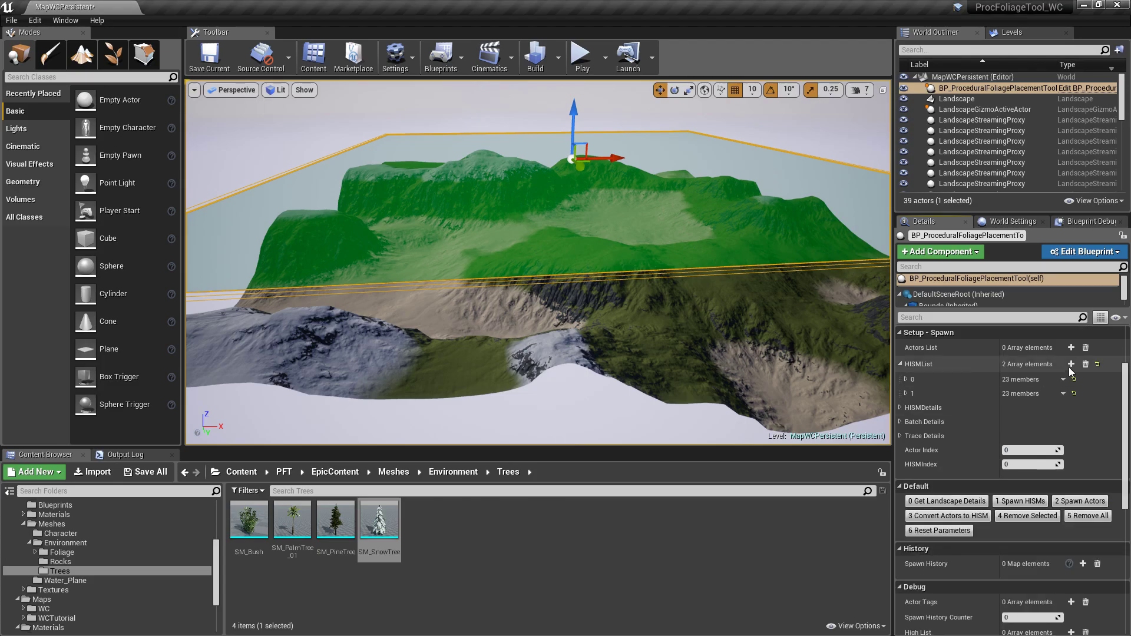
pyautogui.click(1071, 364)
pyautogui.click(906, 407)
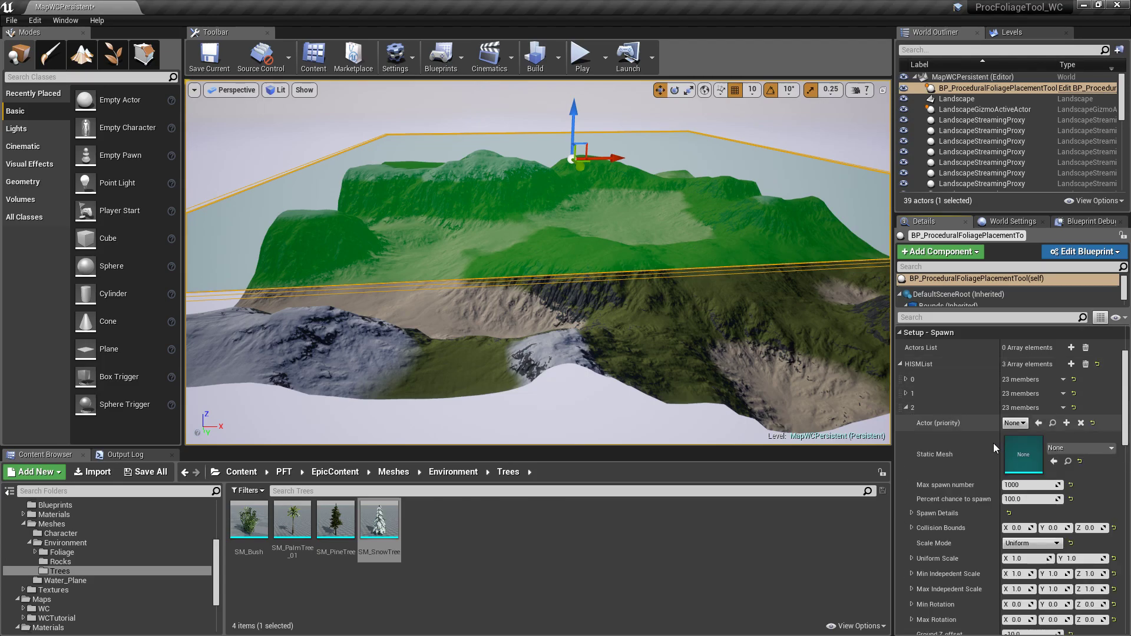
pyautogui.click(293, 518)
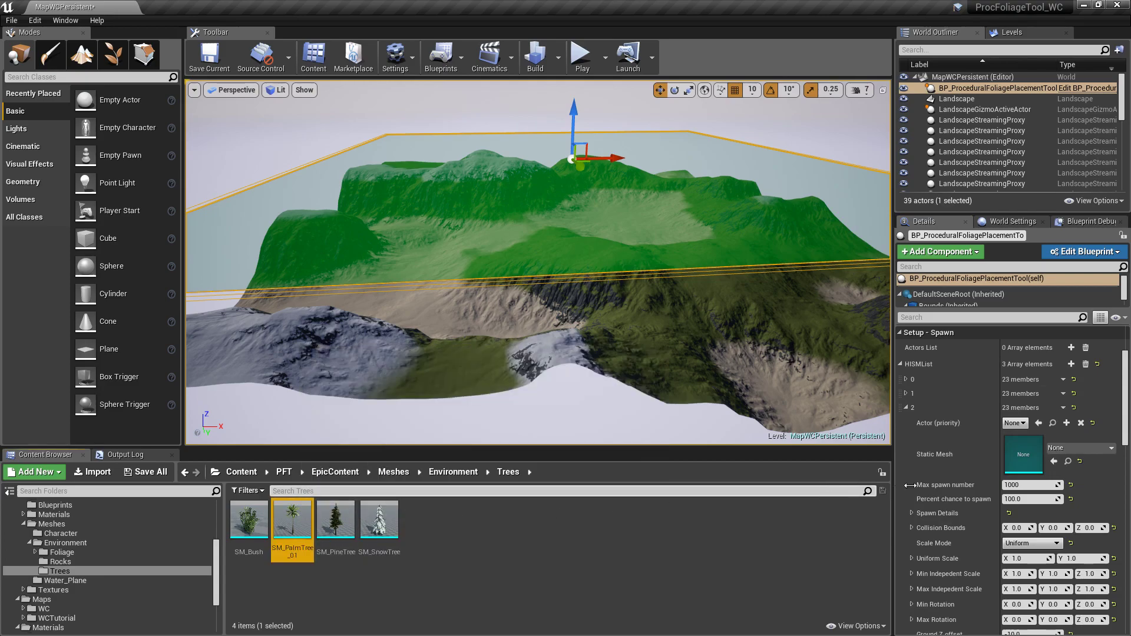
pyautogui.click(1055, 461)
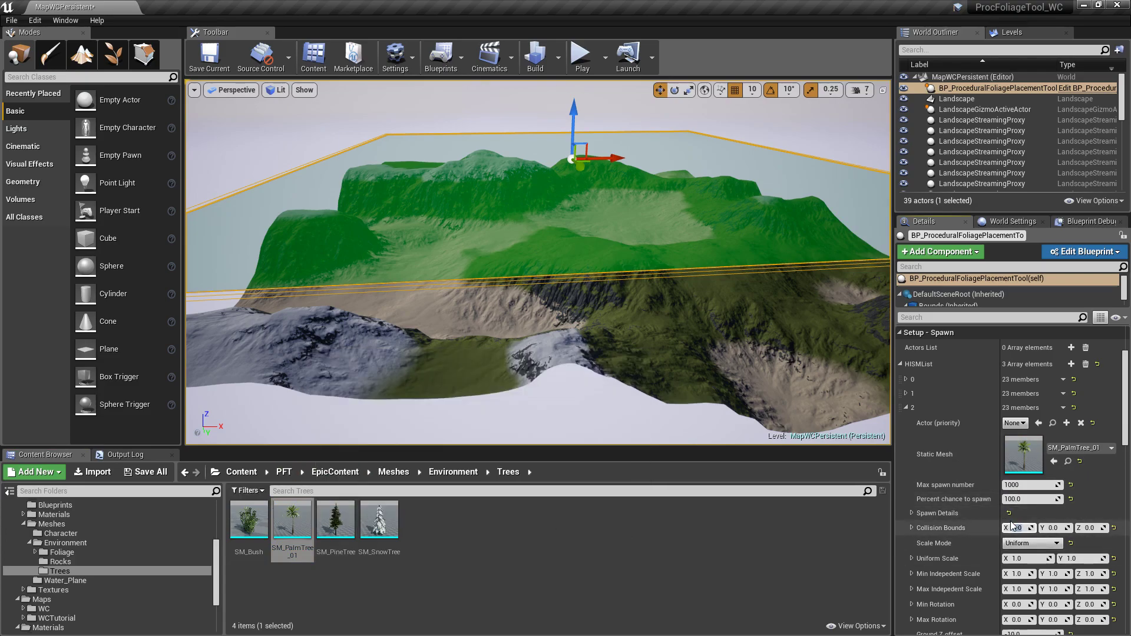
# Set the palm tree entry's Collision Bounds to 790, 719 and 1578.
pyautogui.write('90')
pyautogui.press('Tab')
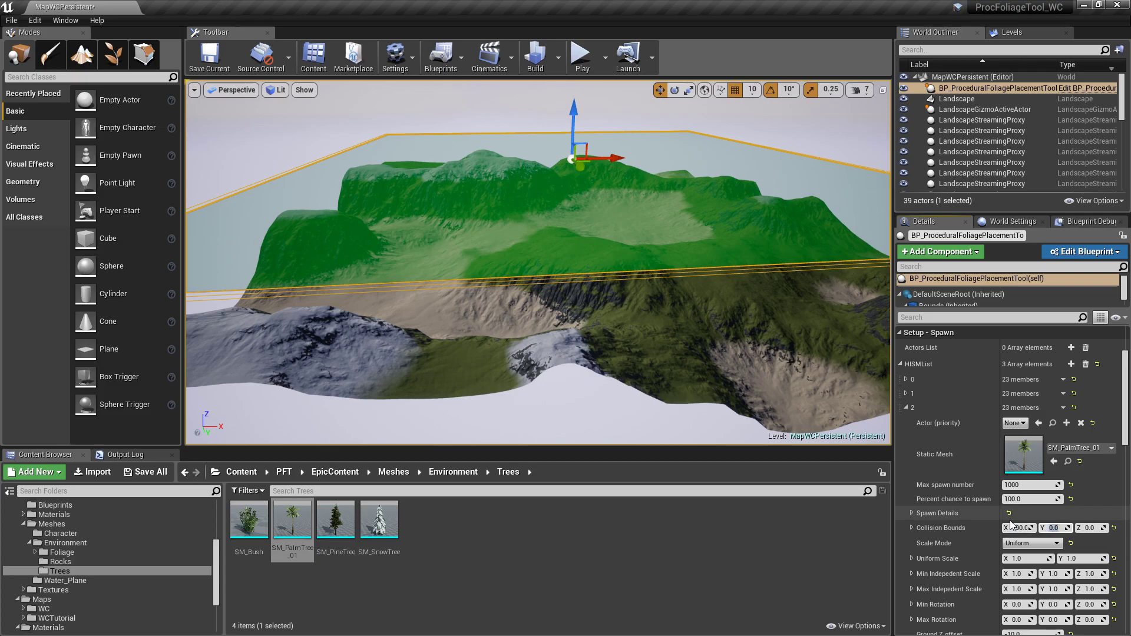
pyautogui.write('719')
pyautogui.press('Tab')
pyautogui.moveTo(291, 530)
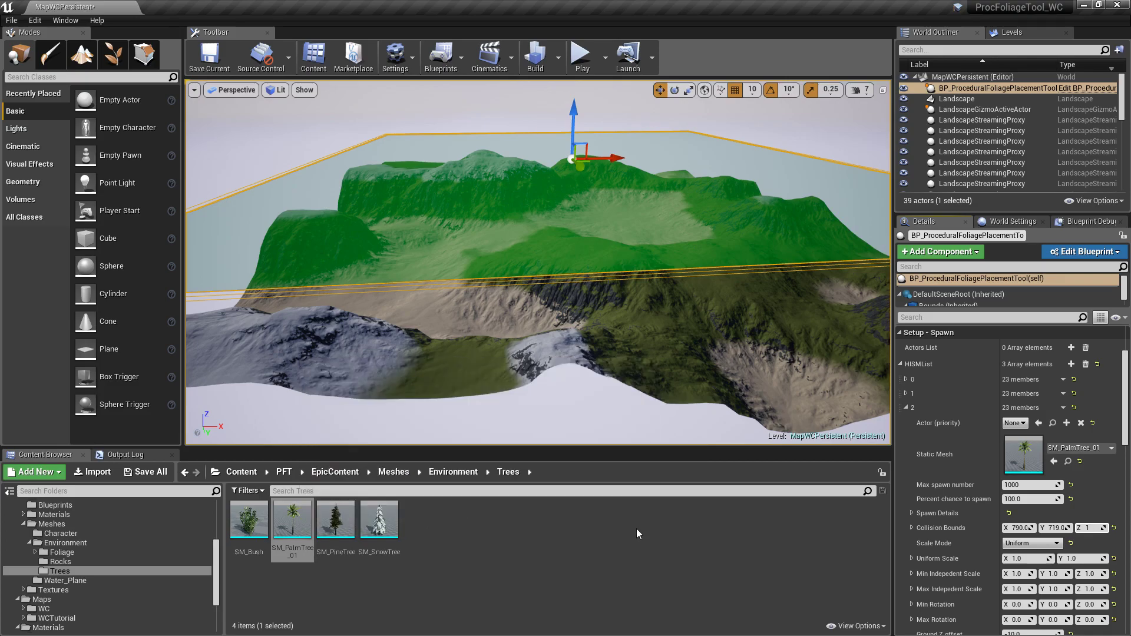
pyautogui.write('1578')
pyautogui.press('Return')
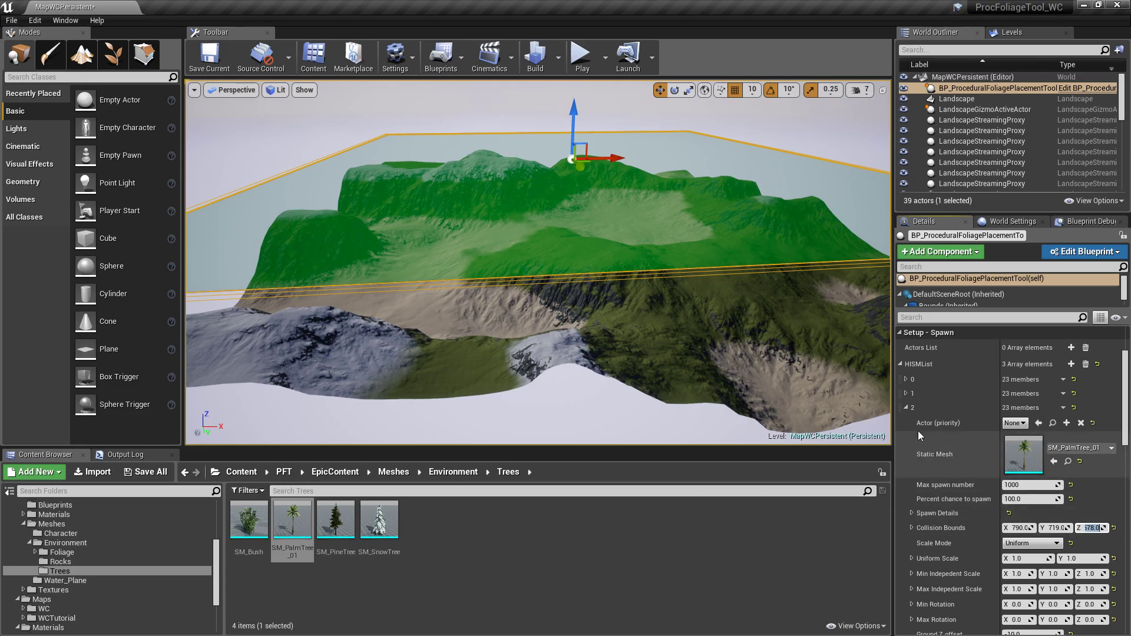
# Set the Max spawn number of both the snow tree entry and the palm tree entry to 10000.
pyautogui.click(906, 393)
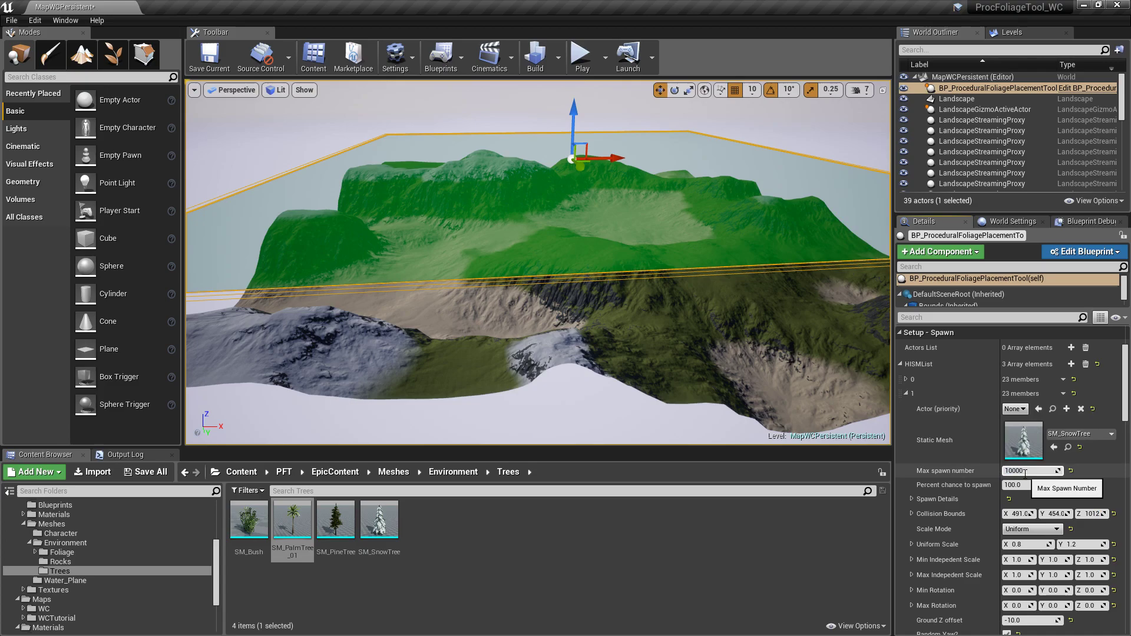
pyautogui.click(906, 394)
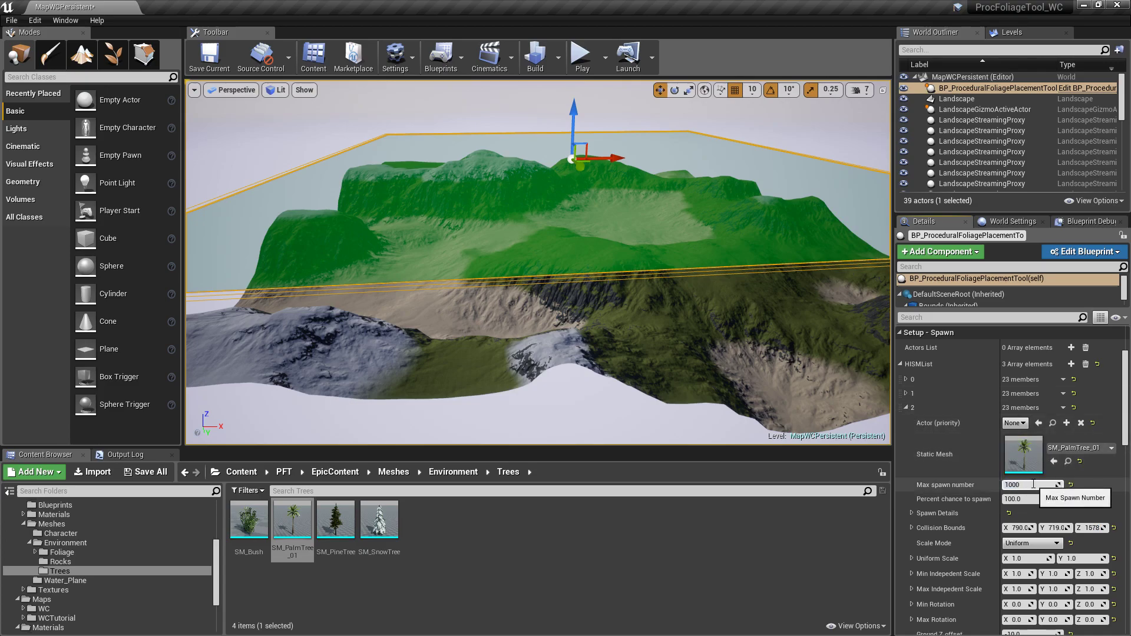
# Set the palm tree entry's Uniform Scale range to 0.8 in X and 1.2 in Y.
pyautogui.click(1021, 558)
pyautogui.write('0.8')
pyautogui.press('Tab')
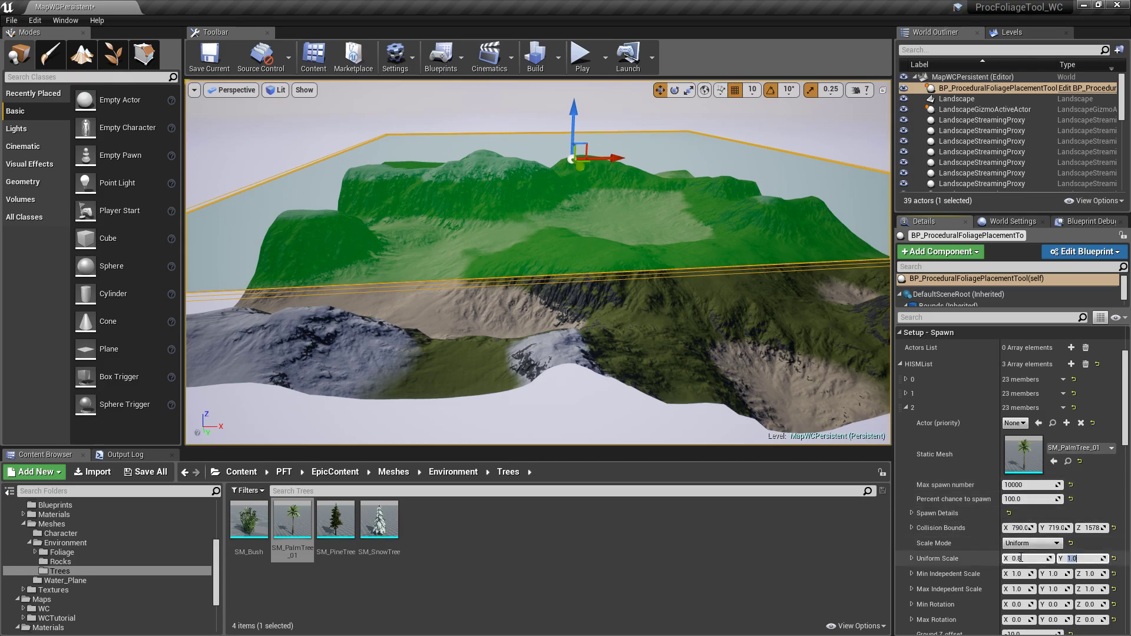
pyautogui.scroll(-3, 1002, 460)
pyautogui.scroll(-1, 998, 454)
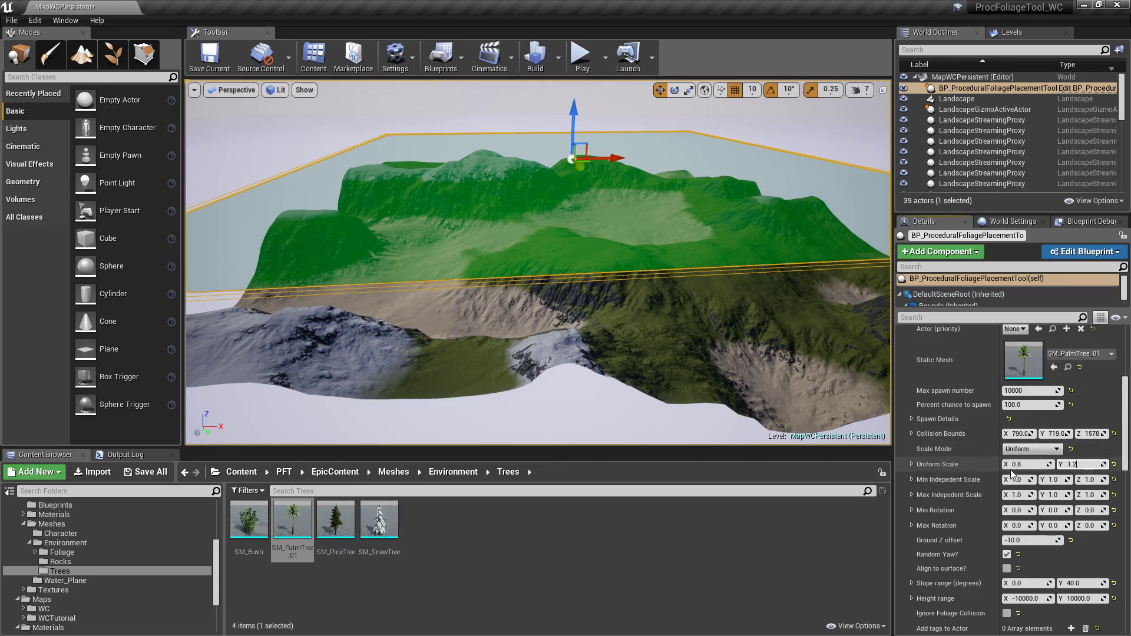
# Set the palm tree entry's Uniform Scale range to 0.4 in X and 0.6 in Y, and collapse the entry.
pyautogui.click(1039, 465)
pyautogui.write('0.4')
pyautogui.press('Tab')
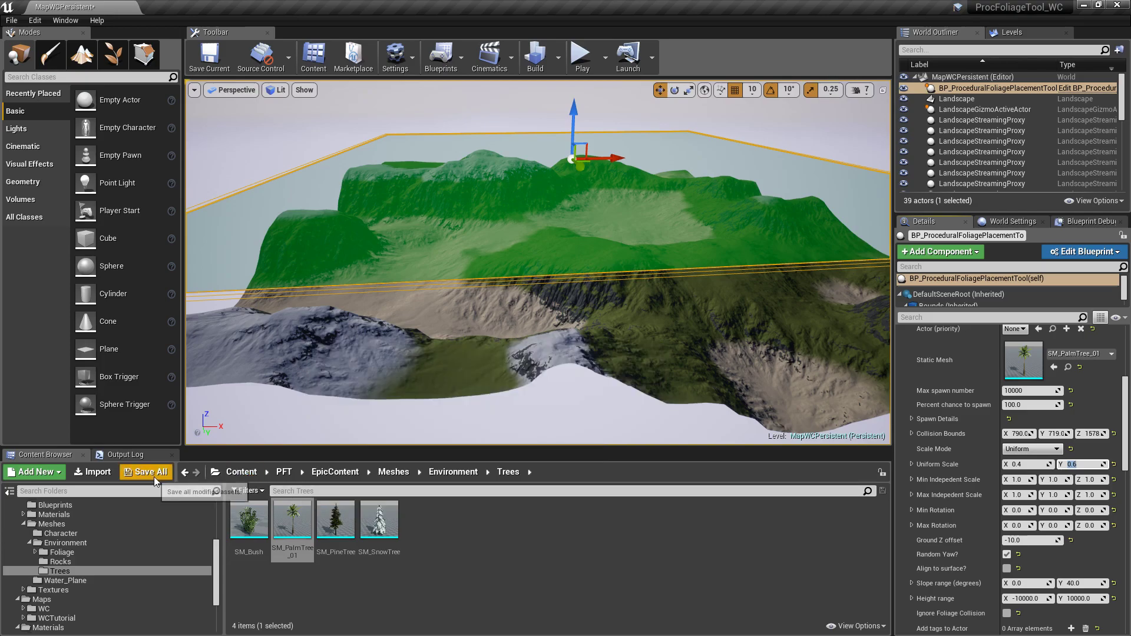
pyautogui.scroll(2, 960, 451)
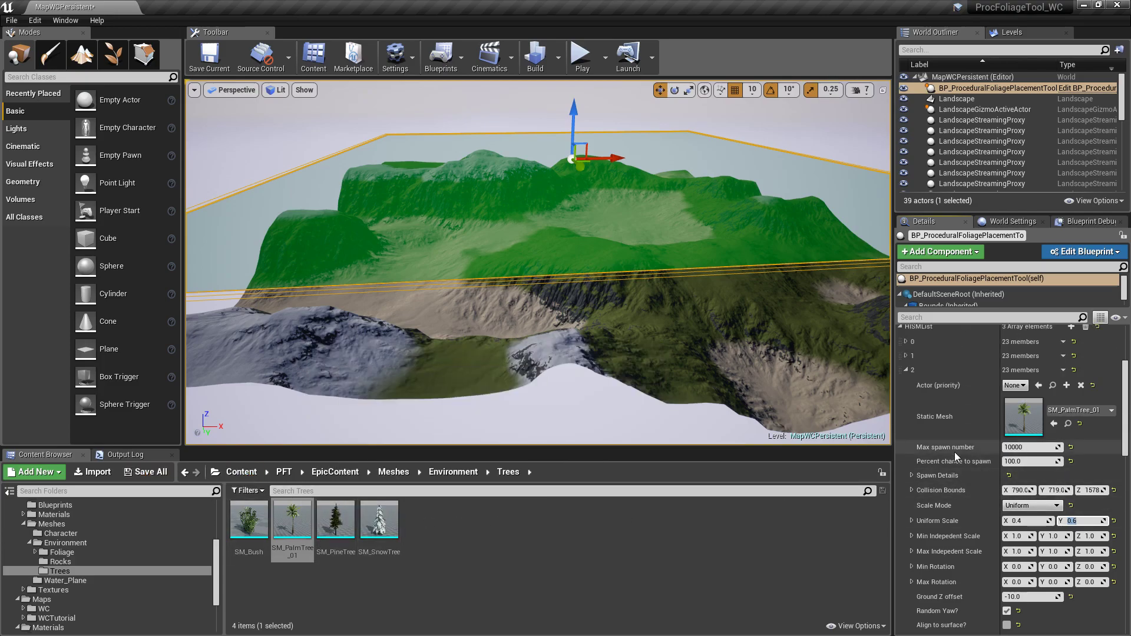
pyautogui.click(906, 370)
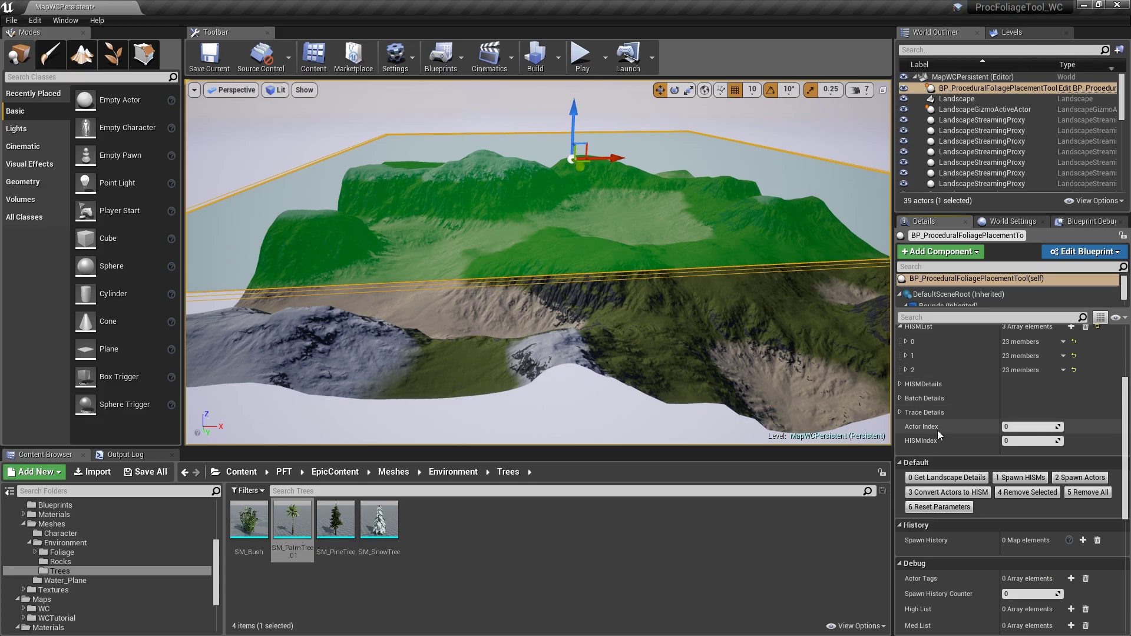
# Increase the Batch Size in the foliage placement tool's Batch Details.
pyautogui.click(900, 399)
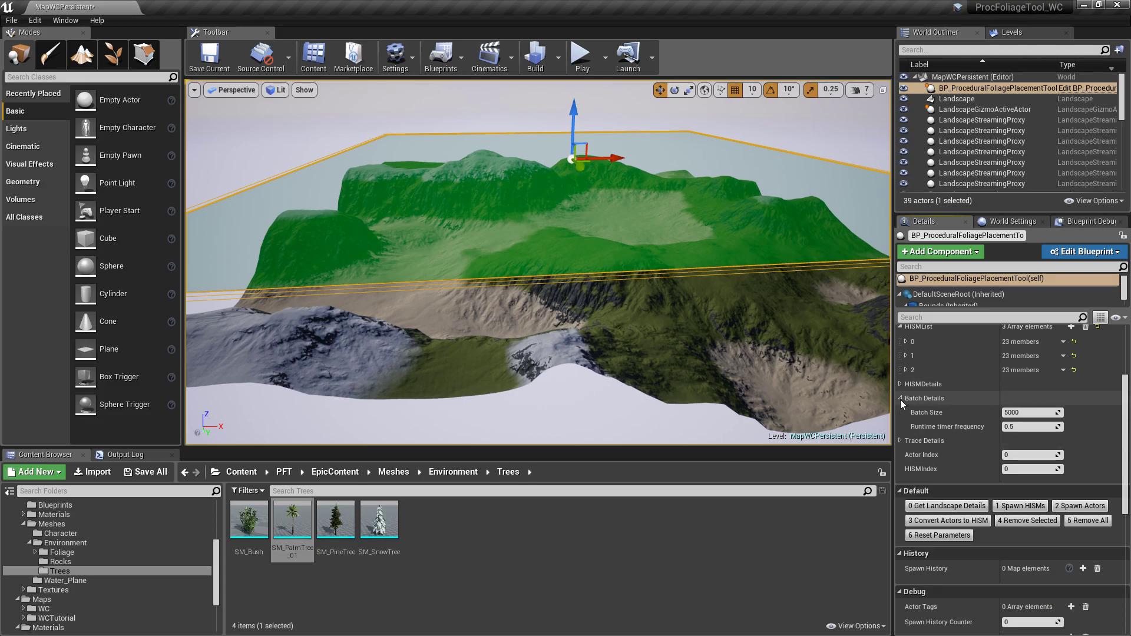
pyautogui.click(1012, 413)
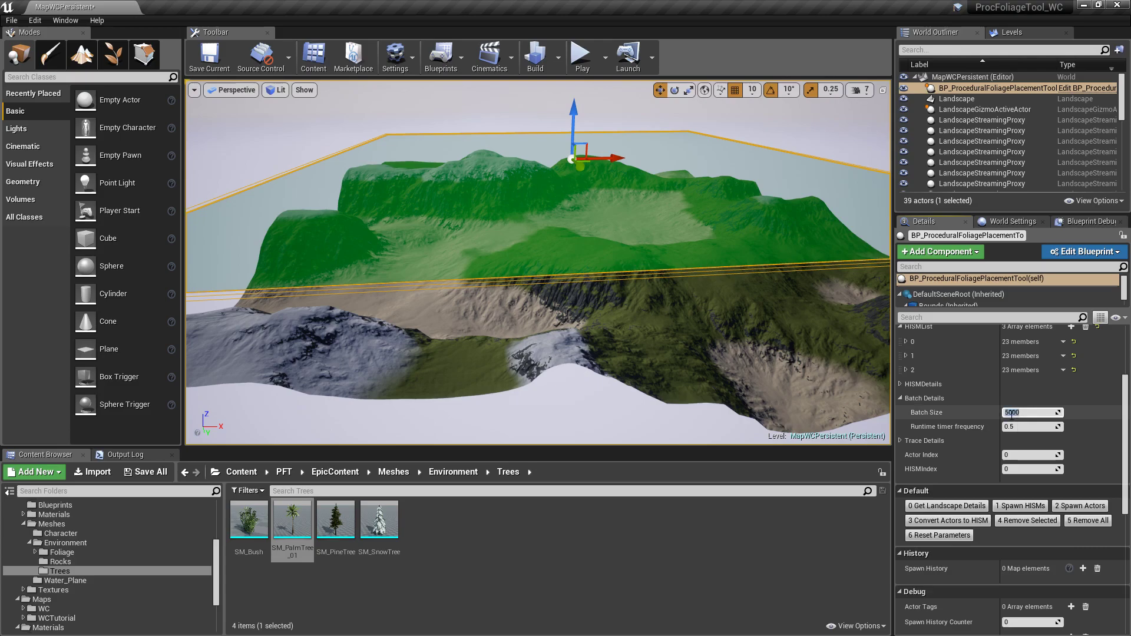
pyautogui.write('10')
pyautogui.click(900, 398)
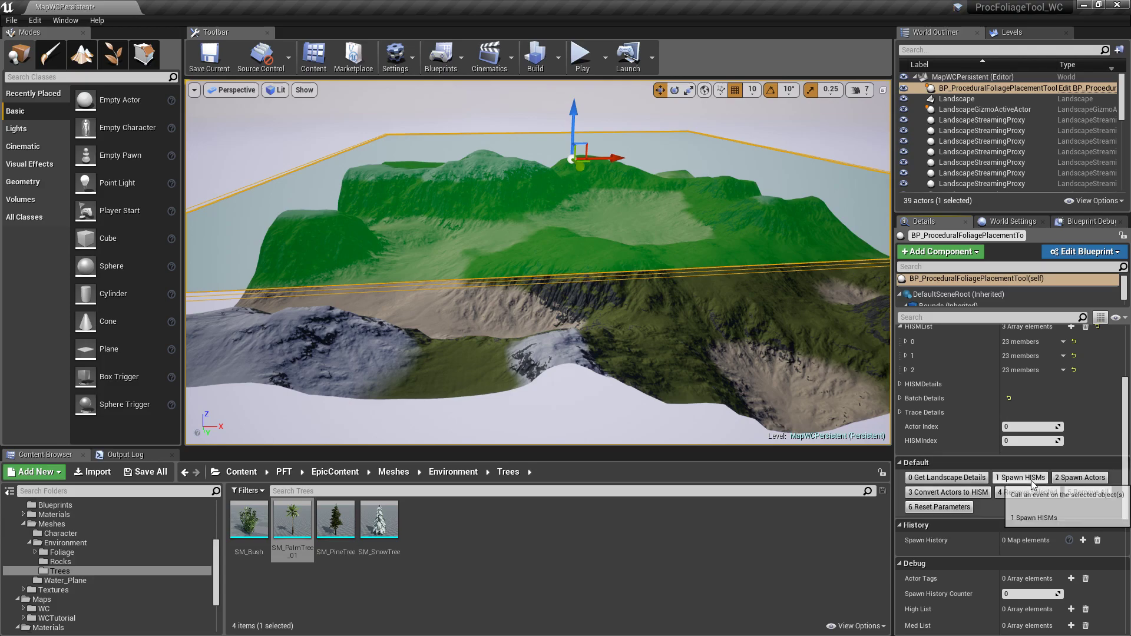
# Save all modified content and spawn the pine tree HISMs at index 0 three times.
pyautogui.click(154, 472)
pyautogui.click(677, 435)
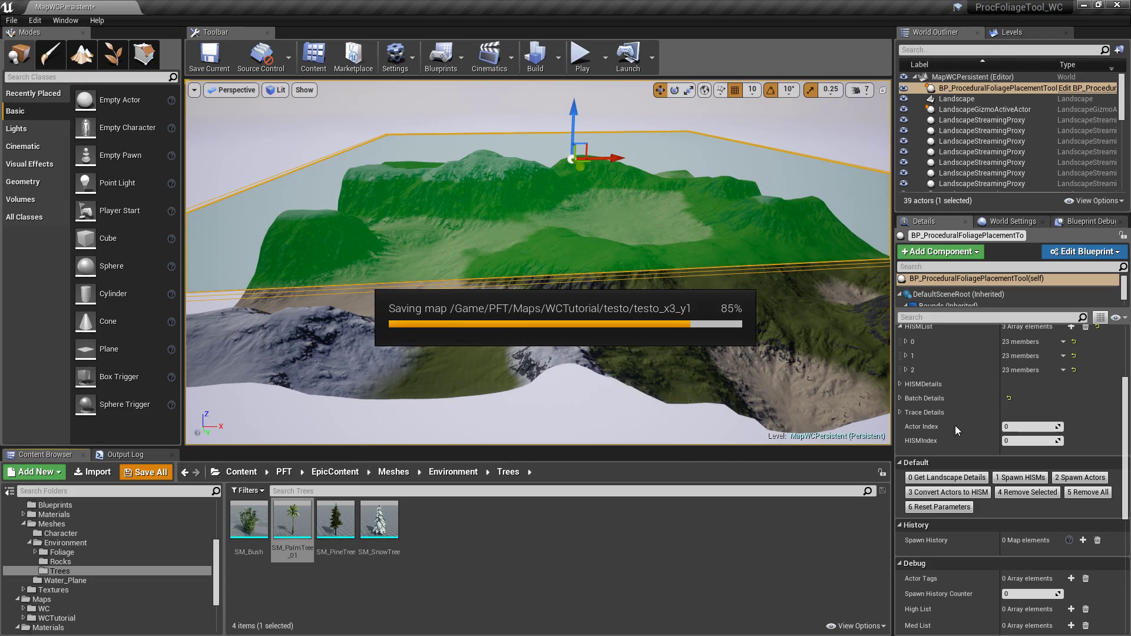
pyautogui.click(1024, 478)
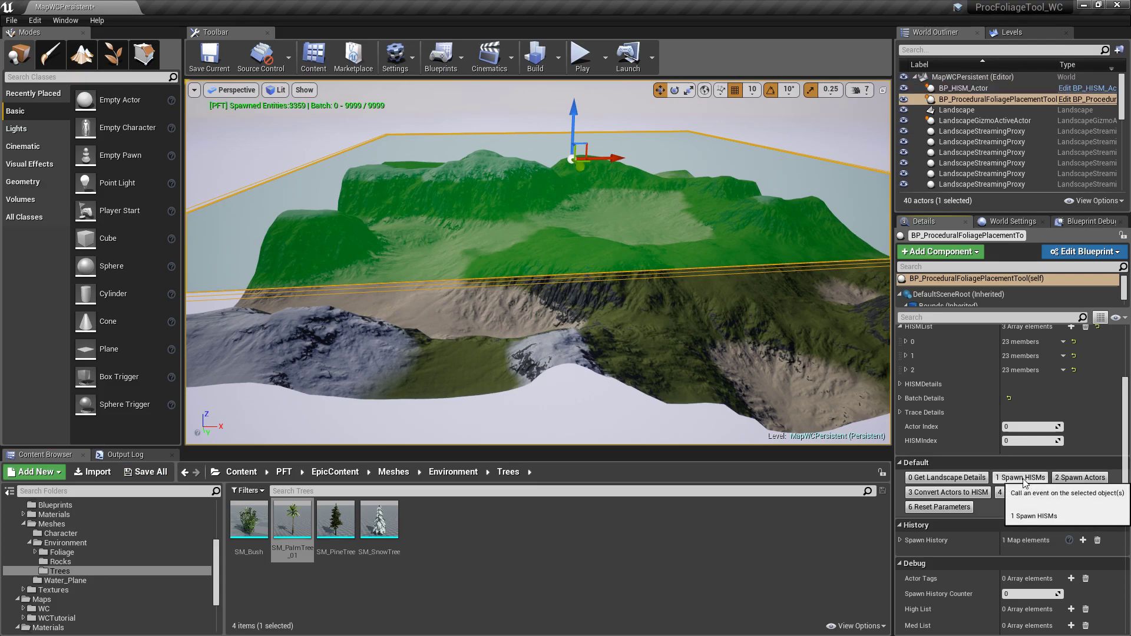
pyautogui.click(1024, 478)
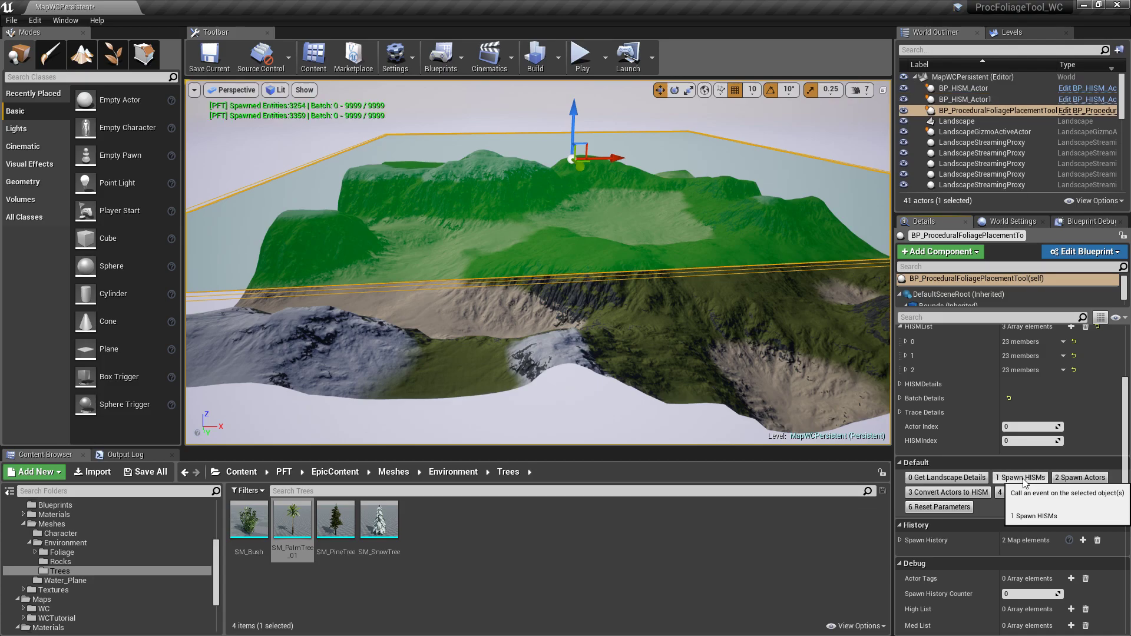
pyautogui.click(1023, 479)
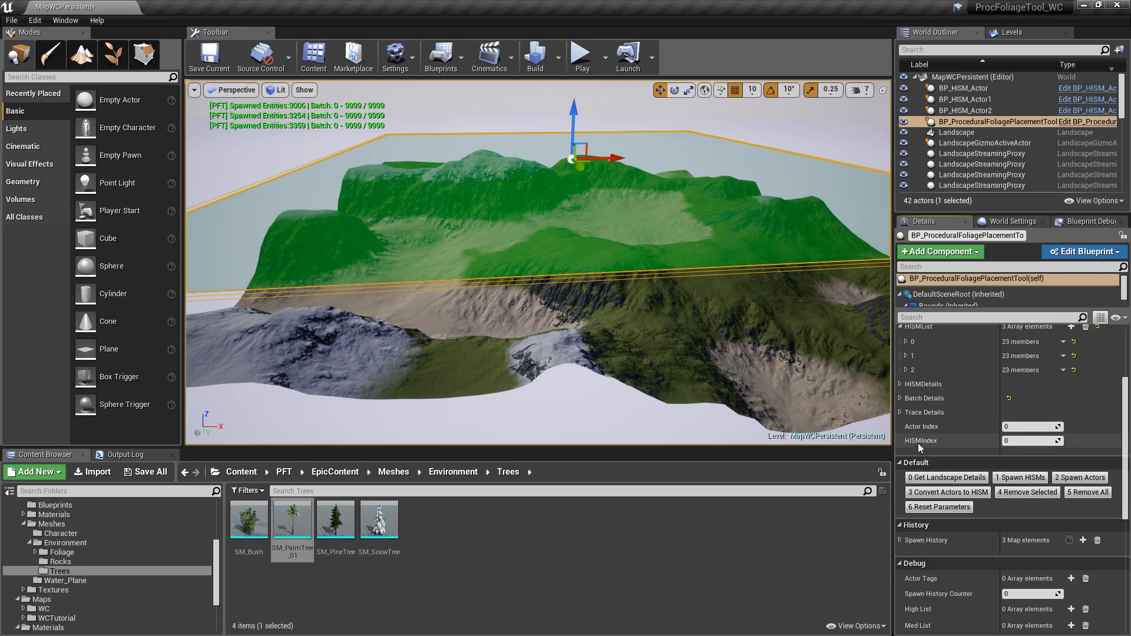
# Set HISMIndex to 1 and spawn the snow tree HISMs three times.
pyautogui.click(1014, 441)
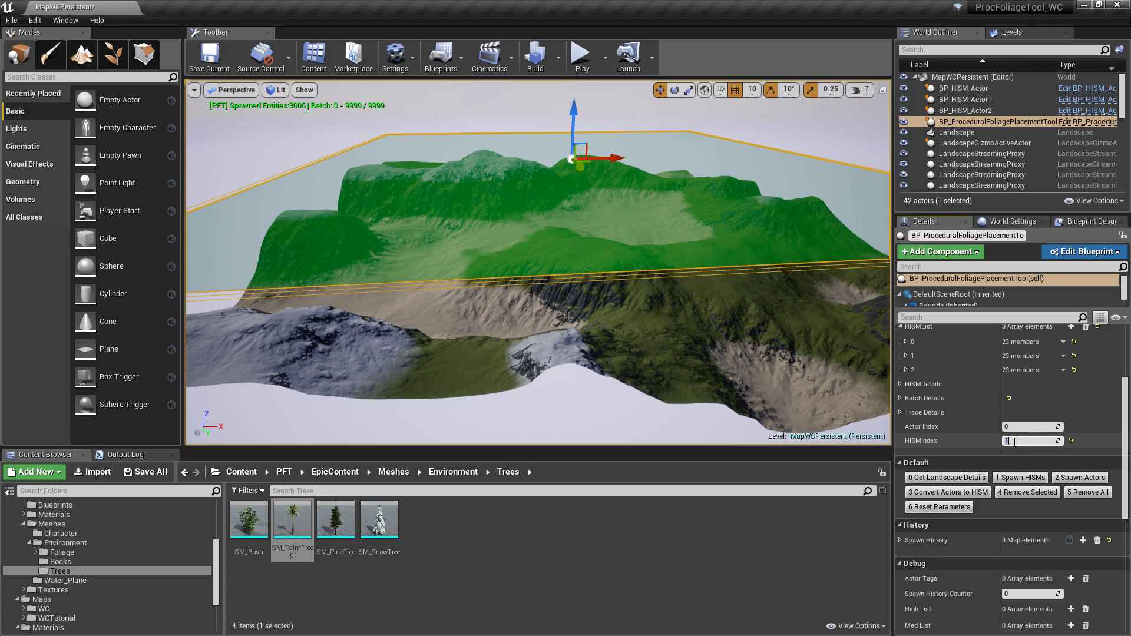
pyautogui.click(1027, 479)
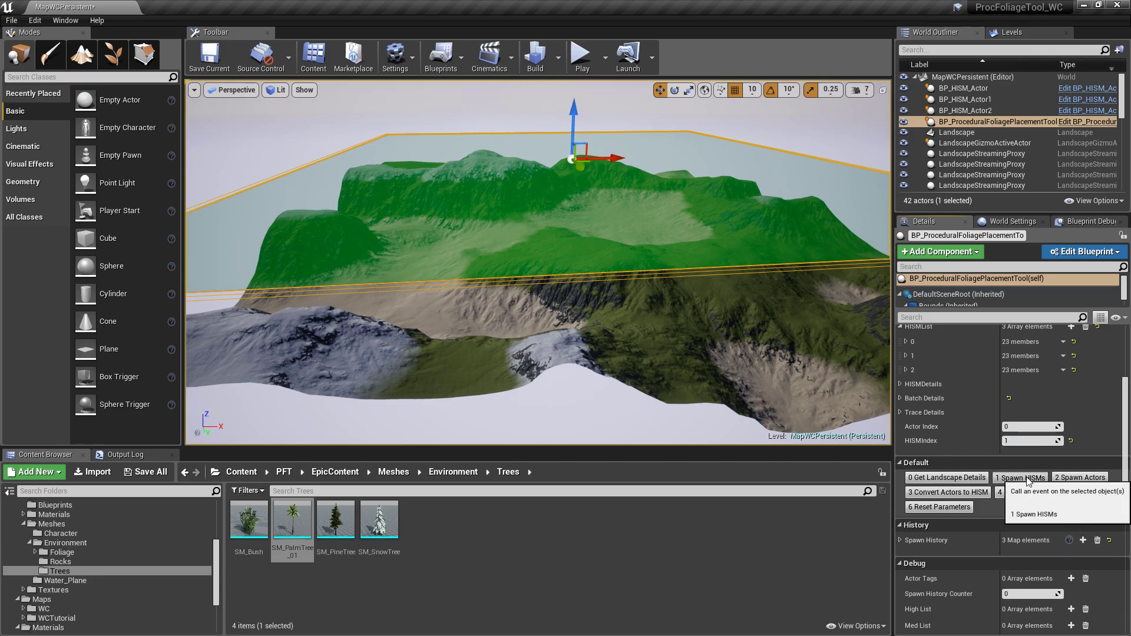
pyautogui.click(1027, 479)
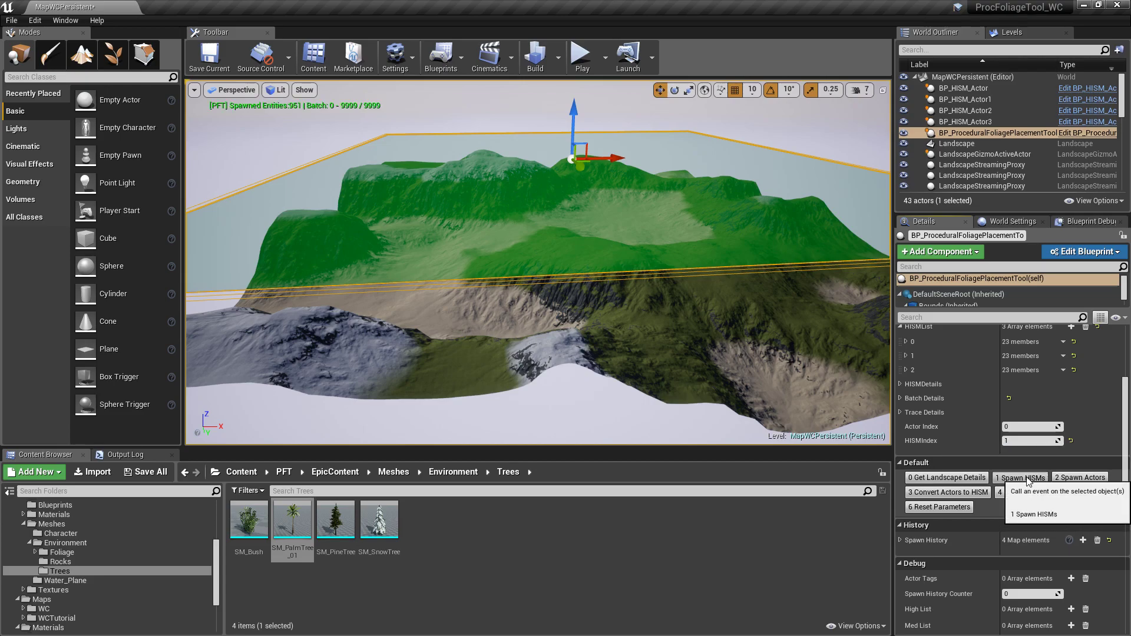
pyautogui.click(1027, 478)
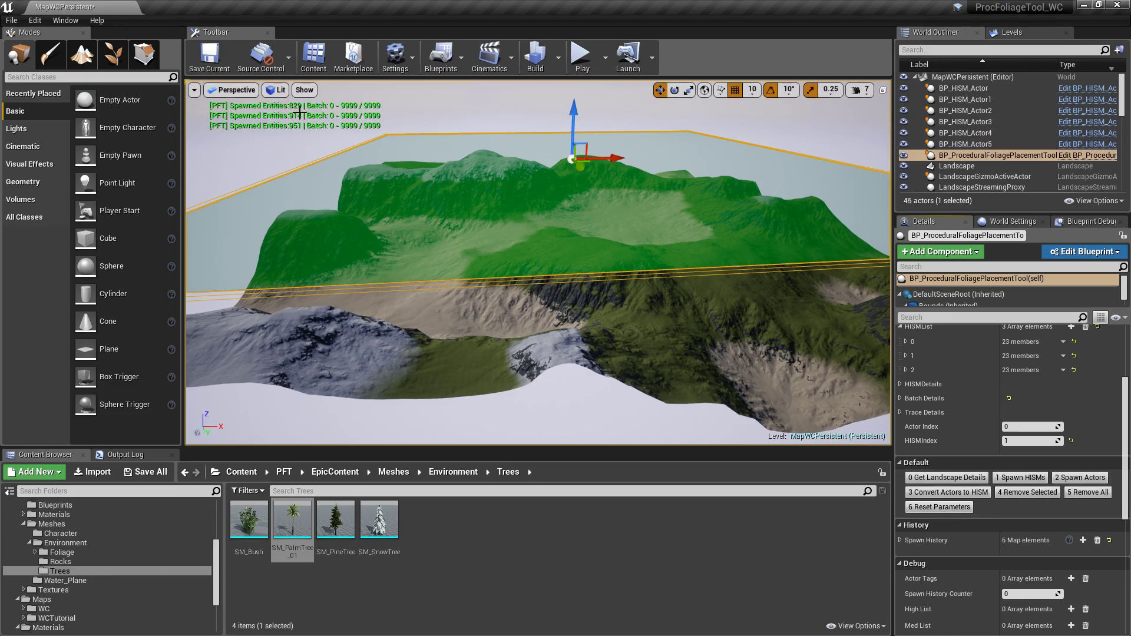
# Set HISMIndex to 2 and the palm tree entry's Height range to -80000 in X and -15000 in Y.
pyautogui.click(1025, 440)
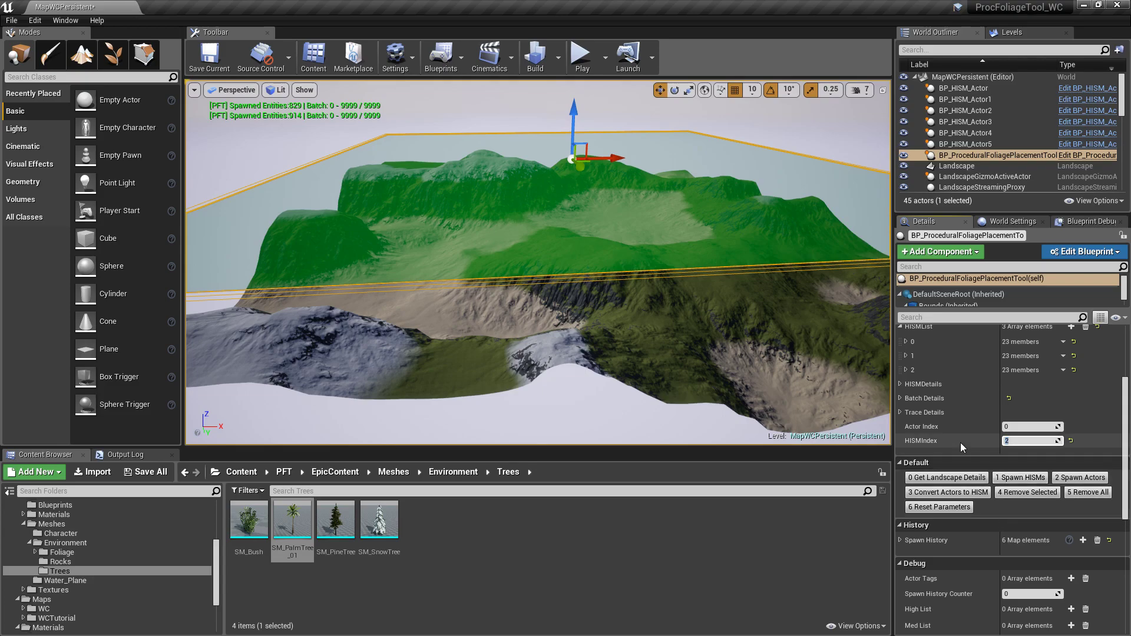
pyautogui.click(906, 370)
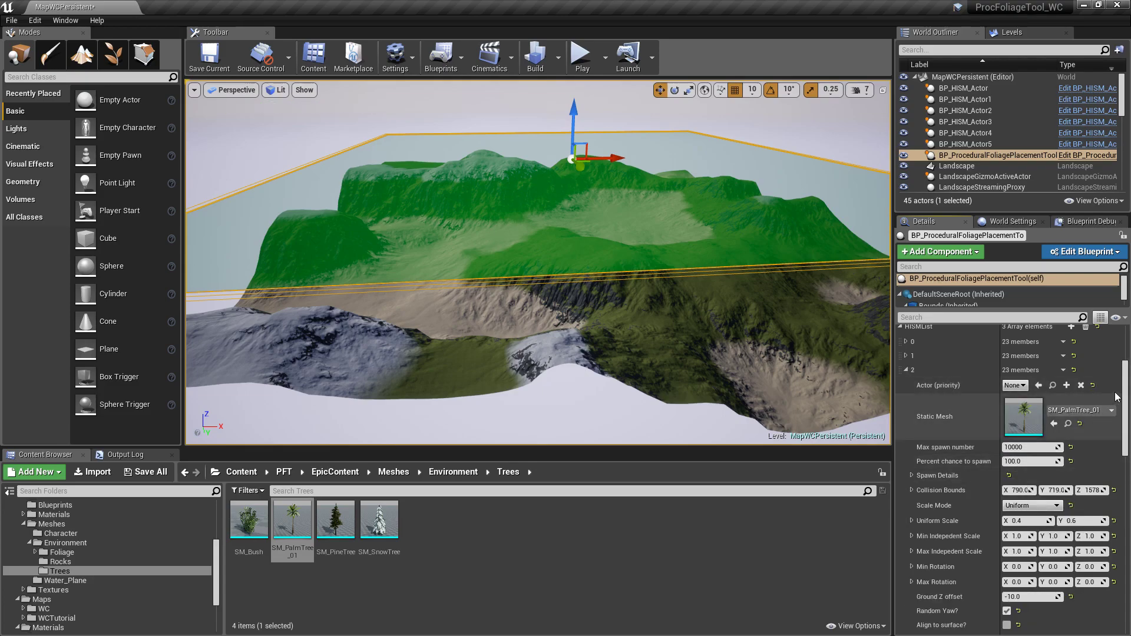
pyautogui.moveTo(1126, 385); pyautogui.dragTo(1126, 430)
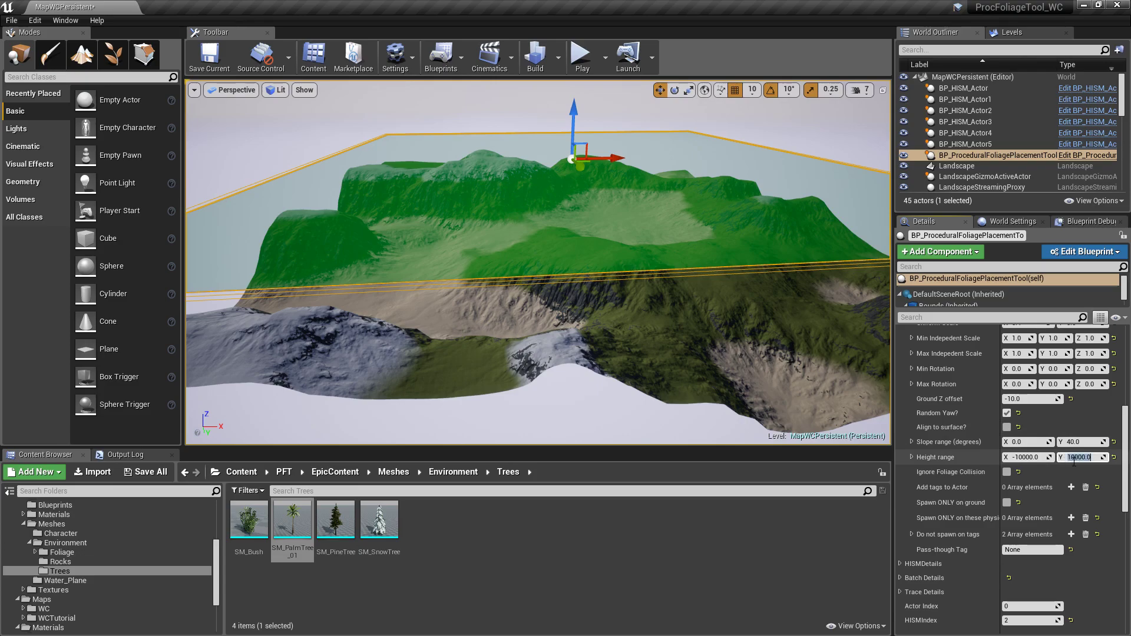
pyautogui.click(1066, 458)
pyautogui.click(1068, 457)
pyautogui.write('-')
pyautogui.press('BackSpace')
pyautogui.click(1022, 458)
pyautogui.click(1020, 458)
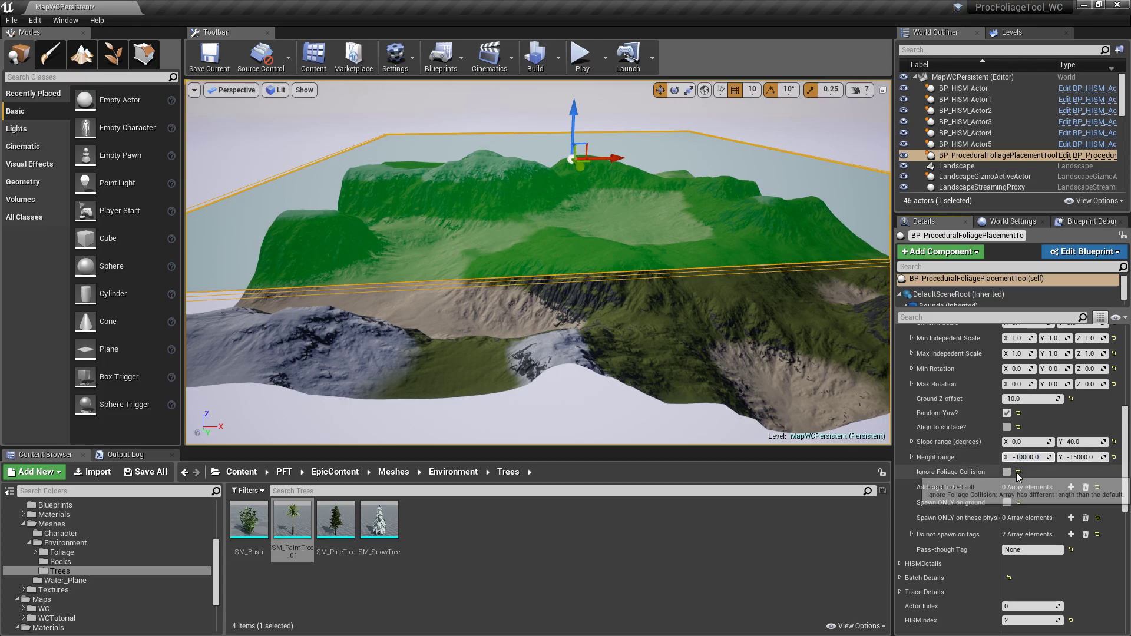
pyautogui.press('Return')
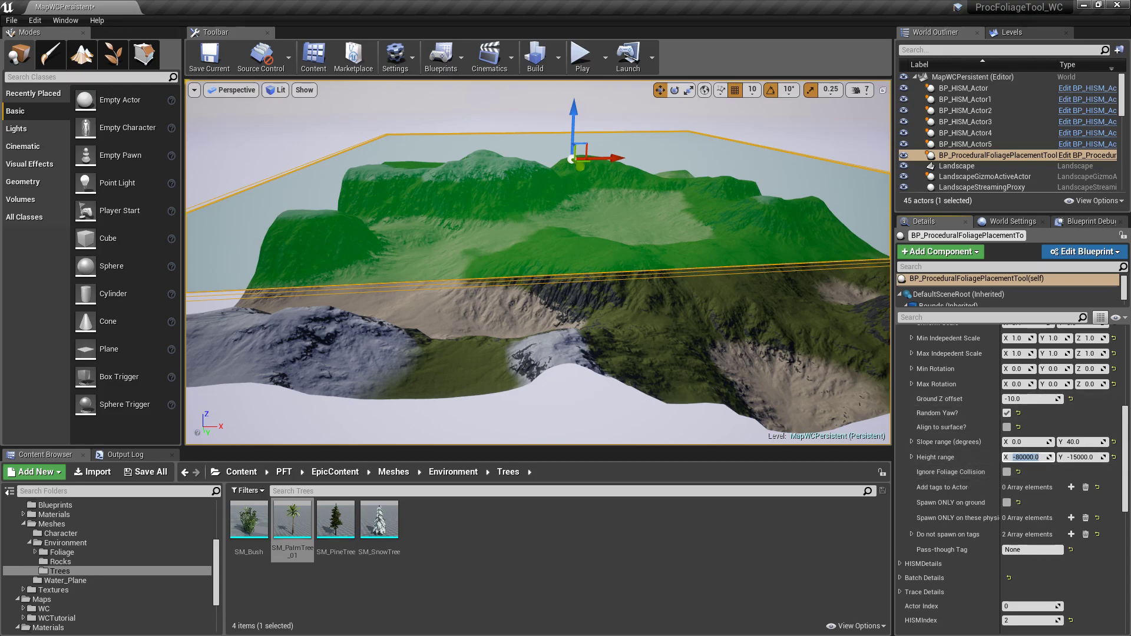
# Check the Sand Start Height in the M_ProceduralTerrain_Advanced_Standard material instance and collapse the palm tree entry.
pyautogui.moveTo(0, 91); pyautogui.dragTo(702, 69)
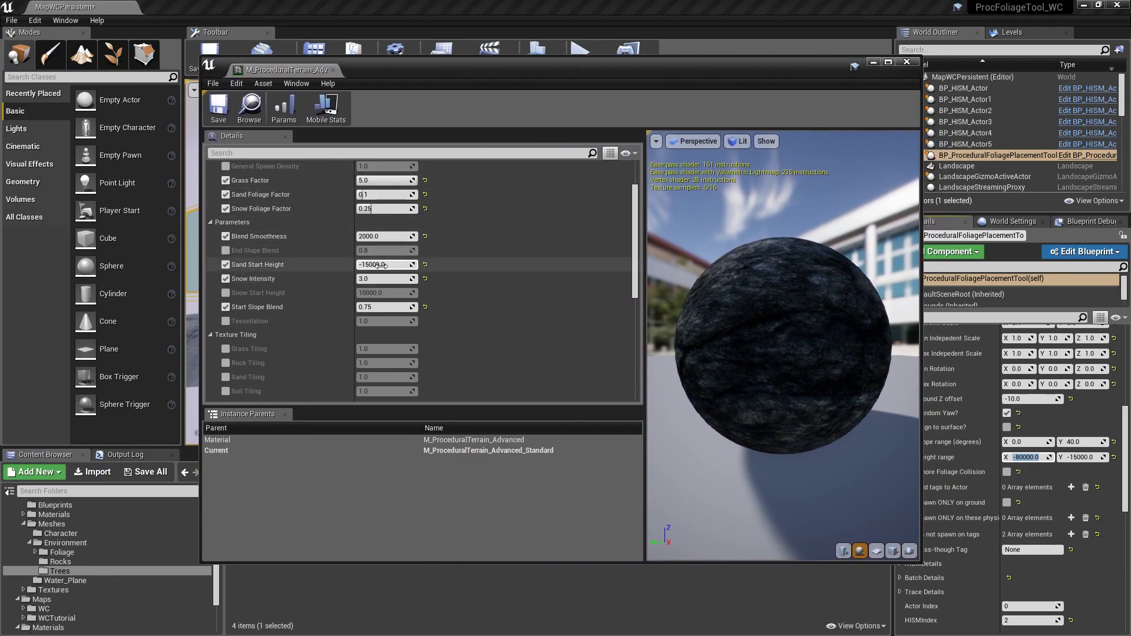
pyautogui.moveTo(697, 71); pyautogui.dragTo(0, 112)
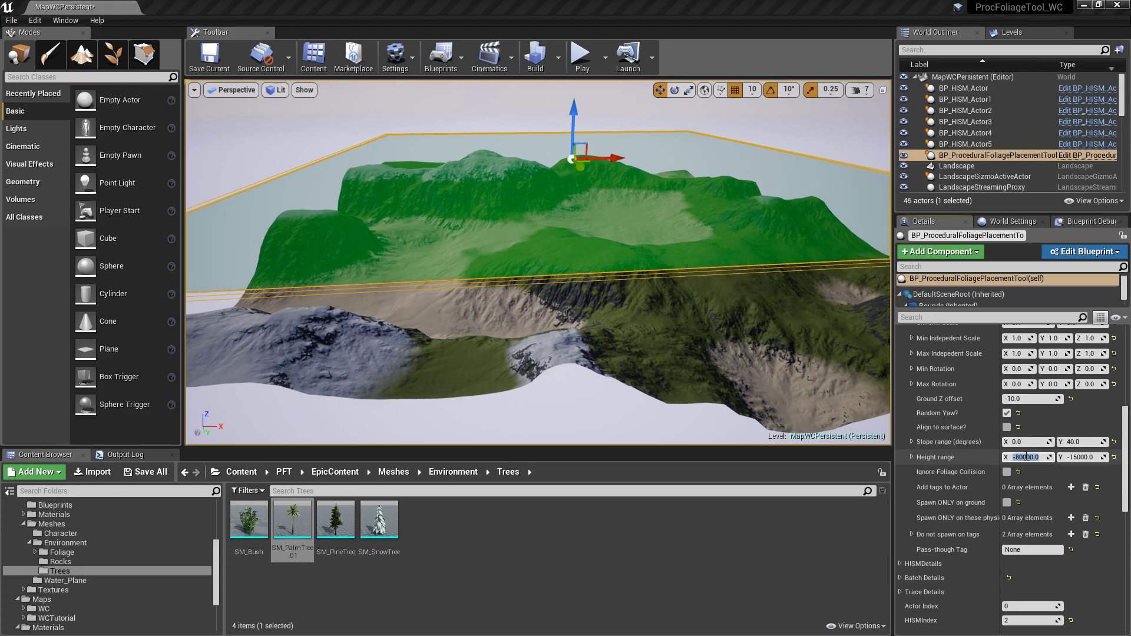
pyautogui.scroll(4, 967, 451)
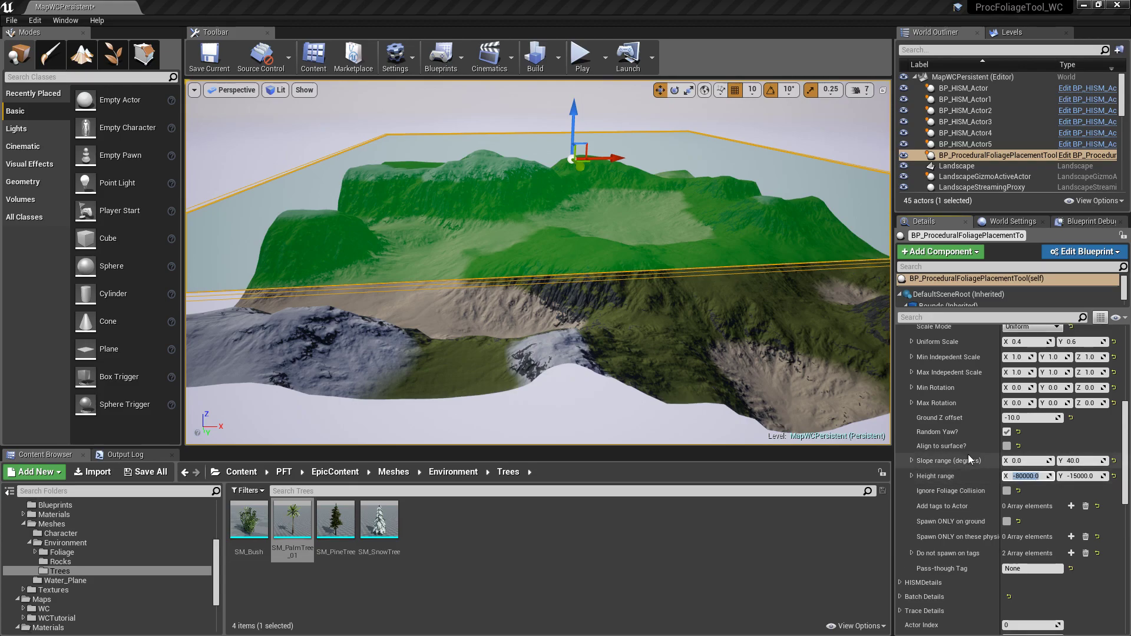
pyautogui.scroll(10, 921, 450)
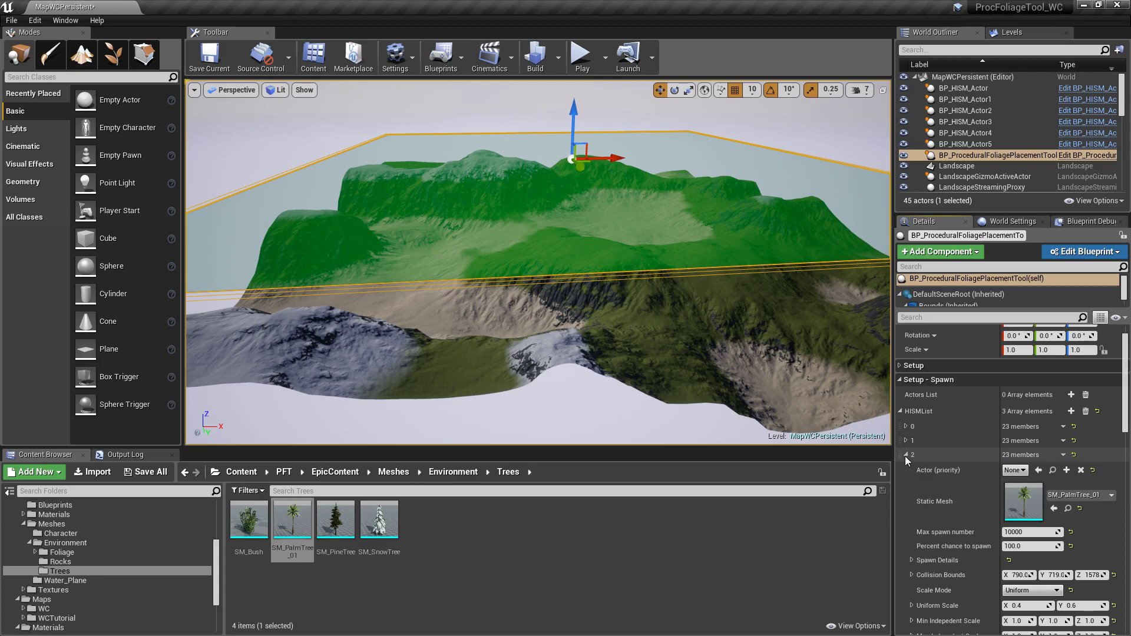
pyautogui.click(907, 454)
# Review the snow tree entry's Height range in HISMList, and collapse the entry.
pyautogui.click(906, 441)
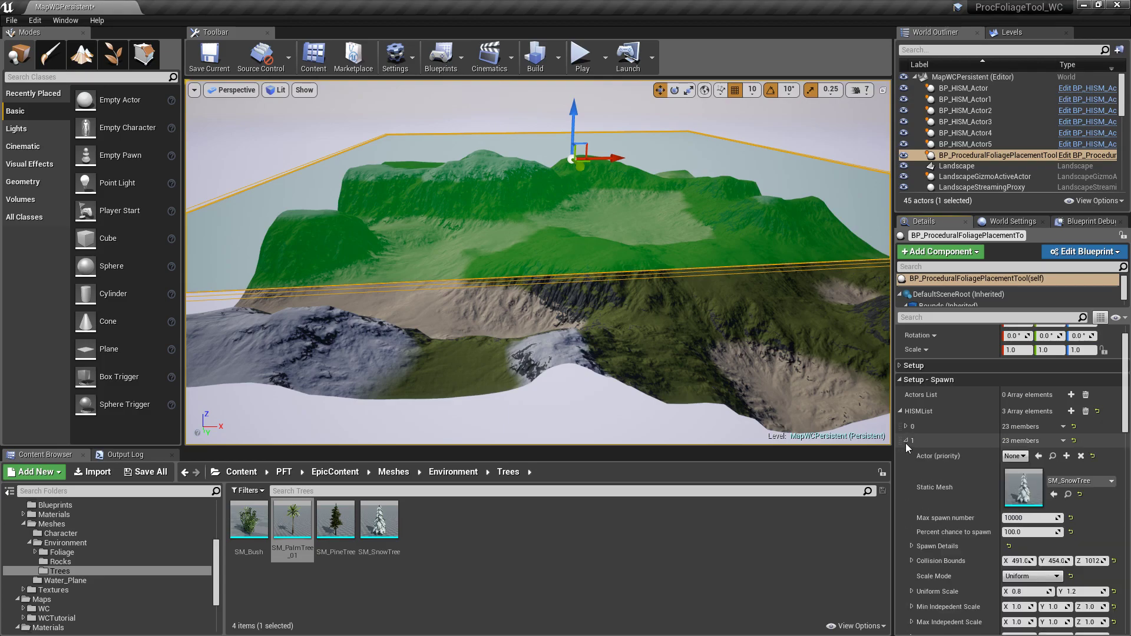
pyautogui.moveTo(1127, 371); pyautogui.dragTo(1126, 431)
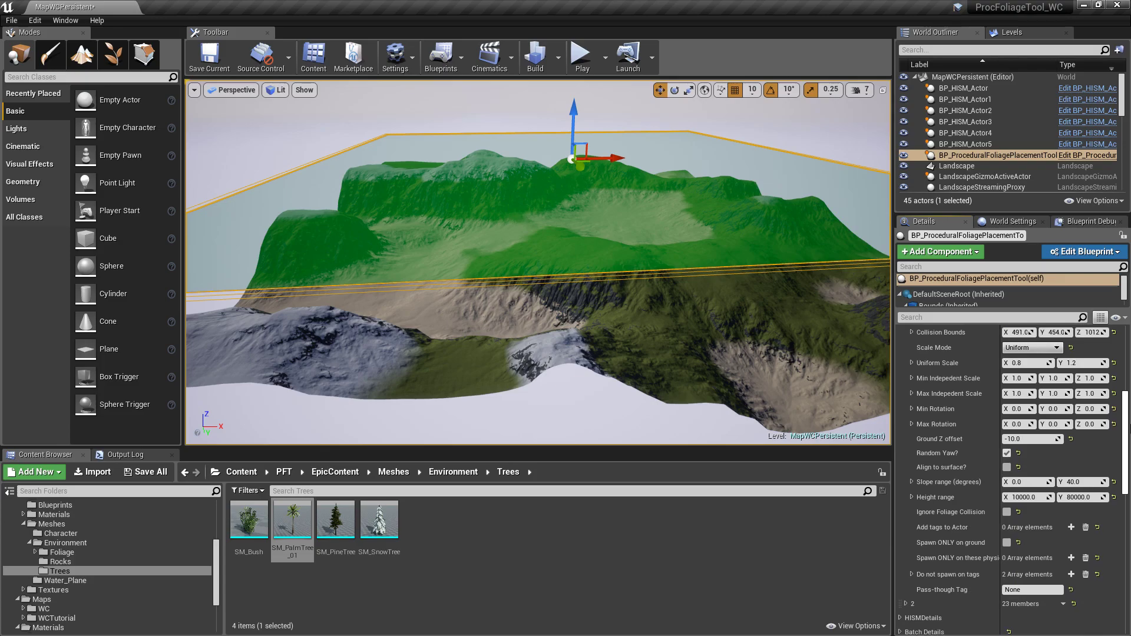
pyautogui.scroll(10, 1129, 459)
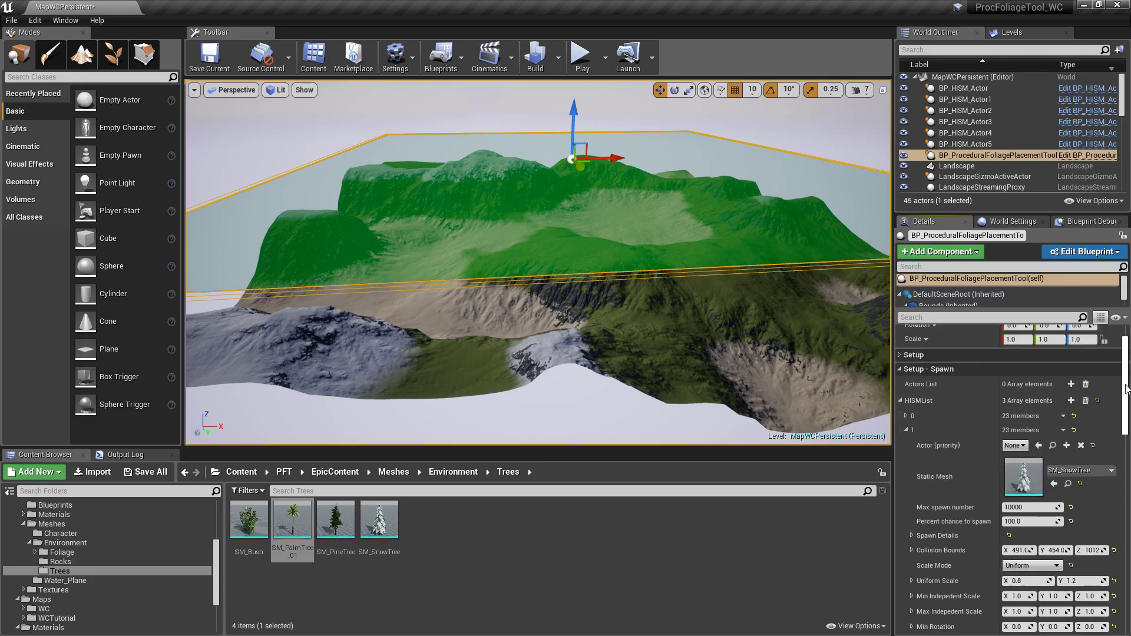
pyautogui.click(906, 465)
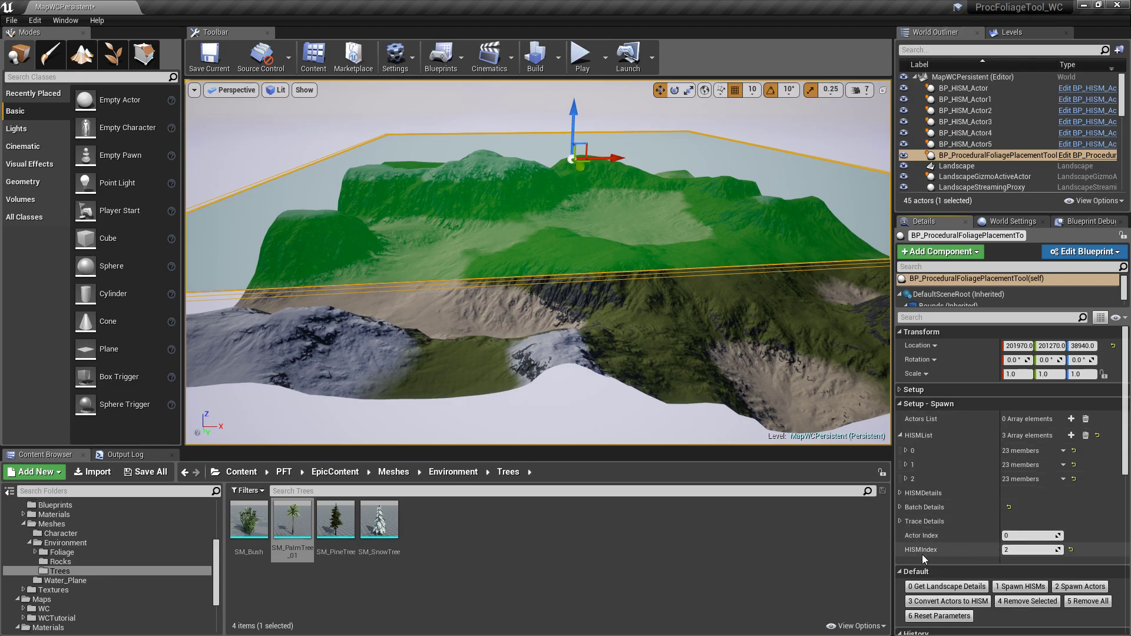
# Spawn the palm tree HISMs at index 2 three times and save the MapWCPersistent level.
pyautogui.scroll(-1, 997, 535)
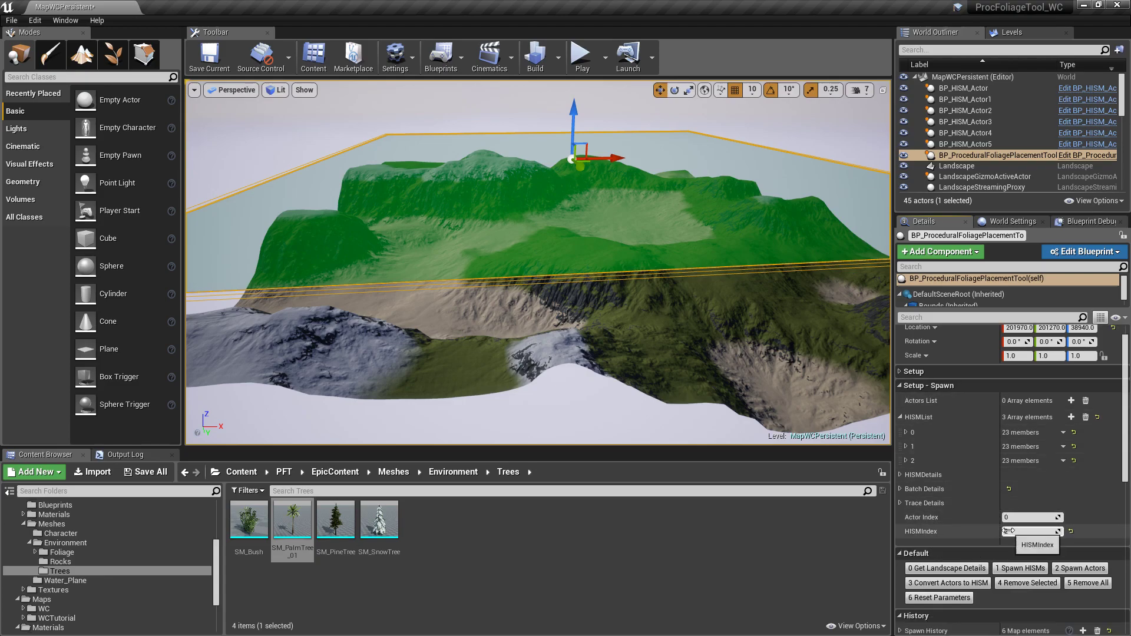
pyautogui.click(1028, 568)
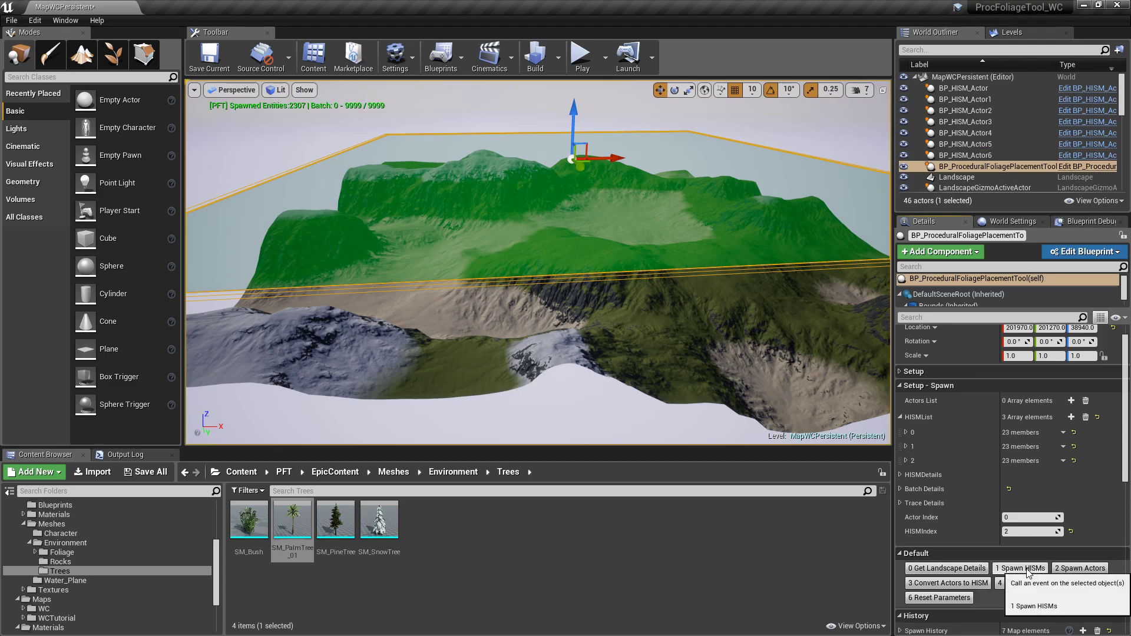
pyautogui.click(1028, 570)
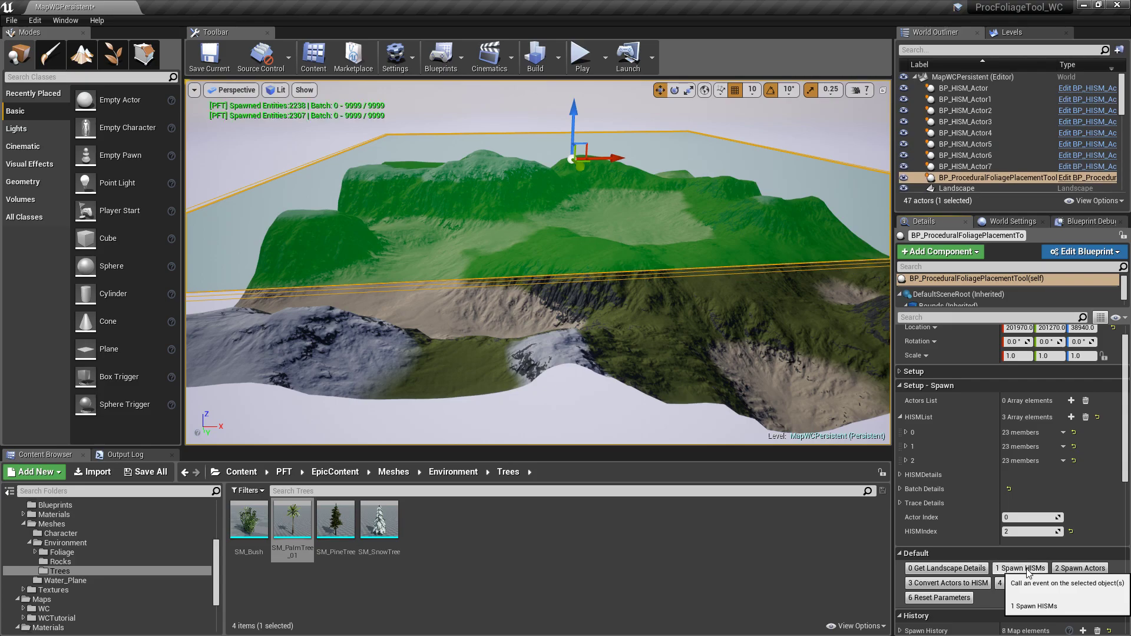
pyautogui.click(1028, 569)
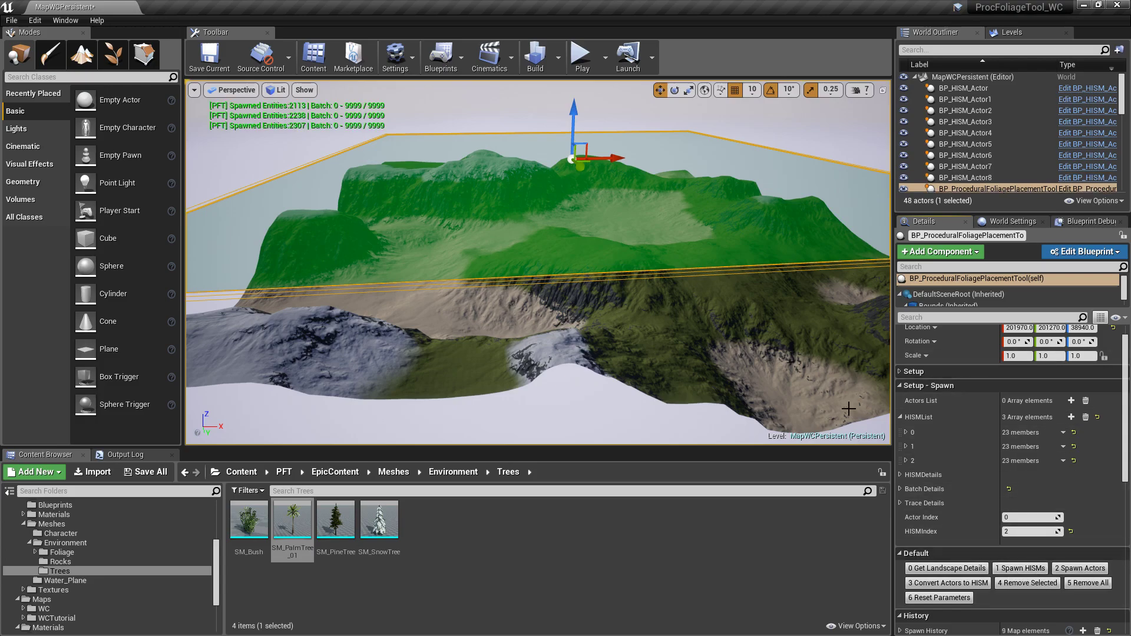
pyautogui.click(146, 472)
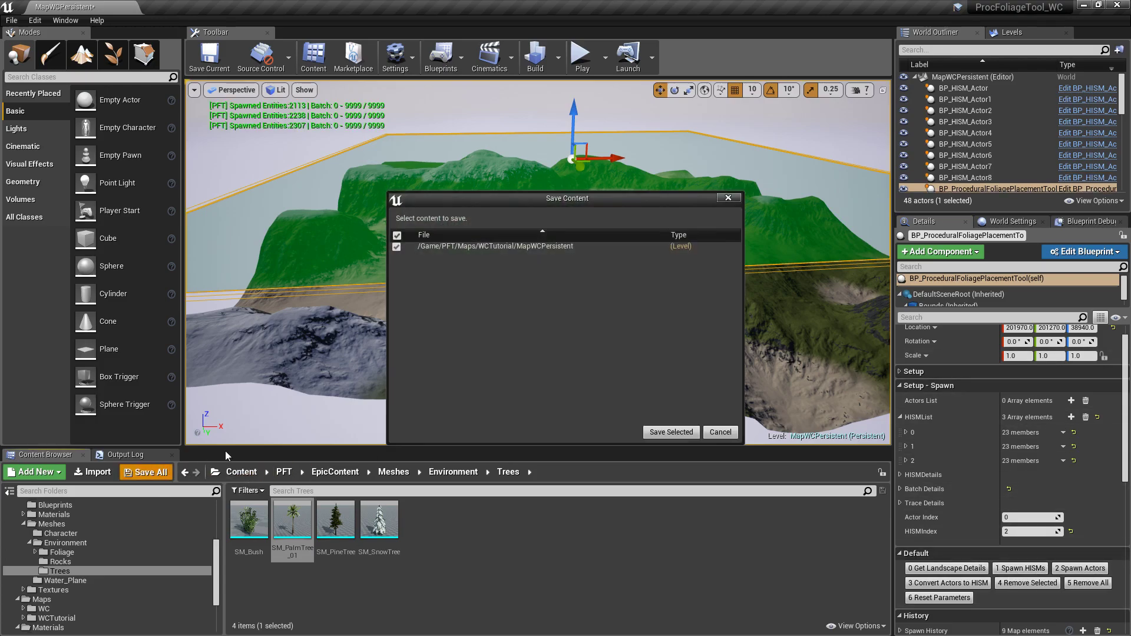
pyautogui.click(674, 432)
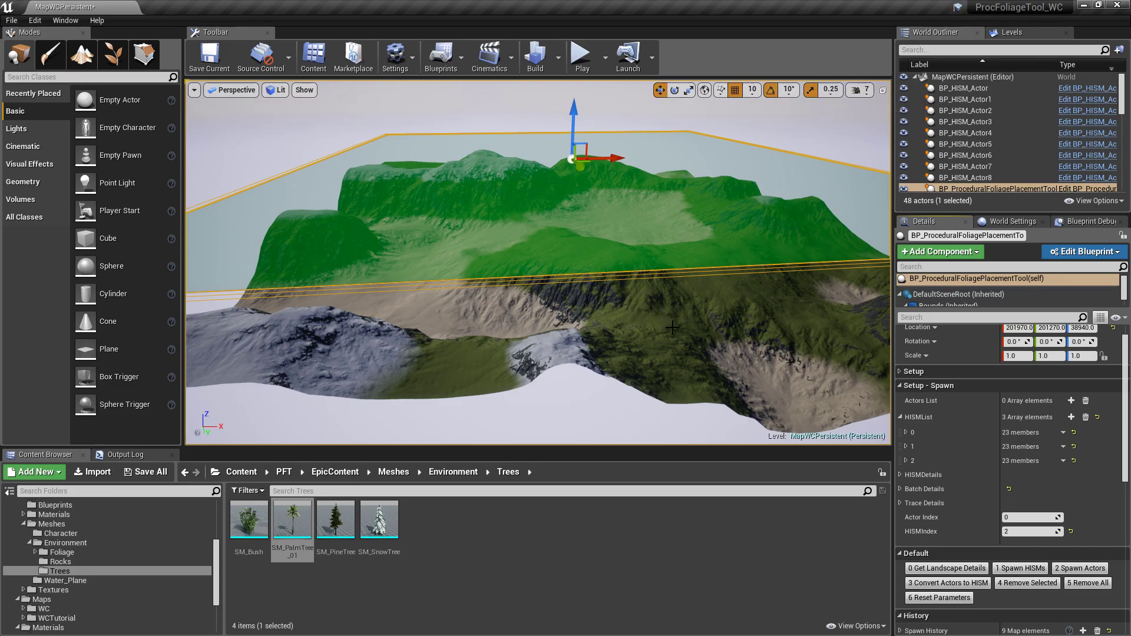
# Fly over the landscape in a full-screen viewport to examine how palm, pine and snow trees are distributed across sand, grass and snow.
pyautogui.moveTo(538, 262); pyautogui.dragTo(478, 266, button='right')
pyautogui.press('w')
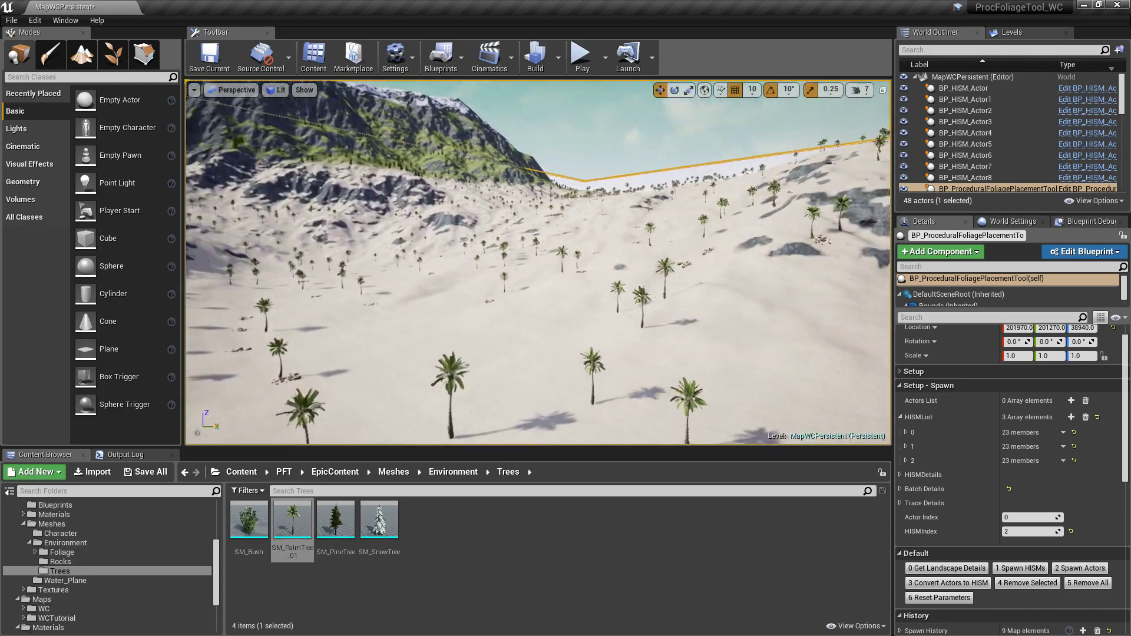
pyautogui.press('F11')
pyautogui.moveTo(680, 313); pyautogui.dragTo(201, 311, button='right')
pyautogui.press('w')
pyautogui.press('w')
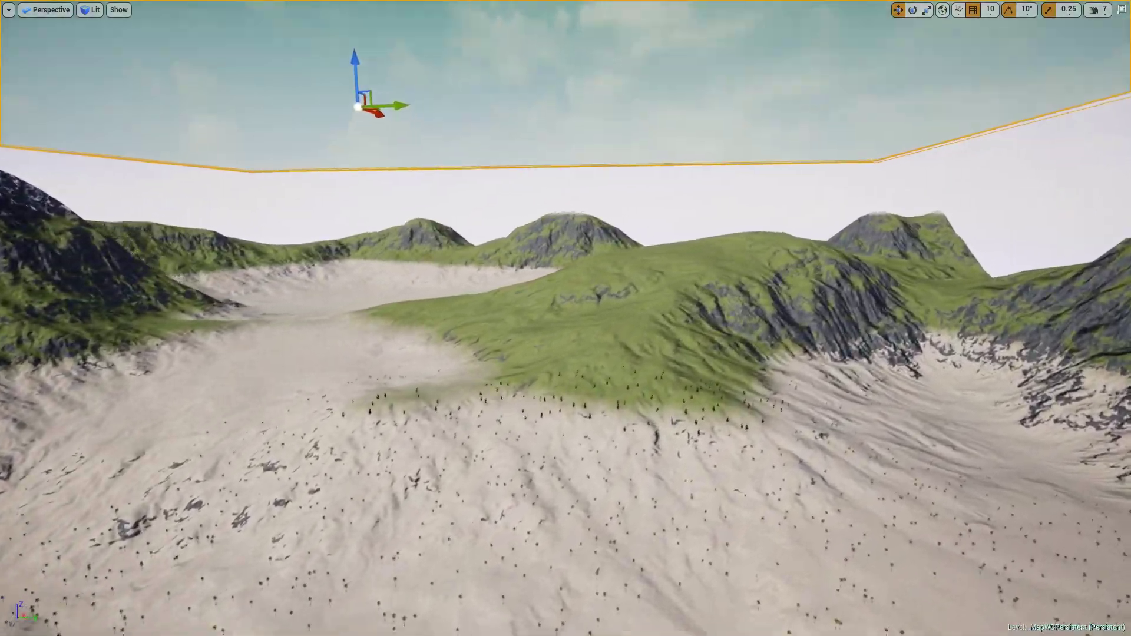
pyautogui.press('w')
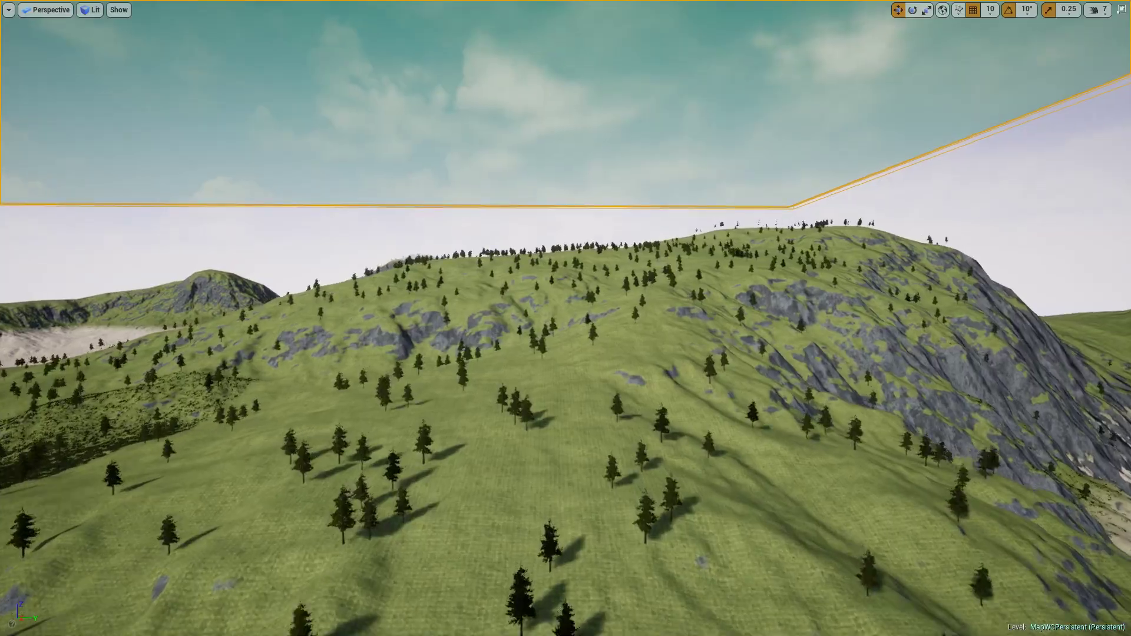
pyautogui.press('w')
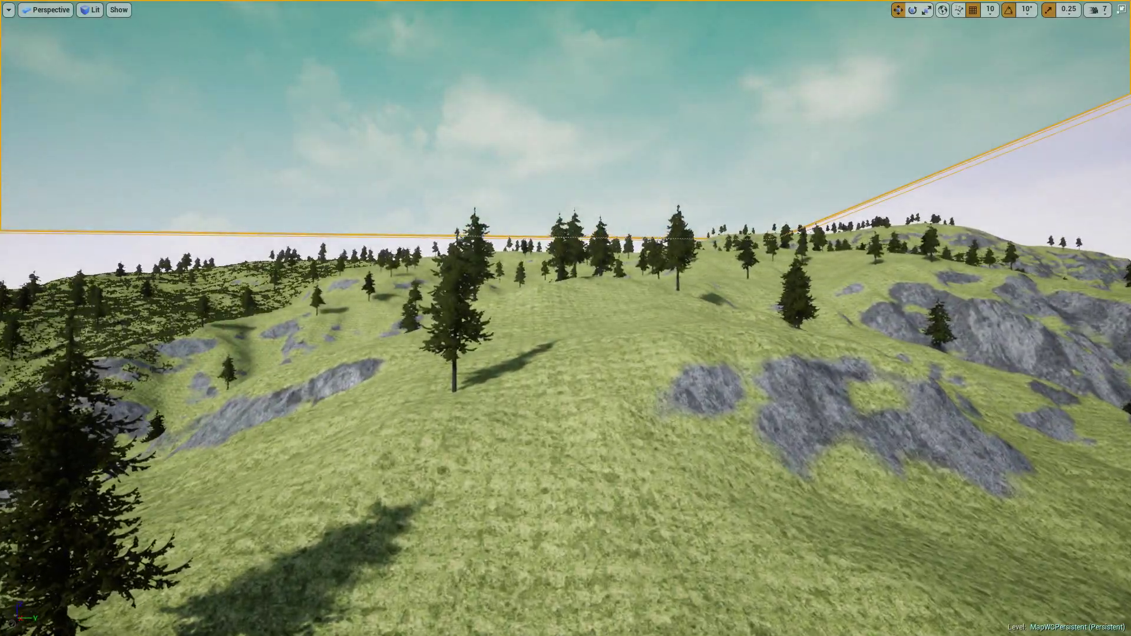
pyautogui.press('w')
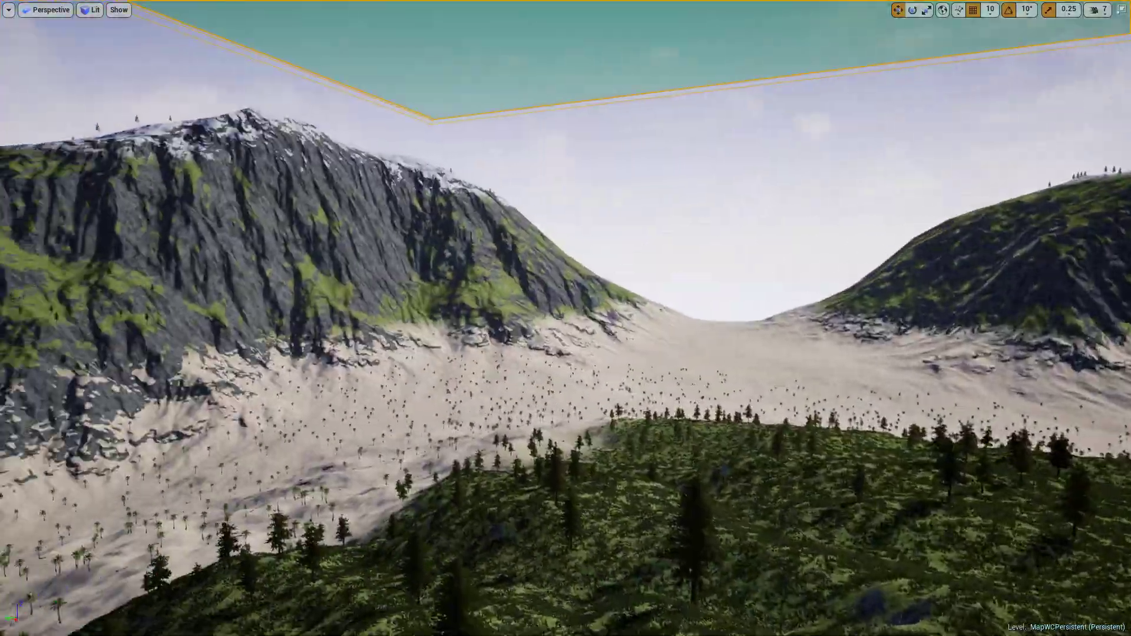
pyautogui.press('w')
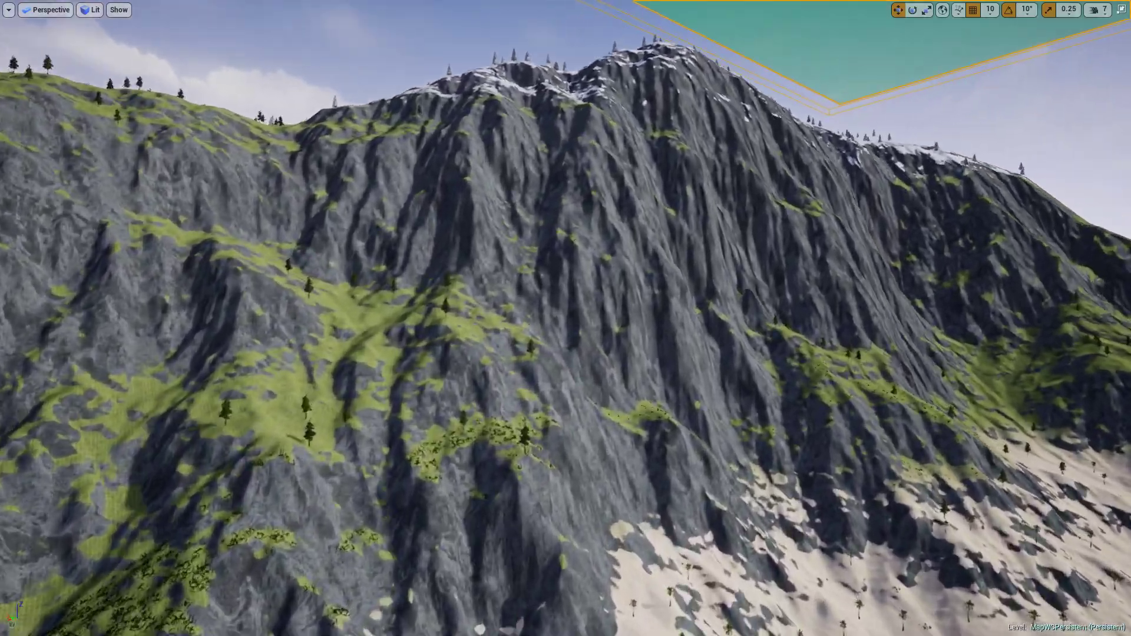
pyautogui.press('w')
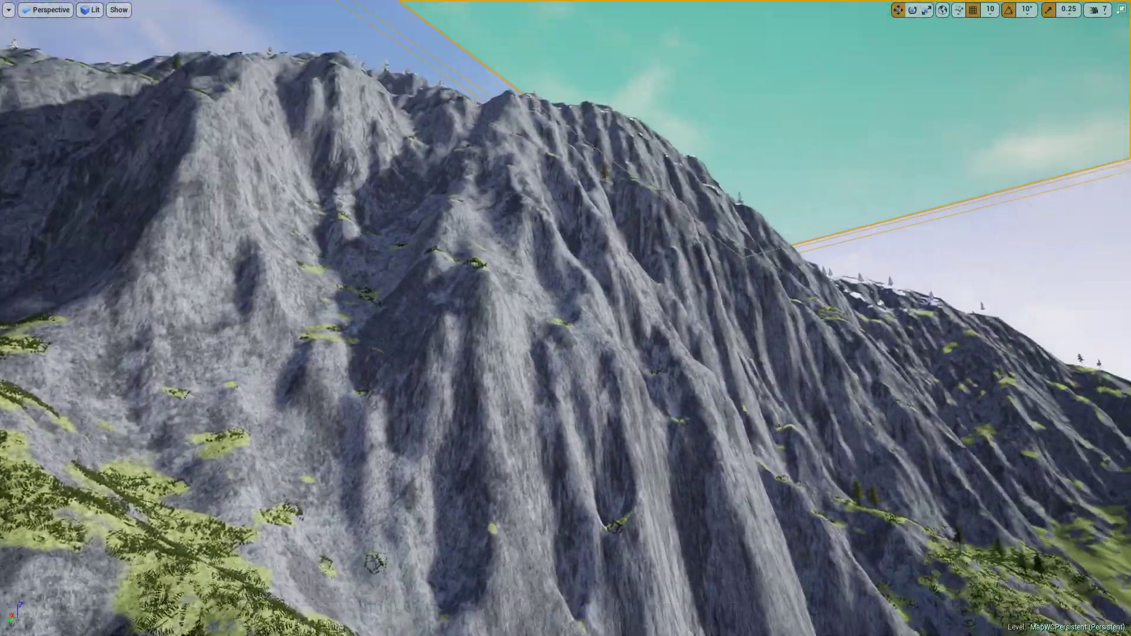
pyautogui.press('w')
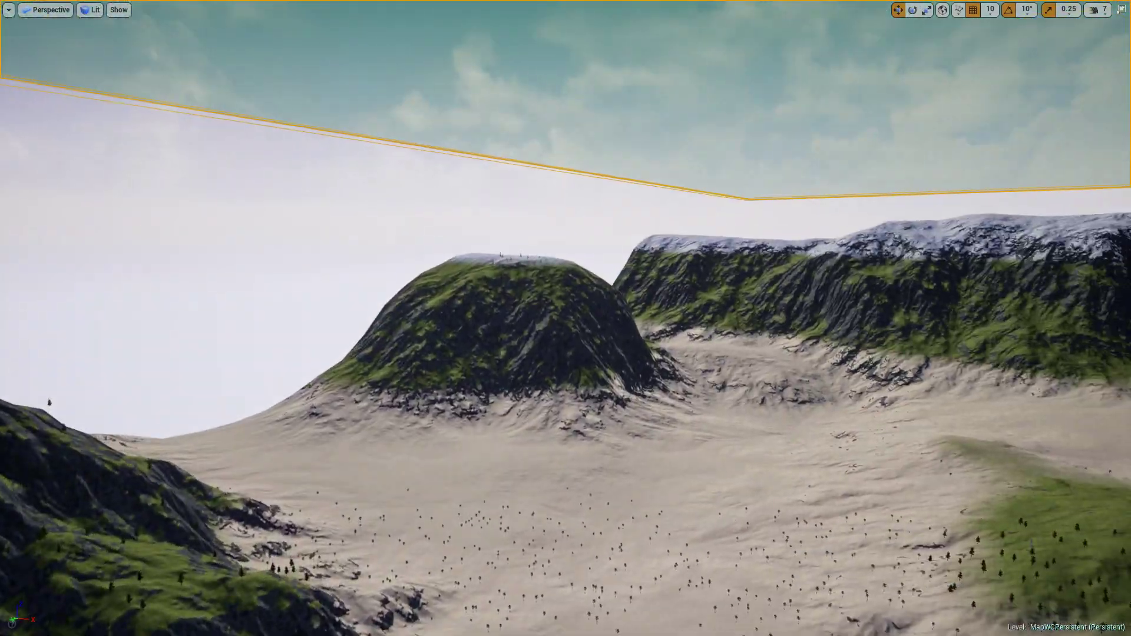
pyautogui.press('w')
pyautogui.press('F11')
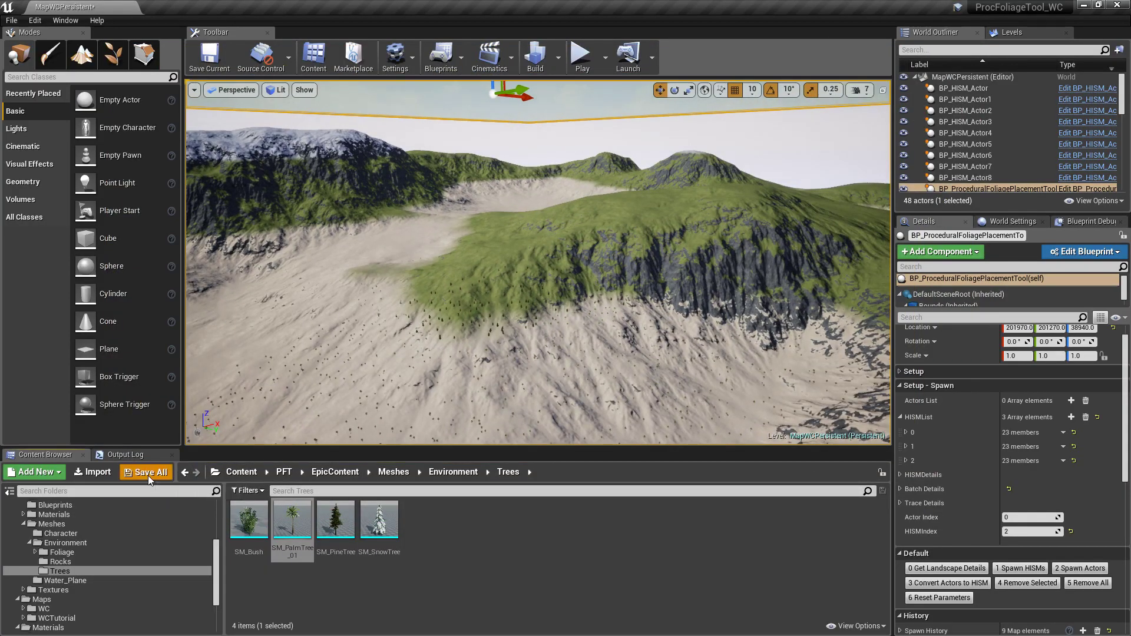
# Start playing the level in full screen from above the sandy valley and turn on the FPS display.
pyautogui.press('a')
pyautogui.moveTo(658, 300); pyautogui.dragTo(637, 277, button='right')
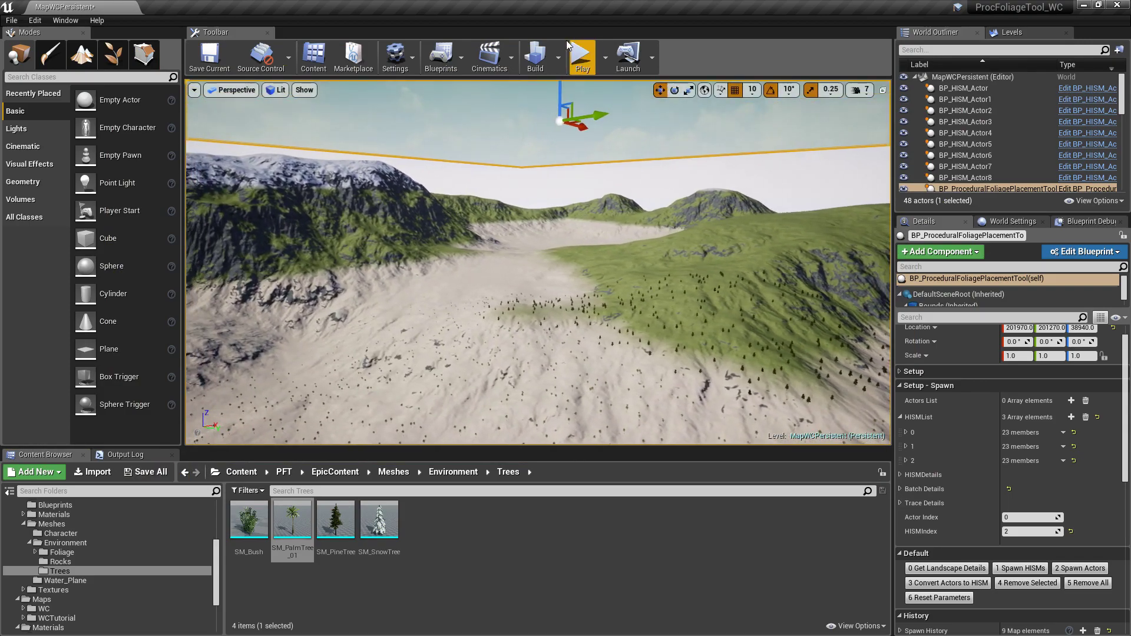
pyautogui.click(581, 56)
pyautogui.press('F11')
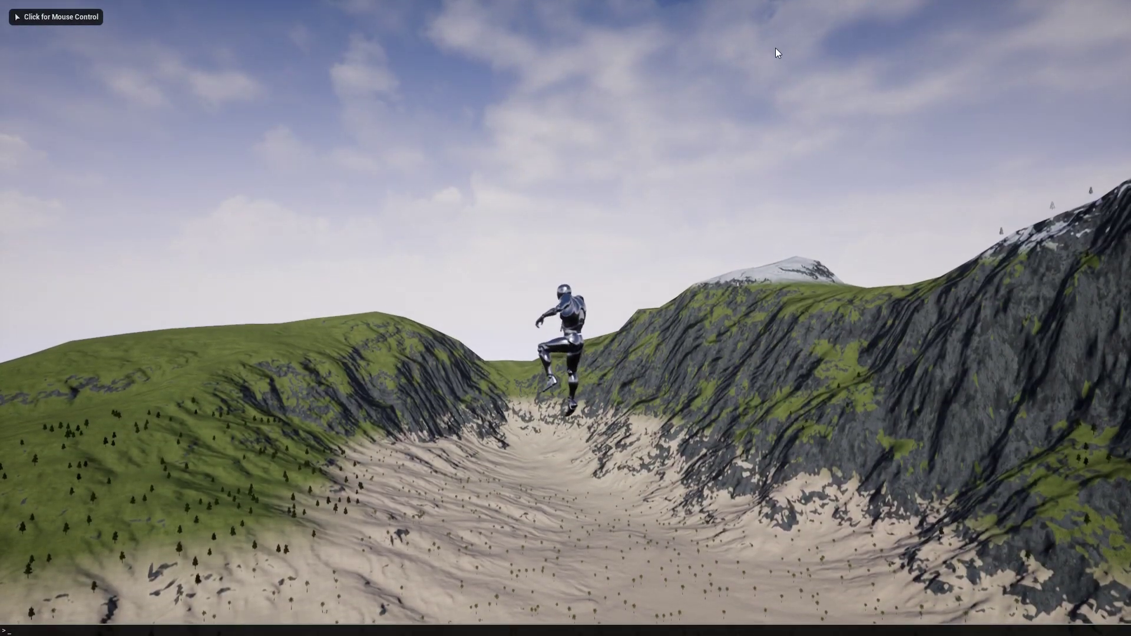
pyautogui.press('Return')
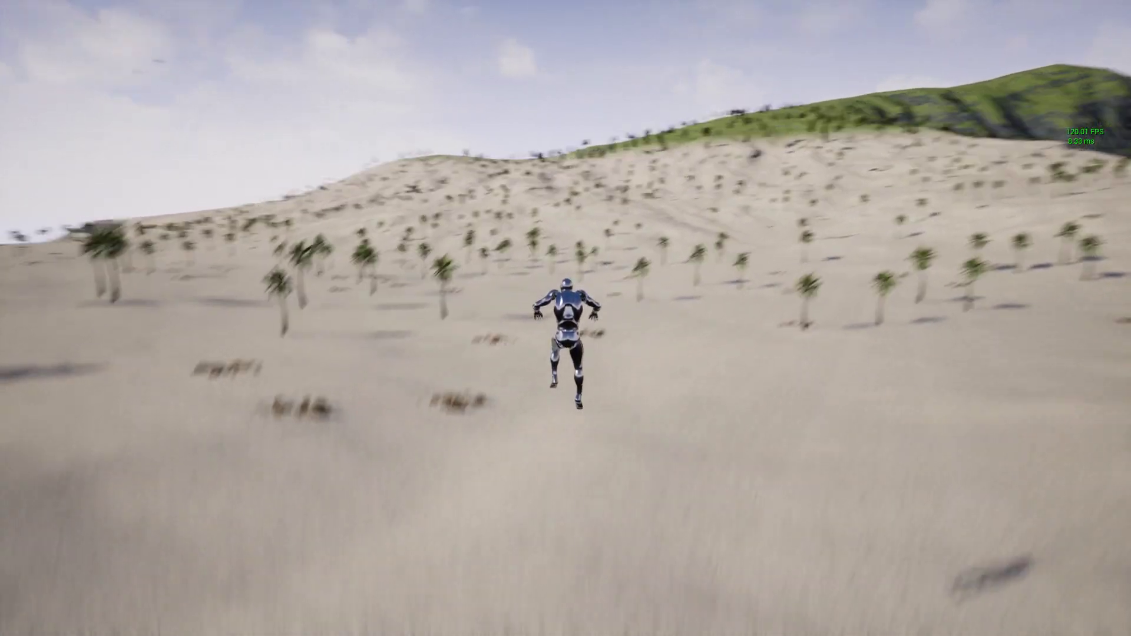
# Run the character through the sandy valley to check palm tree placement and frame rate, and stop playing.
pyautogui.press('a')
pyautogui.press('w')
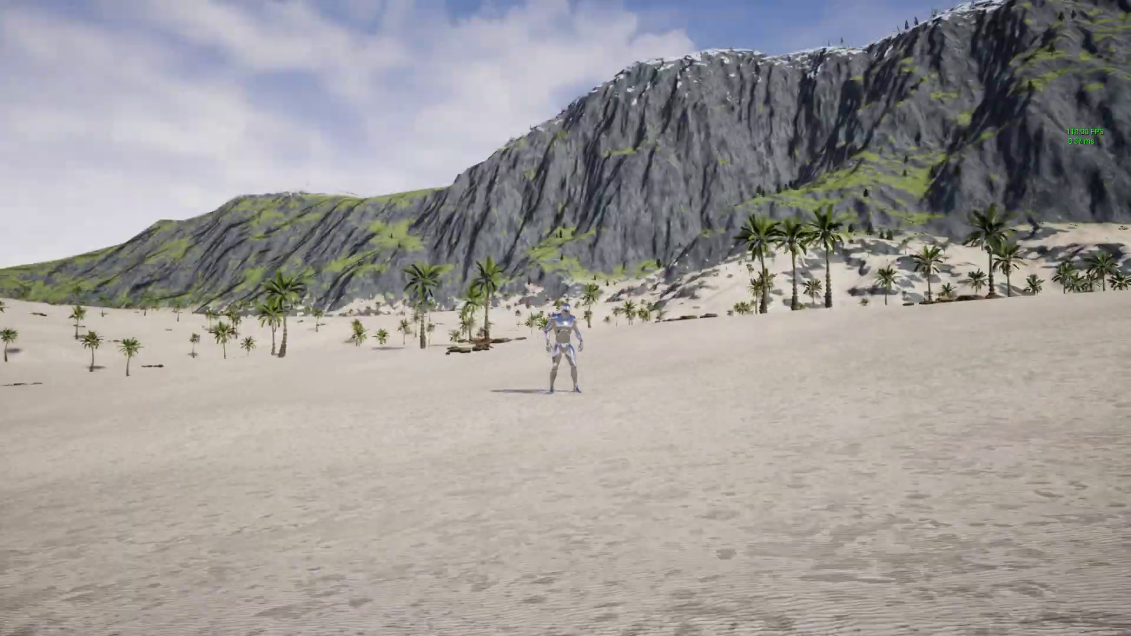
pyautogui.press('w')
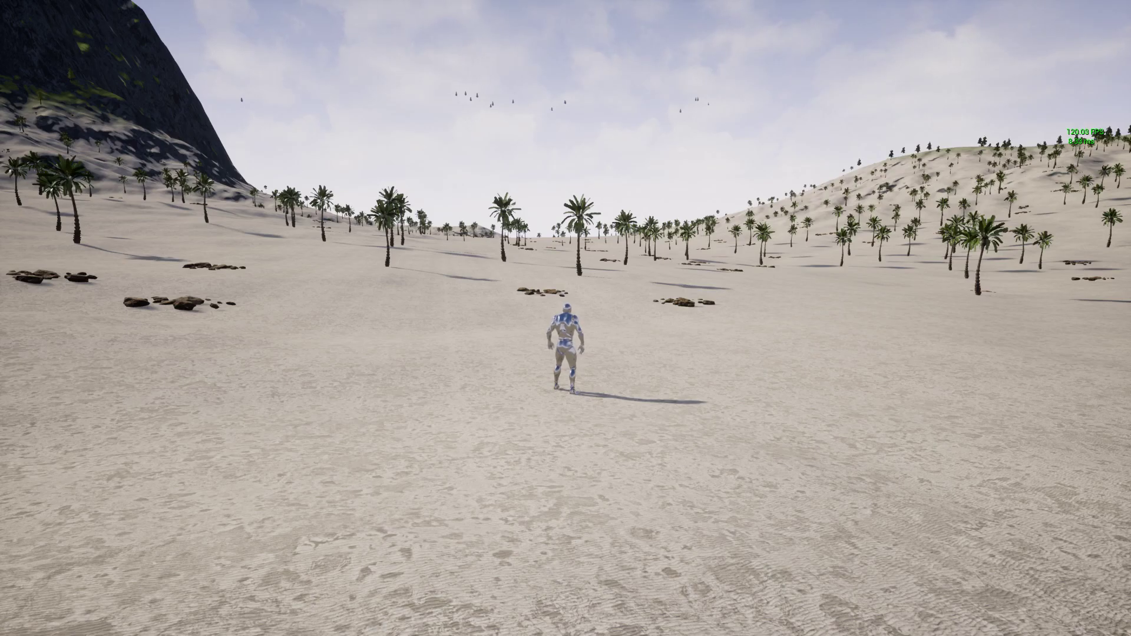
pyautogui.press('w')
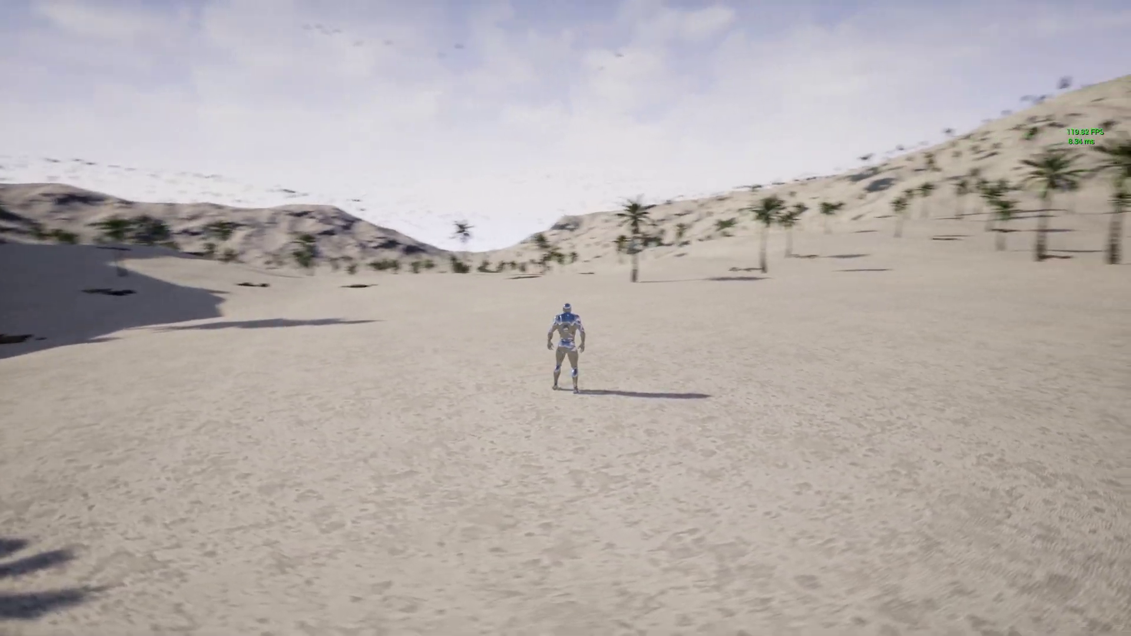
pyautogui.press('w')
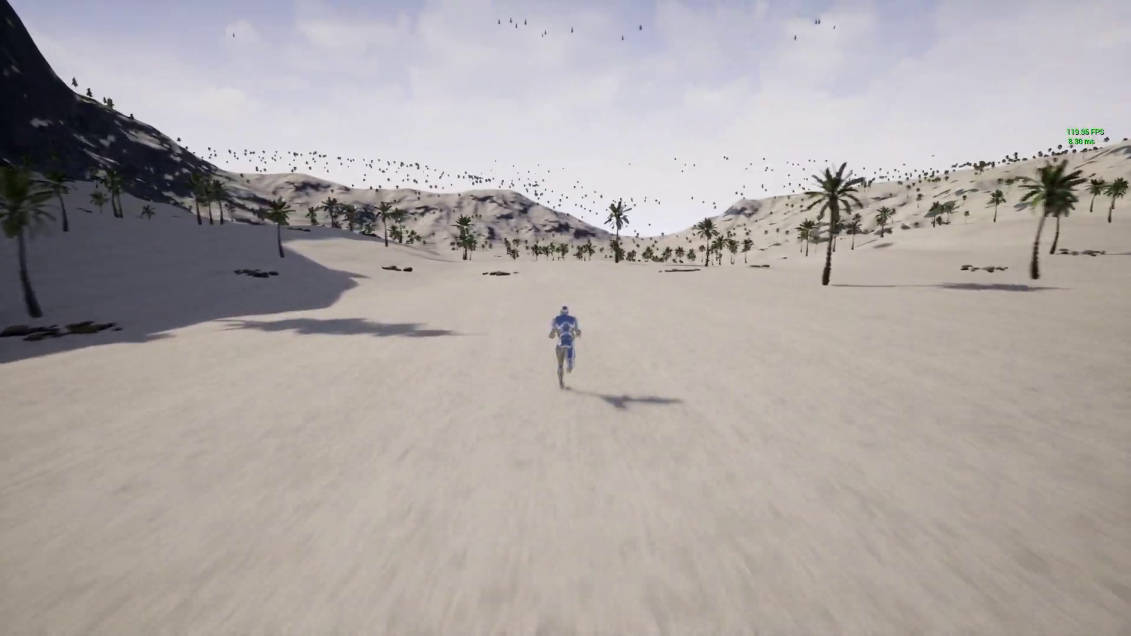
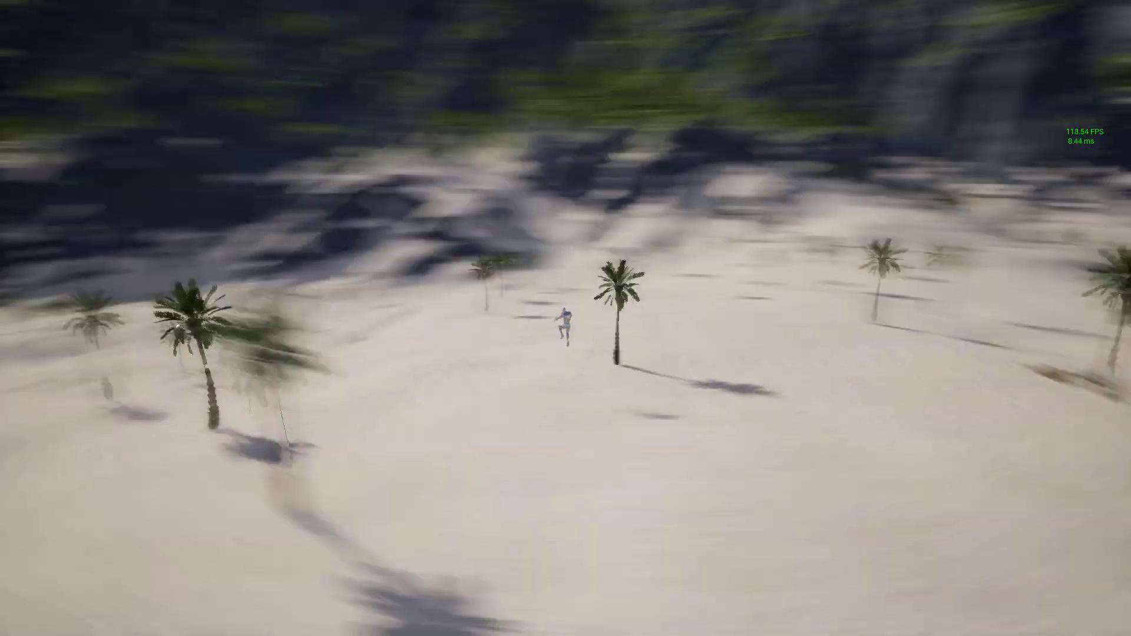
pyautogui.press('Escape')
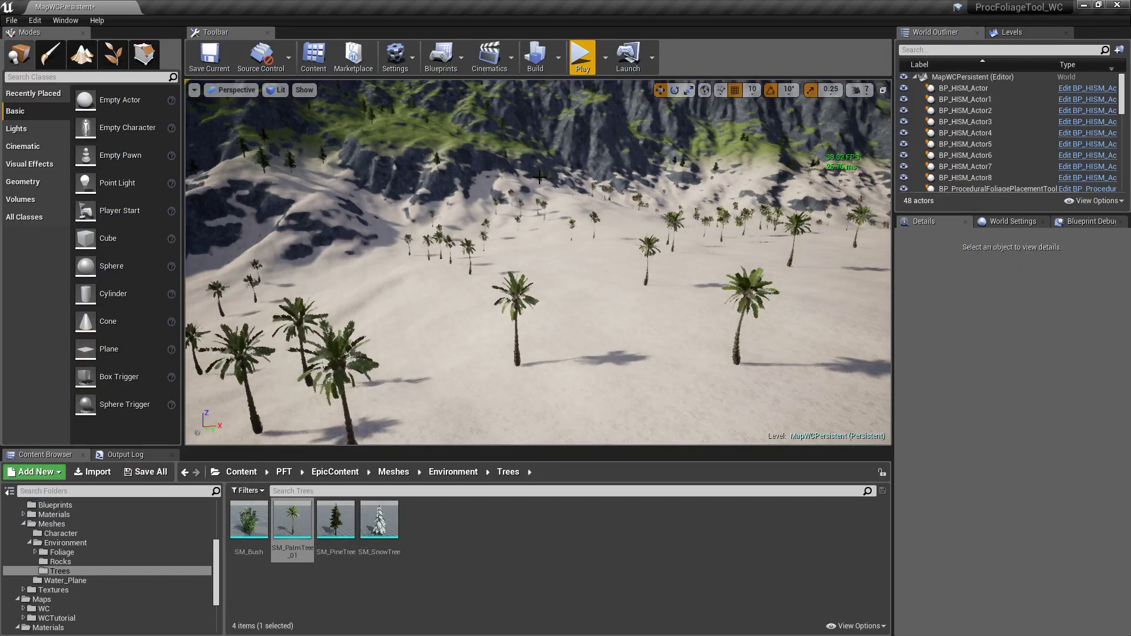
# Compare the Persistent Level and its testo sub-levels with the list of BP_HISM_Actor actors to examine where the spawned trees are stored.
pyautogui.moveTo(537, 262); pyautogui.dragTo(772, 256, button='right')
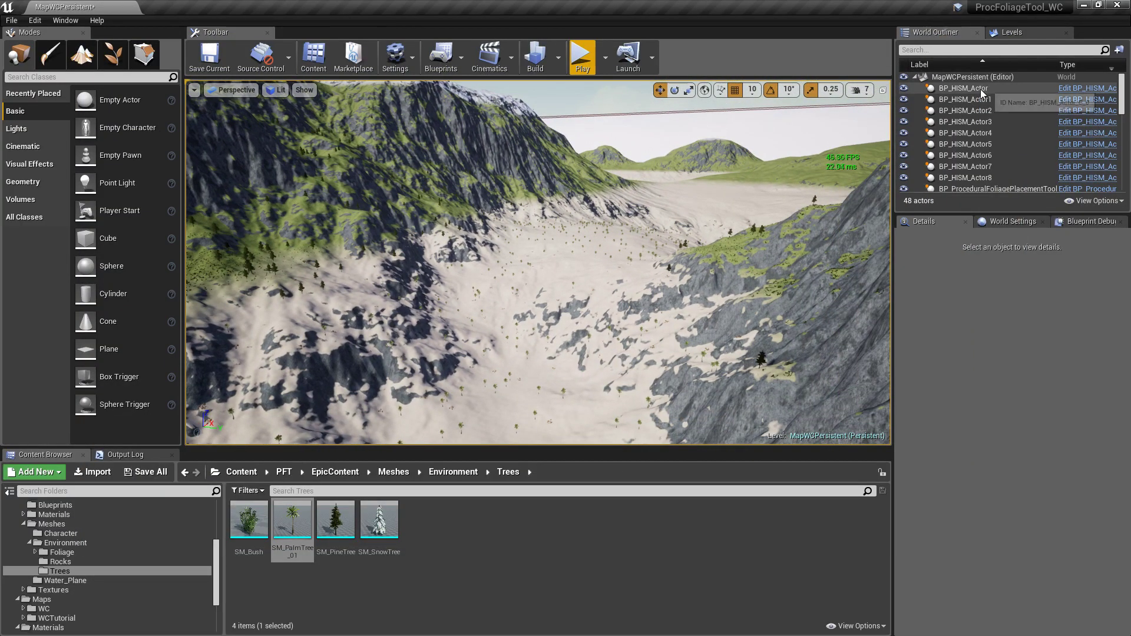
pyautogui.click(1025, 35)
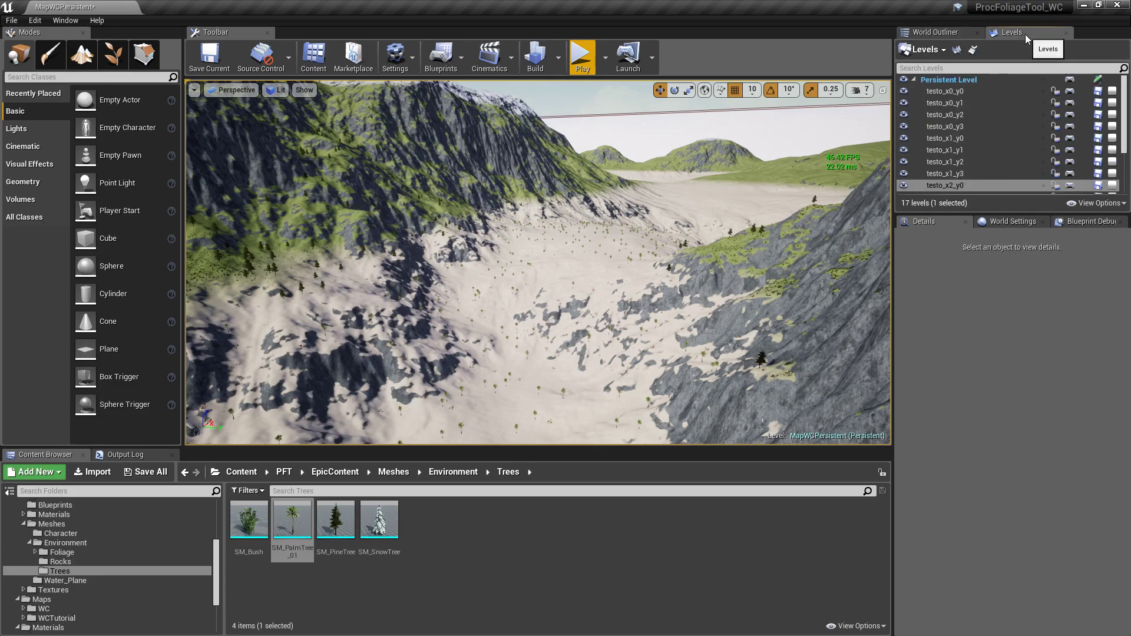
pyautogui.click(955, 81)
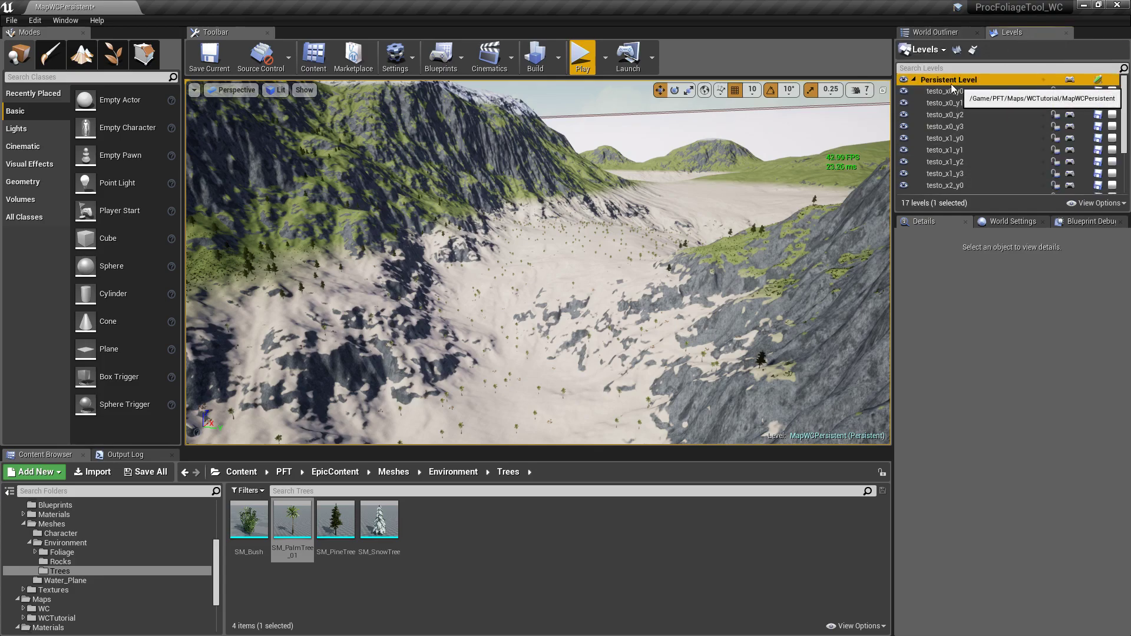
pyautogui.click(955, 91)
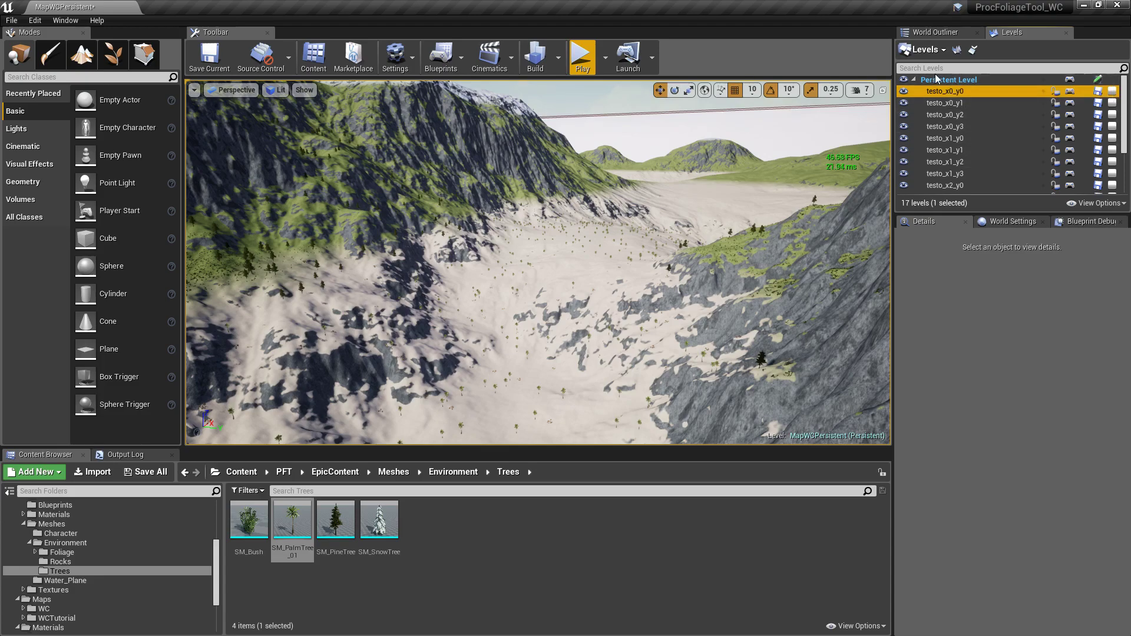
pyautogui.click(937, 80)
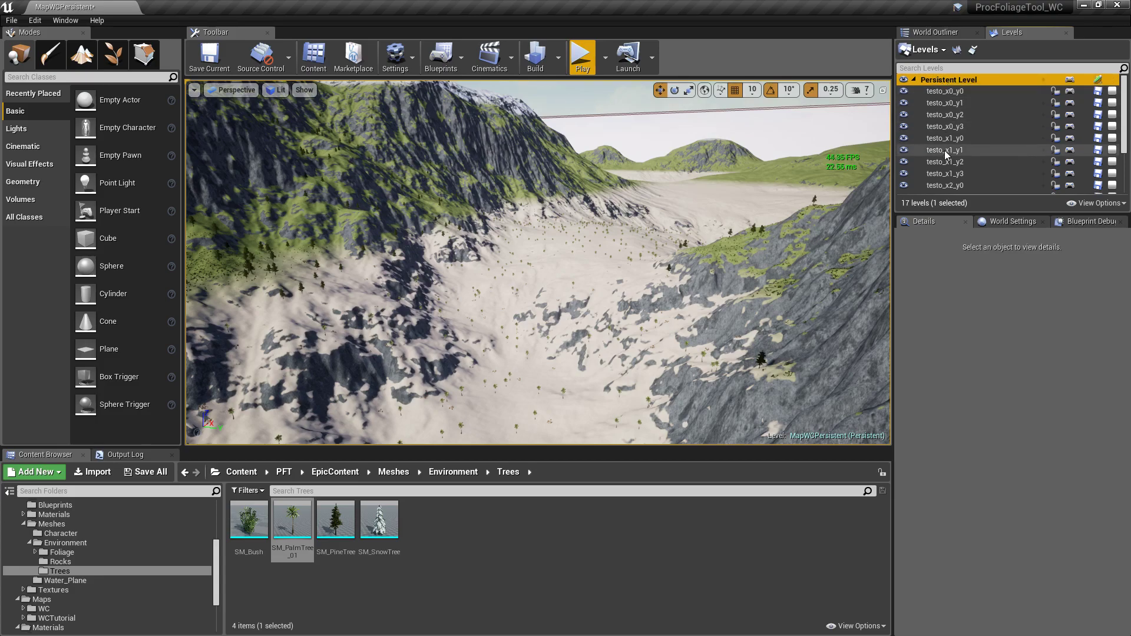
pyautogui.click(945, 103)
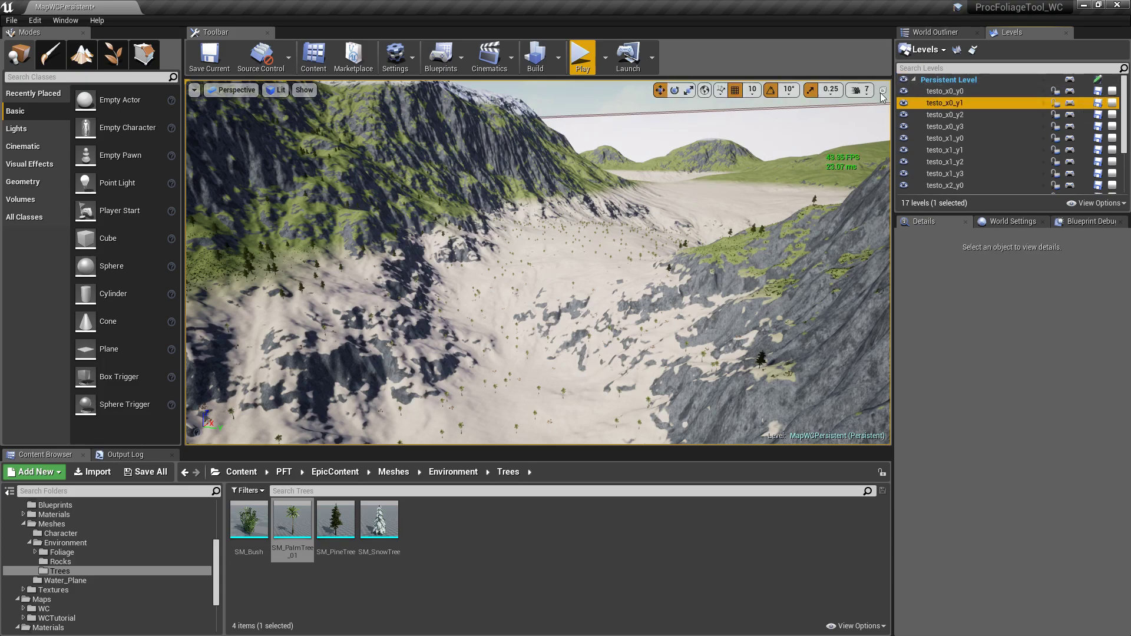
pyautogui.click(943, 82)
pyautogui.click(941, 33)
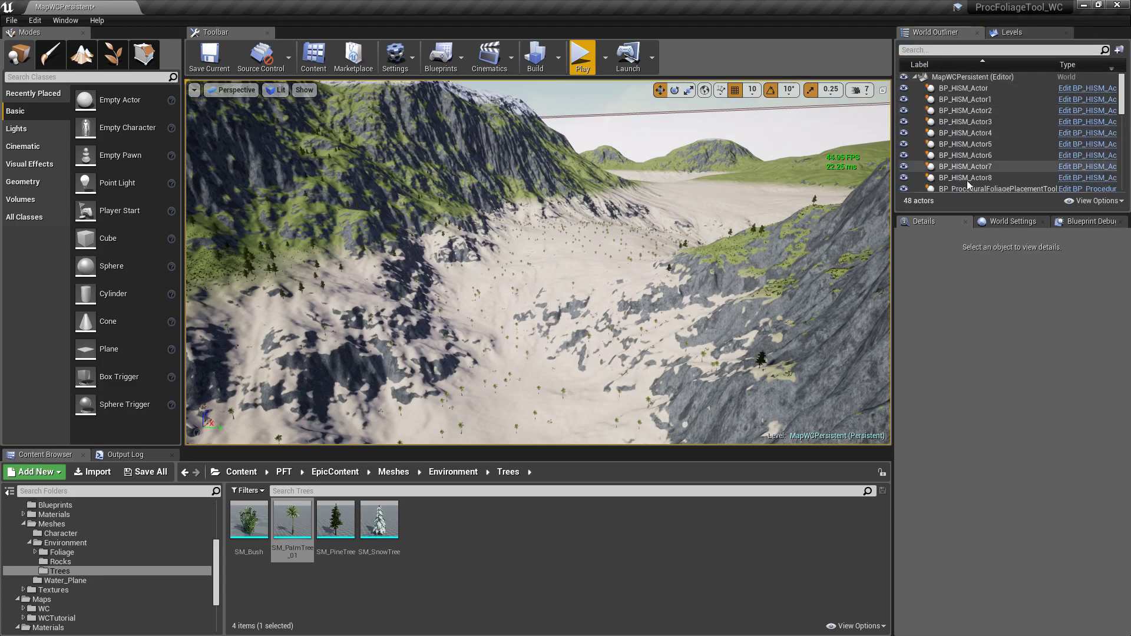
pyautogui.click(1008, 34)
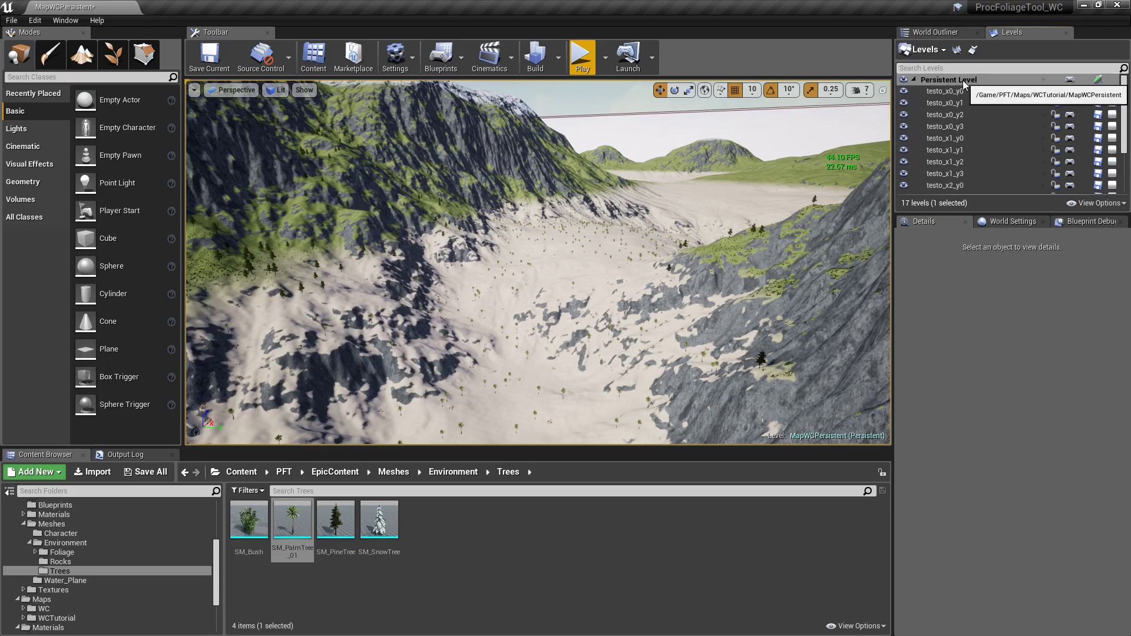
# Hide the sub-levels testo_x1_y0, testo_x1_y2 and testo_x1_y3 and examine the palm trees over the hidden terrain.
pyautogui.moveTo(646, 189); pyautogui.dragTo(568, 210, button='right')
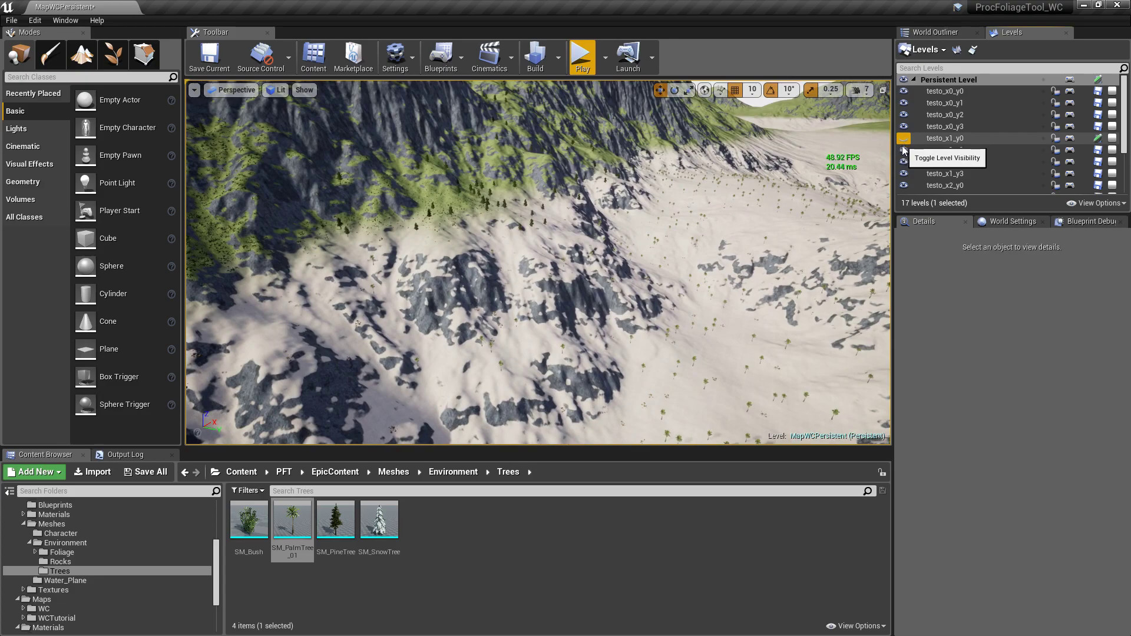
pyautogui.click(903, 162)
pyautogui.click(903, 173)
pyautogui.moveTo(565, 236); pyautogui.dragTo(601, 268, button='right')
pyautogui.press('w')
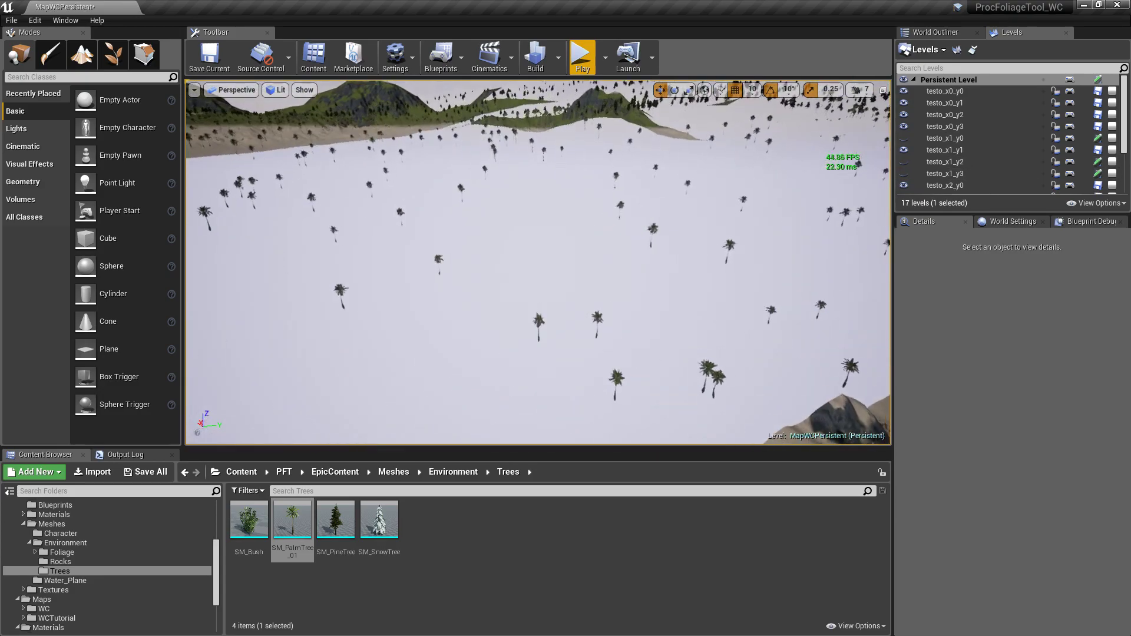
pyautogui.moveTo(684, 227); pyautogui.dragTo(683, 203, button='right')
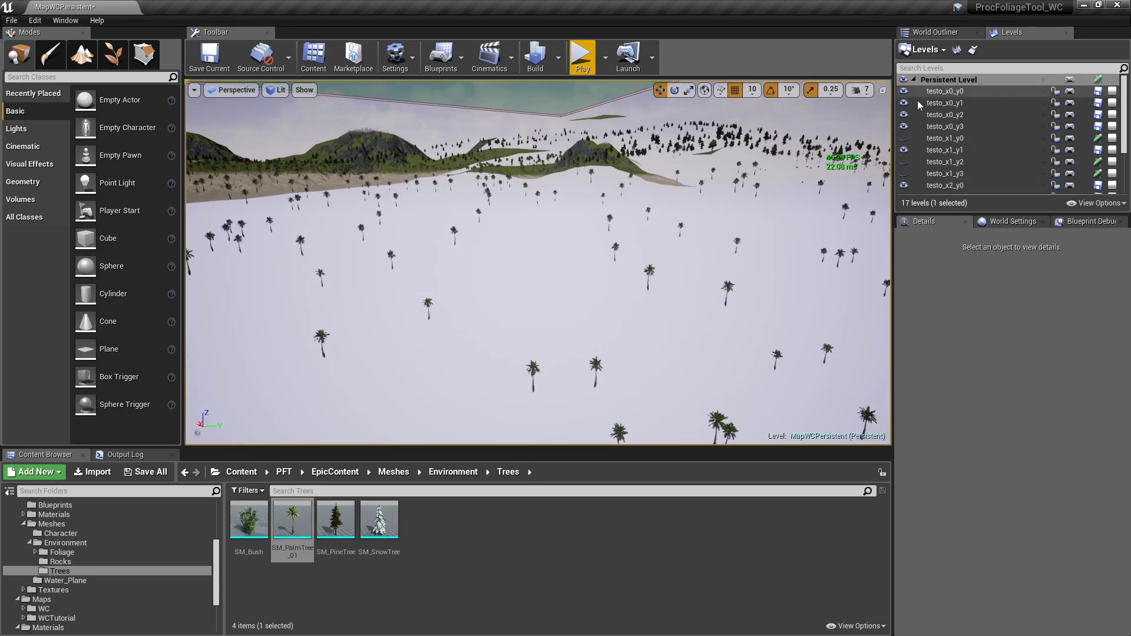
# Show the hidden testo_x1 sub-levels again, toggling testo_x1_y2 off and back on to compare the terrain with its trees.
pyautogui.click(904, 161)
pyautogui.click(905, 173)
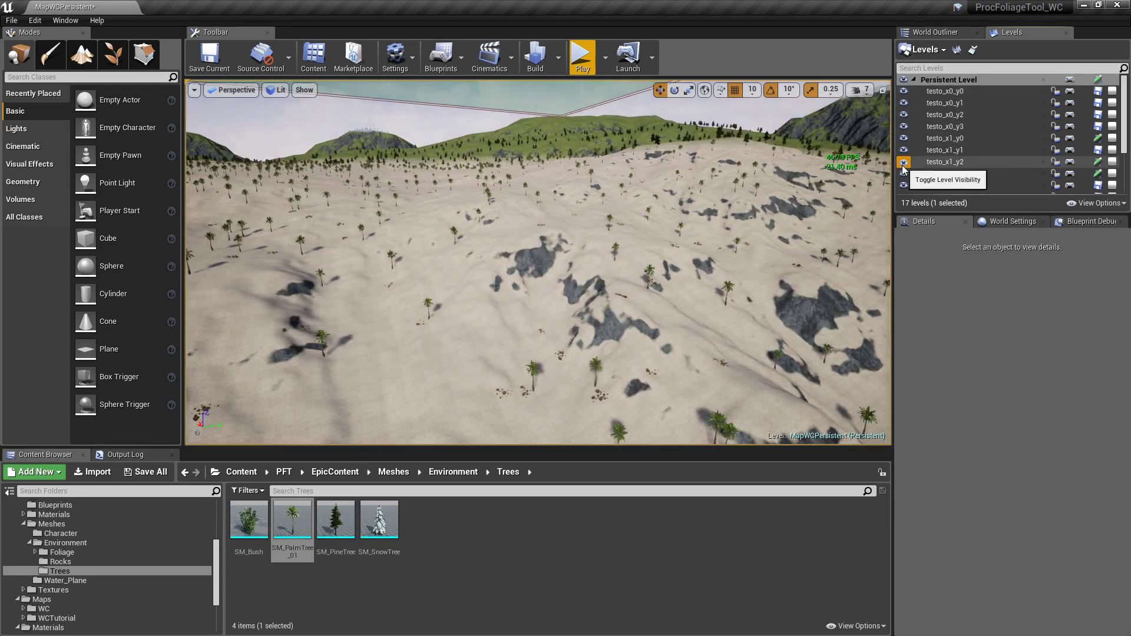
pyautogui.click(904, 168)
pyautogui.click(904, 167)
pyautogui.click(904, 163)
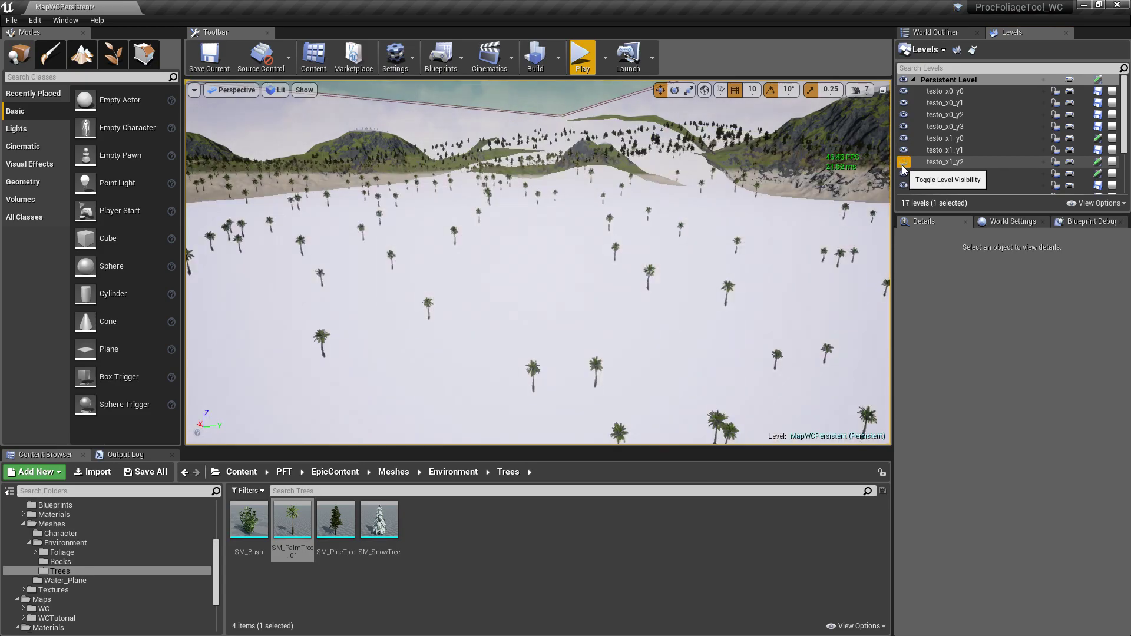
pyautogui.click(904, 162)
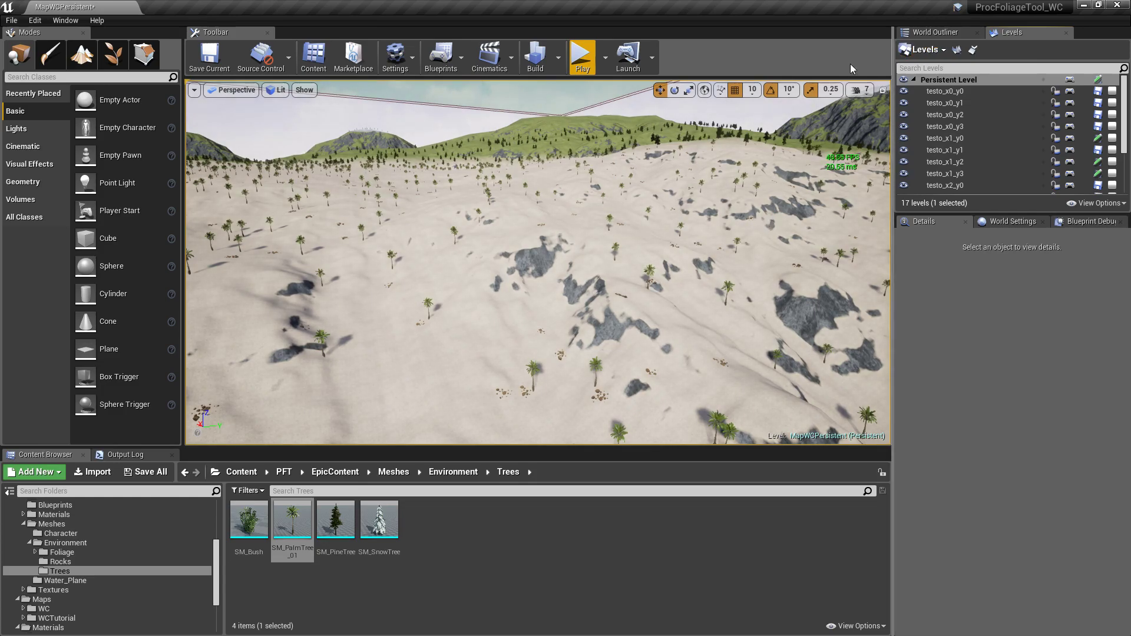
# Select the BP_ProceduralFoliagePlacementTool actor and remove all the trees it spawned.
pyautogui.moveTo(617, 230); pyautogui.dragTo(465, 304, button='right')
pyautogui.press('s')
pyautogui.click(540, 313)
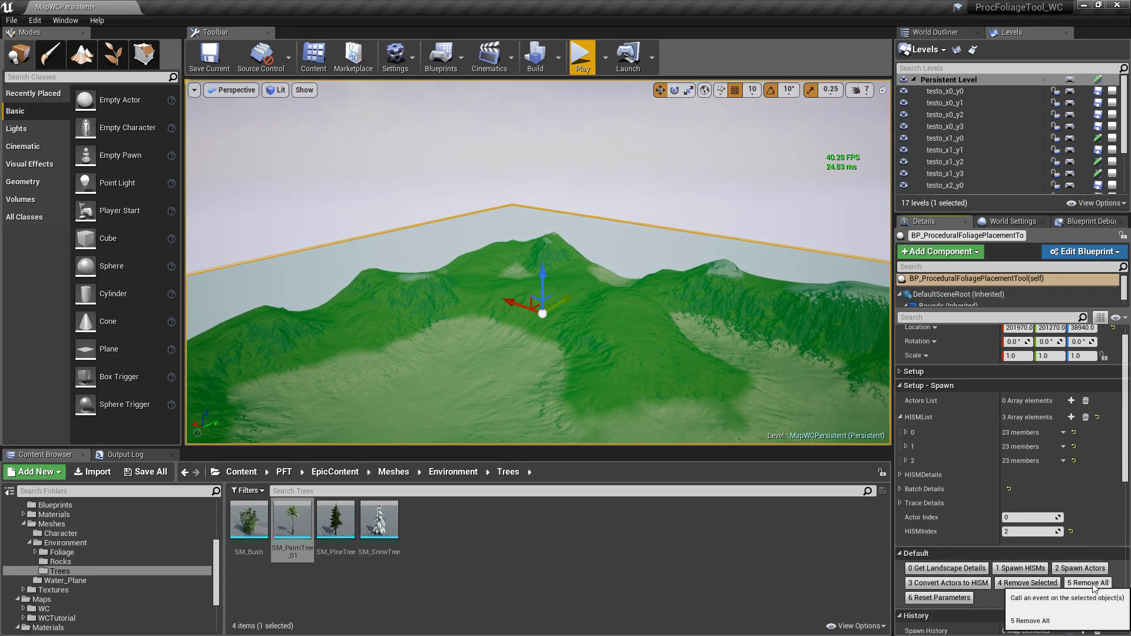
# Move Light Source, Sky Sphere and SkyLight into a new outliner folder named "0. Light" and collapse it.
pyautogui.click(940, 32)
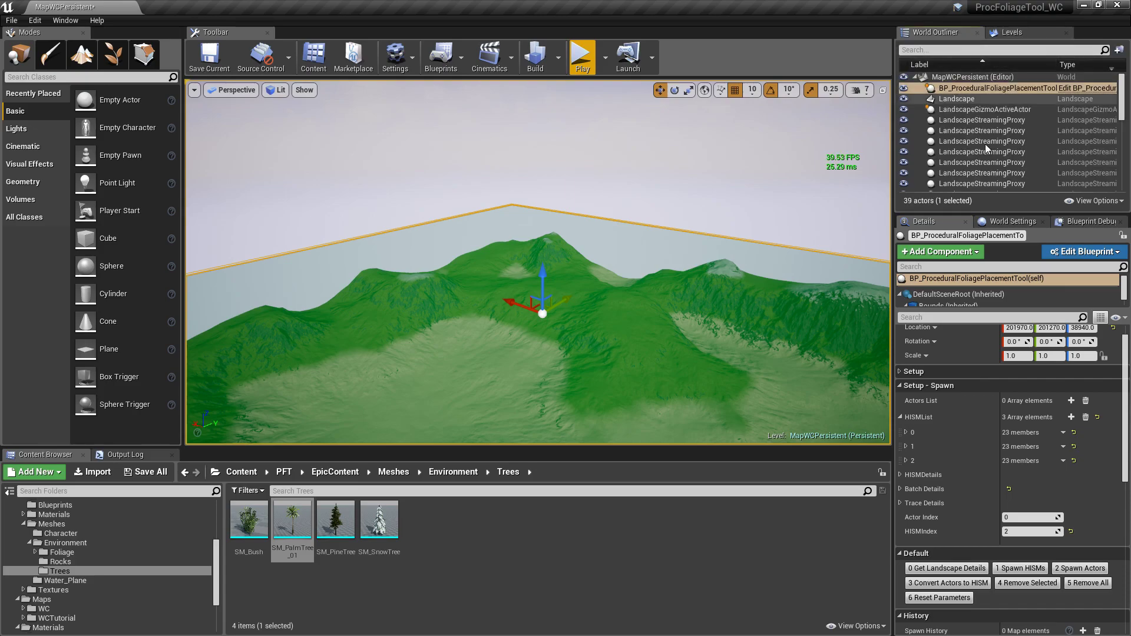
pyautogui.click(980, 101)
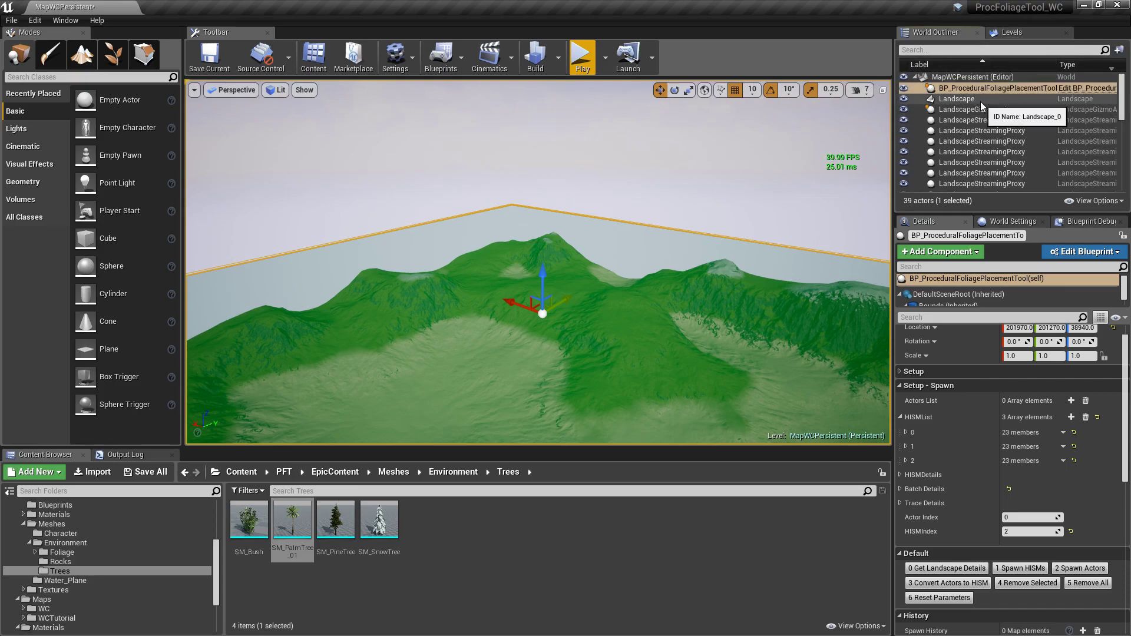
pyautogui.scroll(-3, 988, 122)
pyautogui.moveTo(1121, 106); pyautogui.dragTo(1127, 171)
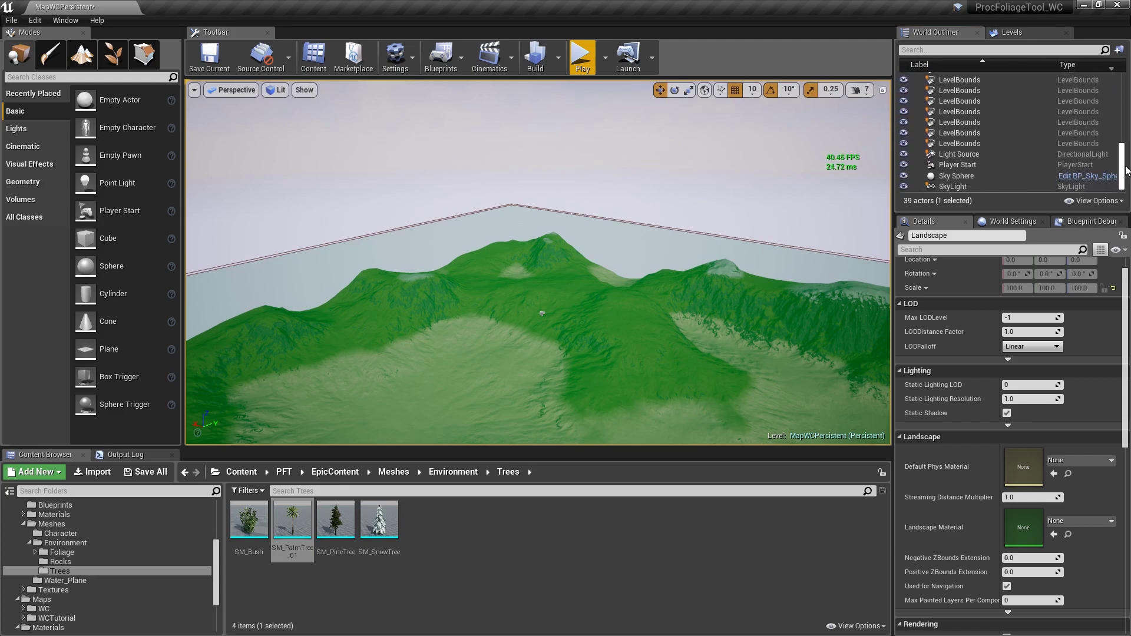
pyautogui.click(976, 154)
pyautogui.keyDown('ctrl'); pyautogui.click(975, 176); pyautogui.keyUp('ctrl')
pyautogui.keyDown('ctrl'); pyautogui.click(974, 185); pyautogui.keyUp('ctrl')
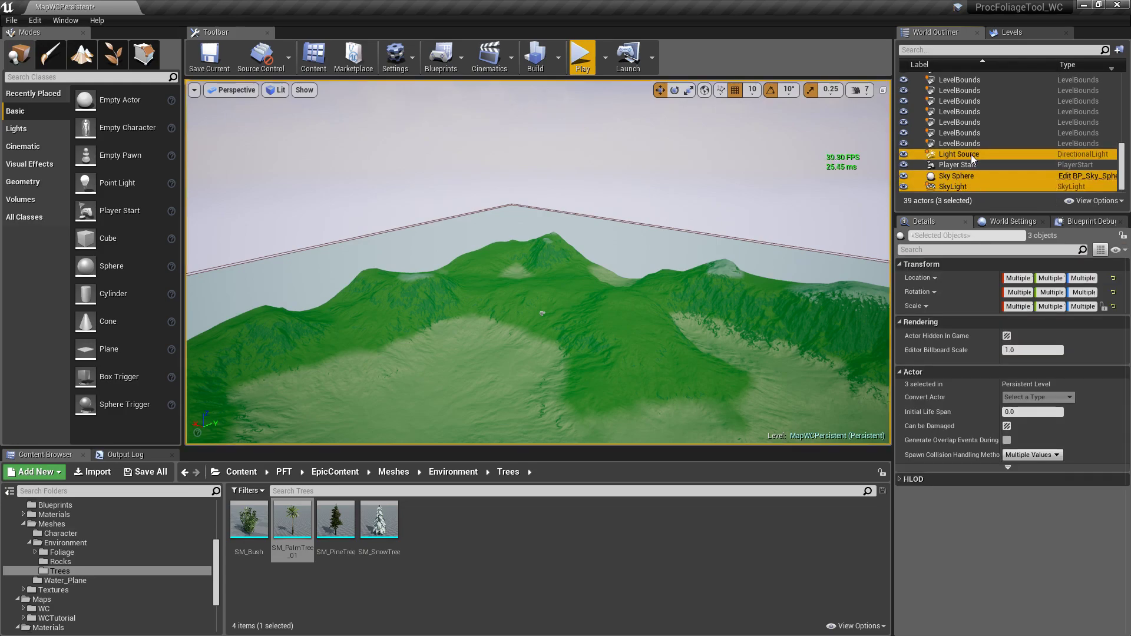
pyautogui.rightClick(972, 156)
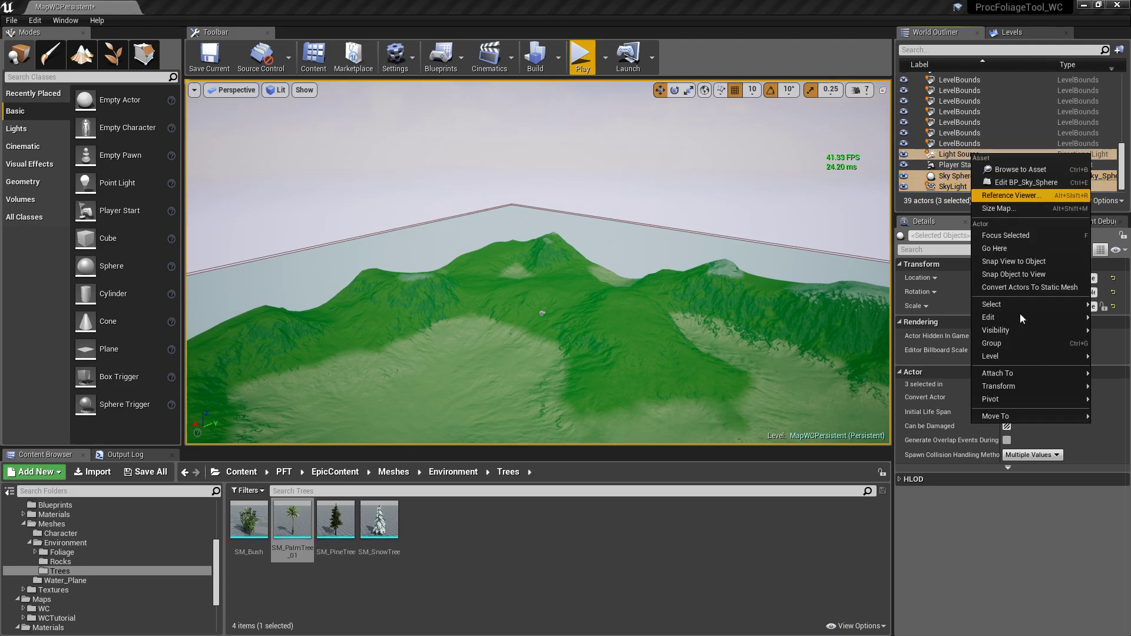
pyautogui.moveTo(1004, 416)
pyautogui.click(953, 416)
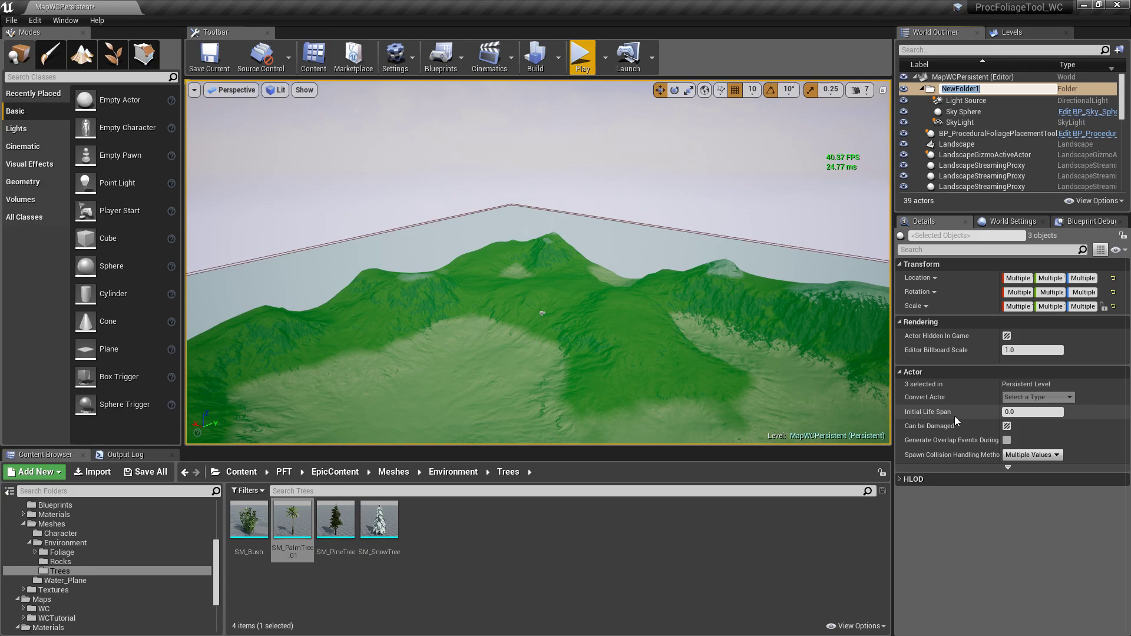
pyautogui.write('Sk')
pyautogui.press('BackSpace')
pyautogui.press('BackSpace')
pyautogui.write('0')
pyautogui.press('Return')
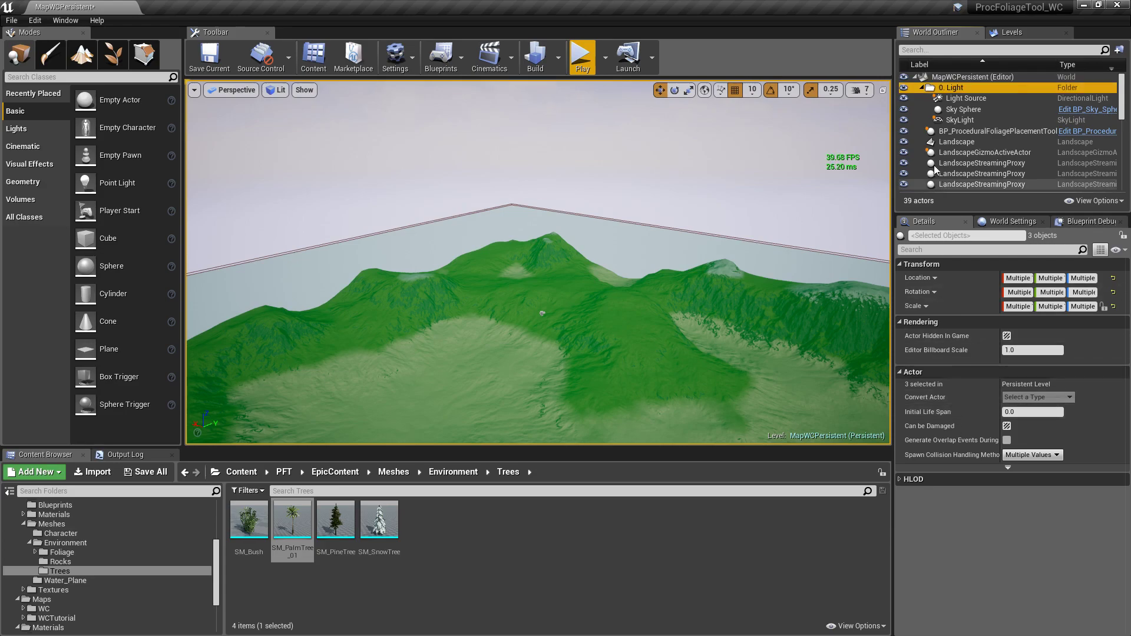
pyautogui.click(923, 88)
# Move the Landscape, LandscapeGizmoActiveActor, all LandscapeStreamingProxy and LevelBounds actors into a new outliner folder named "1. Landscapes" and collapse it.
pyautogui.click(962, 110)
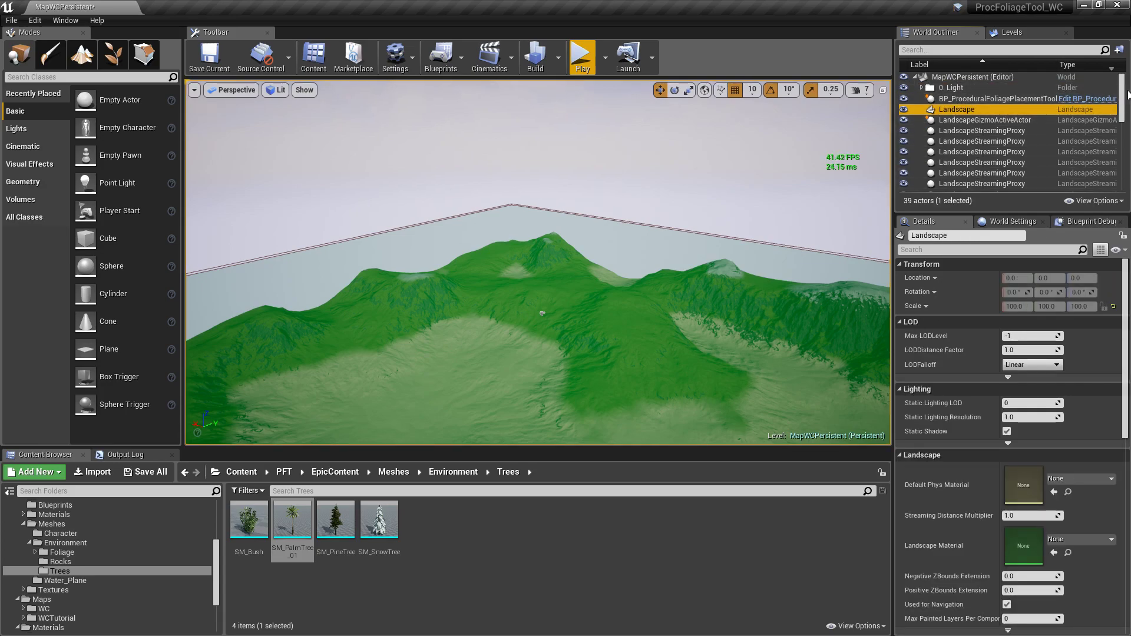
pyautogui.moveTo(1121, 103); pyautogui.dragTo(1129, 174)
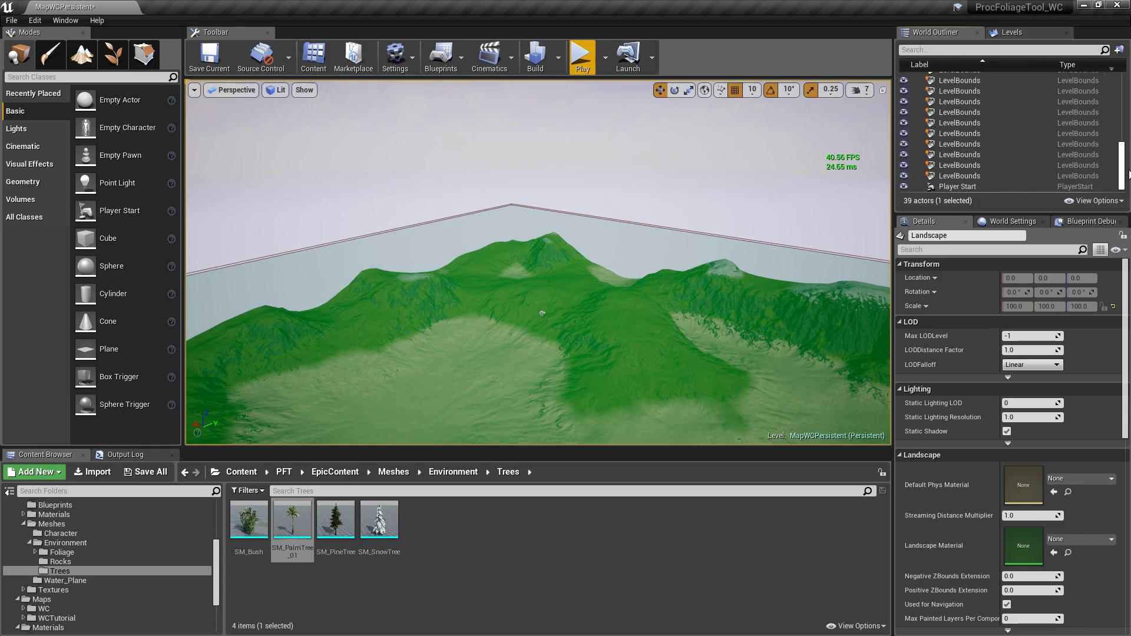
pyautogui.keyDown('shift'); pyautogui.click(985, 175); pyautogui.keyUp('shift')
pyautogui.moveTo(1122, 171); pyautogui.dragTo(1130, 89)
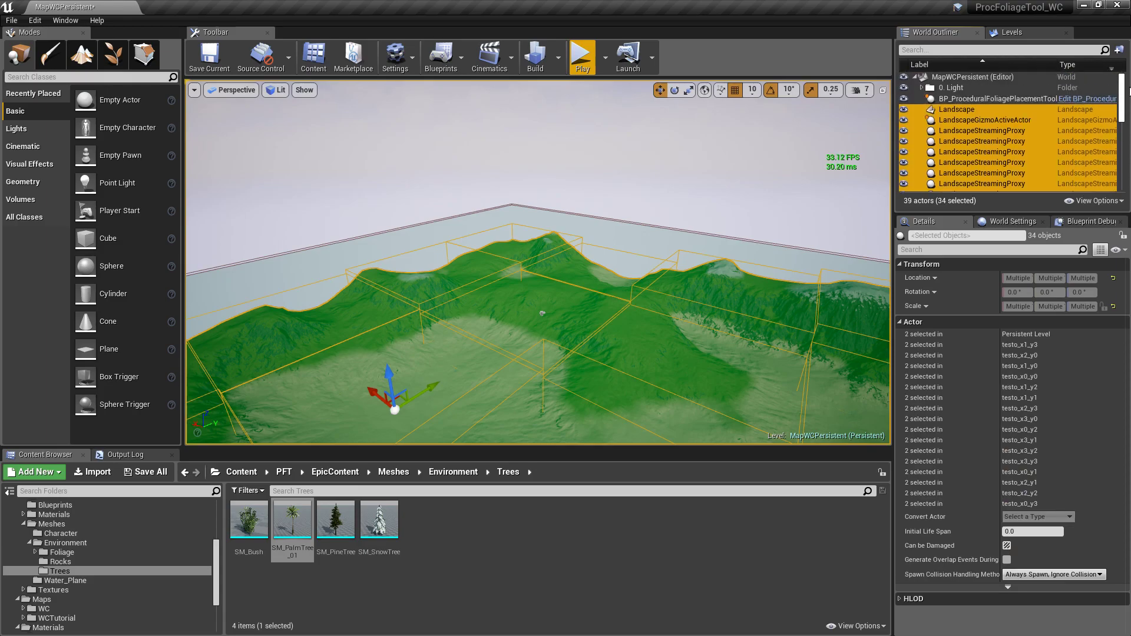
pyautogui.rightClick(992, 129)
pyautogui.moveTo(1033, 323)
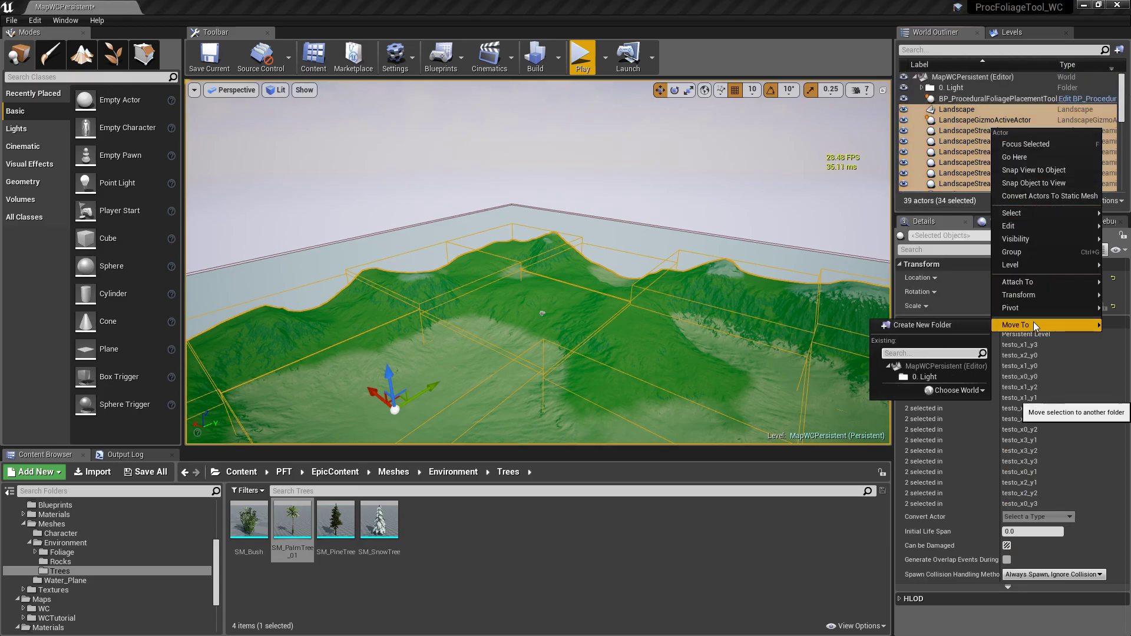
pyautogui.click(973, 324)
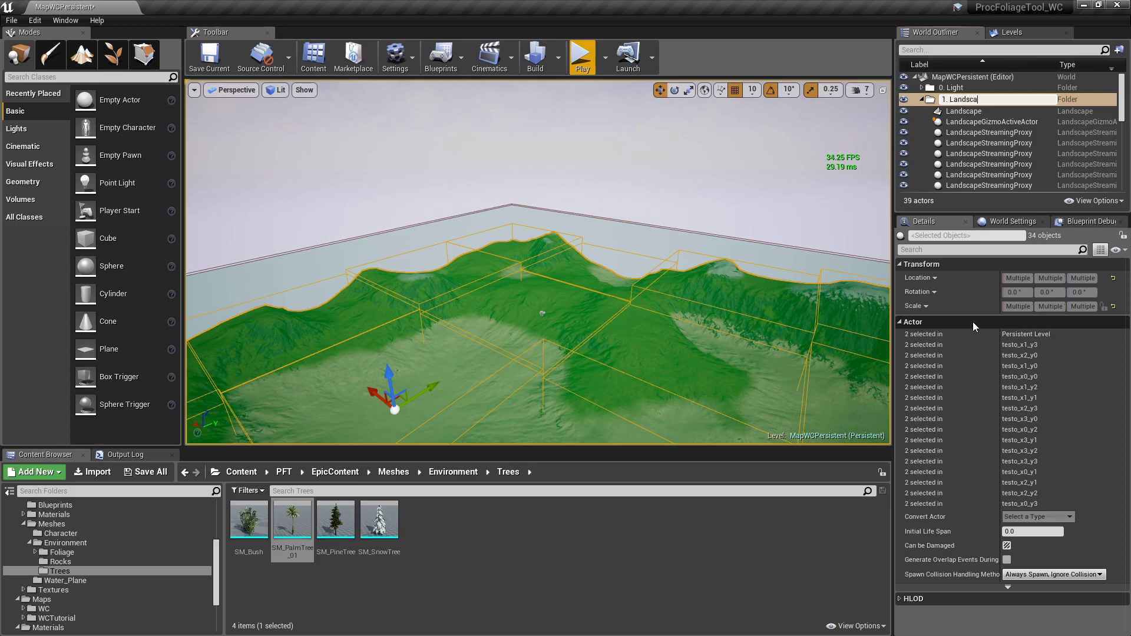
pyautogui.write('1. Landscapes')
pyautogui.press('Return')
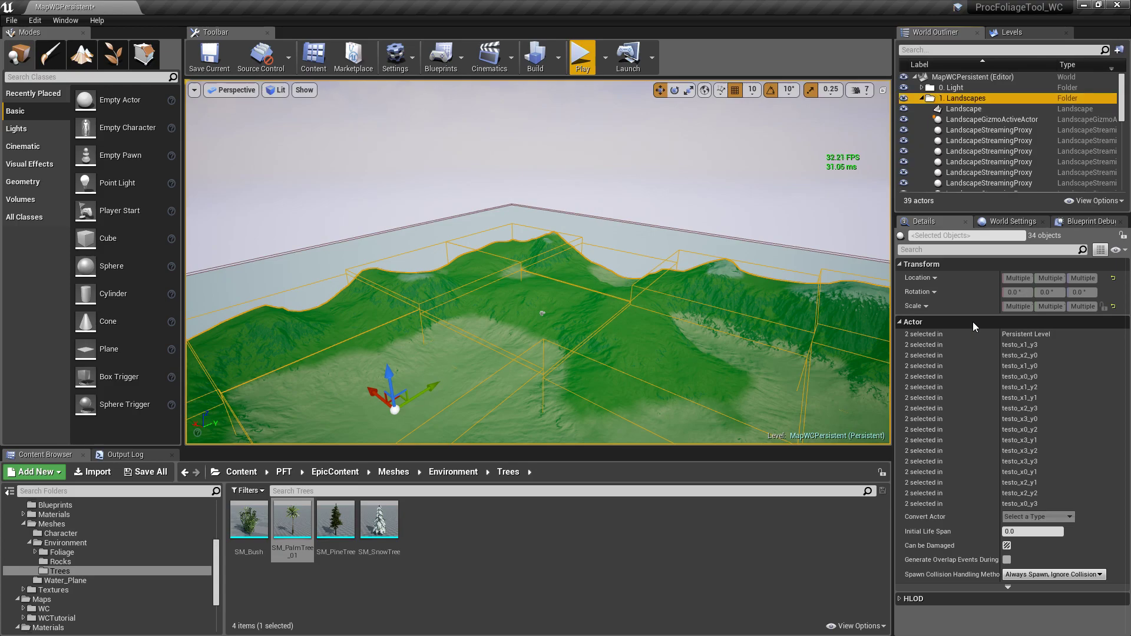
pyautogui.click(923, 99)
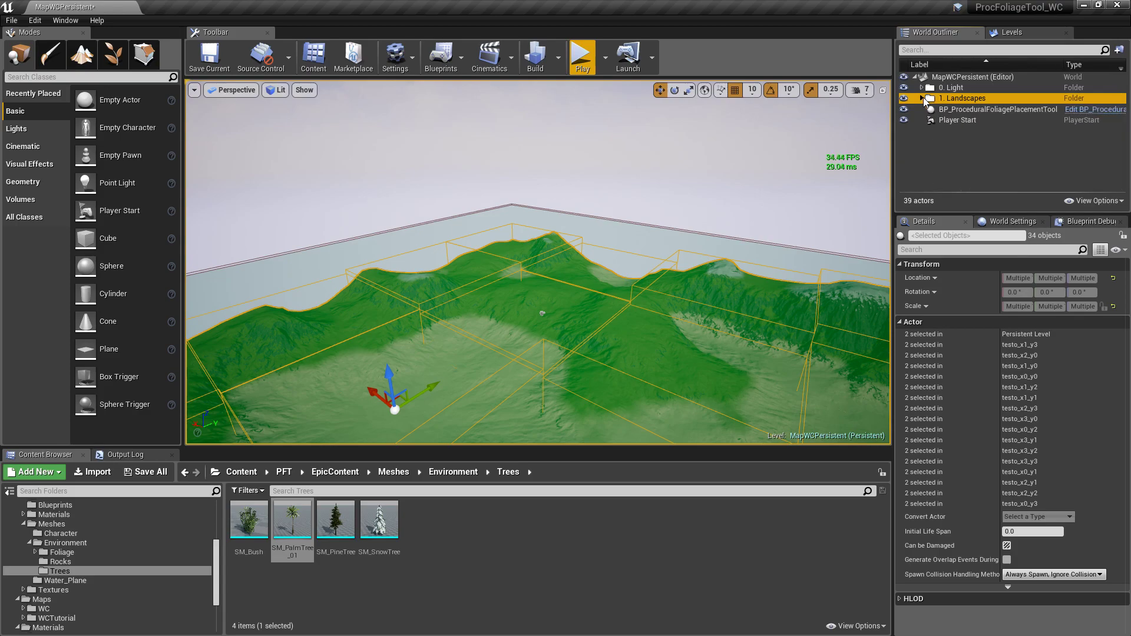
# Duplicate the BP_ProceduralFoliagePlacementTool actor straight up to a Z of about 92940, and lower the original to a Z of about -82880.
pyautogui.click(978, 109)
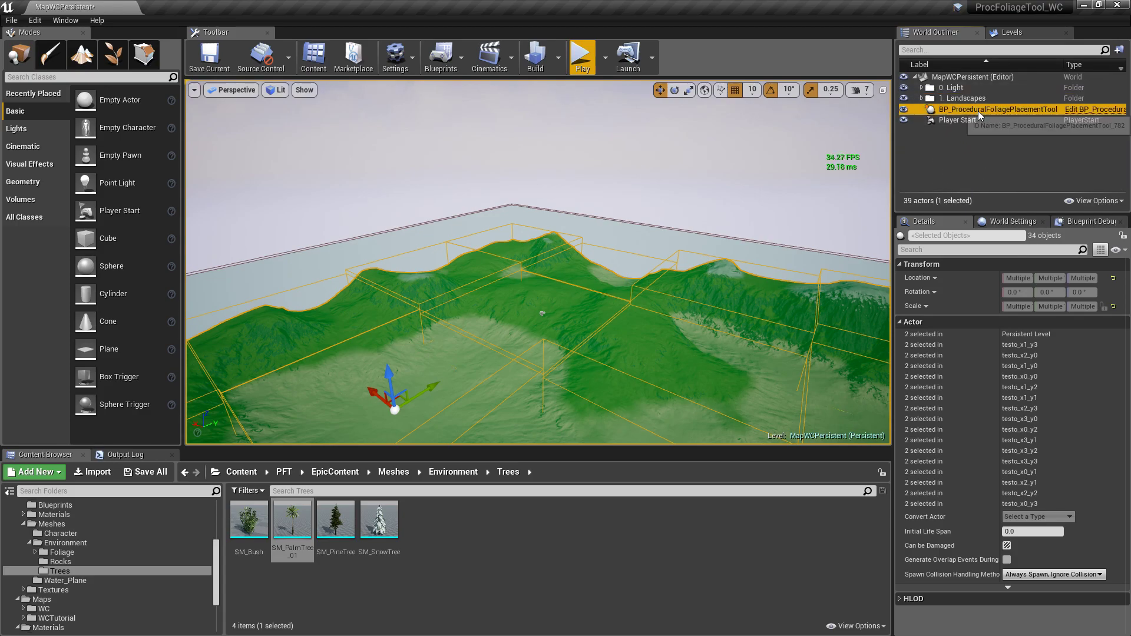
pyautogui.moveTo(538, 263); pyautogui.dragTo(522, 285, button='right')
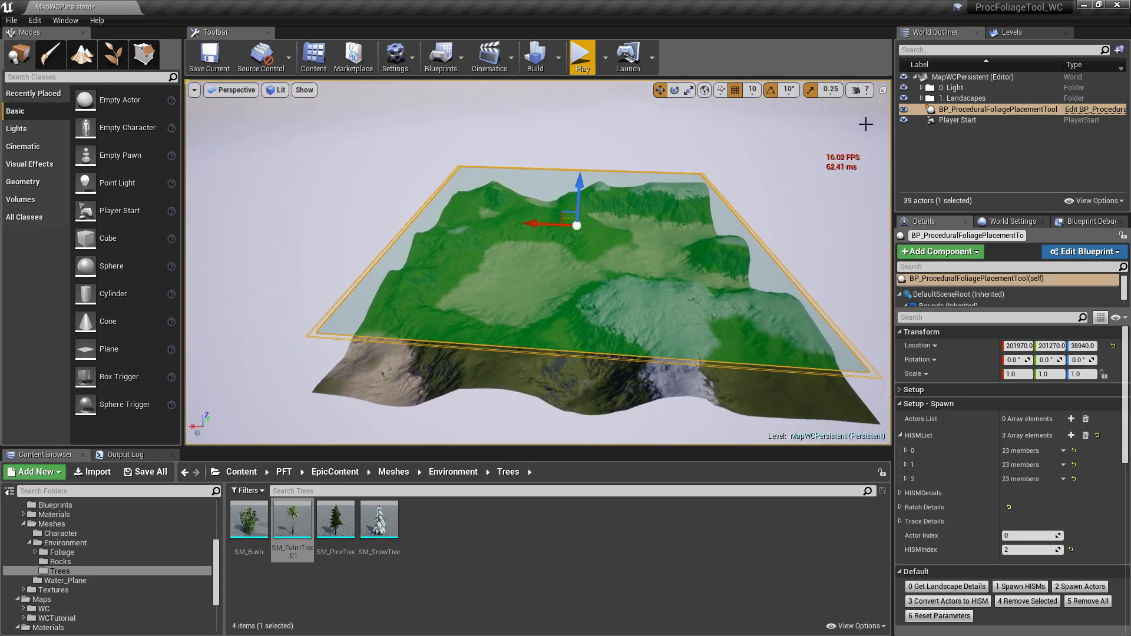
pyautogui.click(957, 121)
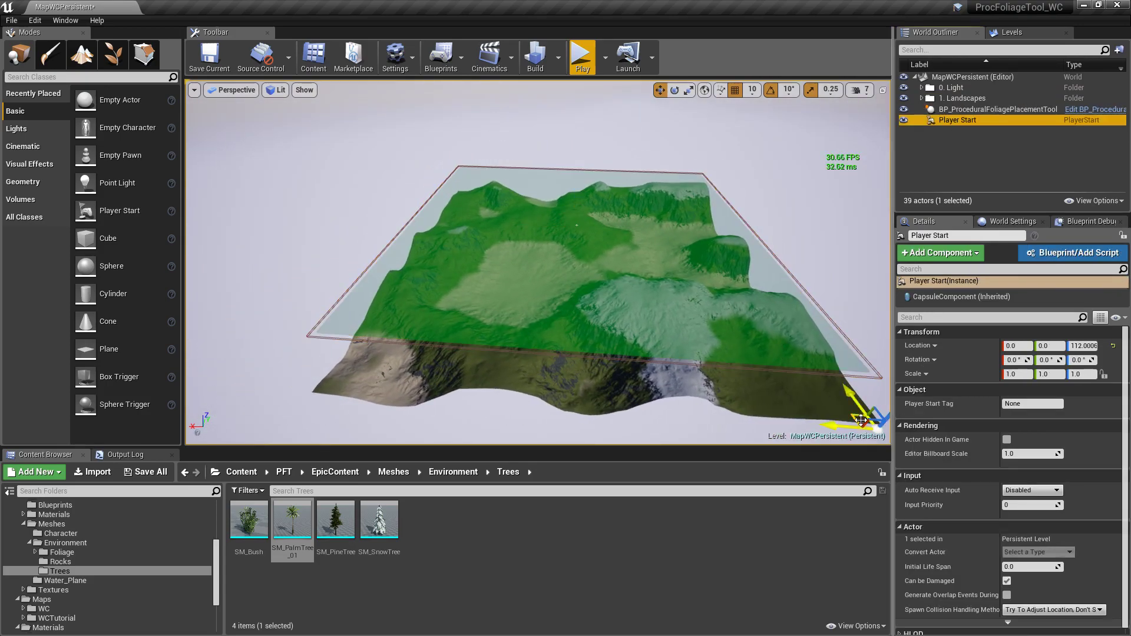
pyautogui.press('f')
pyautogui.moveTo(649, 236); pyautogui.dragTo(545, 230, button='right')
pyautogui.click(954, 111)
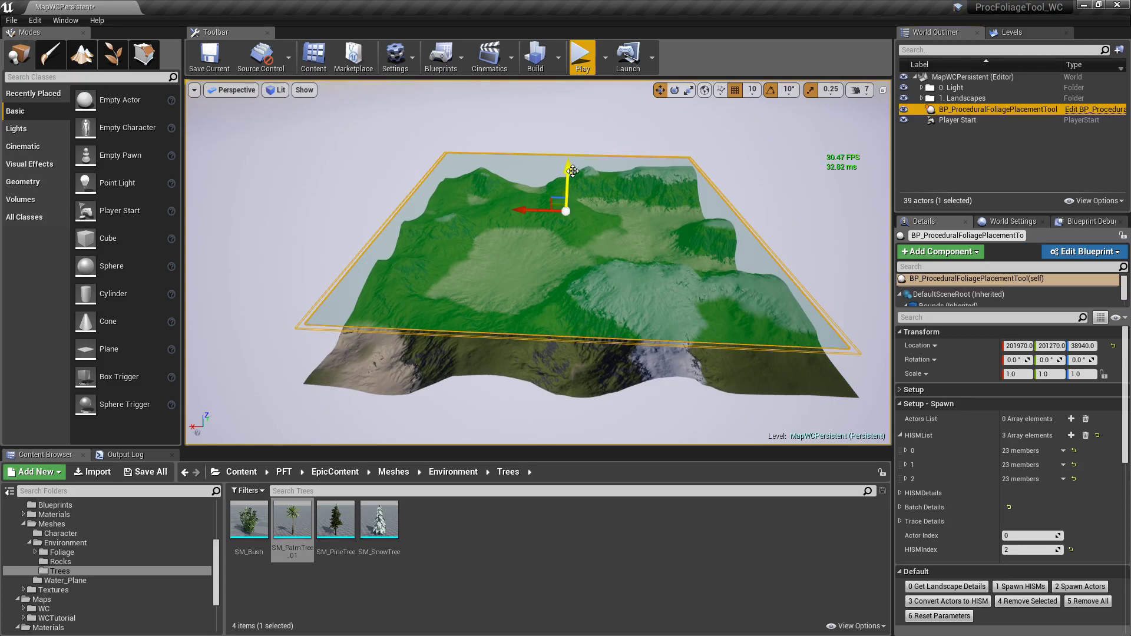
pyautogui.keyDown('alt'); pyautogui.moveTo(567, 169); pyautogui.dragTo(569, 122); pyautogui.keyUp('alt')
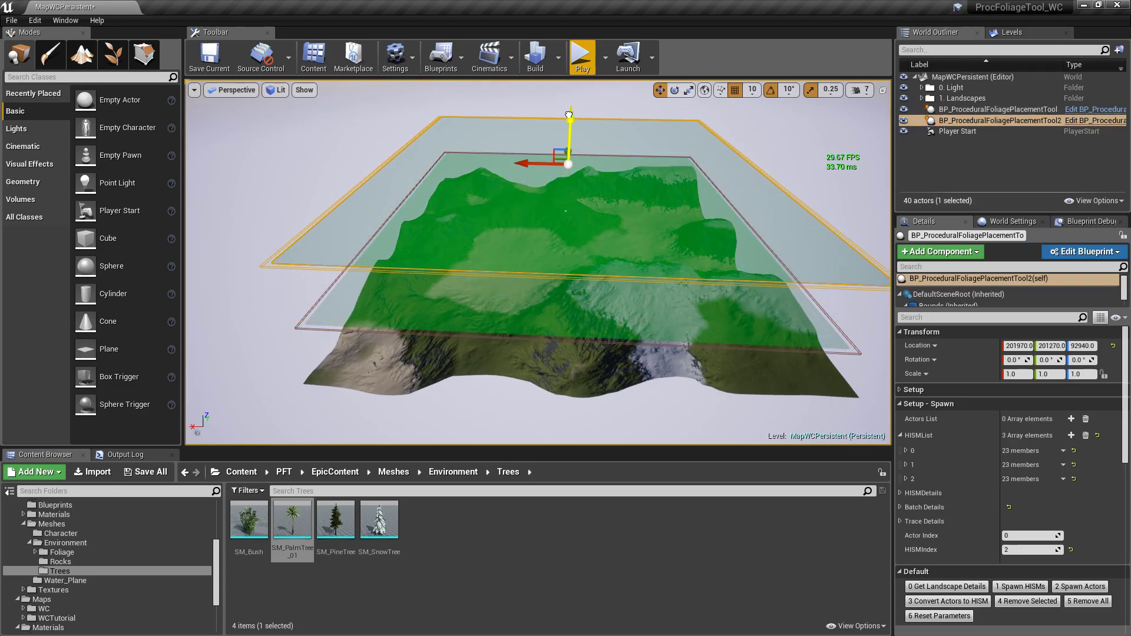
pyautogui.click(967, 109)
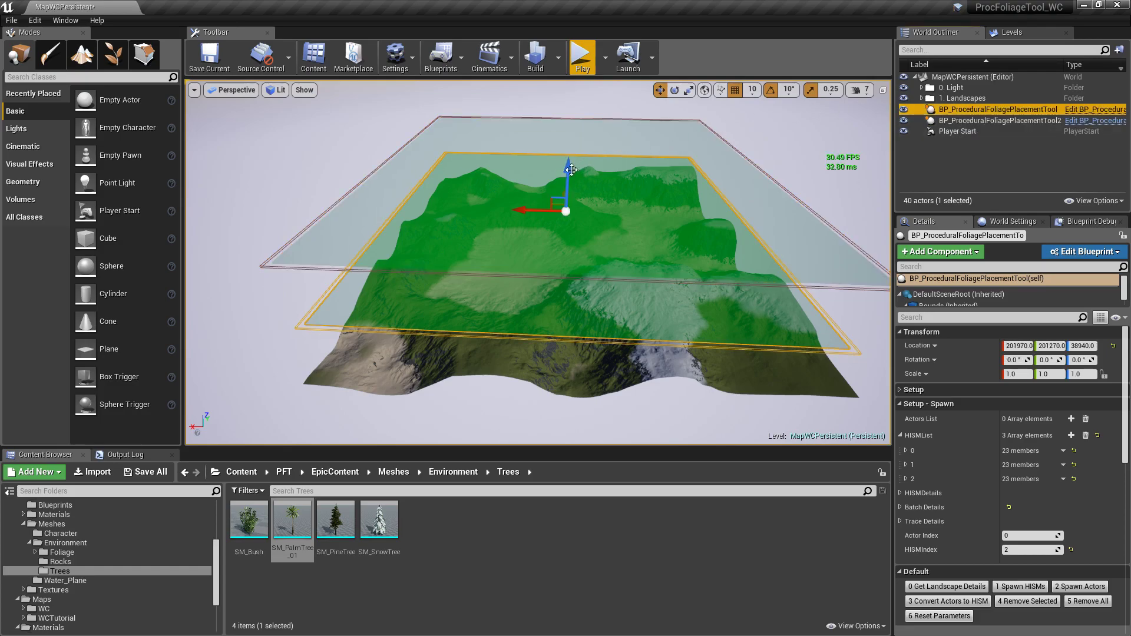
pyautogui.moveTo(567, 168); pyautogui.dragTo(580, 265)
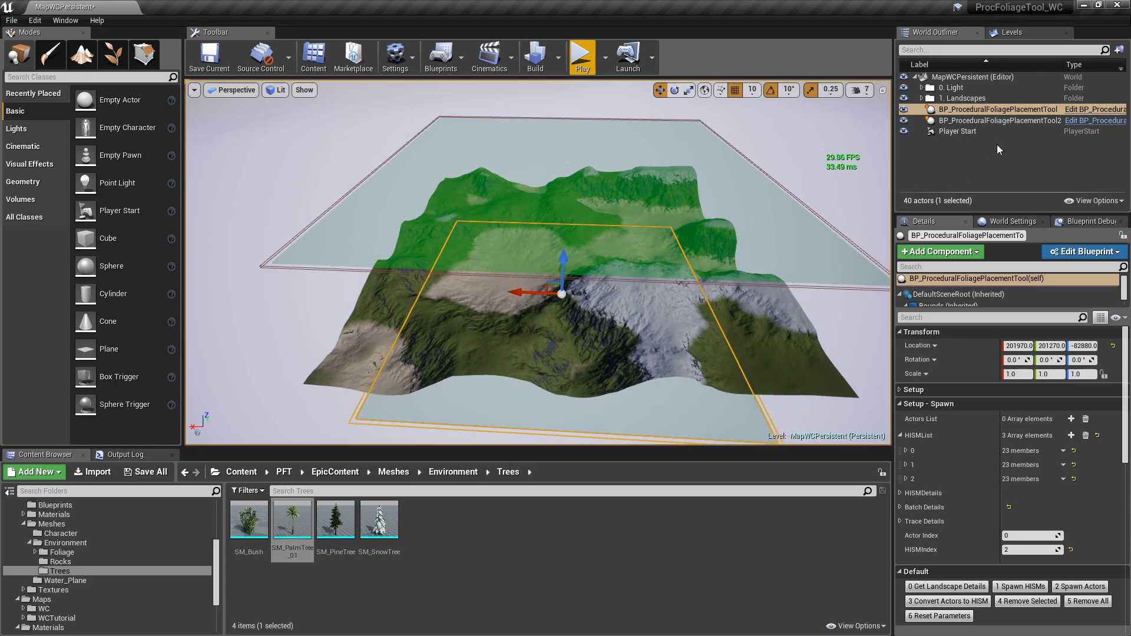
# Select the duplicated placement tool and hide the testo_x0_y0 sub-level to locate its tile in the landscape.
pyautogui.click(1000, 120)
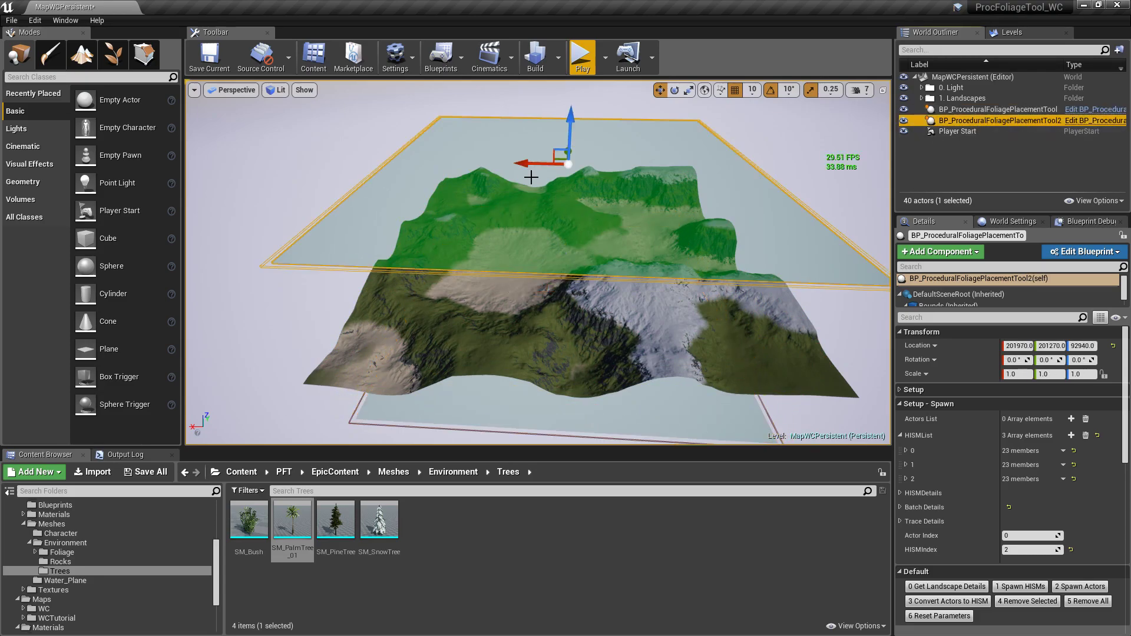
pyautogui.doubleClick(1000, 120)
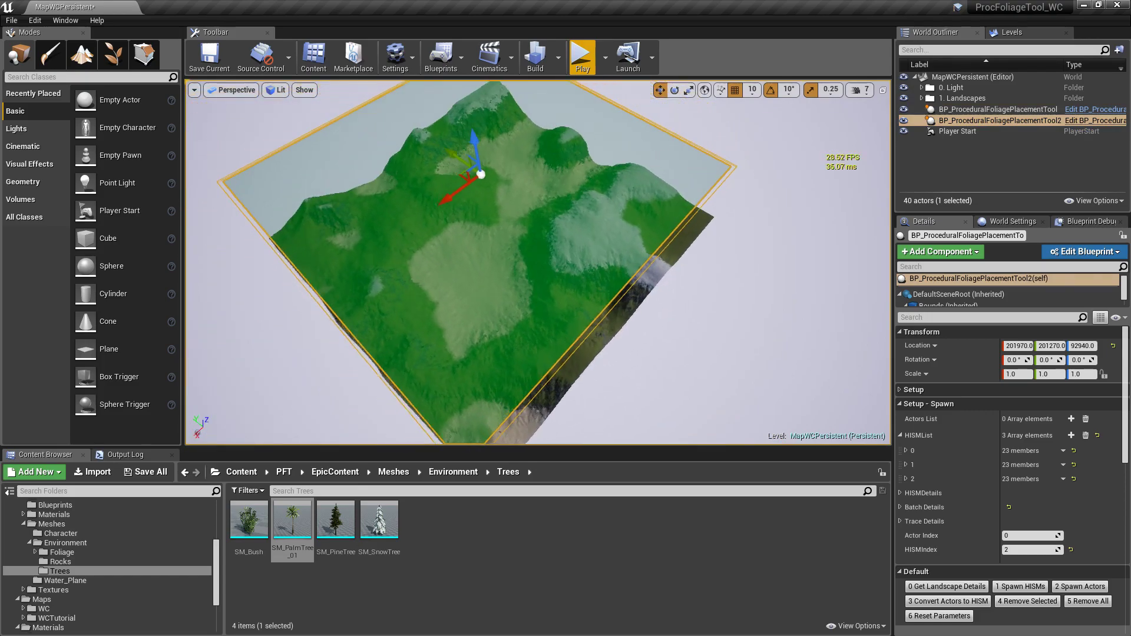
pyautogui.moveTo(539, 263)
pyautogui.mouseDown(button='right')
pyautogui.moveTo(519, 264)
pyautogui.moveTo(528, 271)
pyautogui.mouseUp(button='right')
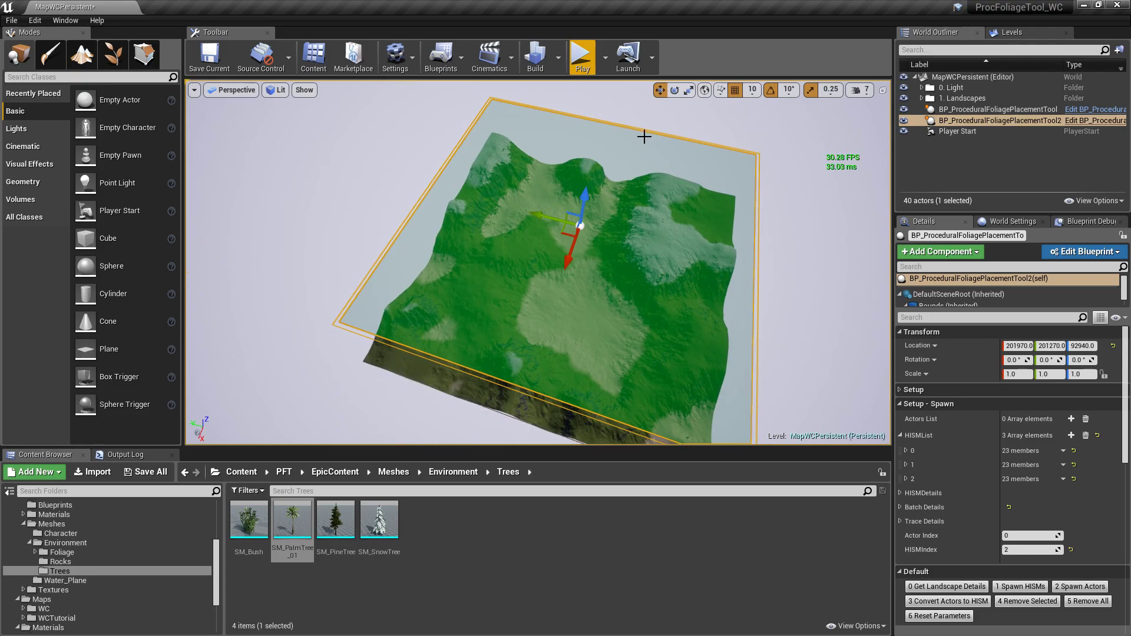
pyautogui.click(1011, 34)
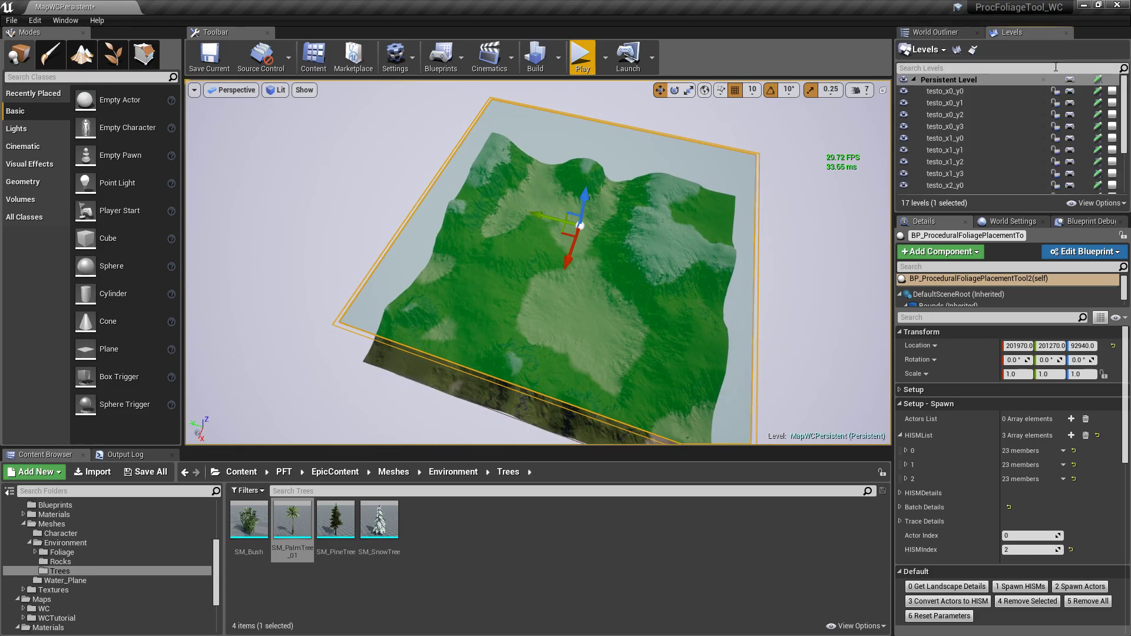
pyautogui.click(903, 91)
pyautogui.moveTo(687, 202); pyautogui.dragTo(495, 212, button='right')
pyautogui.moveTo(613, 189); pyautogui.dragTo(556, 208, button='right')
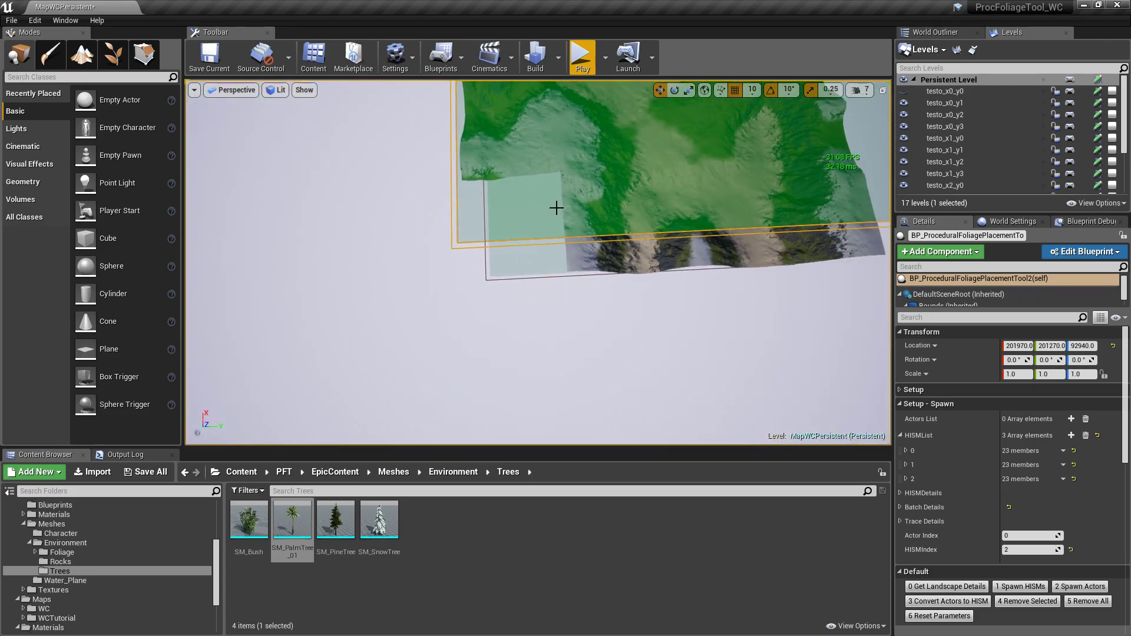
pyautogui.press('f')
# Set the duplicated tool's Bounds Scale X and Y to 1000 and move it over the hidden testo_x0_y0 tile.
pyautogui.click(935, 32)
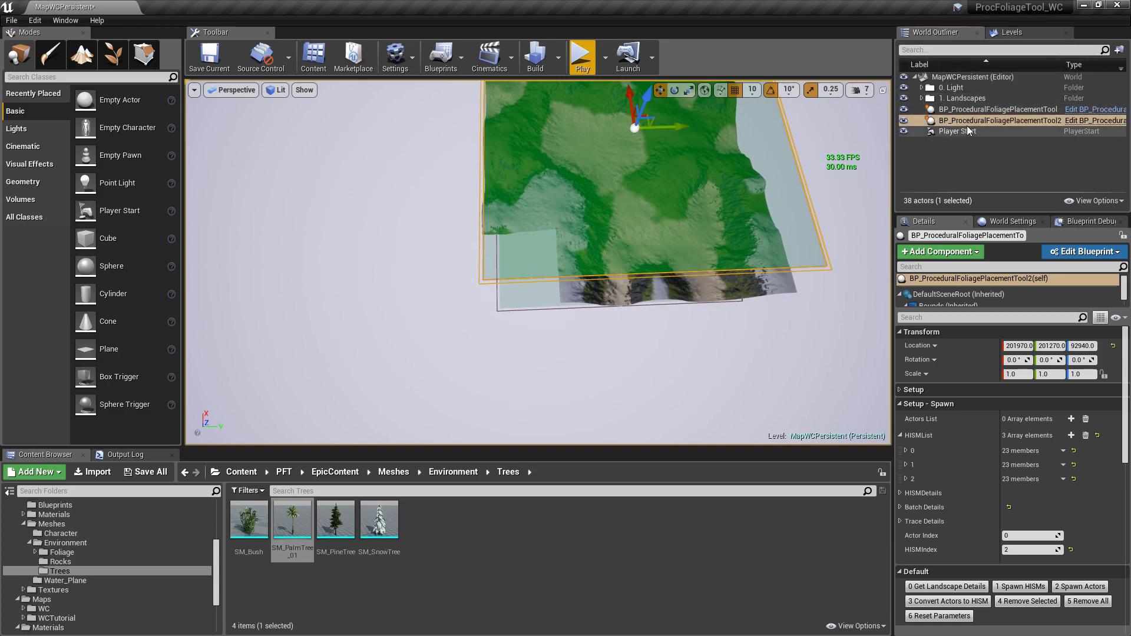
pyautogui.click(914, 390)
pyautogui.click(1017, 404)
pyautogui.write('1000')
pyautogui.press('Tab')
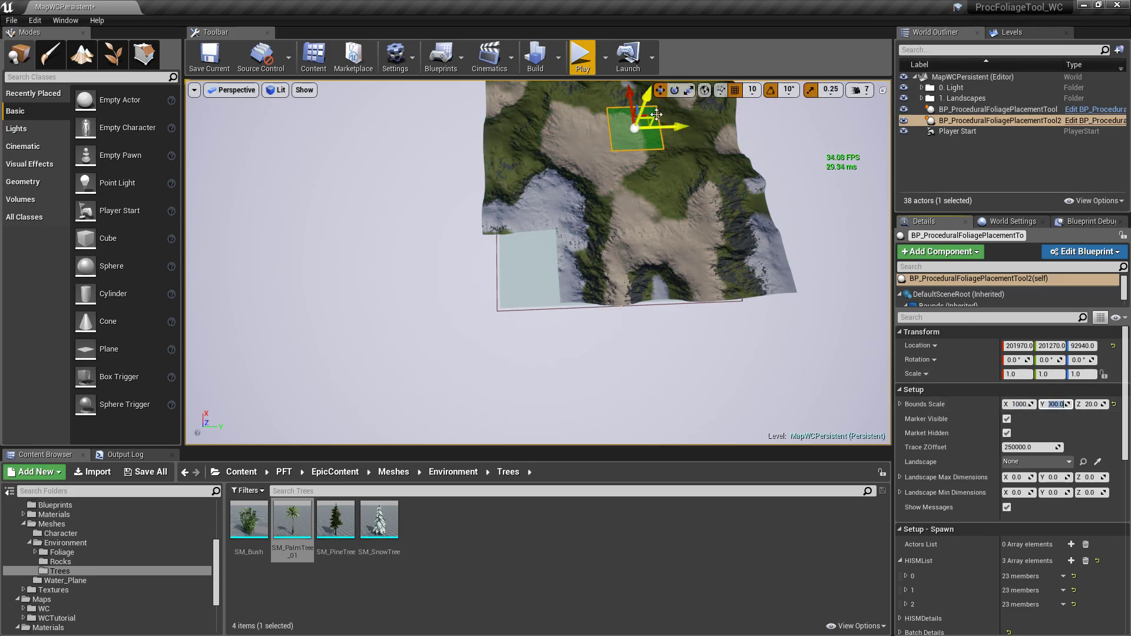
pyautogui.moveTo(650, 116); pyautogui.dragTo(536, 247)
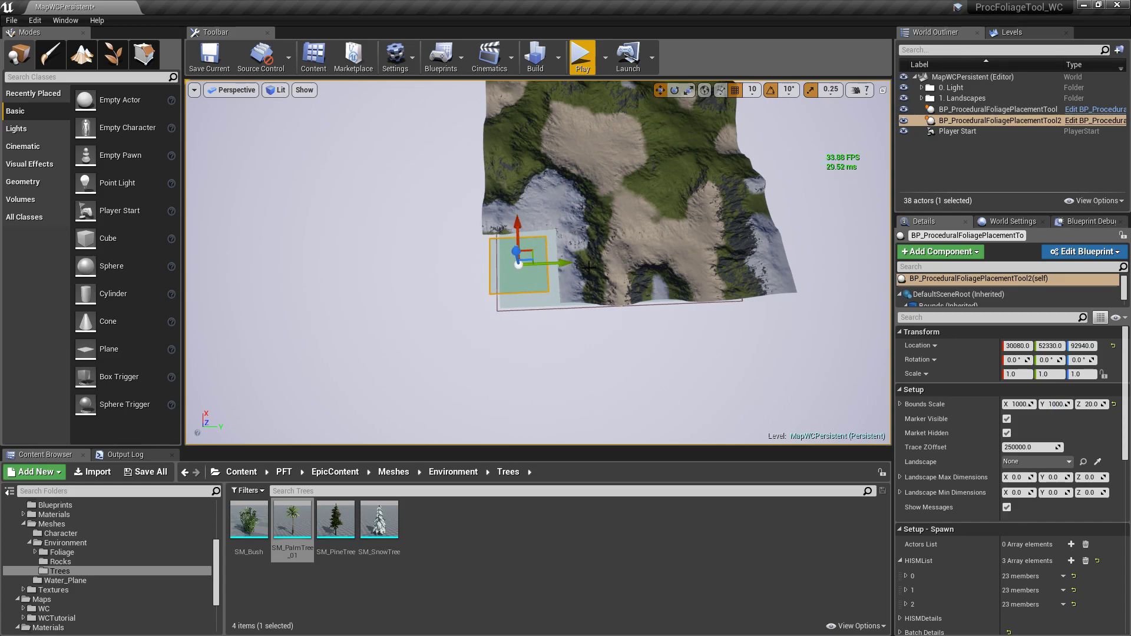
# Switch to the top view and centre the duplicated tool in the testo_x0_y0 gap, at about X 52260, Y 48130.
pyautogui.click(232, 90)
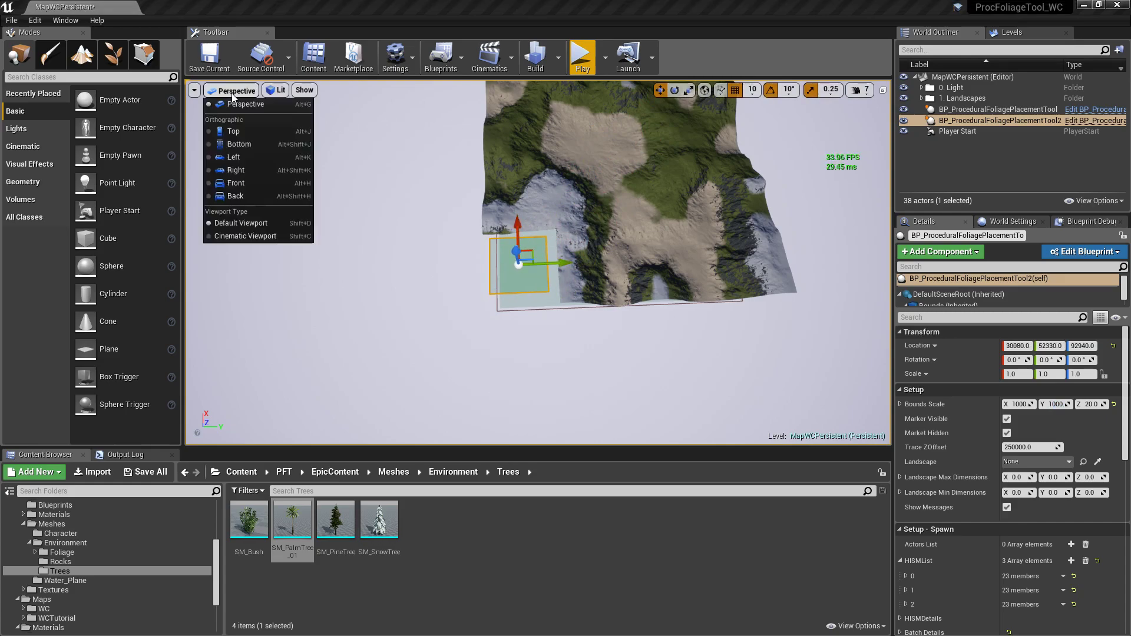
pyautogui.click(240, 129)
pyautogui.scroll(-5, 459, 292)
pyautogui.moveTo(414, 214); pyautogui.dragTo(578, 291, button='right')
pyautogui.scroll(1, 566, 255)
pyautogui.scroll(1, 567, 255)
pyautogui.moveTo(551, 243); pyautogui.dragTo(572, 244)
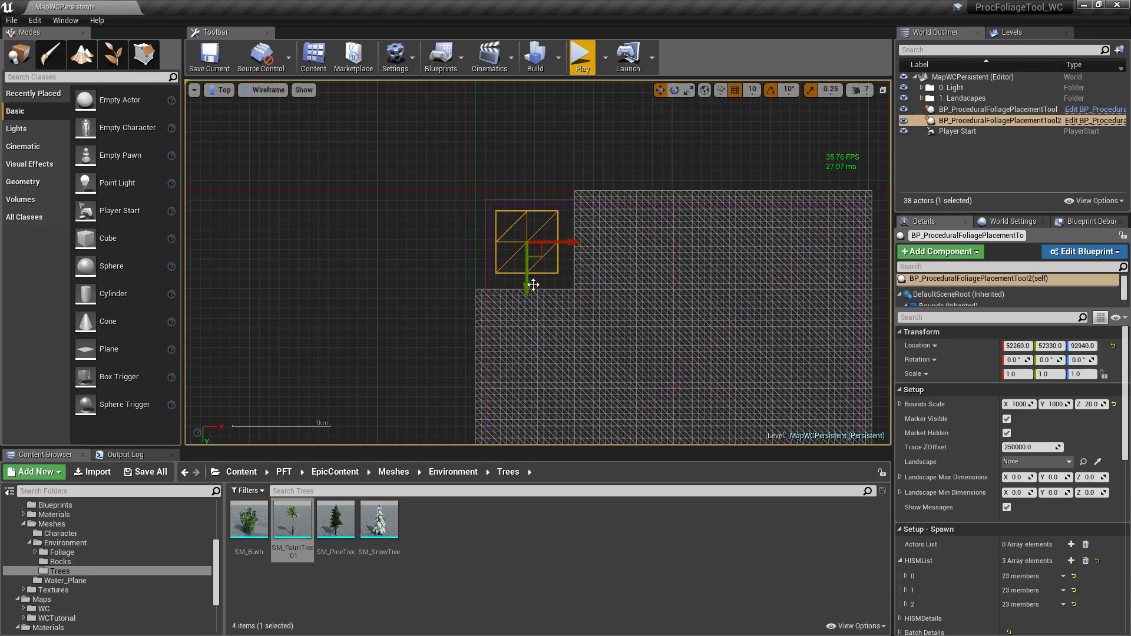
pyautogui.moveTo(528, 287); pyautogui.dragTo(528, 283)
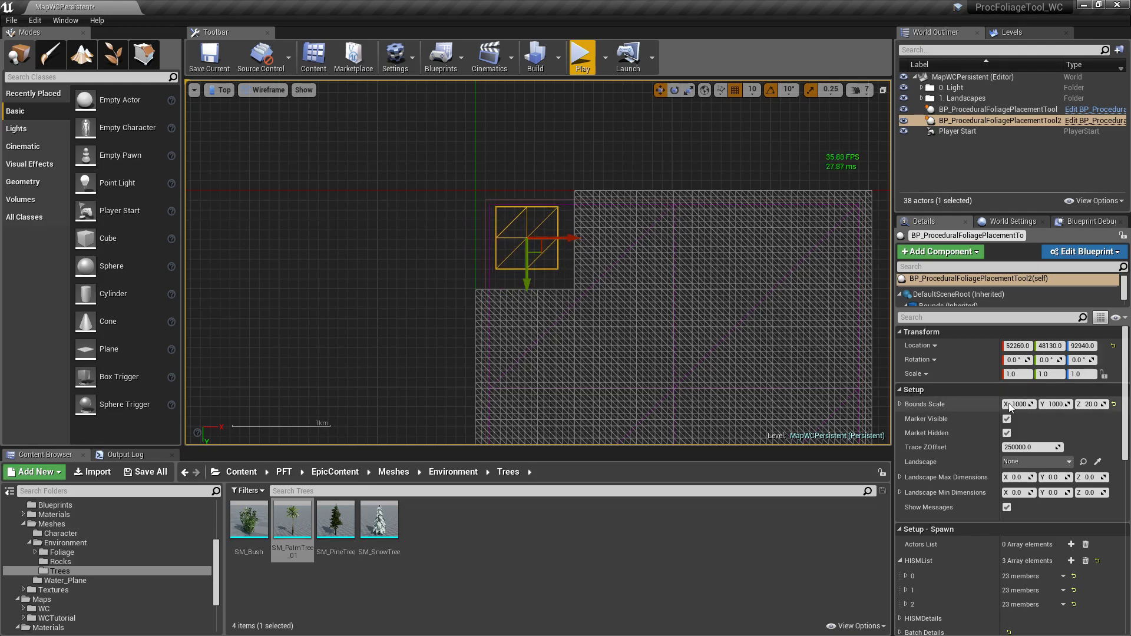
# Enlarge the duplicated tool's Bounds Scale X and Y to 1500 and nudge it to about X 49860, Y 49330.
pyautogui.write('1500')
pyautogui.press('Tab')
pyautogui.write('1500')
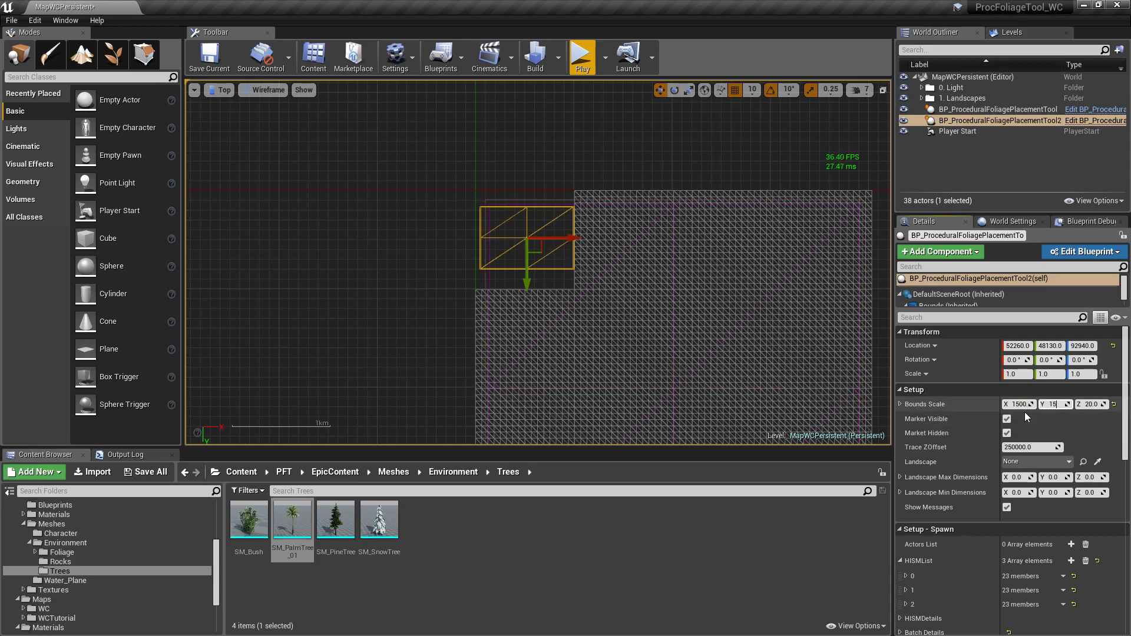
pyautogui.press('Return')
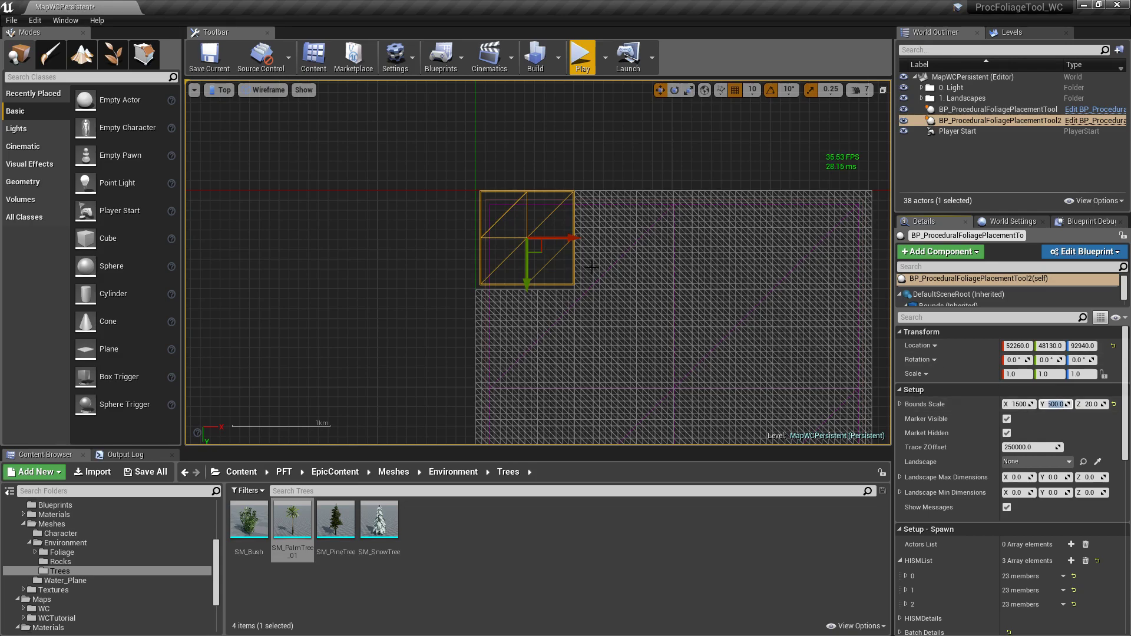
pyautogui.moveTo(572, 241); pyautogui.dragTo(571, 241)
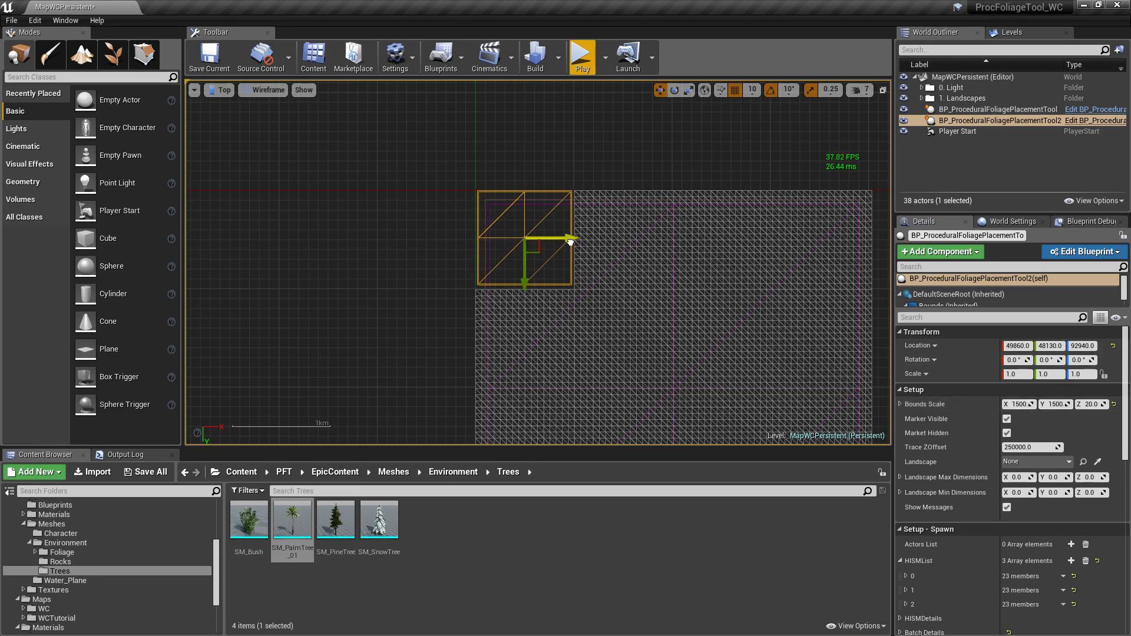
pyautogui.moveTo(525, 284); pyautogui.dragTo(522, 286)
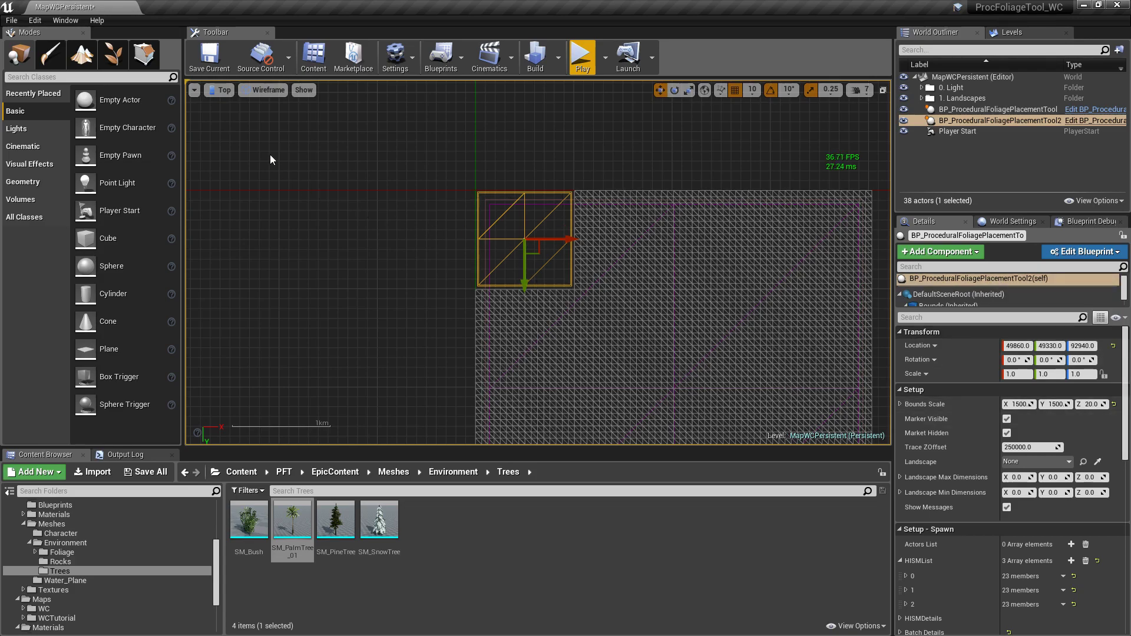
# Return to the perspective view and show the testo_x0_y0 sub-level again beneath the duplicated tool.
pyautogui.click(218, 90)
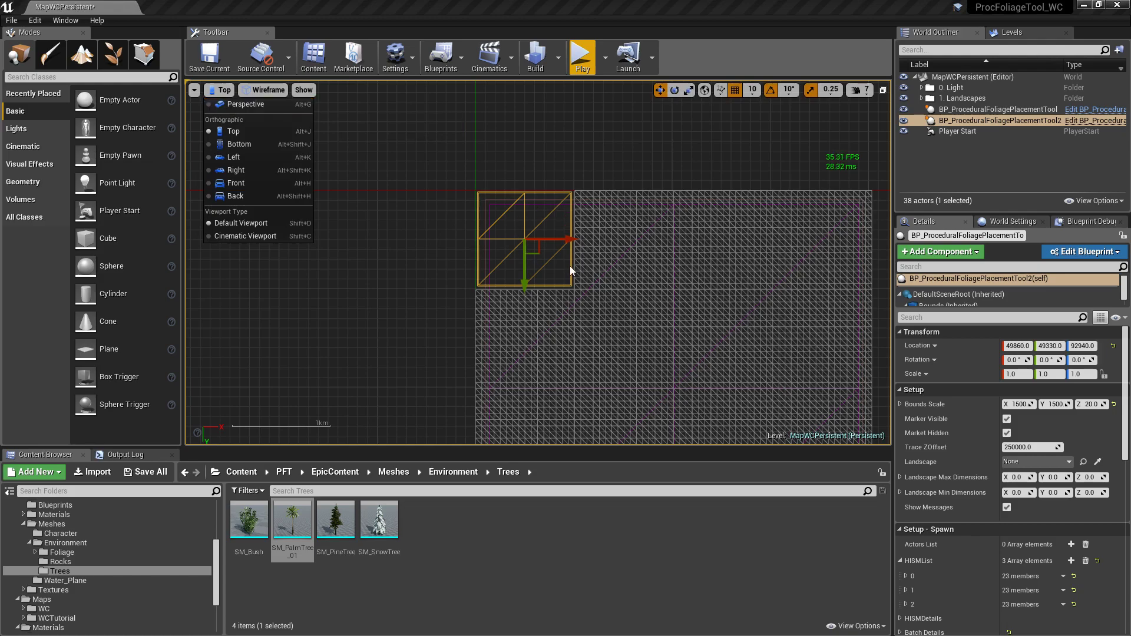
pyautogui.click(260, 108)
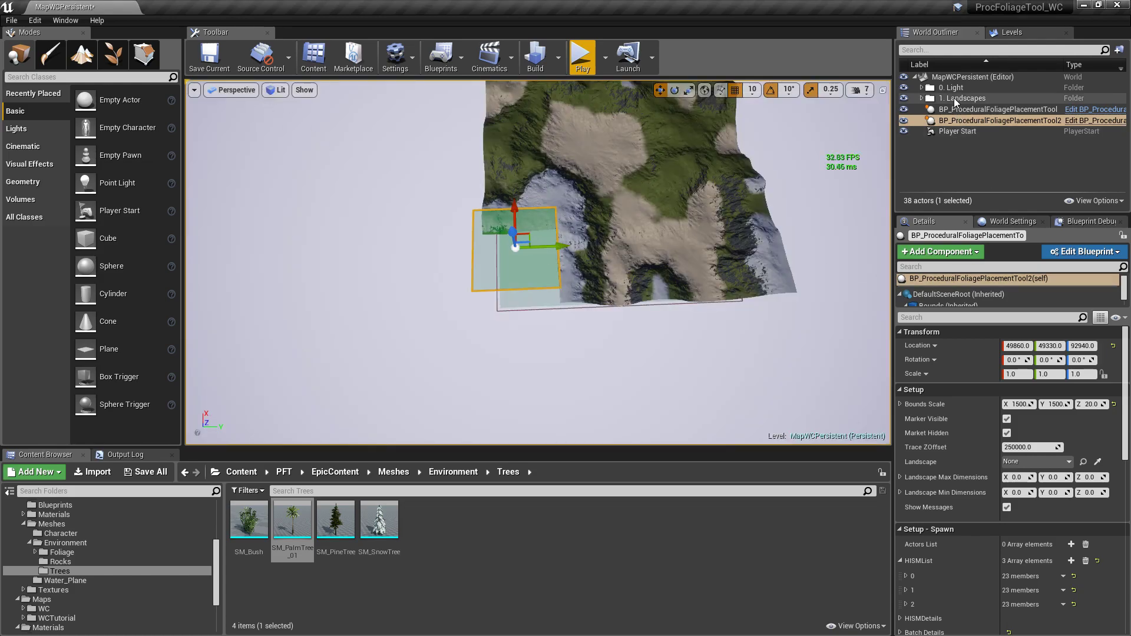
pyautogui.click(1012, 31)
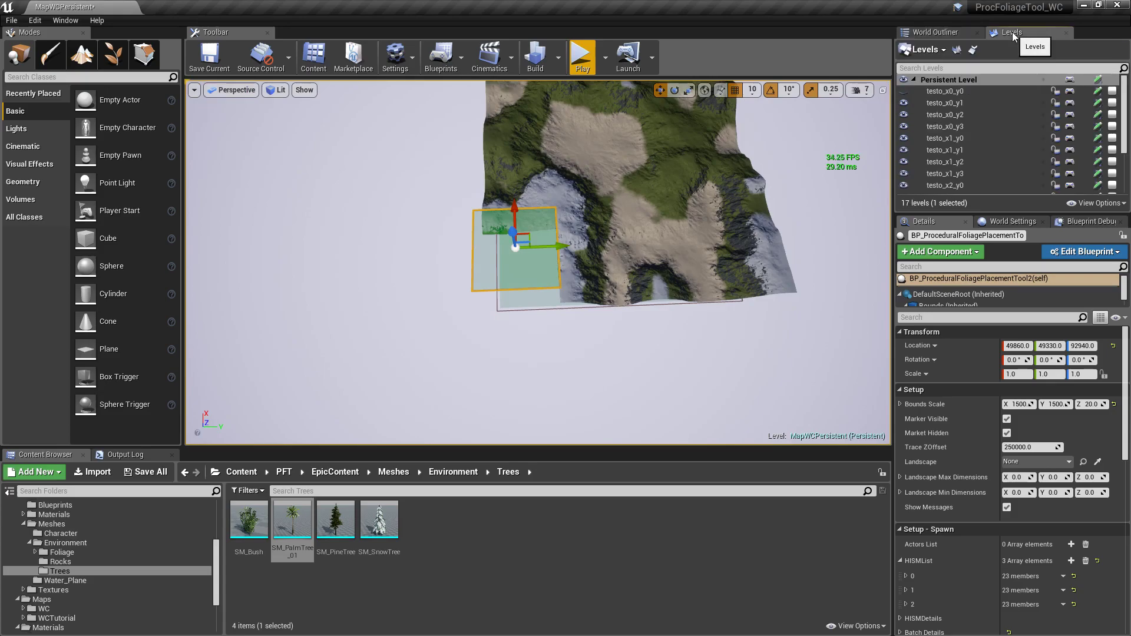
pyautogui.click(904, 91)
pyautogui.moveTo(604, 215); pyautogui.dragTo(707, 159, button='right')
pyautogui.press('w')
pyautogui.press('s')
pyautogui.moveTo(377, 171); pyautogui.dragTo(440, 194, button='right')
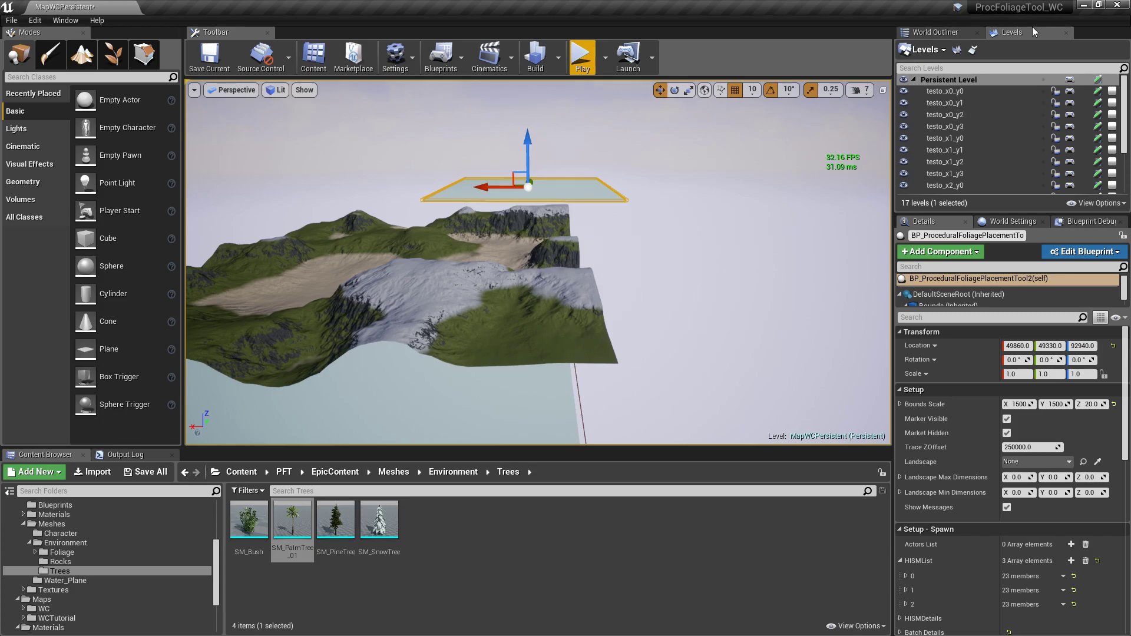
# Toggle the visibility of the testo_x0_y0 sub-level off and back on to check which tile lies under the tool.
pyautogui.click(941, 91)
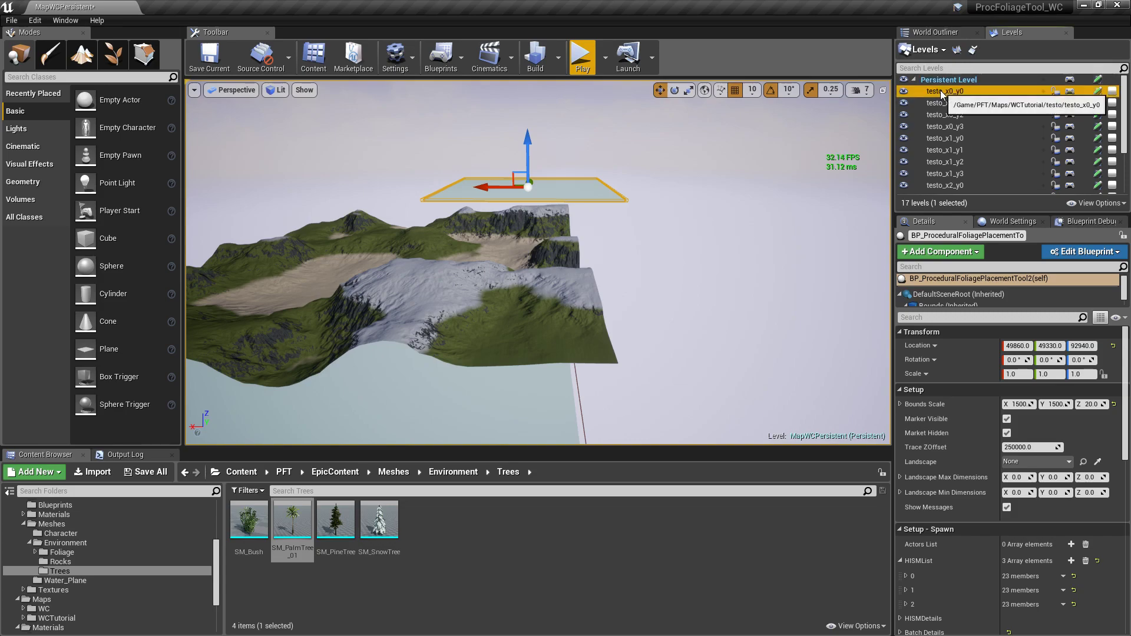
pyautogui.click(904, 92)
pyautogui.click(904, 92)
pyautogui.click(903, 92)
pyautogui.click(903, 92)
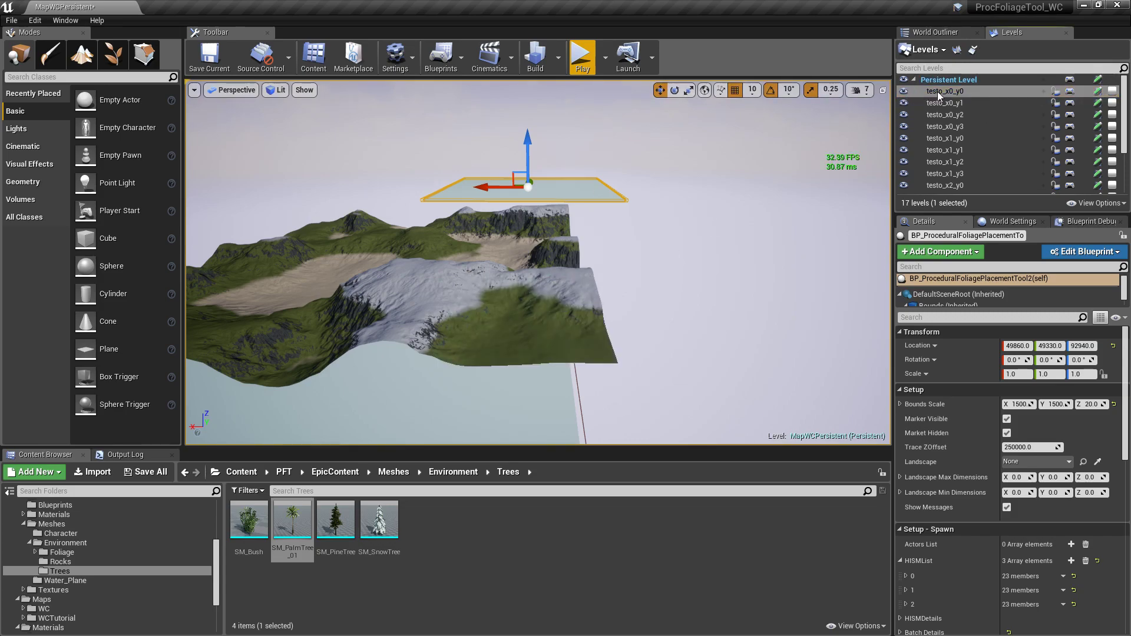
# Make testo_x0_y0 the current level.
pyautogui.rightClick(940, 91)
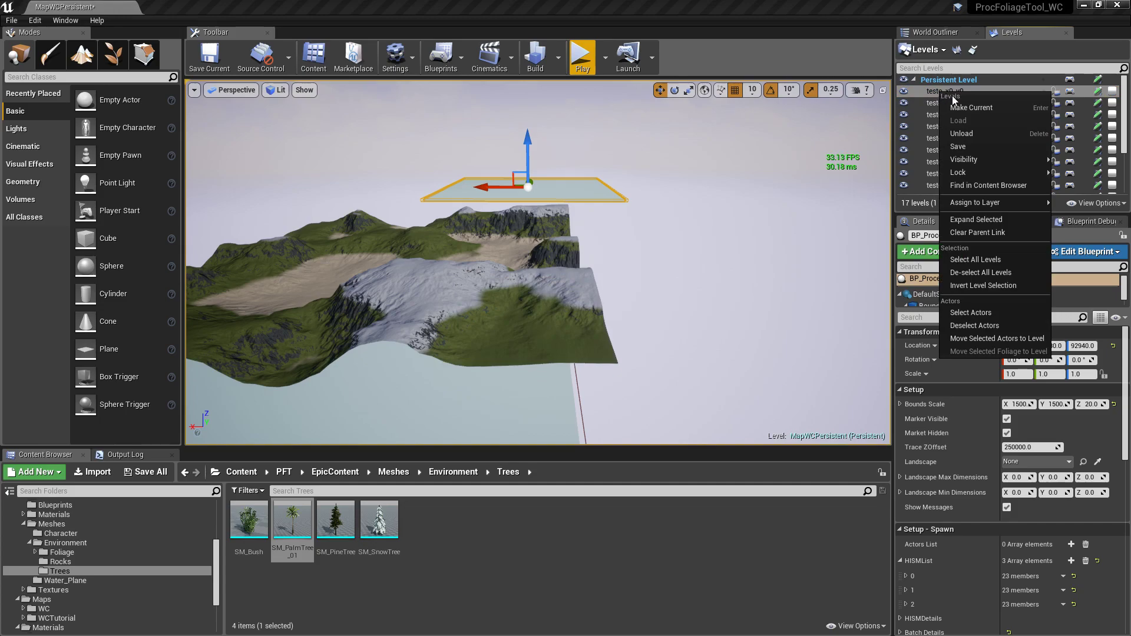
pyautogui.click(967, 108)
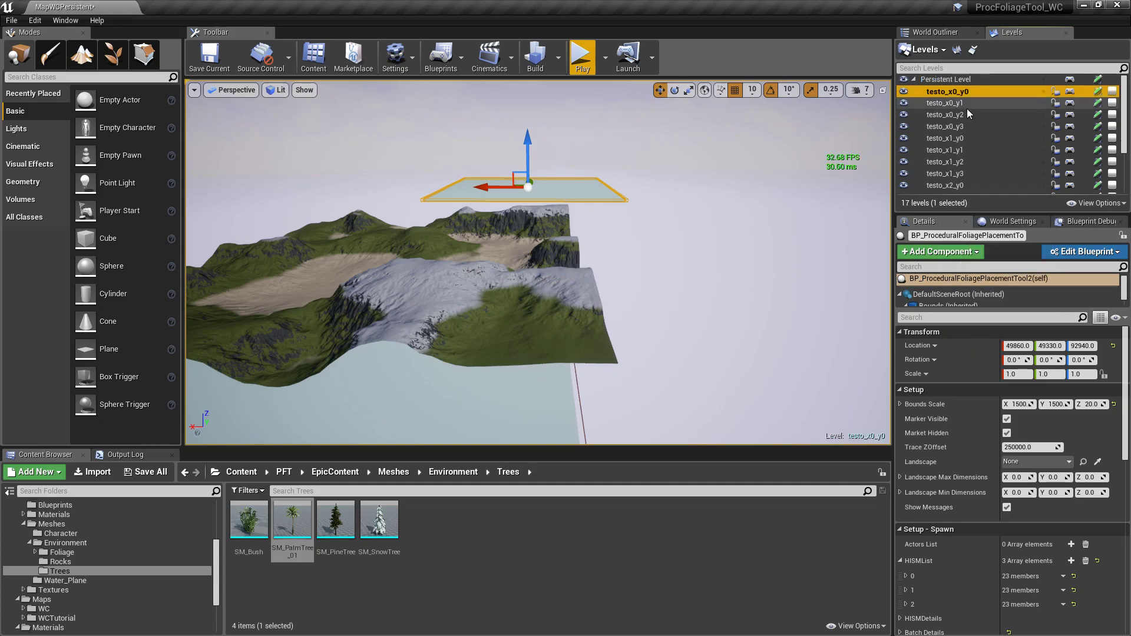
pyautogui.click(951, 151)
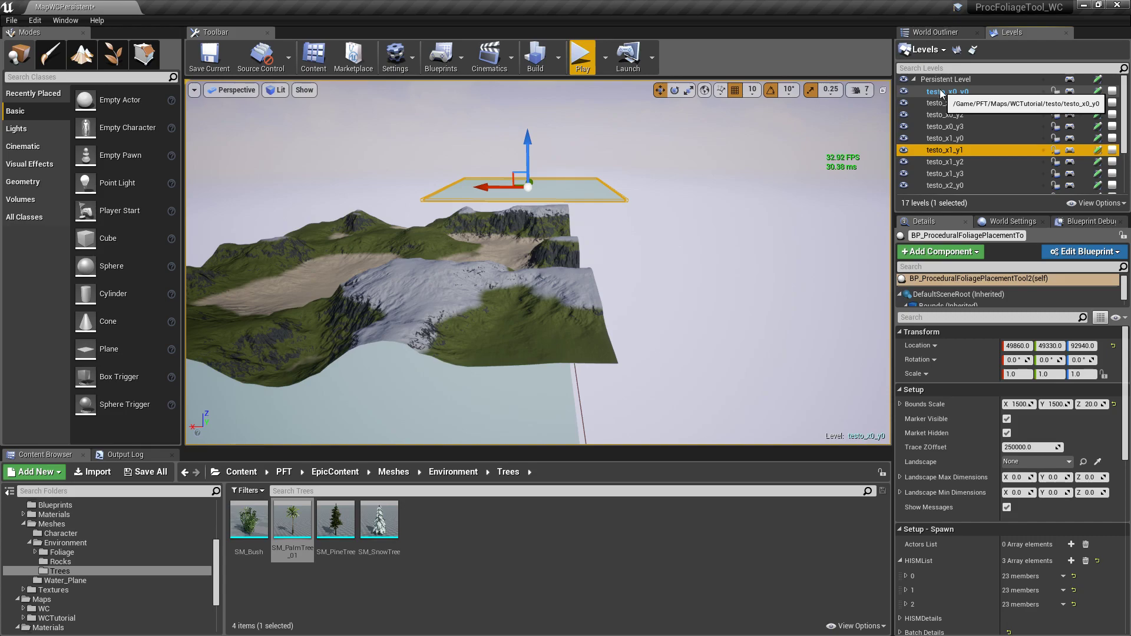
# Set the duplicated foliage tool's HISMIndex to 0 and spawn two batches of pine tree HISMs into testo_x0_y0.
pyautogui.click(932, 32)
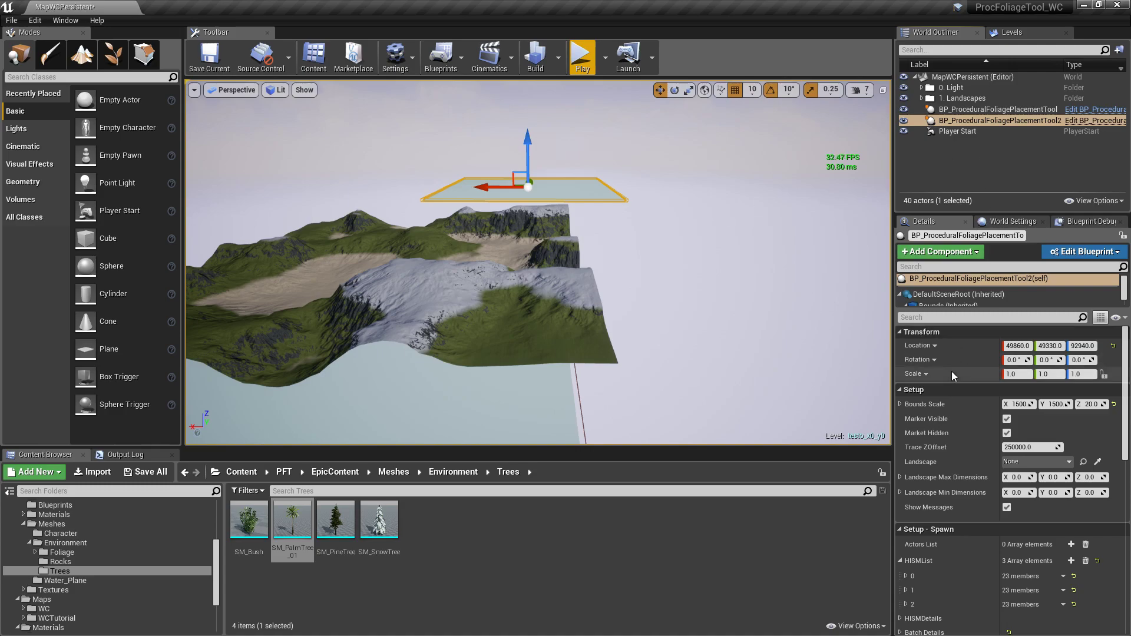
pyautogui.click(900, 390)
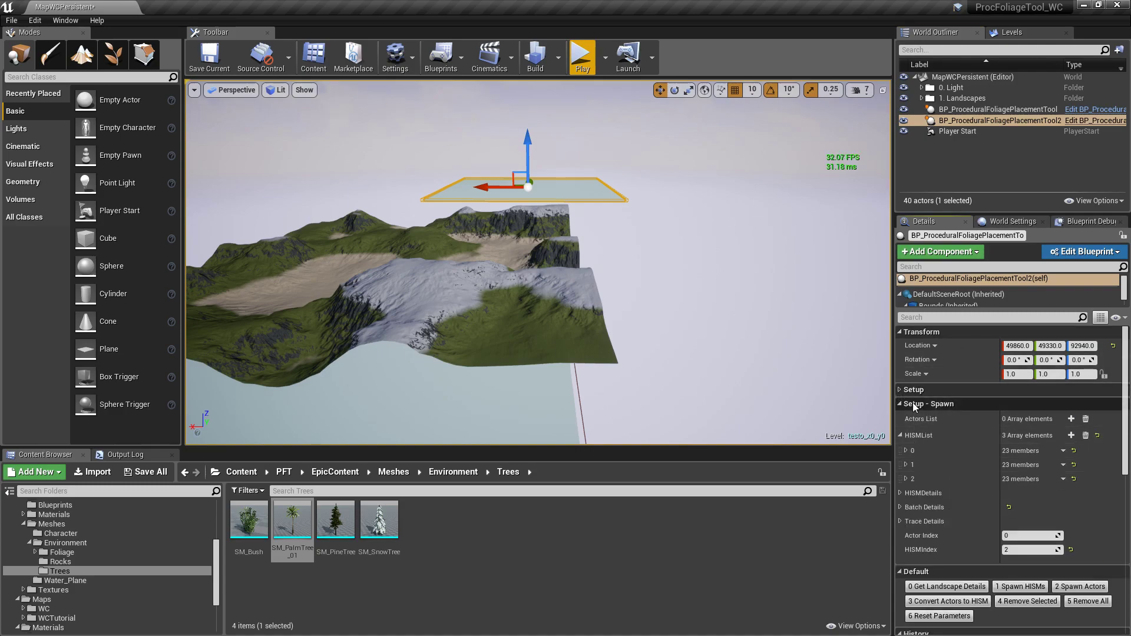
pyautogui.click(905, 452)
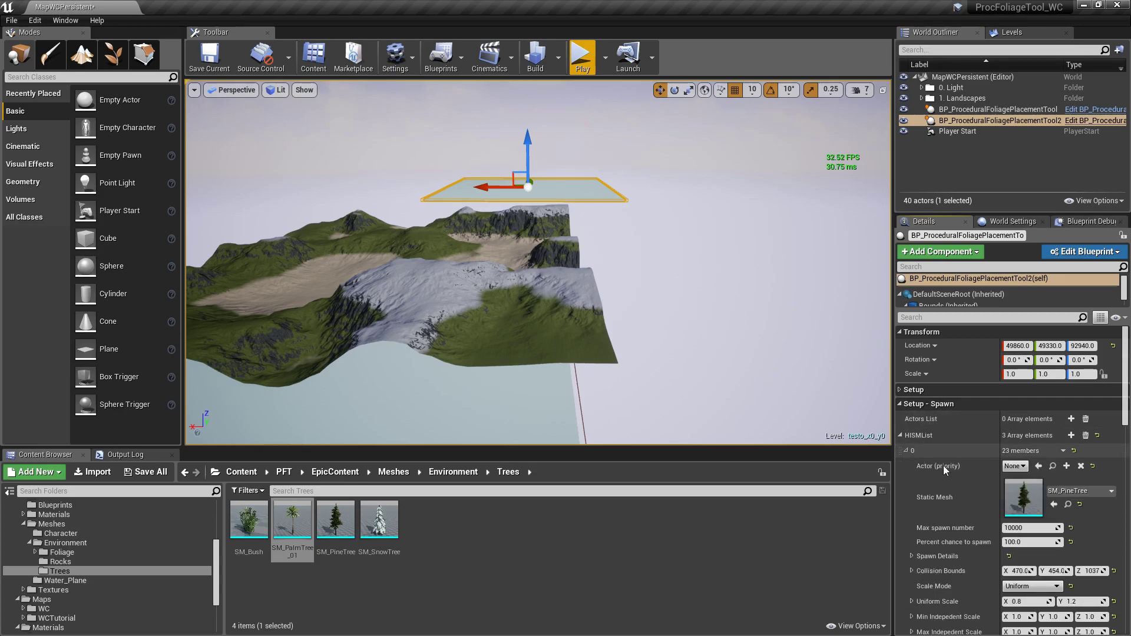
pyautogui.click(906, 451)
pyautogui.click(1033, 550)
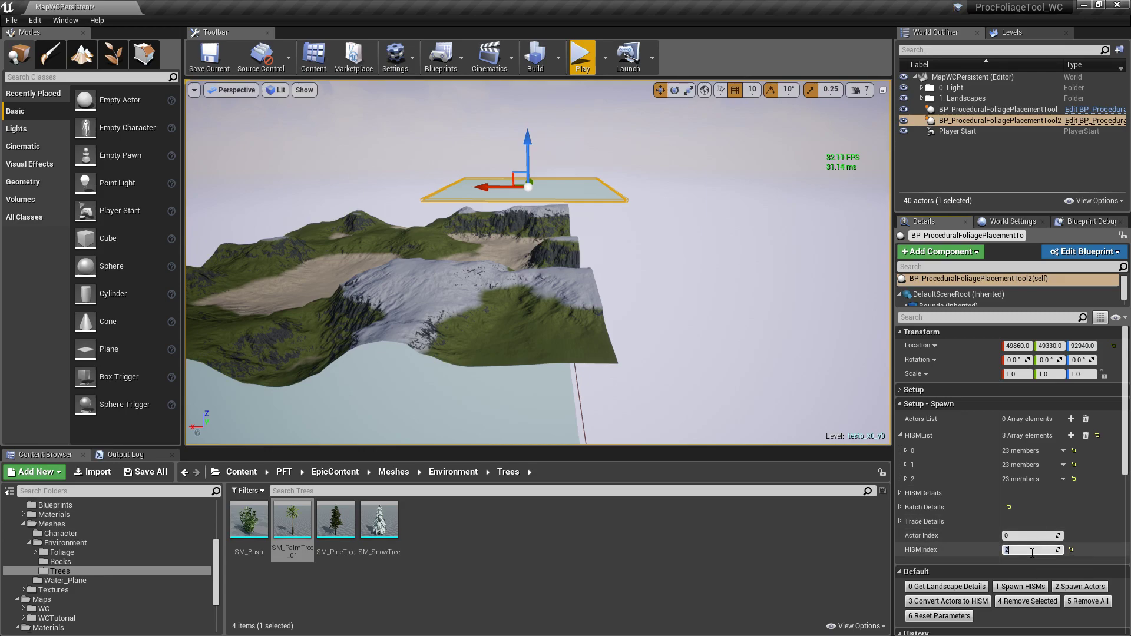
pyautogui.write('0')
pyautogui.press('Return')
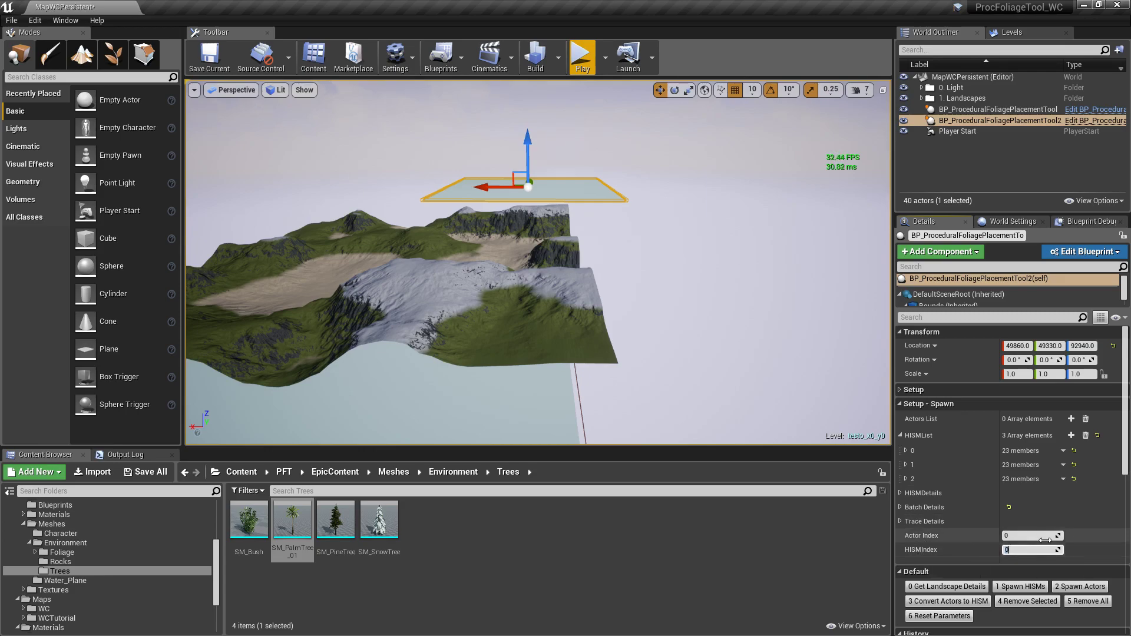
pyautogui.click(1017, 586)
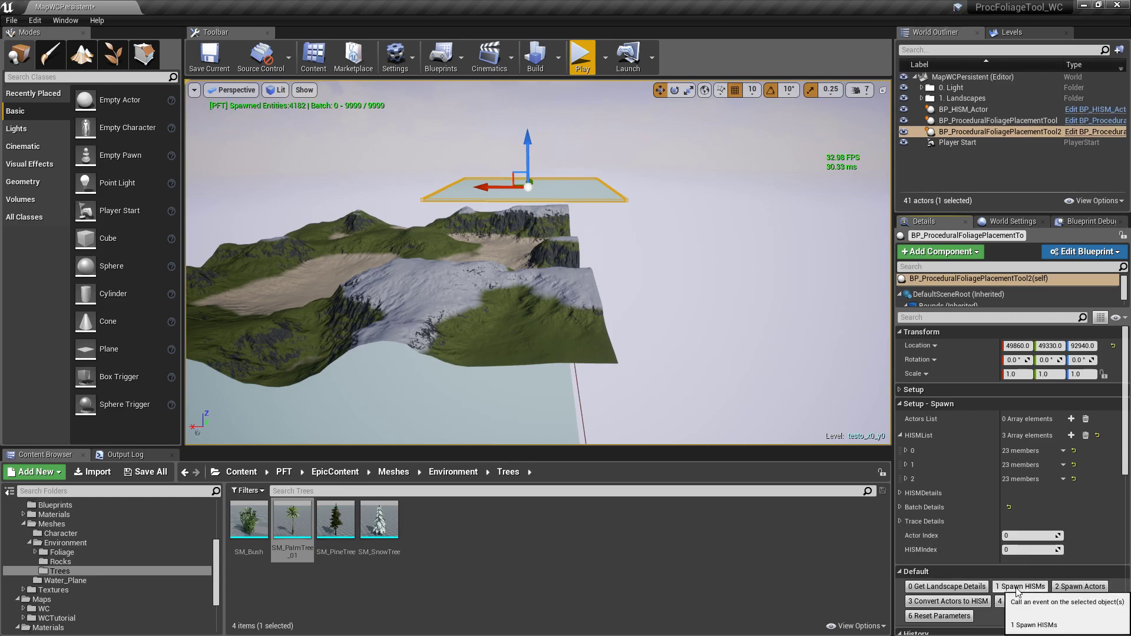
pyautogui.click(1016, 588)
# Spawn two HISM batches with HISMIndex set to 1, and one more batch with HISMIndex set to 2.
pyautogui.click(1025, 548)
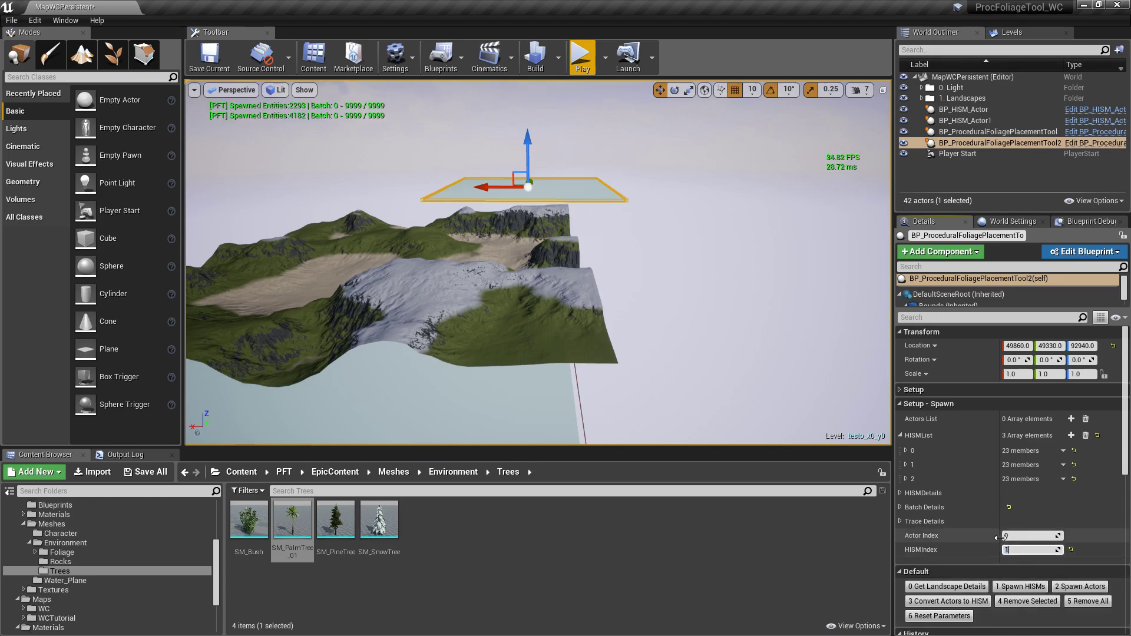
pyautogui.click(1025, 587)
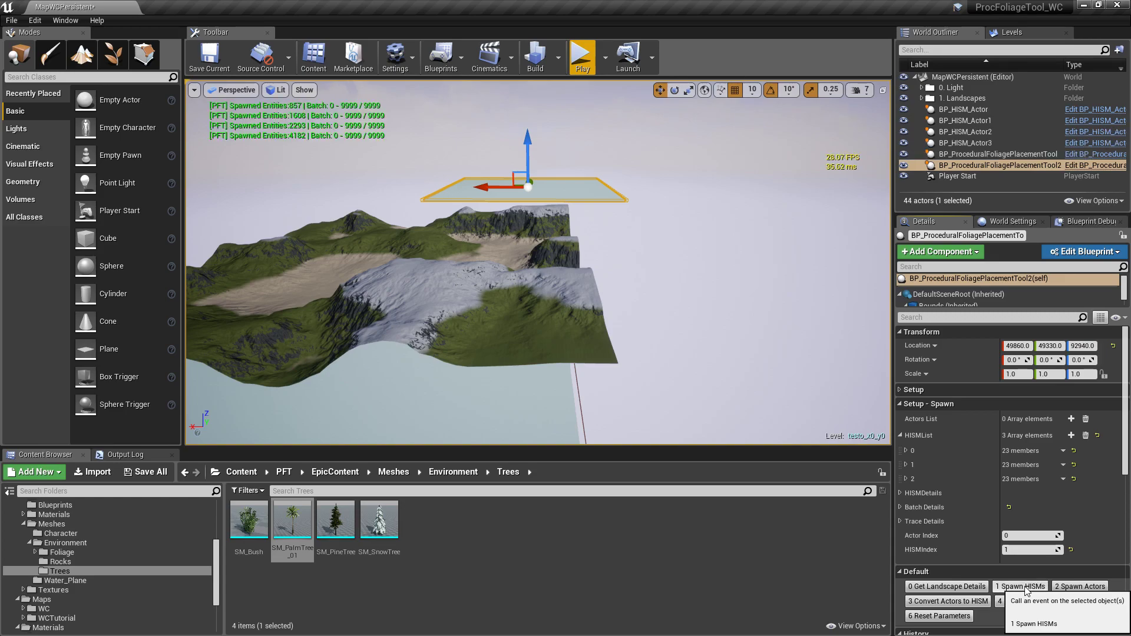
pyautogui.click(1027, 551)
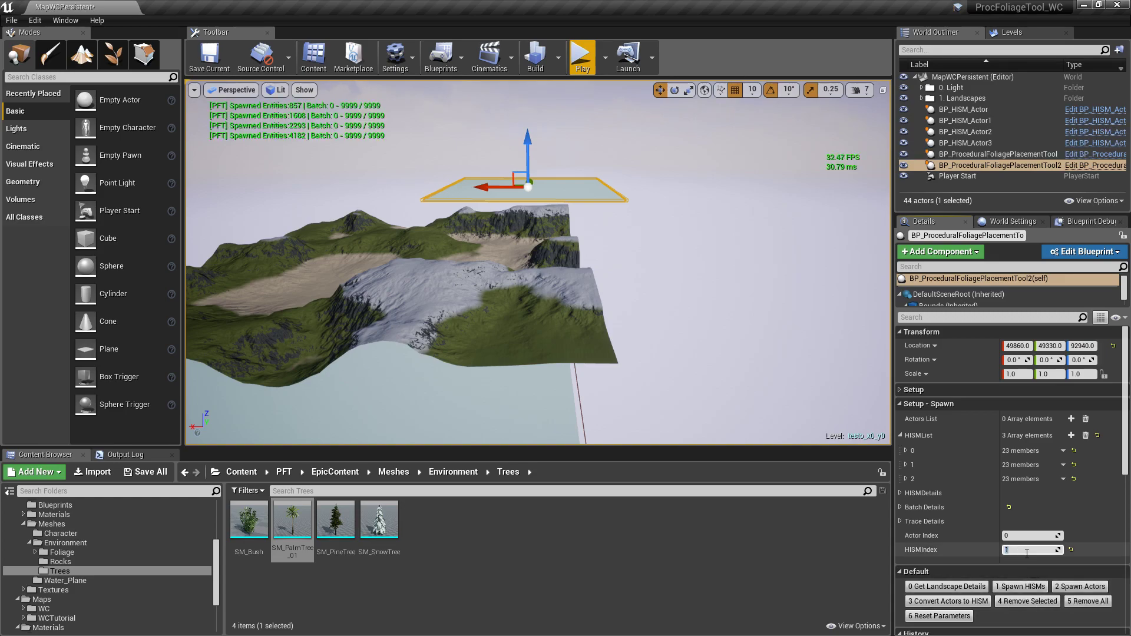
pyautogui.press('Return')
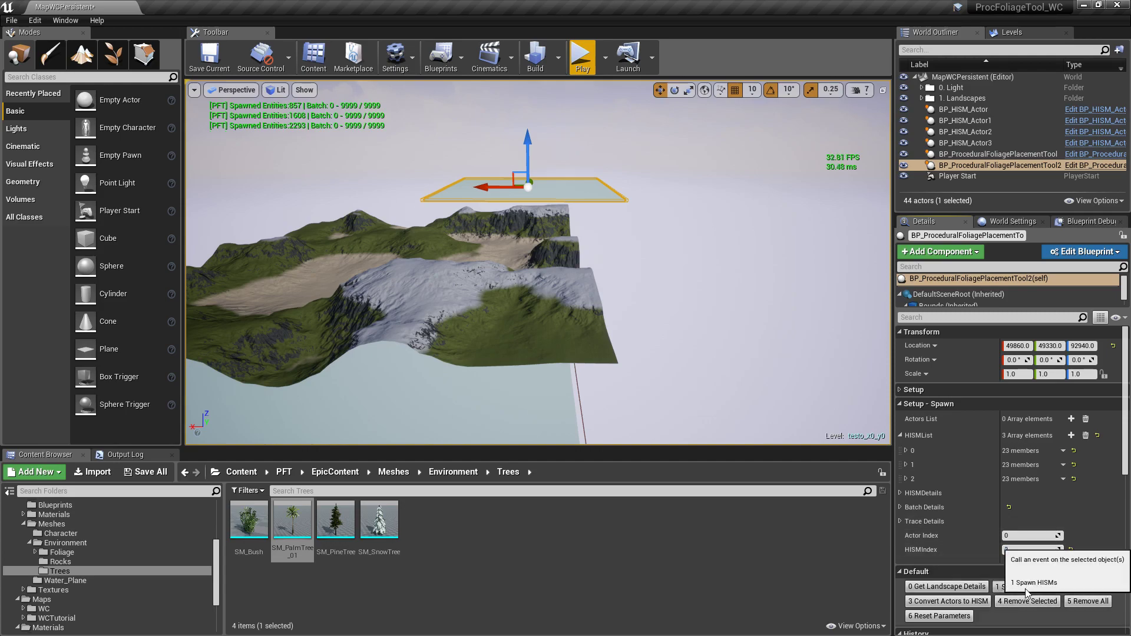
pyautogui.click(1026, 591)
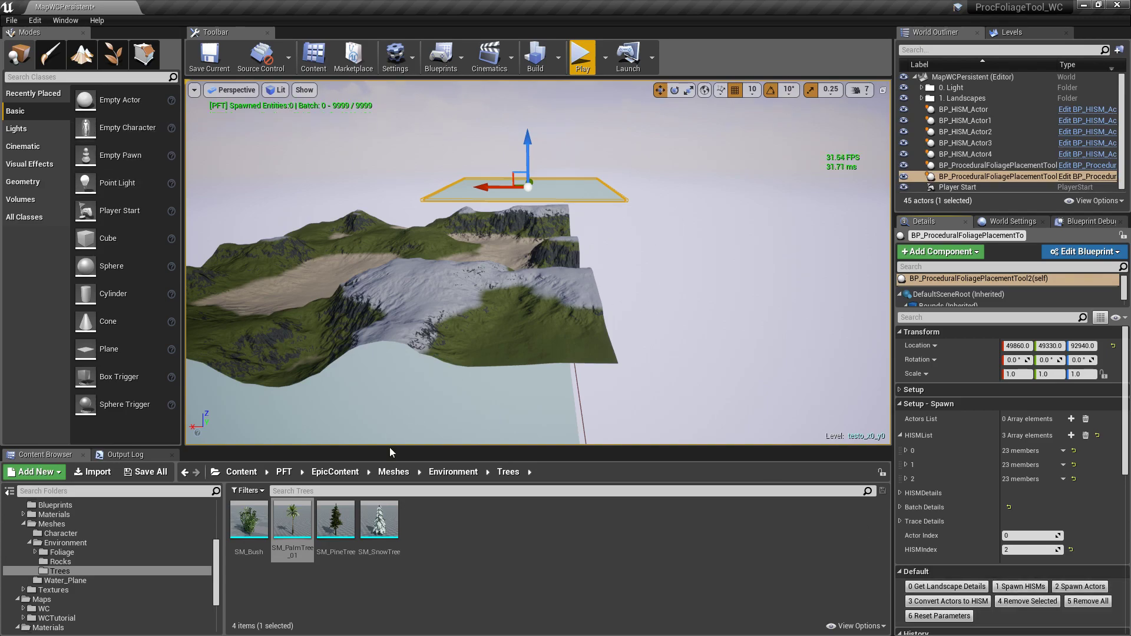
# Save the persistent map and all modified testo sub-levels.
pyautogui.click(143, 474)
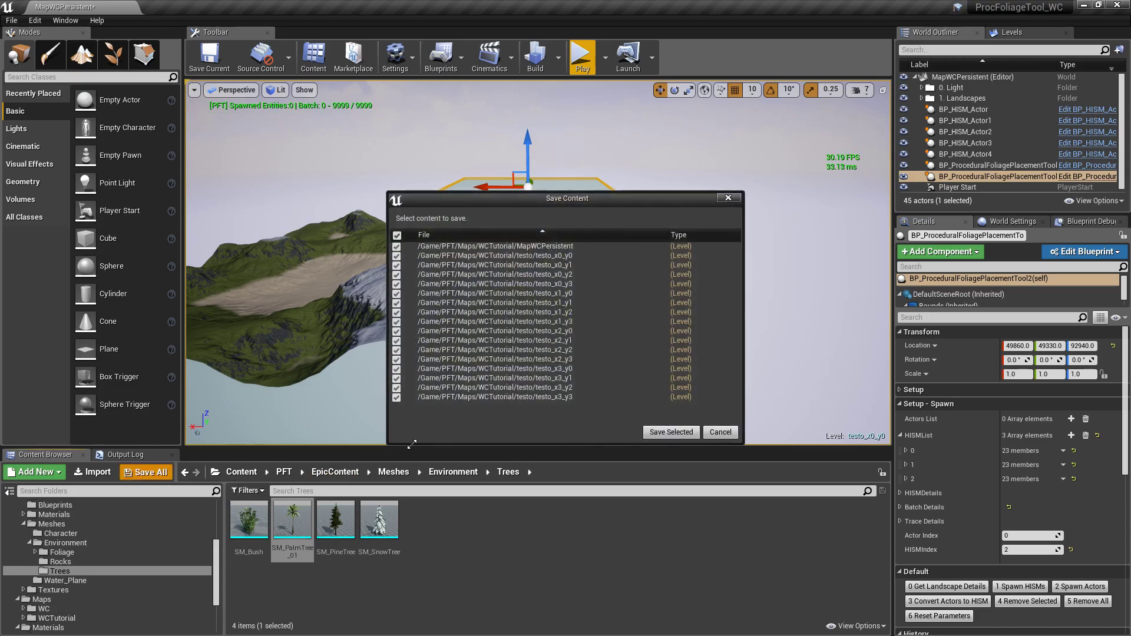
pyautogui.click(671, 433)
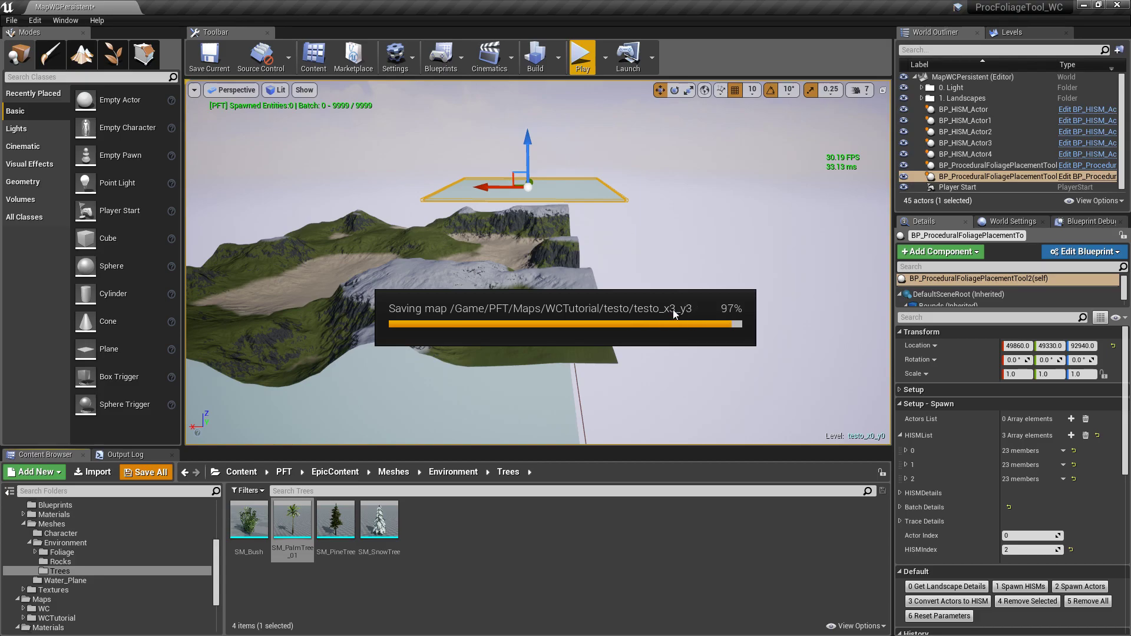
# Play the level full screen from inside the new forest and run the character among the spawned trees.
pyautogui.moveTo(729, 324); pyautogui.dragTo(672, 171, button='right')
pyautogui.press('w')
pyautogui.press('s')
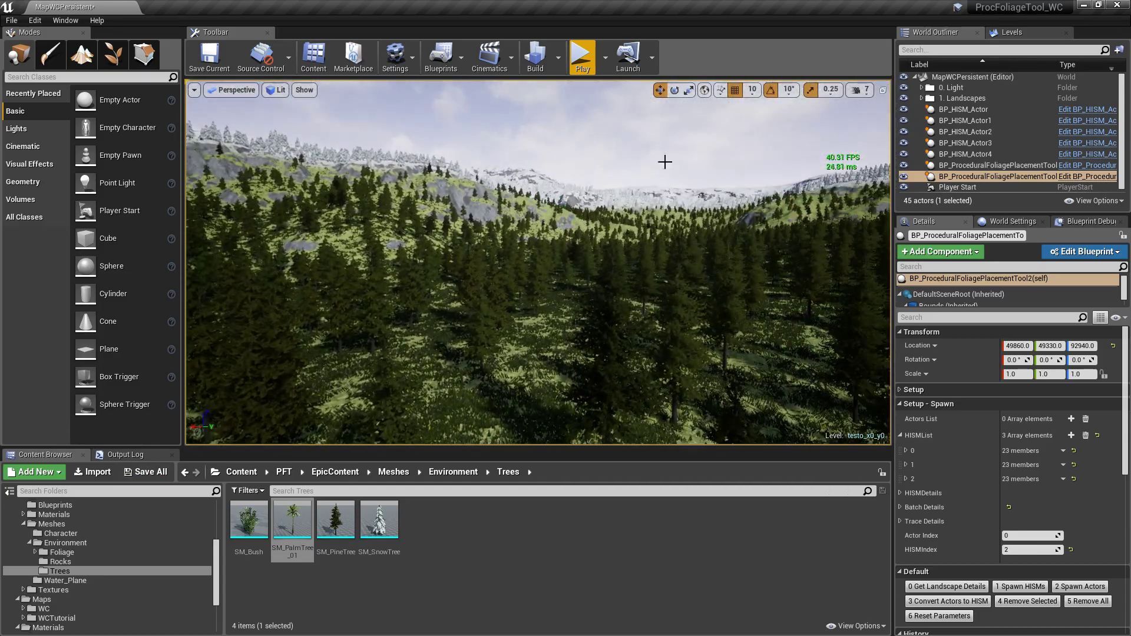
pyautogui.click(581, 86)
pyautogui.press('w')
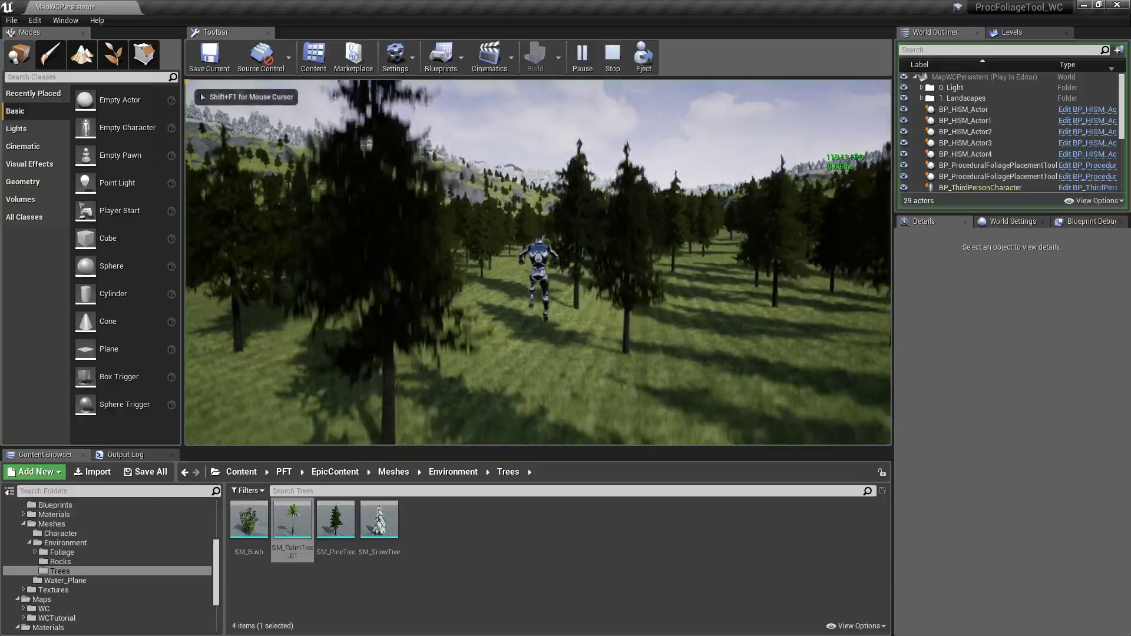
pyautogui.press('F11')
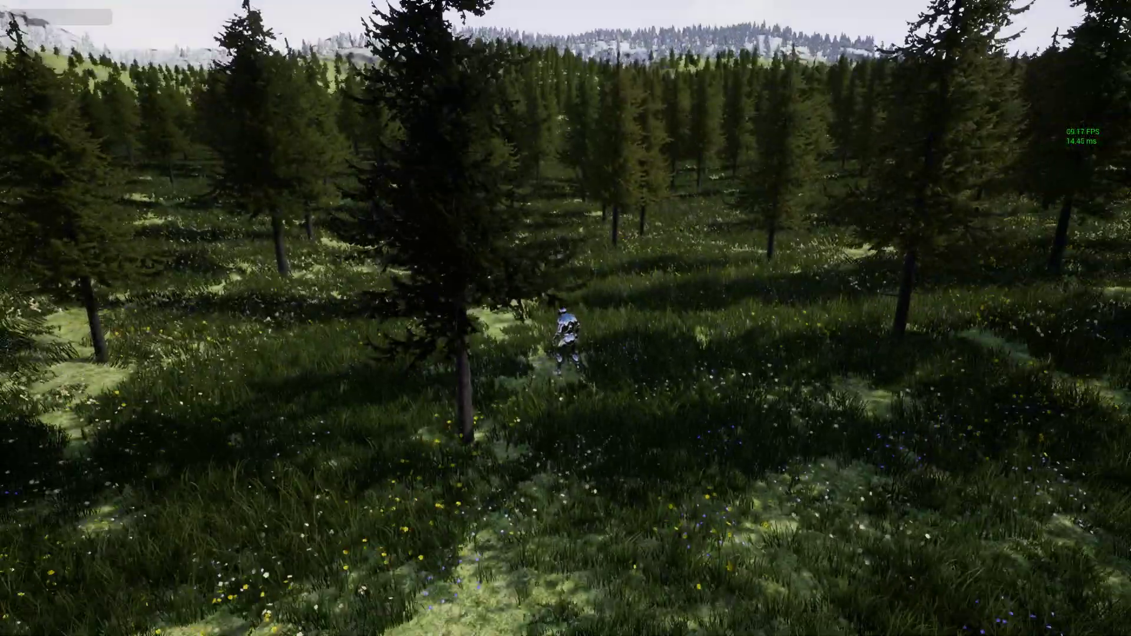
pyautogui.press('d')
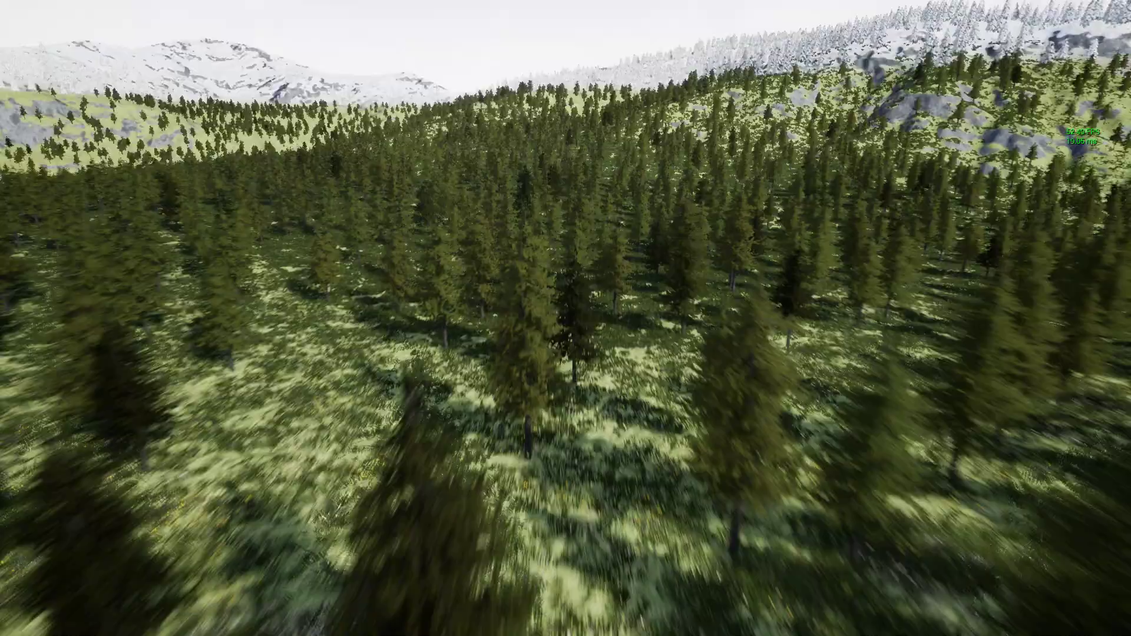
pyautogui.press('Escape')
# Leave full screen and examine the spawned trees across the testo_x0_y0 tile from above.
pyautogui.moveTo(583, 215)
pyautogui.mouseDown(button='right')
pyautogui.moveTo(578, 200)
pyautogui.moveTo(436, 247)
pyautogui.moveTo(595, 190)
pyautogui.moveTo(451, 200)
pyautogui.moveTo(524, 200)
pyautogui.moveTo(581, 253)
pyautogui.moveTo(589, 216)
pyautogui.mouseUp(button='right')
pyautogui.press('s')
pyautogui.press('s')
pyautogui.press('s')
pyautogui.press('s')
pyautogui.press('F11')
pyautogui.moveTo(619, 174); pyautogui.dragTo(601, 215, button='right')
pyautogui.press('a')
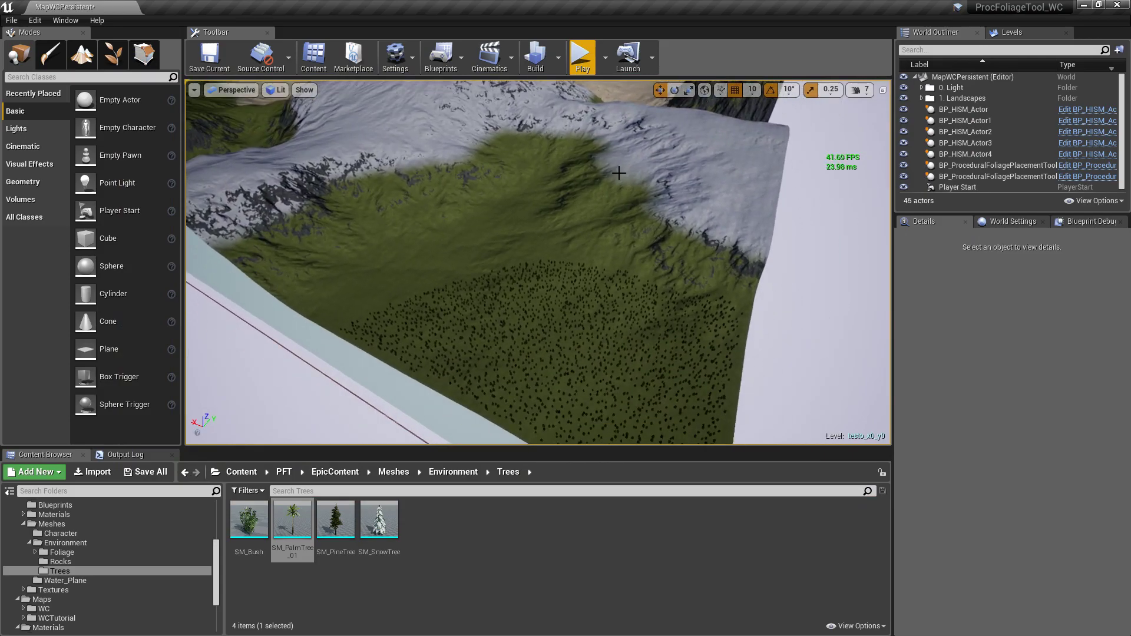
# Toggle the visibility of testo_x0_y0 off and on to check whether its trees hide together with the tile.
pyautogui.click(1012, 33)
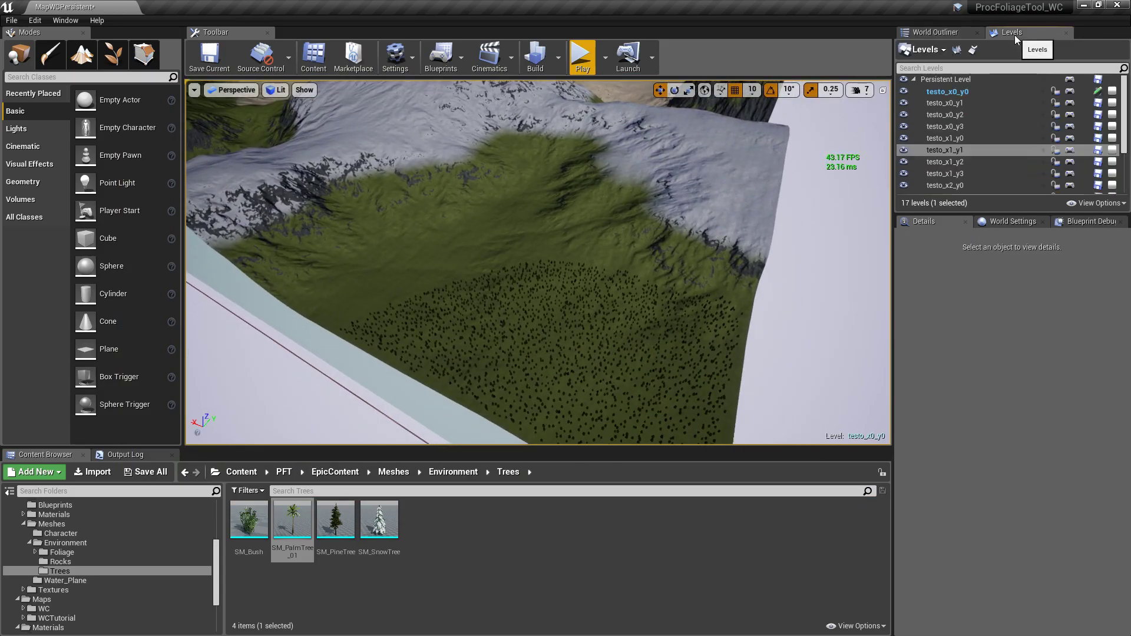
pyautogui.click(905, 92)
pyautogui.press('w')
pyautogui.moveTo(677, 194); pyautogui.dragTo(704, 147, button='right')
pyautogui.click(906, 96)
pyautogui.click(906, 96)
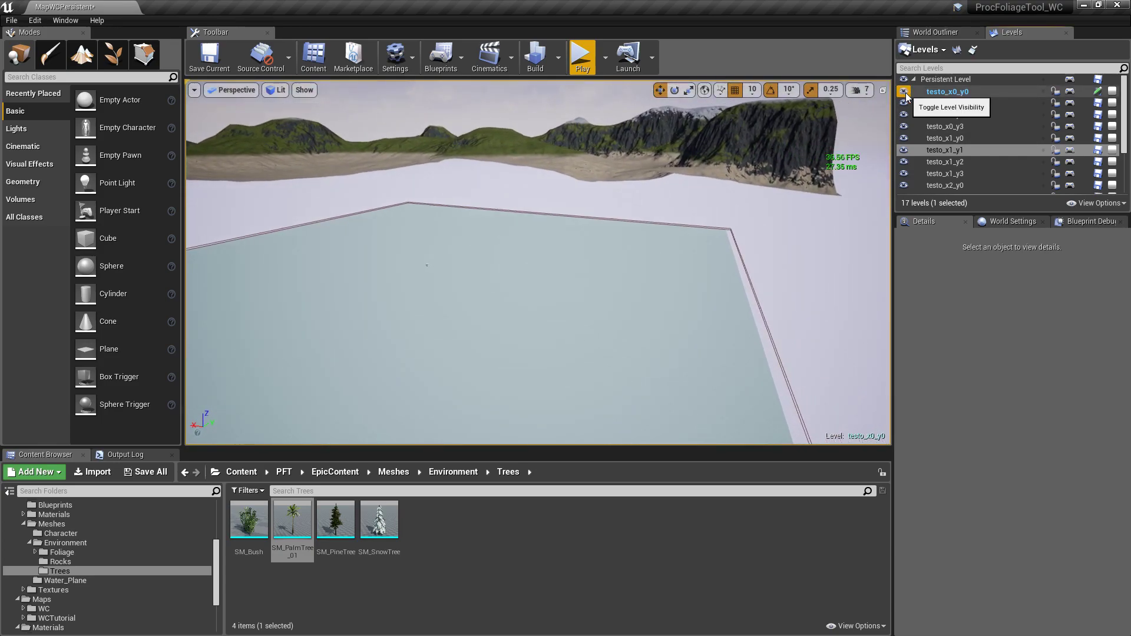
pyautogui.press('s')
pyautogui.moveTo(589, 236)
pyautogui.mouseDown(button='right')
pyautogui.moveTo(598, 300)
pyautogui.moveTo(594, 247)
pyautogui.mouseUp(button='right')
pyautogui.press('w')
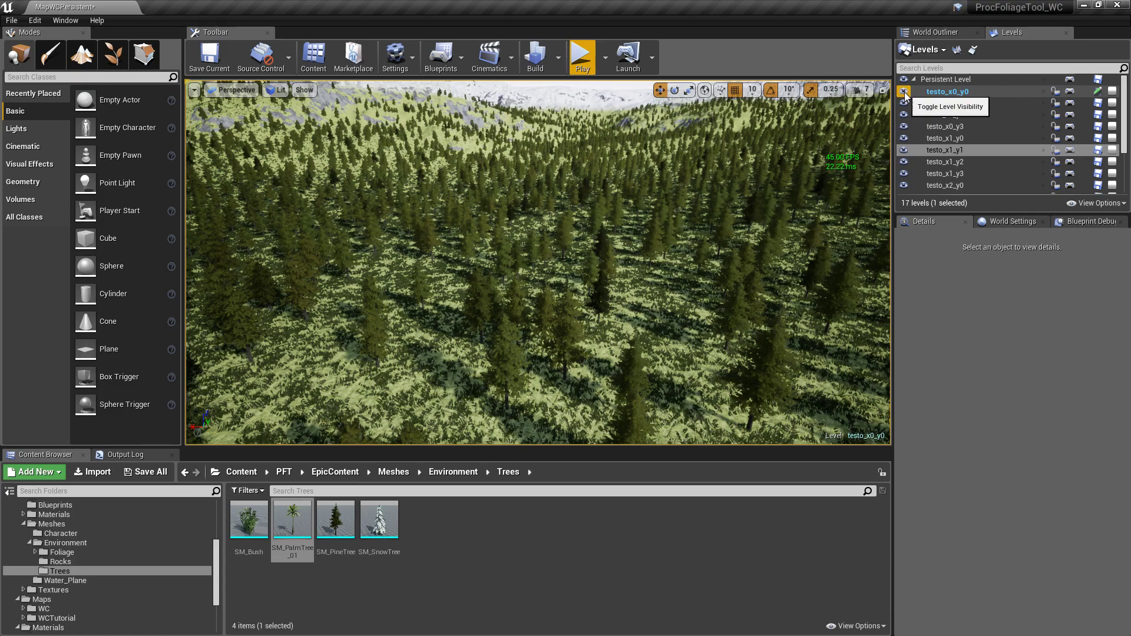
pyautogui.click(906, 96)
pyautogui.click(904, 93)
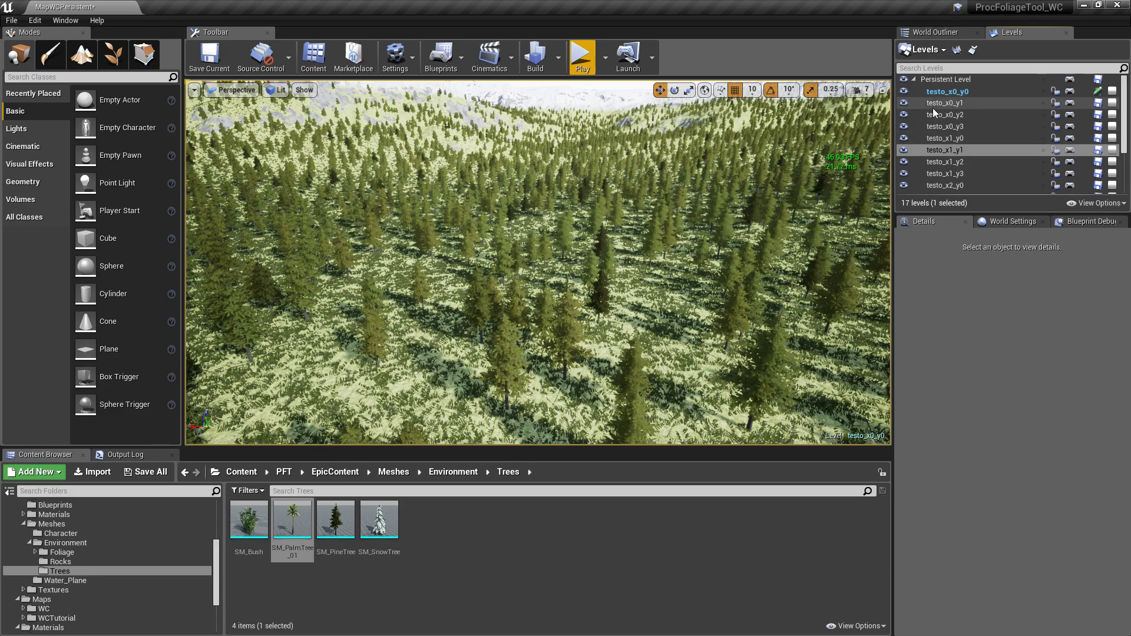
# Hide the testo_x0_y1 sub-level to locate its tile beside the forested one.
pyautogui.press('s')
pyautogui.moveTo(731, 189)
pyautogui.mouseDown(button='right')
pyautogui.moveTo(729, 176)
pyautogui.moveTo(716, 183)
pyautogui.mouseUp(button='right')
pyautogui.press('s')
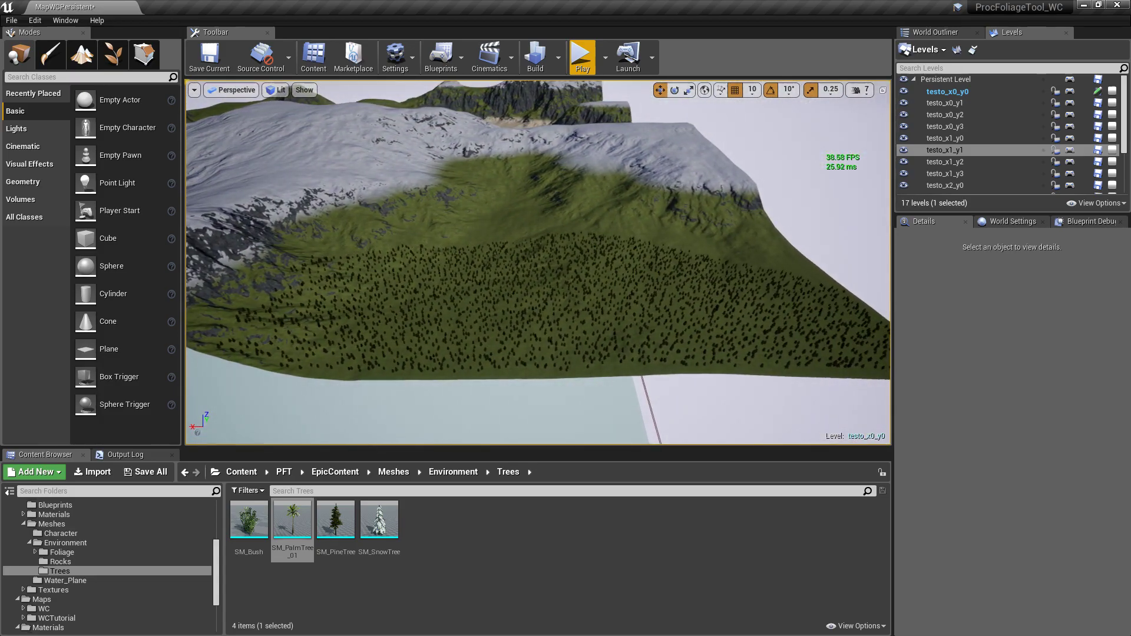
pyautogui.click(953, 104)
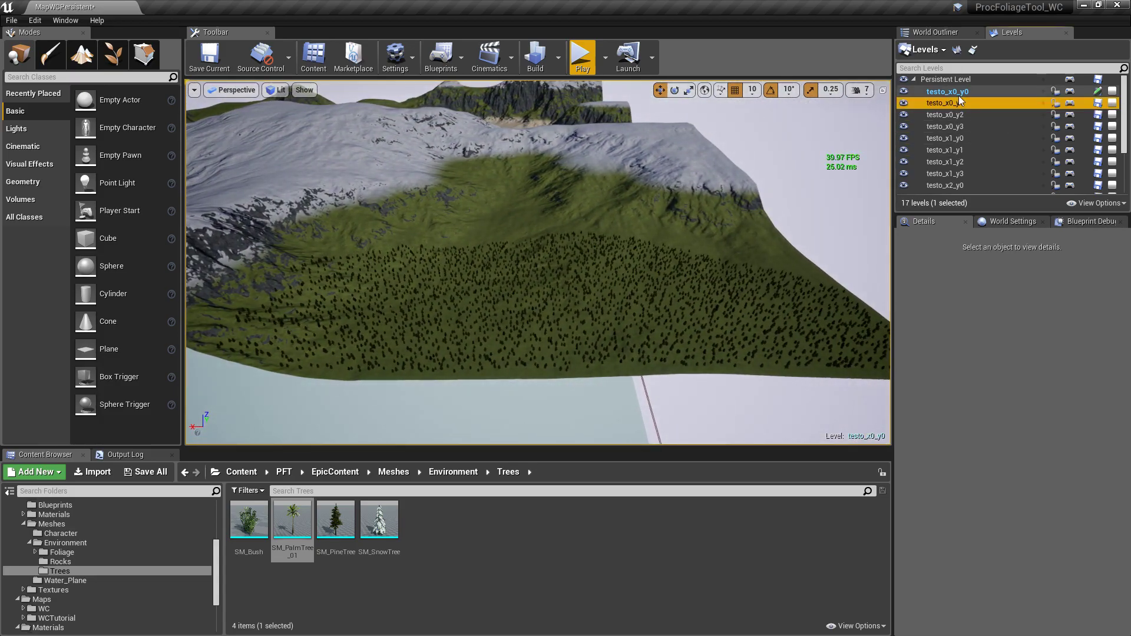
pyautogui.click(905, 104)
pyautogui.click(905, 105)
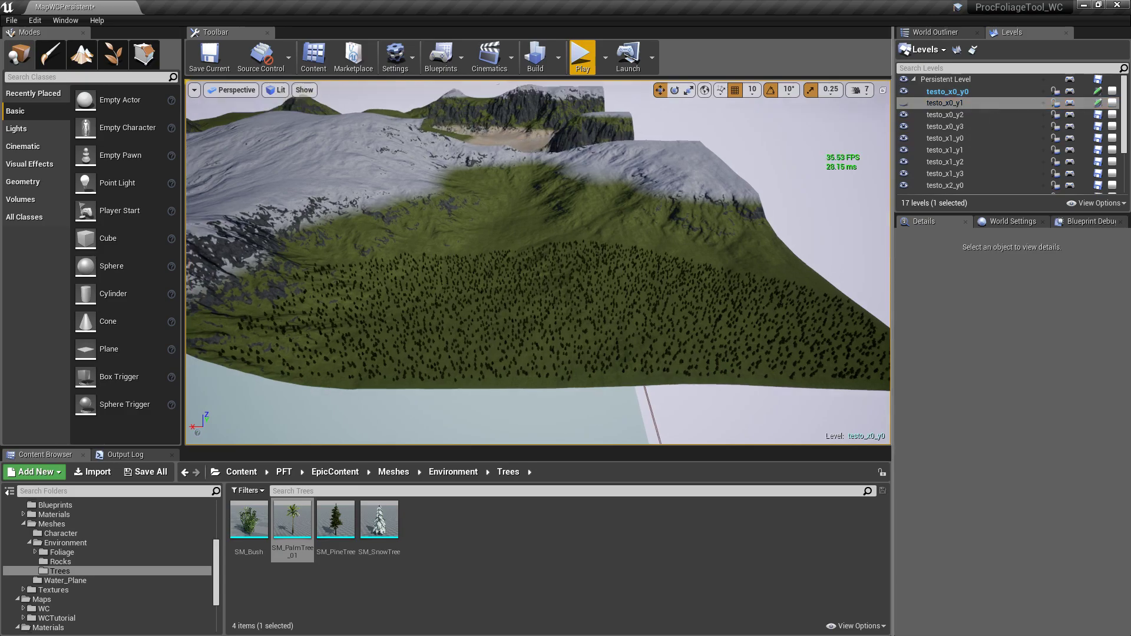
pyautogui.moveTo(732, 185); pyautogui.dragTo(732, 184, button='right')
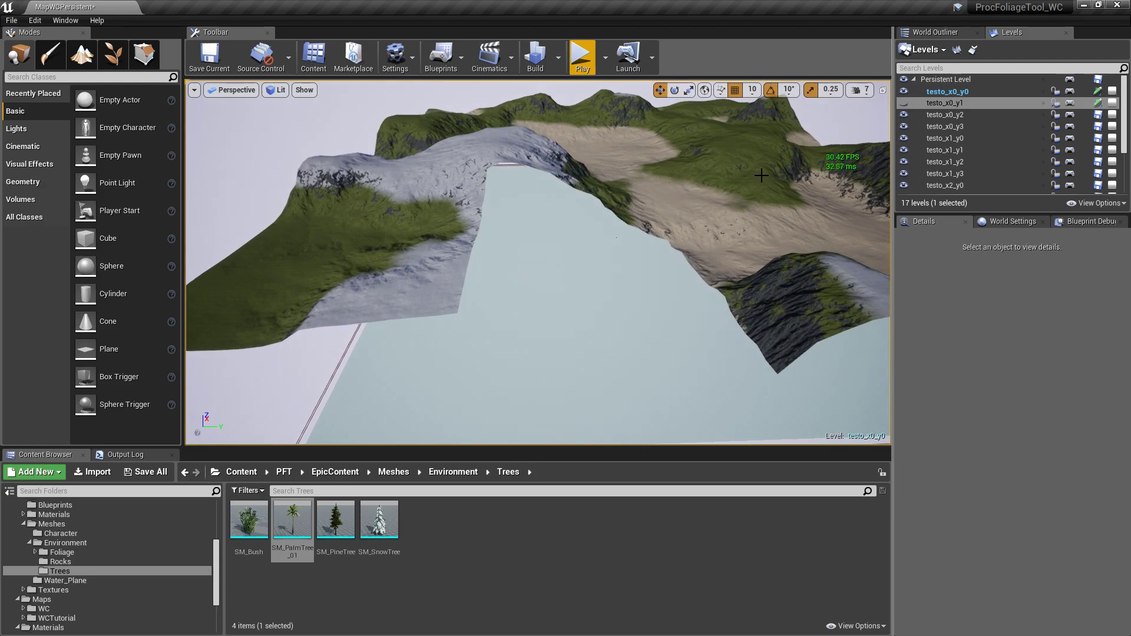
# In the top view, move the duplicated foliage tool along Y onto the empty testo_x0_y1 tile, to Y 150640.
pyautogui.click(213, 93)
pyautogui.click(232, 132)
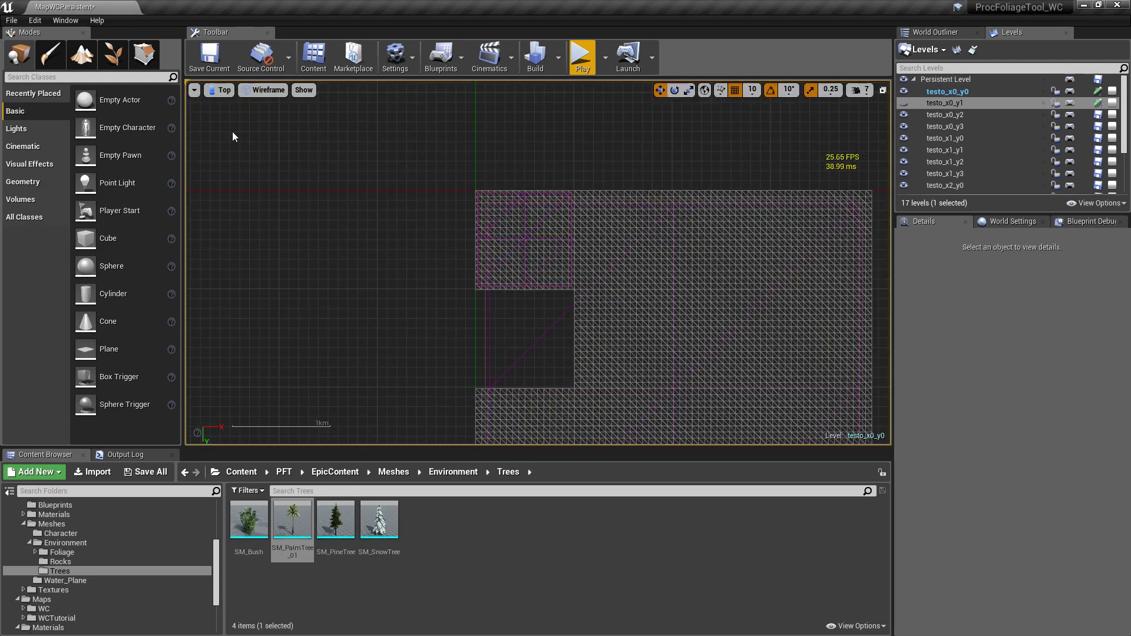
pyautogui.click(934, 32)
pyautogui.click(1004, 177)
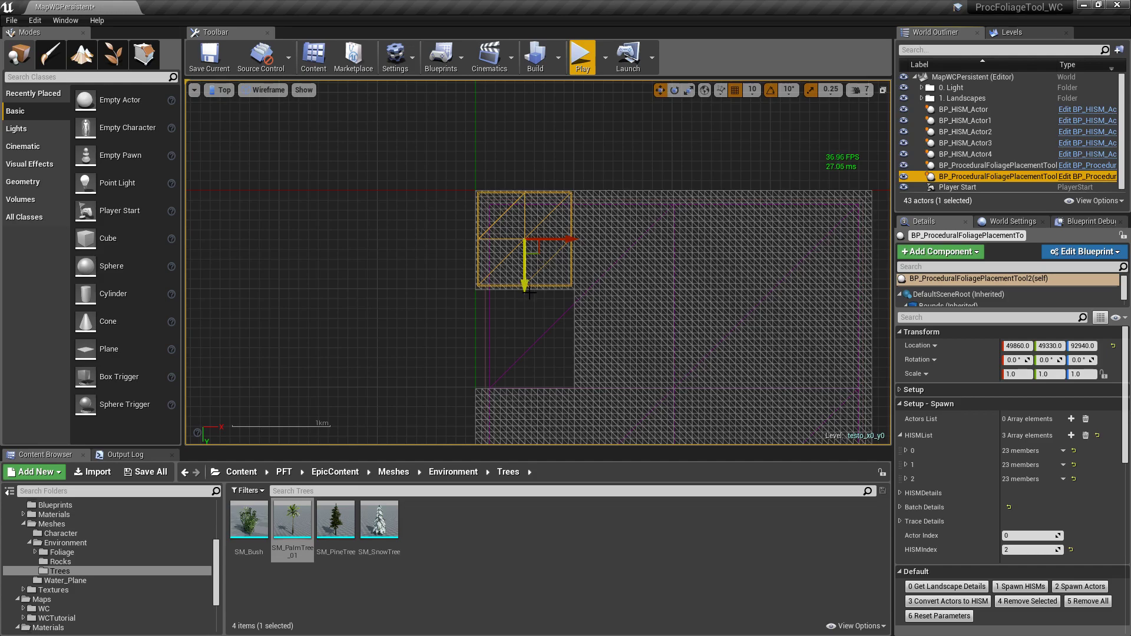
pyautogui.moveTo(523, 282); pyautogui.dragTo(533, 380)
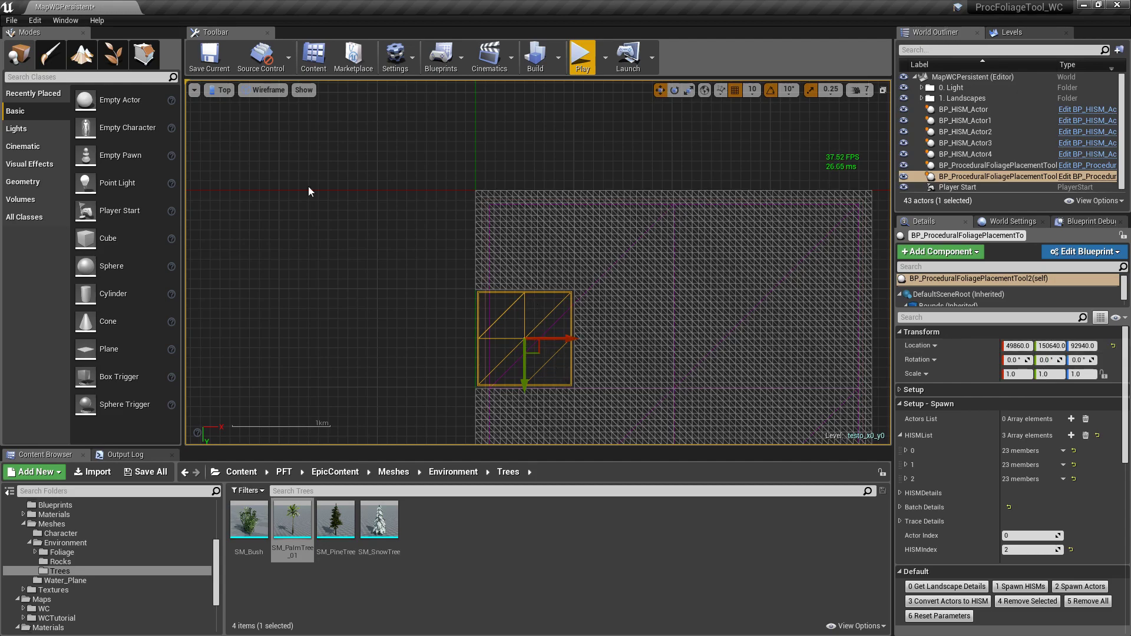
# Return to the perspective view and show the testo_x0_y1 sub-level again.
pyautogui.click(215, 92)
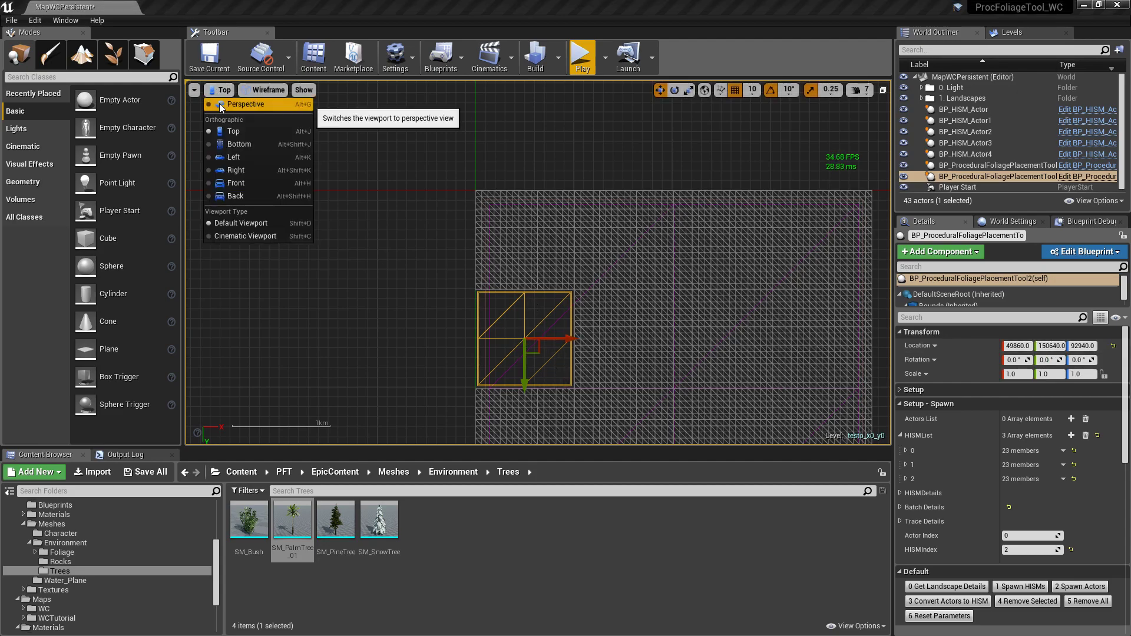
pyautogui.click(219, 103)
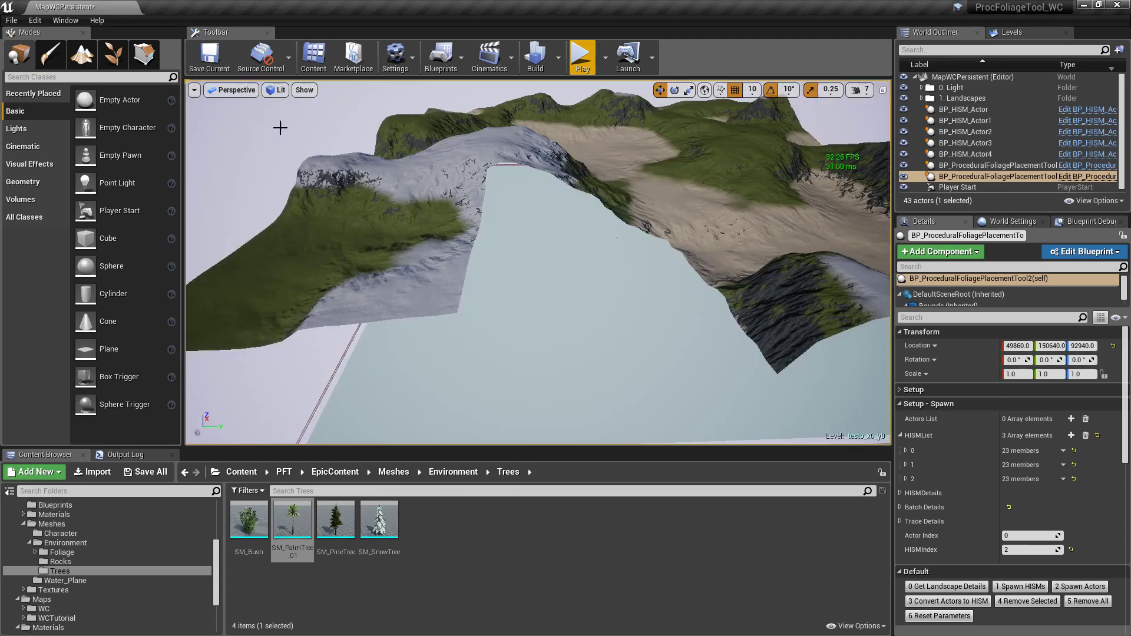
pyautogui.click(1014, 34)
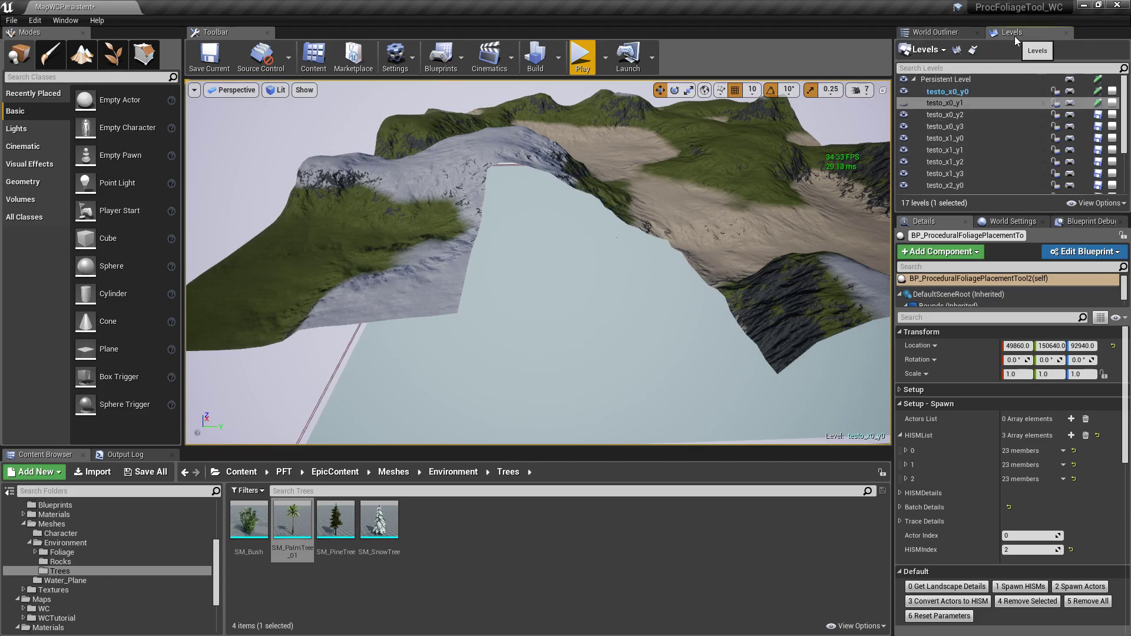
pyautogui.click(904, 105)
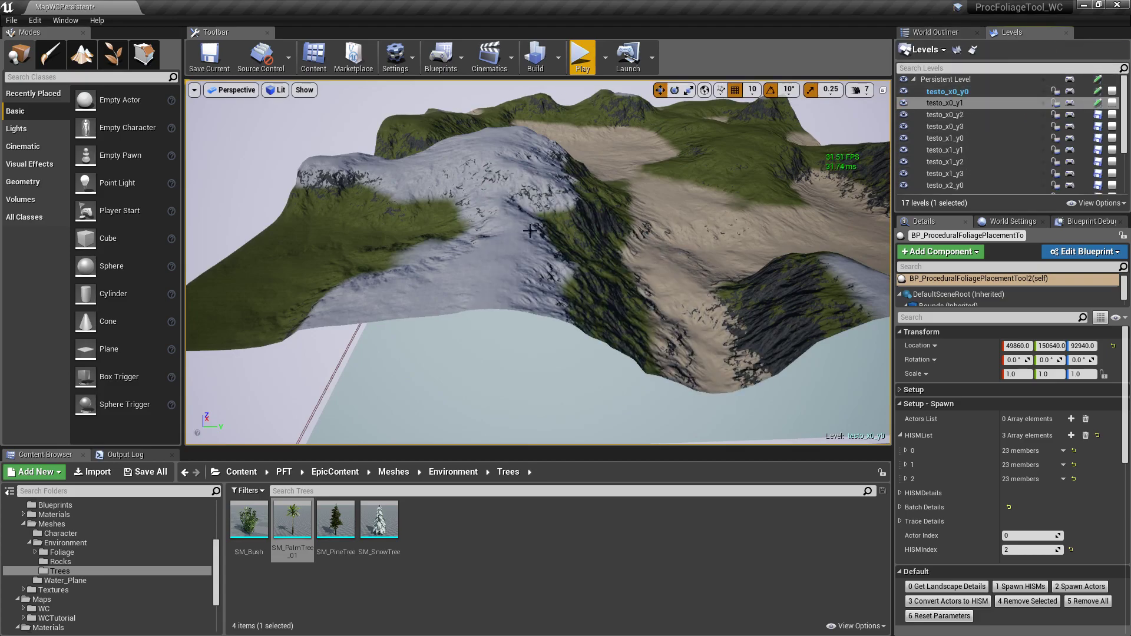
# Make testo_x0_y1 the current level.
pyautogui.click(952, 105)
pyautogui.rightClick(950, 104)
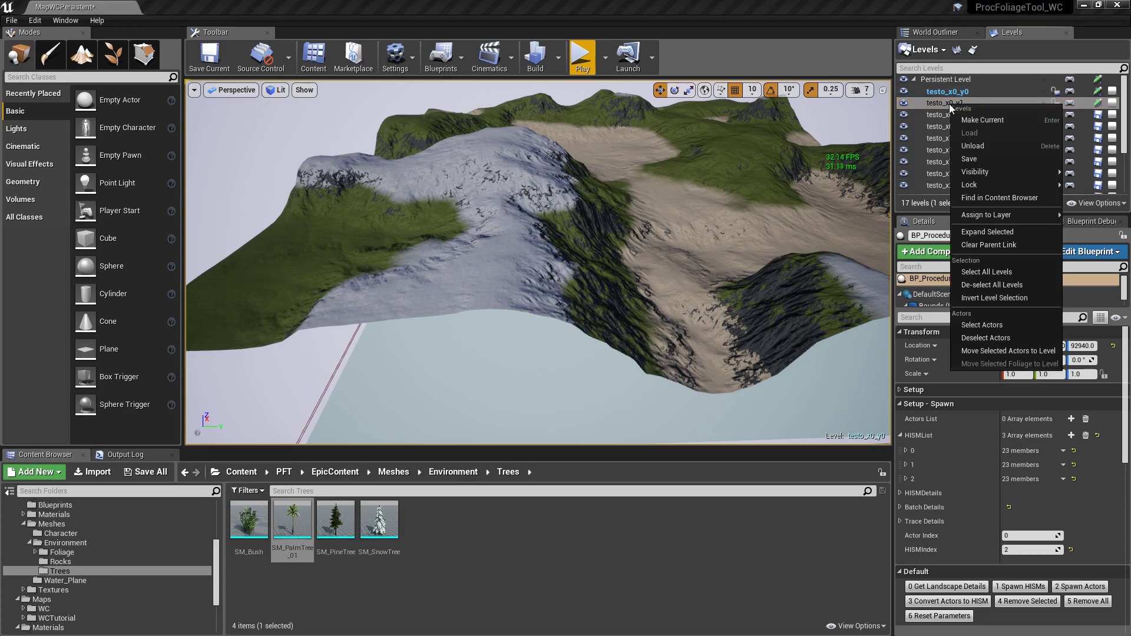
pyautogui.click(981, 121)
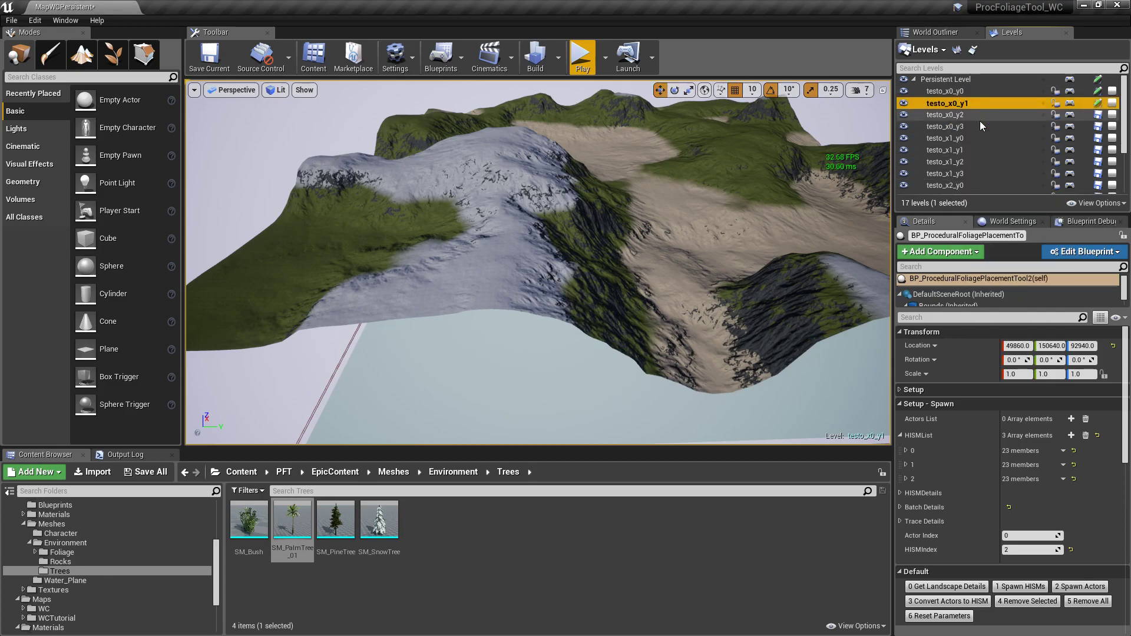
# With the duplicated foliage placement tool, spawn HISMs for HISMIndex 0, 1 and 2 into testo_x0_y1.
pyautogui.click(943, 124)
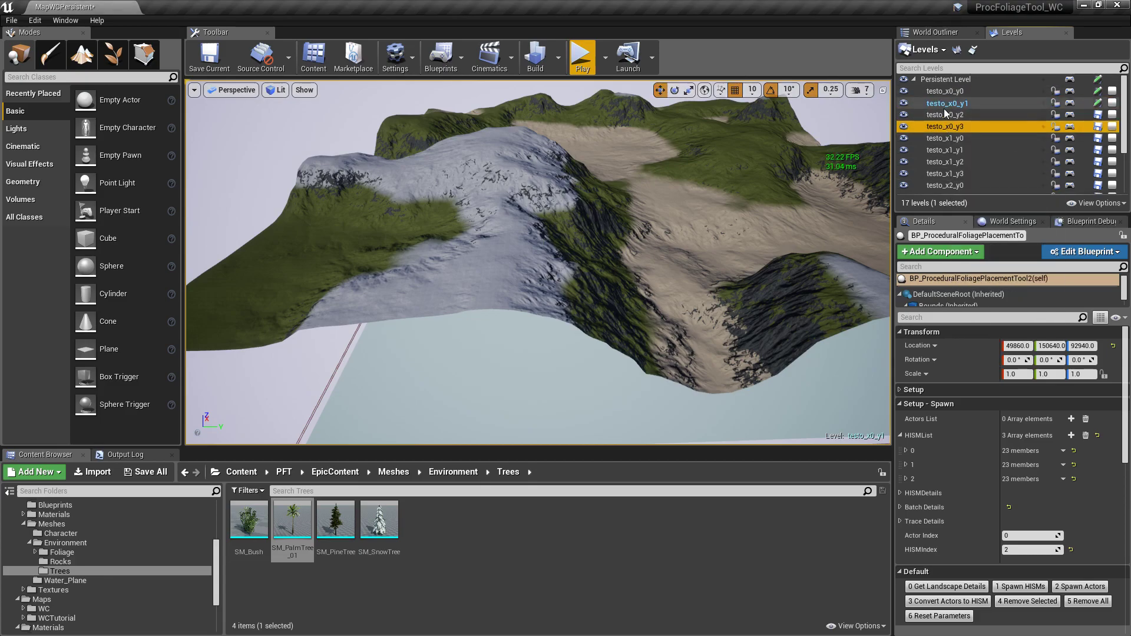
pyautogui.click(932, 32)
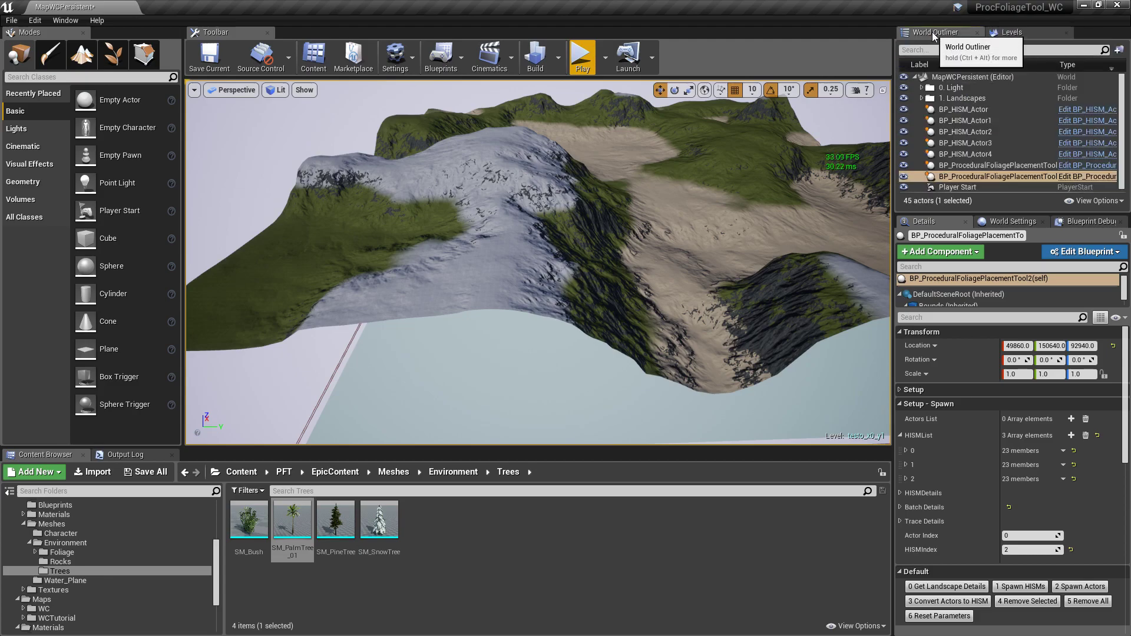
pyautogui.doubleClick(981, 177)
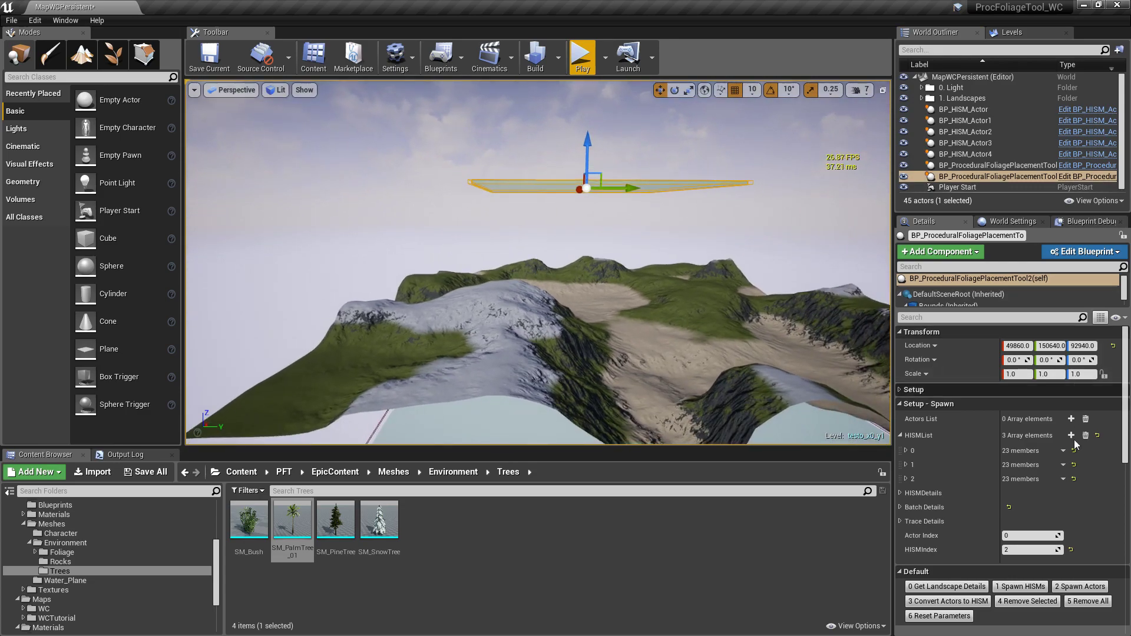
pyautogui.click(1032, 551)
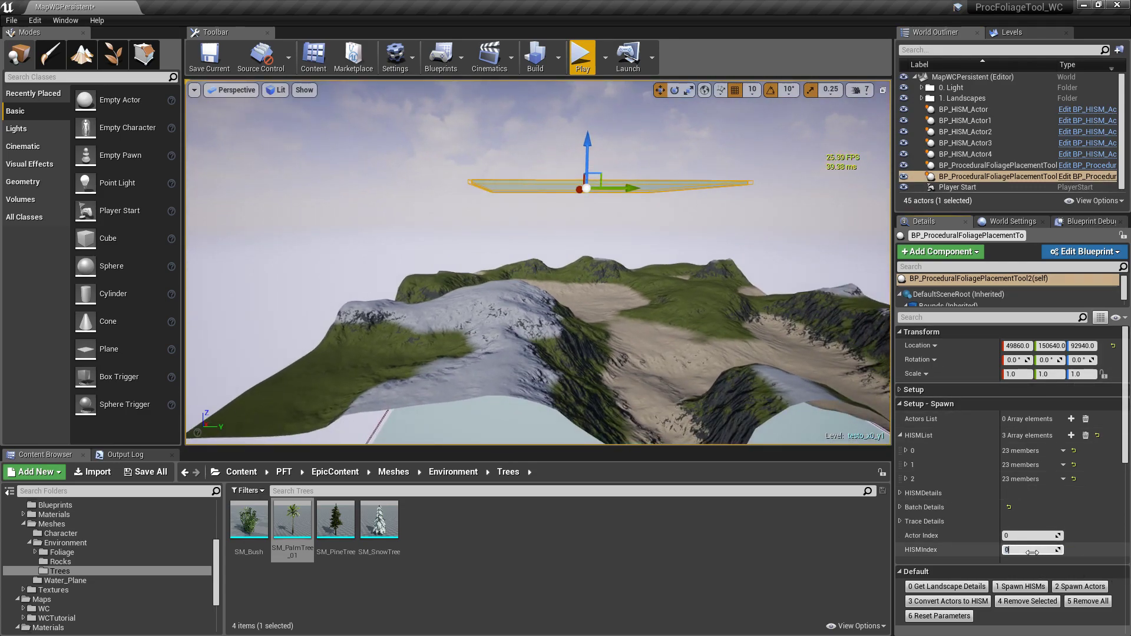
pyautogui.click(1023, 588)
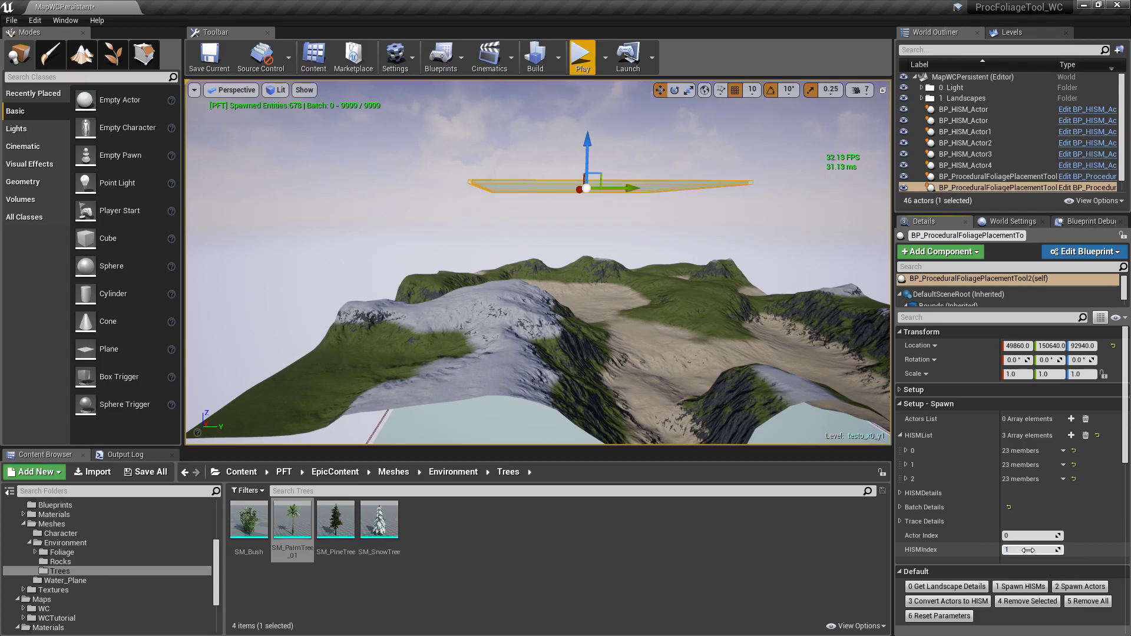
pyautogui.click(1025, 587)
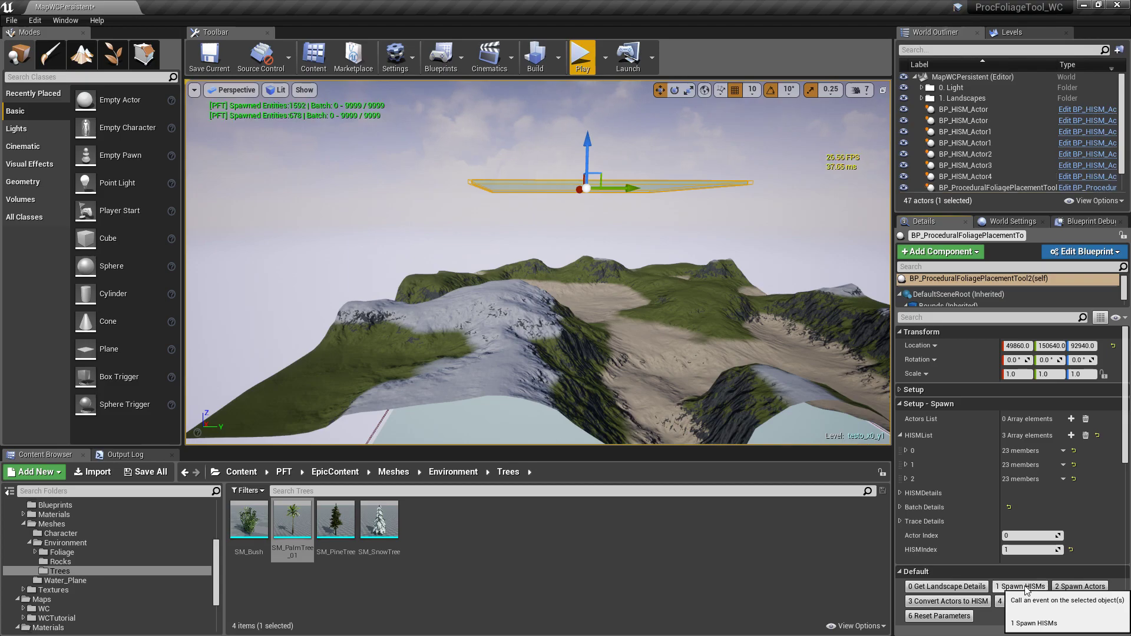
pyautogui.click(1035, 550)
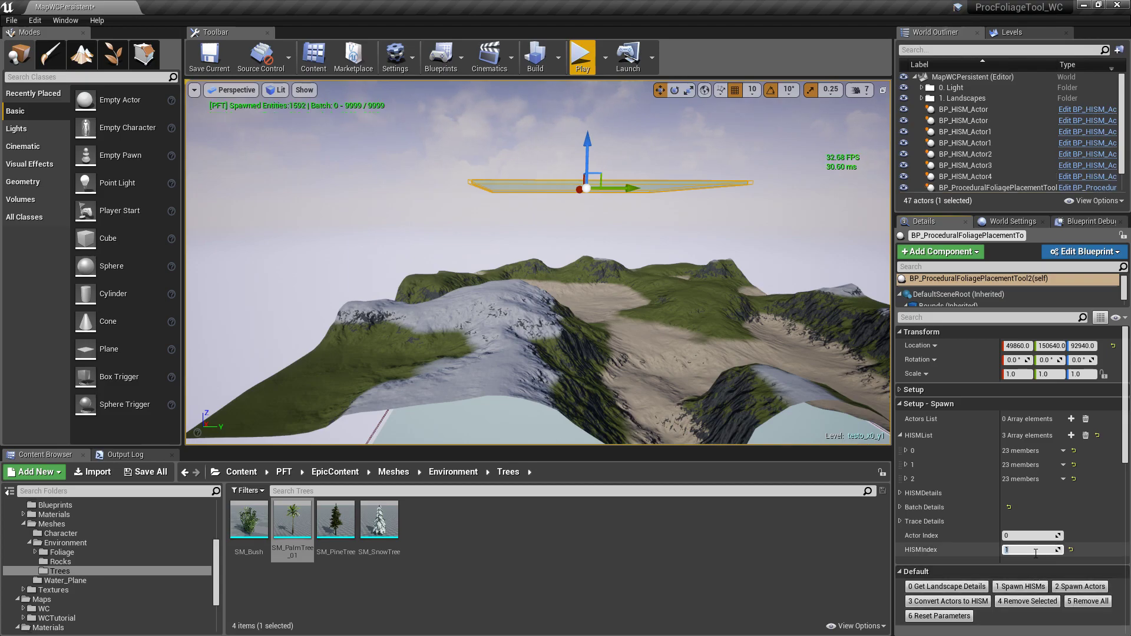
pyautogui.click(1023, 588)
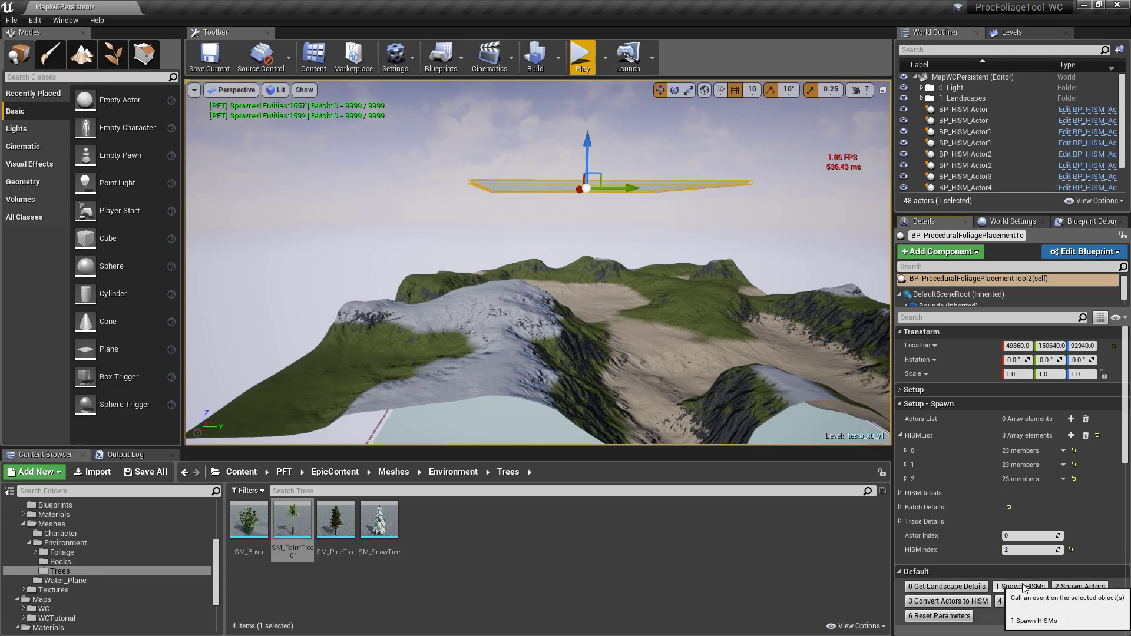
# Play-test the level among the new palm trees in fullscreen, running the character across the sand, and return to the normal editor layout.
pyautogui.moveTo(660, 250)
pyautogui.mouseDown(button='right')
pyautogui.moveTo(695, 295)
pyautogui.moveTo(683, 307)
pyautogui.moveTo(671, 258)
pyautogui.moveTo(616, 274)
pyautogui.moveTo(564, 272)
pyautogui.moveTo(671, 257)
pyautogui.mouseUp(button='right')
pyautogui.press('w')
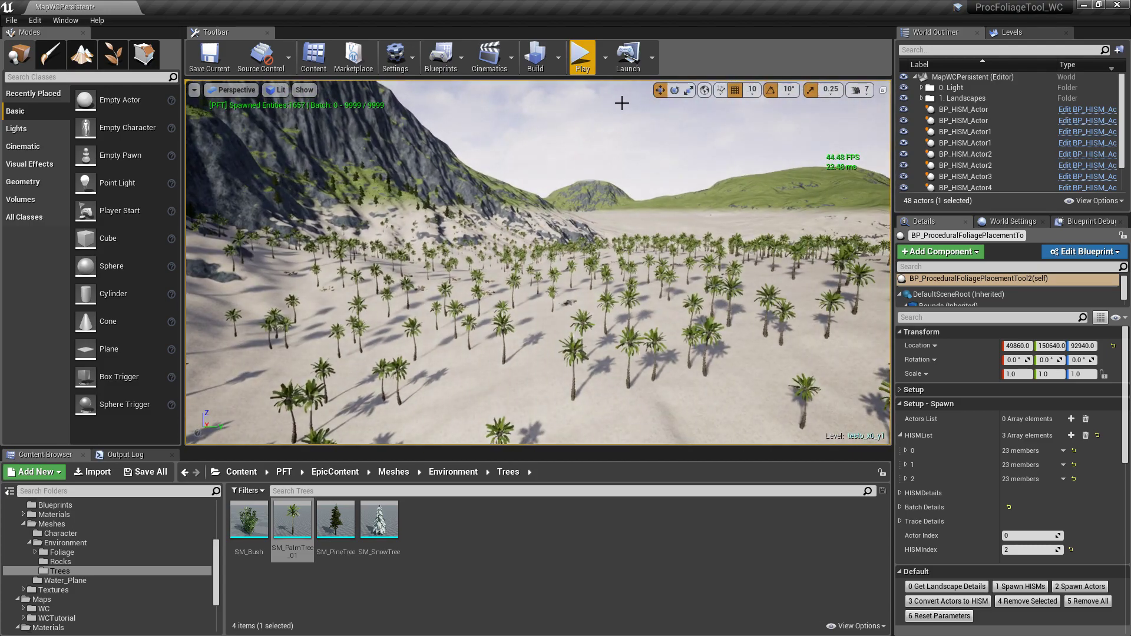
pyautogui.click(582, 59)
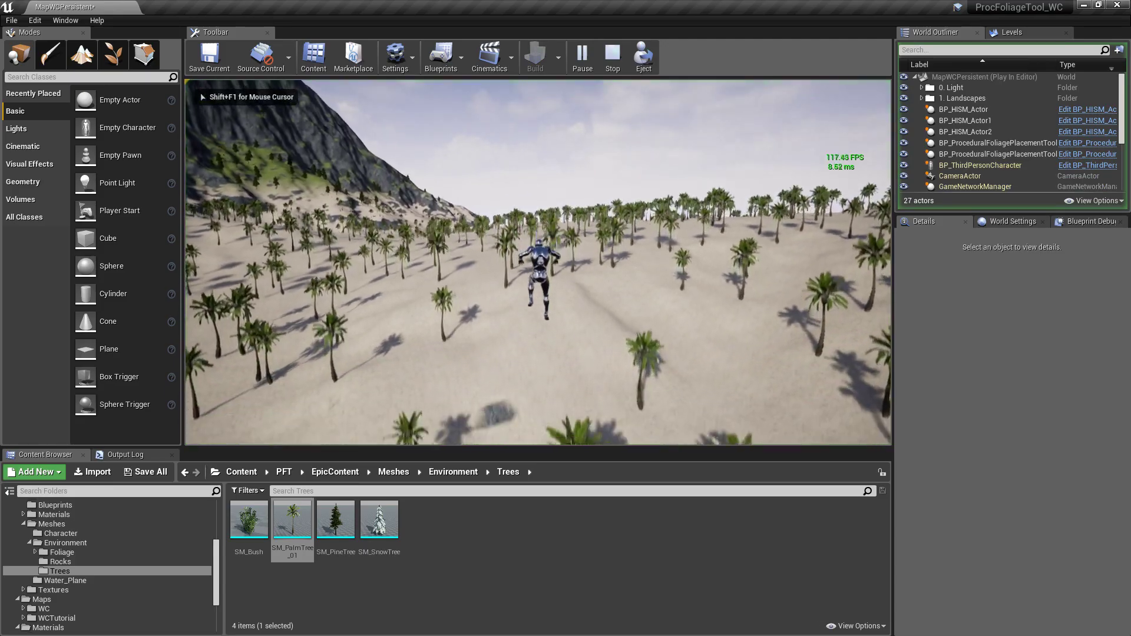
pyautogui.press('F11')
pyautogui.press('w')
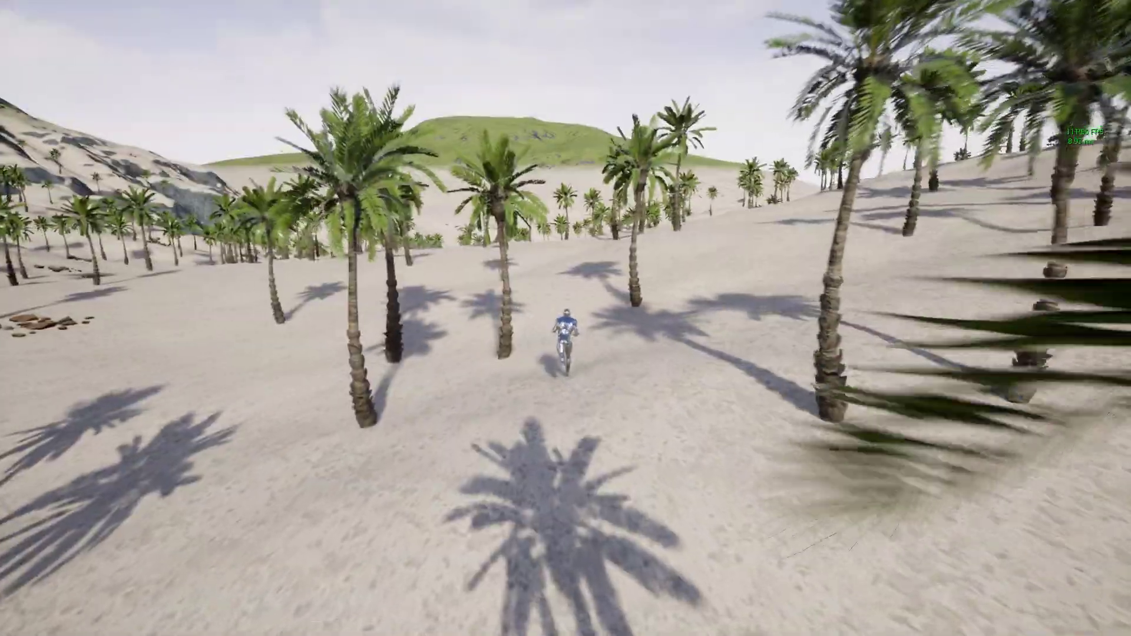
pyautogui.press('Escape')
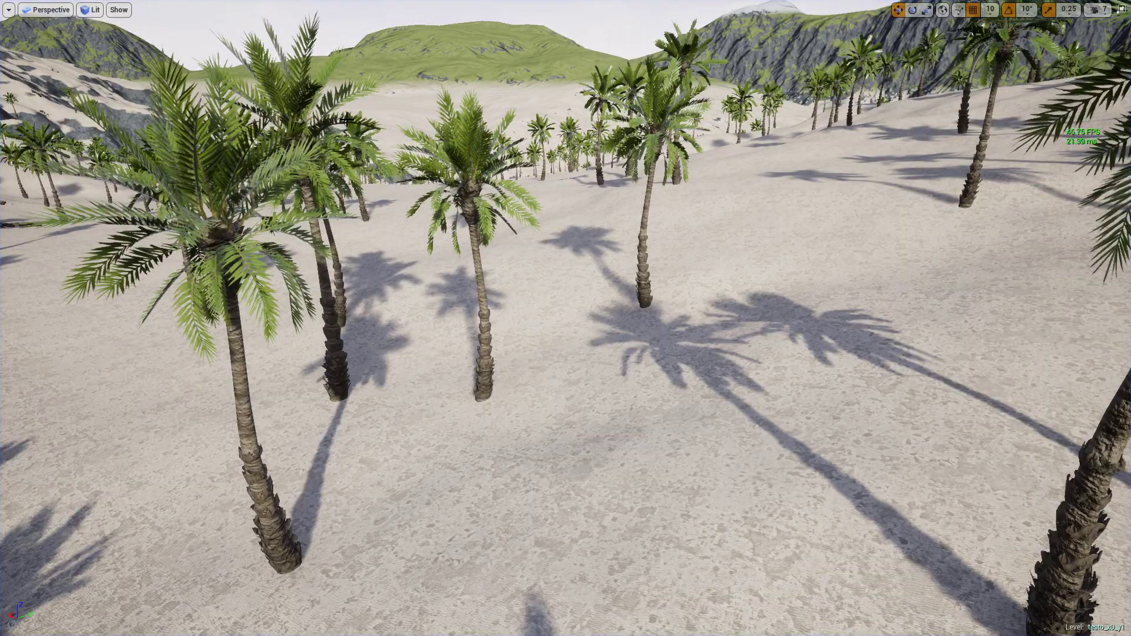
pyautogui.press('F11')
# Toggle the visibility of testo_x0_y1 off and on to check that its foliage belongs to that sub-level.
pyautogui.press('s')
pyautogui.moveTo(522, 167); pyautogui.dragTo(560, 168, button='right')
pyautogui.press('w')
pyautogui.press('s')
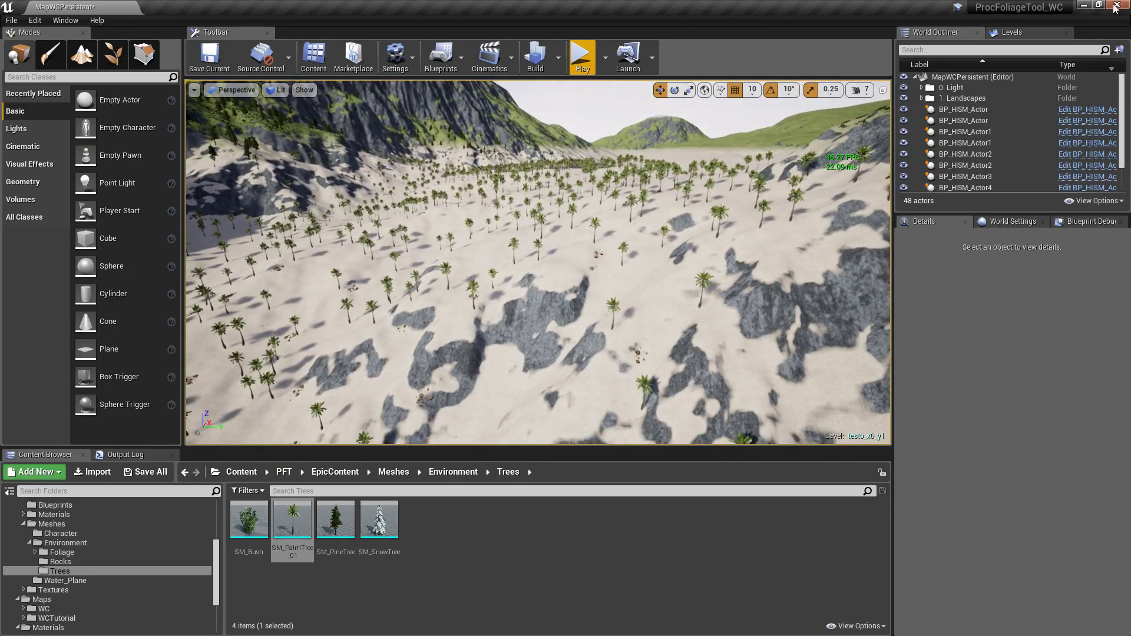
pyautogui.click(1041, 33)
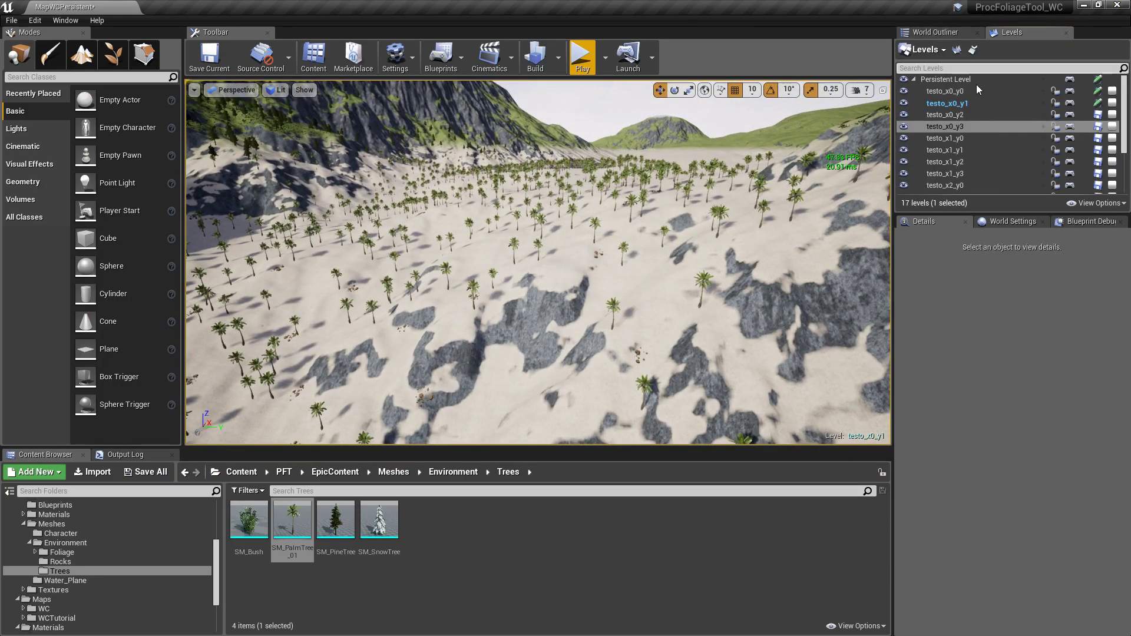
pyautogui.click(906, 106)
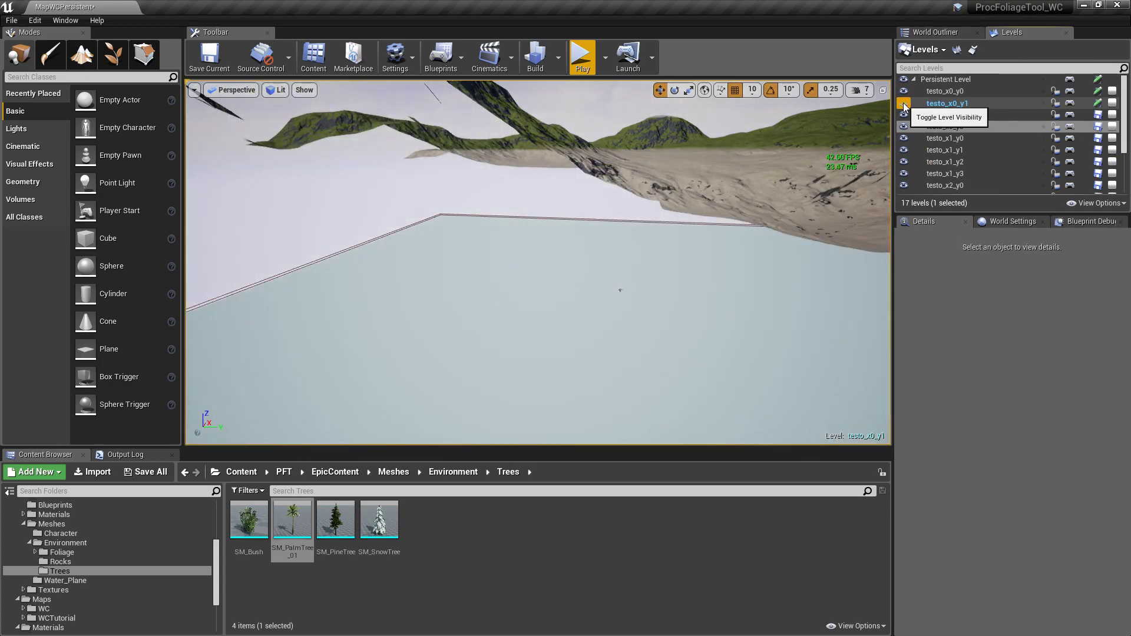
pyautogui.click(905, 107)
# Save all modified maps, including MapWCPersistent.
pyautogui.press('w')
pyautogui.moveTo(589, 236); pyautogui.dragTo(634, 177, button='right')
pyautogui.press('s')
pyautogui.press('w')
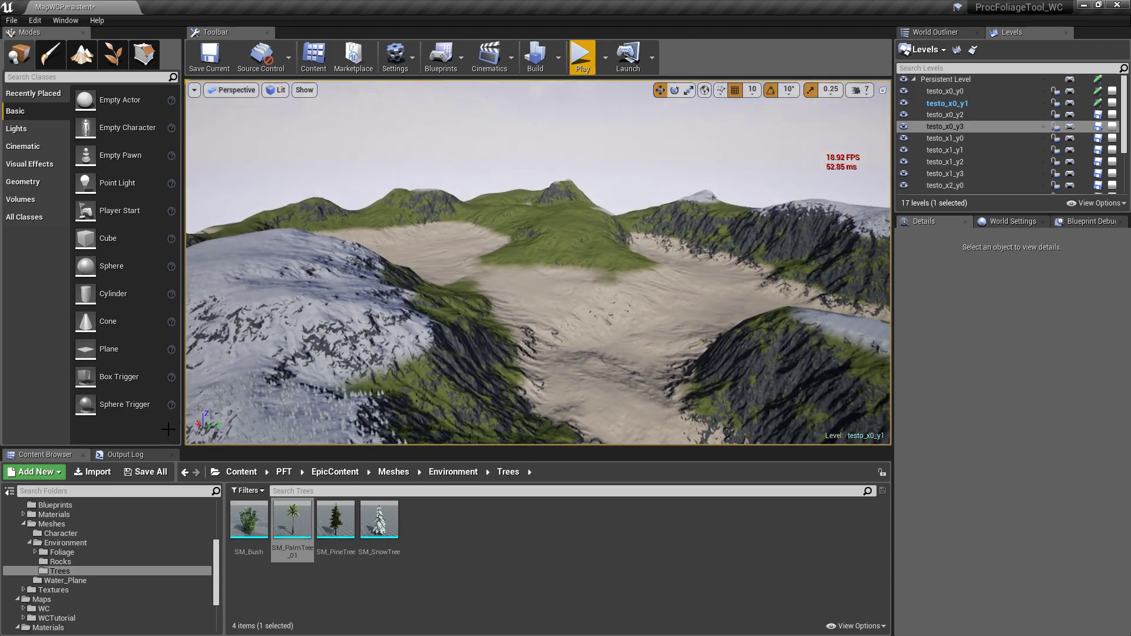
pyautogui.click(147, 472)
pyautogui.click(671, 430)
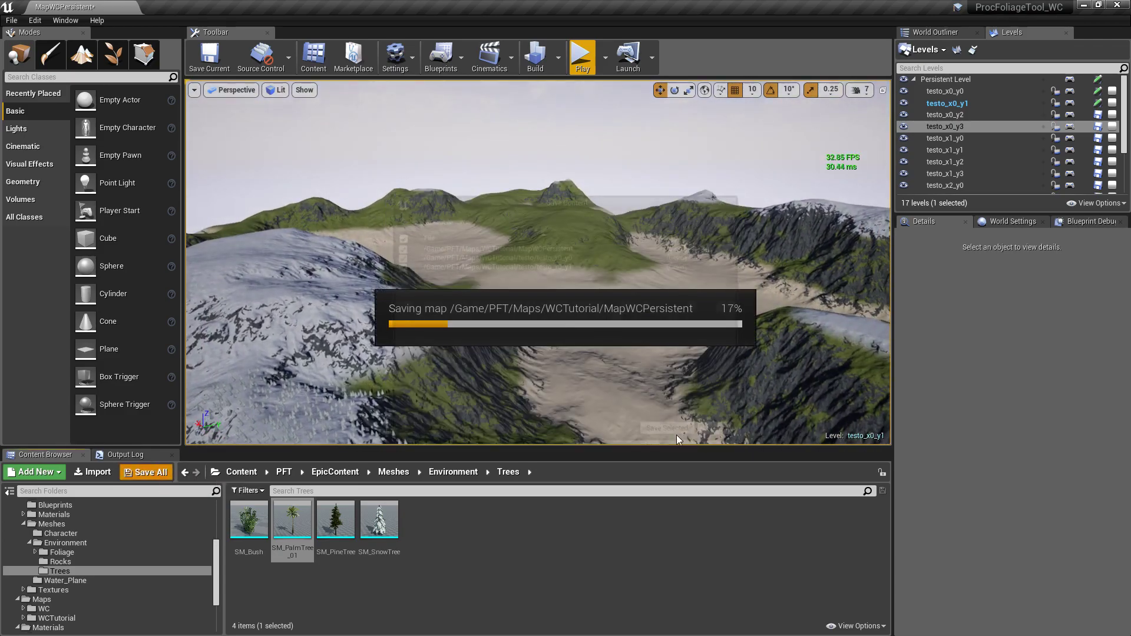
# Make the testo_x0_y2 sub-level the current level.
pyautogui.moveTo(650, 216); pyautogui.dragTo(690, 251, button='right')
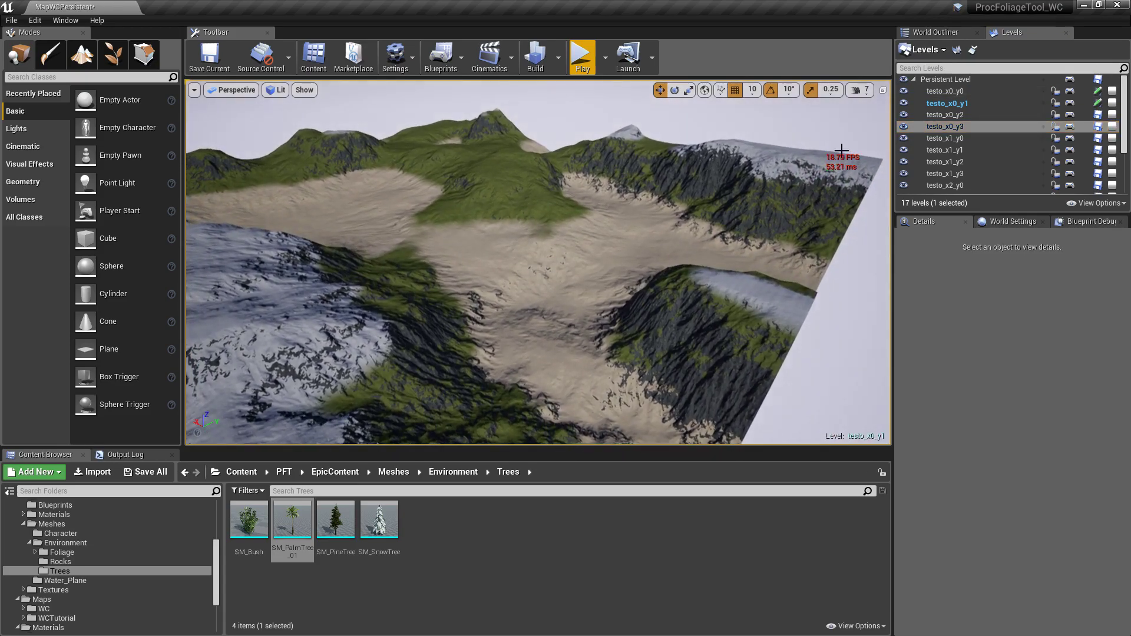
pyautogui.click(933, 116)
pyautogui.rightClick(932, 115)
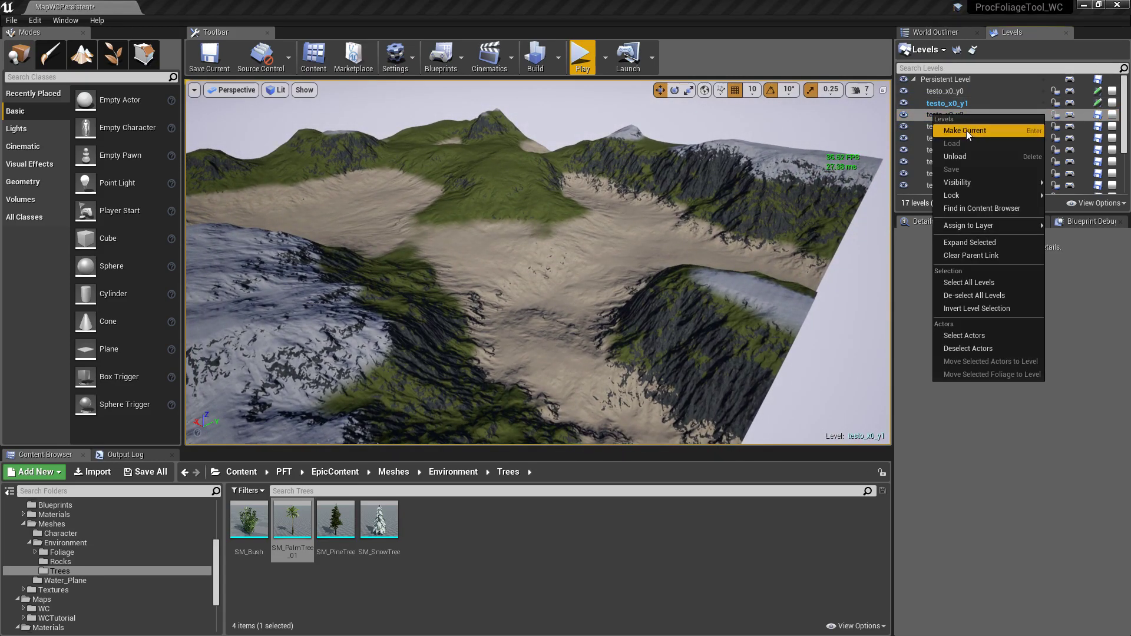
pyautogui.click(953, 131)
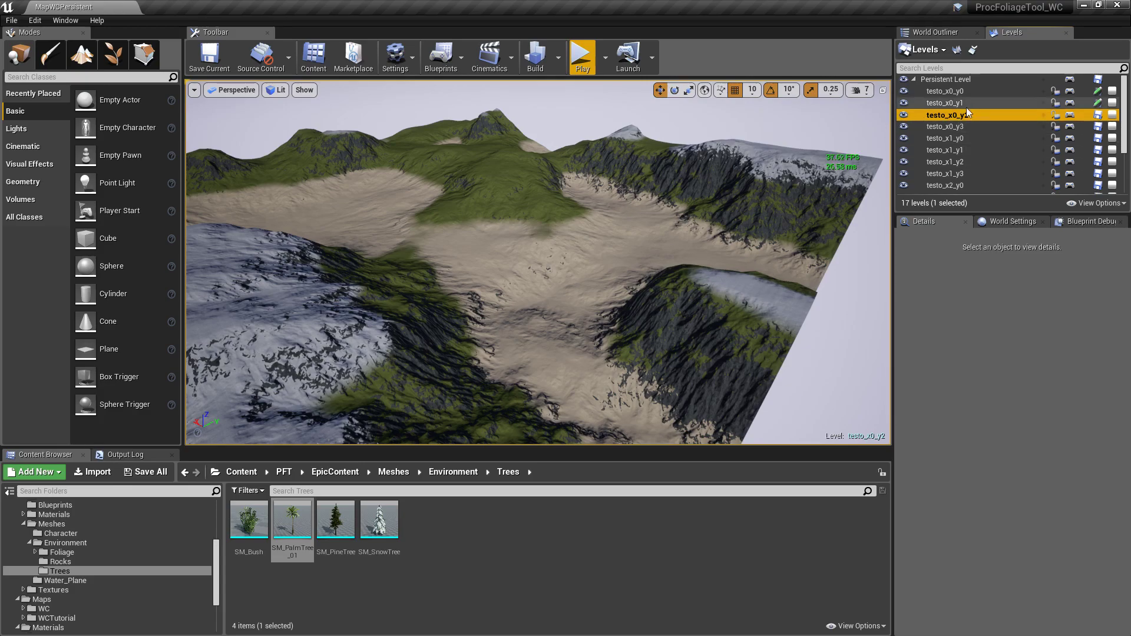
# Examine the spawned pine and snow tree forests on the finished tiles and review the sub-level list.
pyautogui.moveTo(663, 218); pyautogui.dragTo(562, 177, button='right')
pyautogui.press('w')
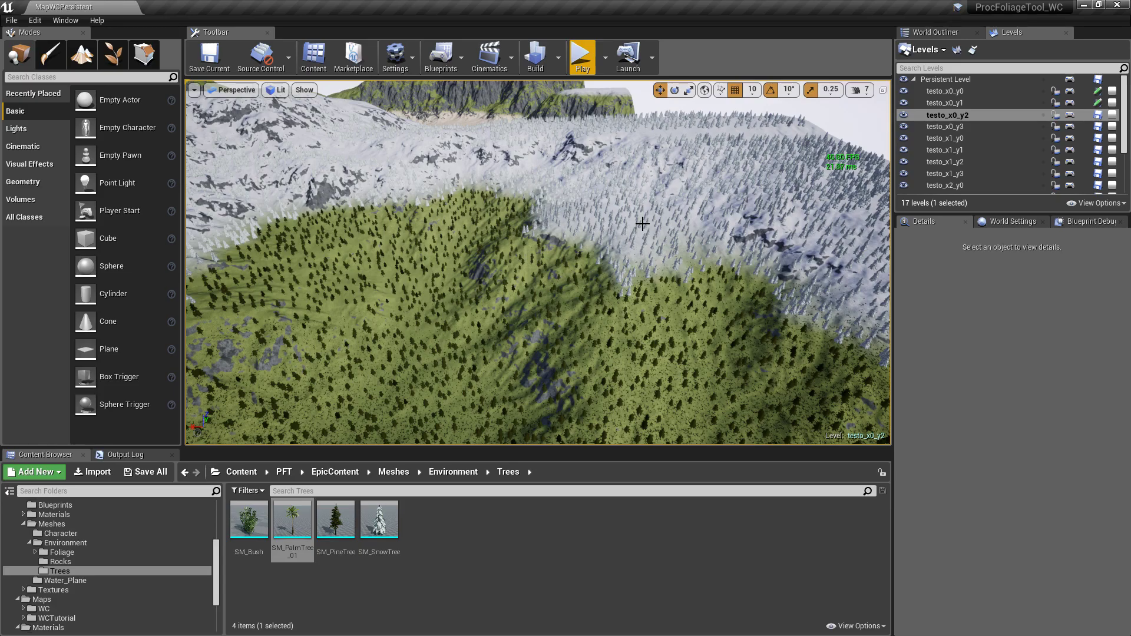
pyautogui.moveTo(634, 247); pyautogui.dragTo(642, 192, button='right')
pyautogui.press('w')
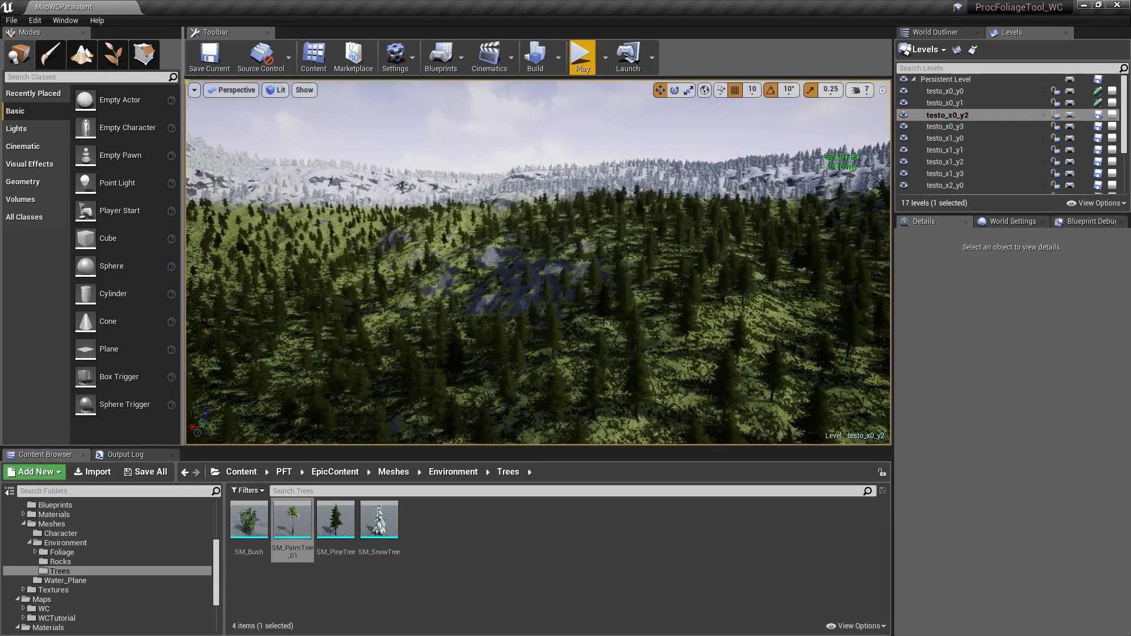
pyautogui.press('w')
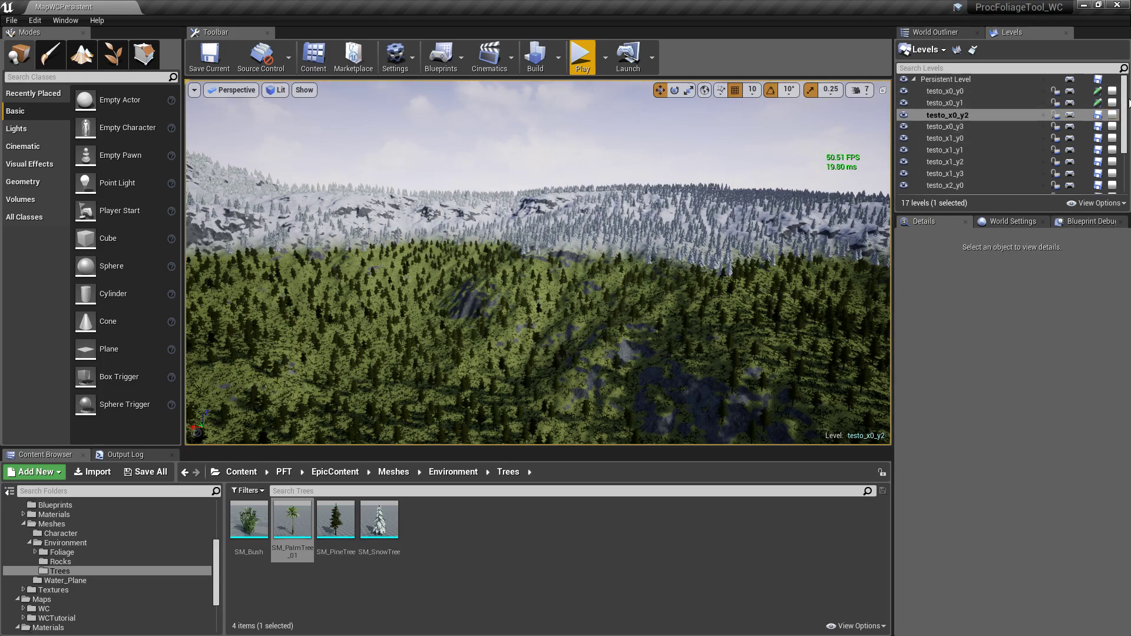
pyautogui.moveTo(1124, 113)
pyautogui.mouseDown()
pyautogui.moveTo(1130, 156)
pyautogui.moveTo(1129, 99)
pyautogui.mouseUp()
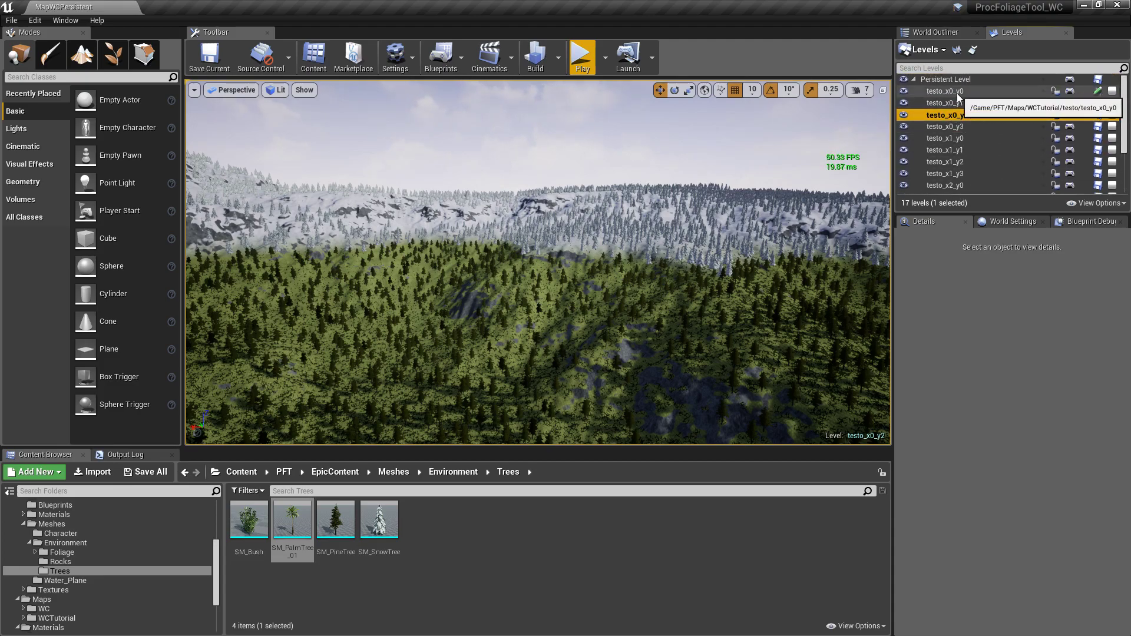
pyautogui.moveTo(671, 244)
pyautogui.mouseDown(button='right')
pyautogui.moveTo(627, 247)
pyautogui.moveTo(628, 264)
pyautogui.moveTo(614, 266)
pyautogui.moveTo(660, 225)
pyautogui.mouseUp(button='right')
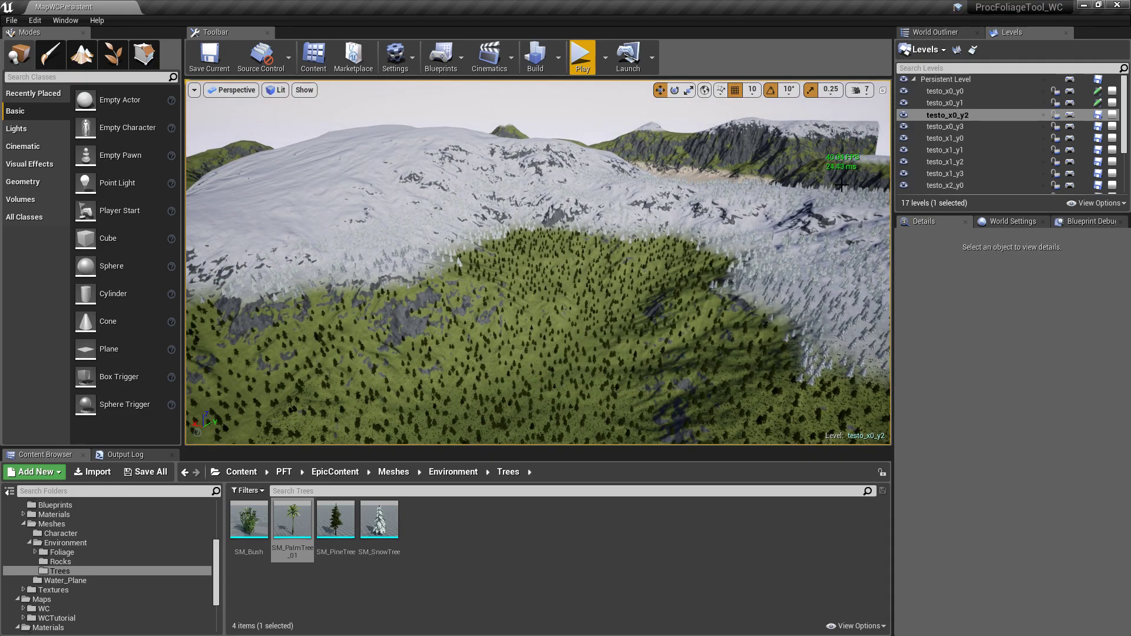
# Save the current level.
pyautogui.click(205, 62)
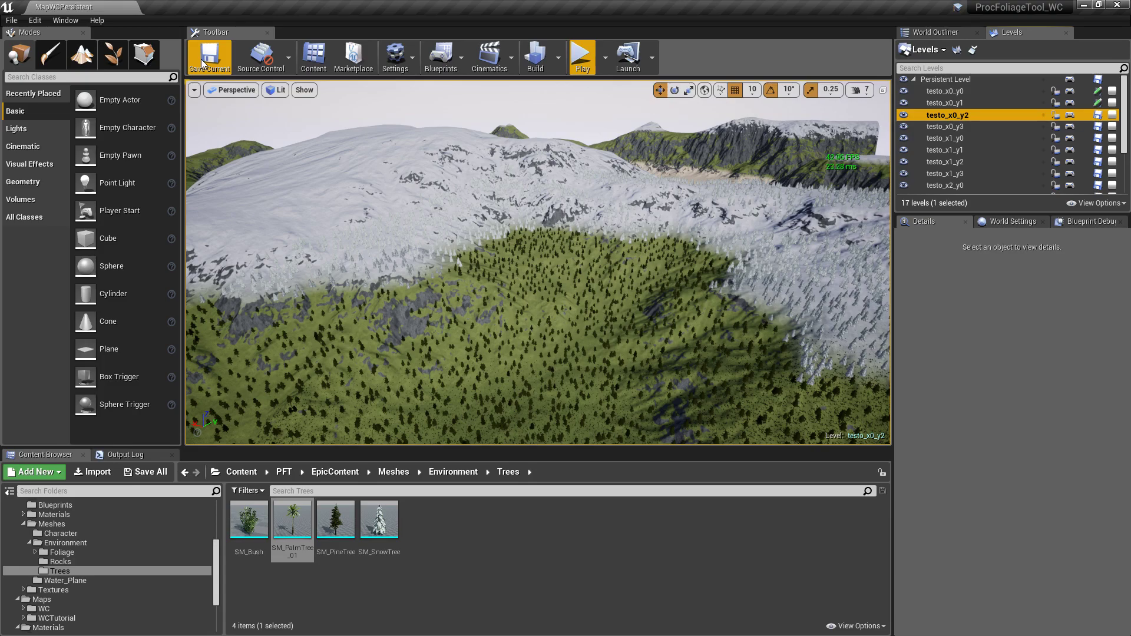
pyautogui.click(363, 15)
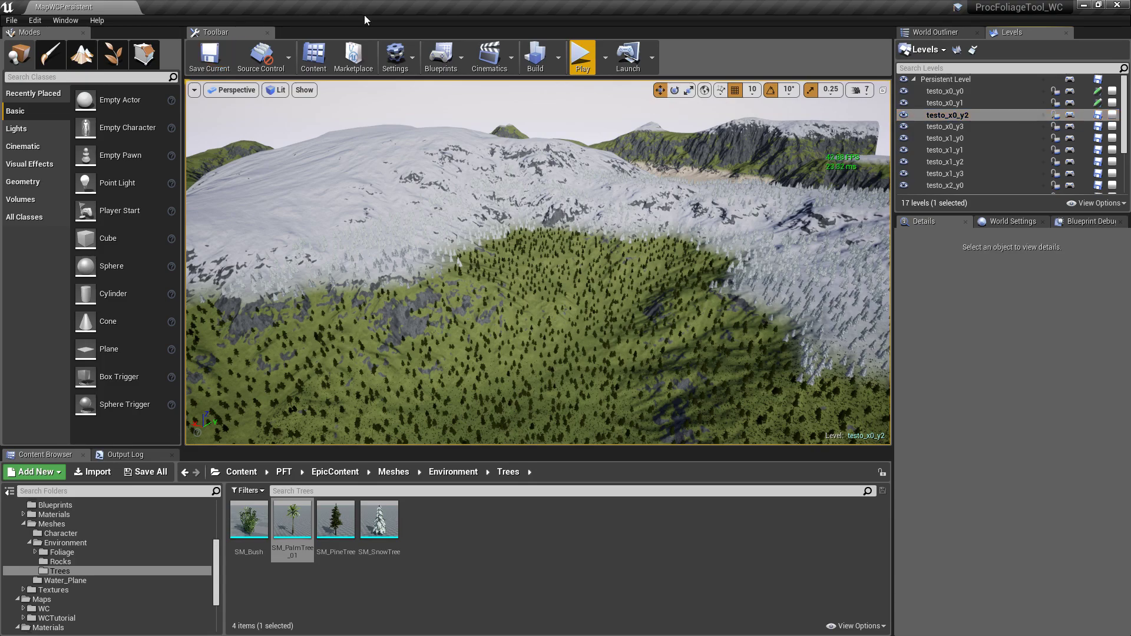